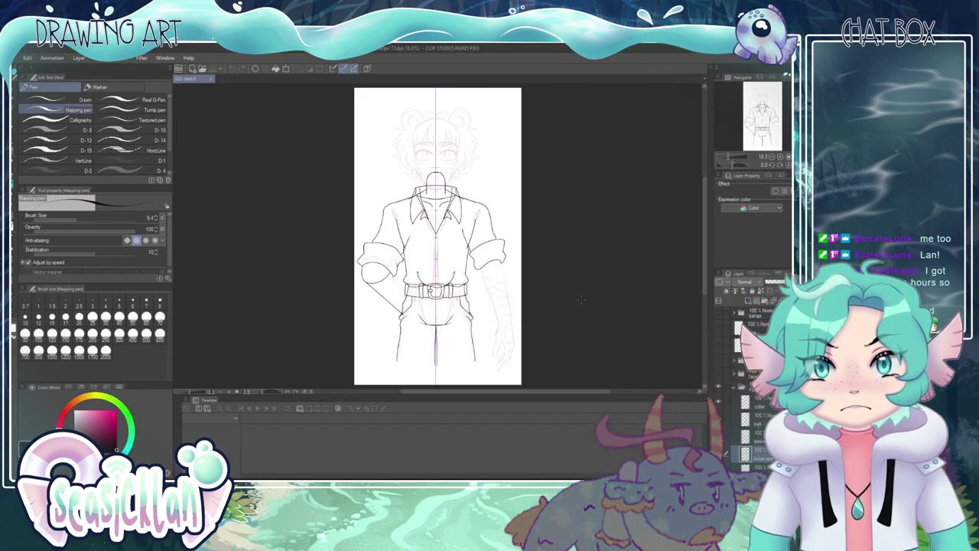
scroll(579, 302, "down", 4)
scroll(467, 304, "up", 10)
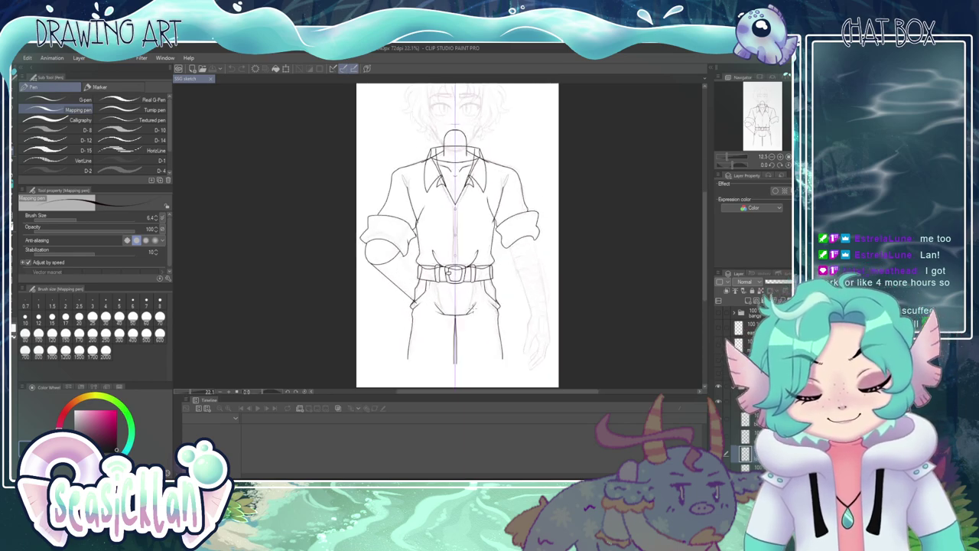
key("ctrl+z")
key("ctrl+y")
scroll(379, 236, "down", 7)
scroll(403, 253, "up", 6)
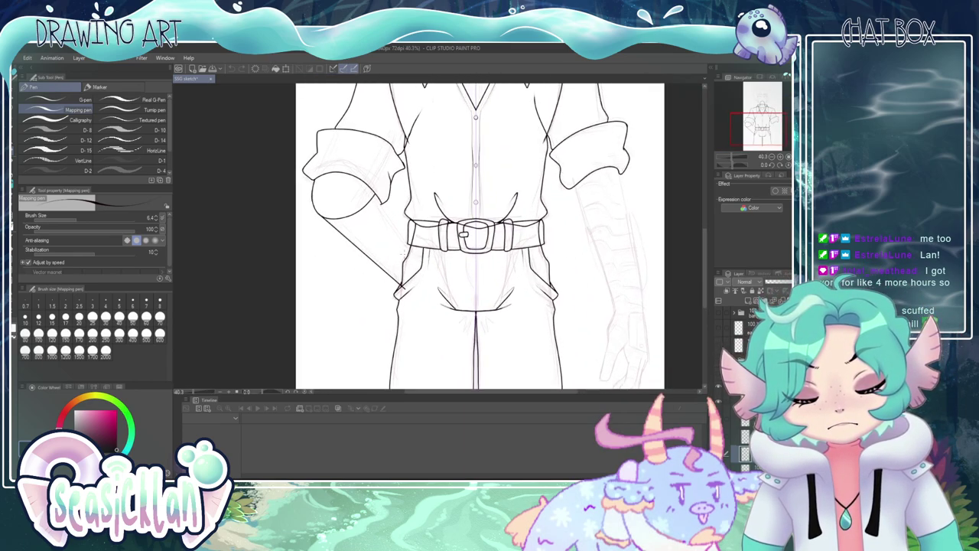
scroll(403, 249, "up", 2)
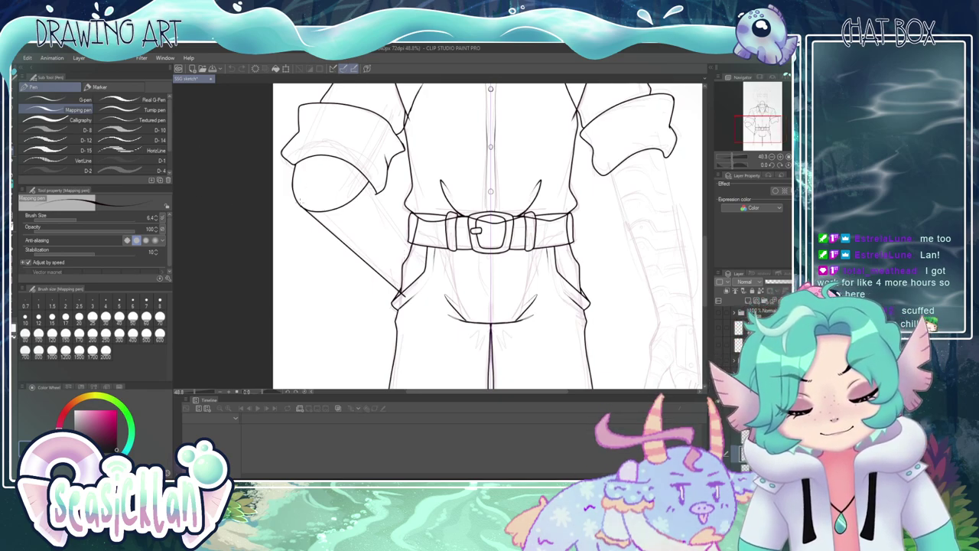
mouse_move(297, 205)
left_mouse_down()
mouse_move(323, 173)
mouse_move(365, 169)
mouse_move(387, 221)
left_mouse_up()
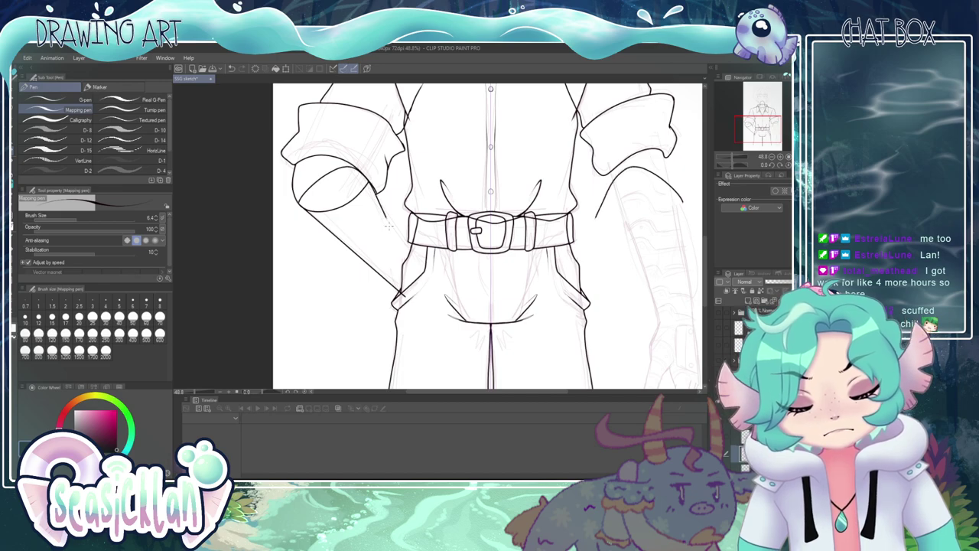
key("ctrl+z")
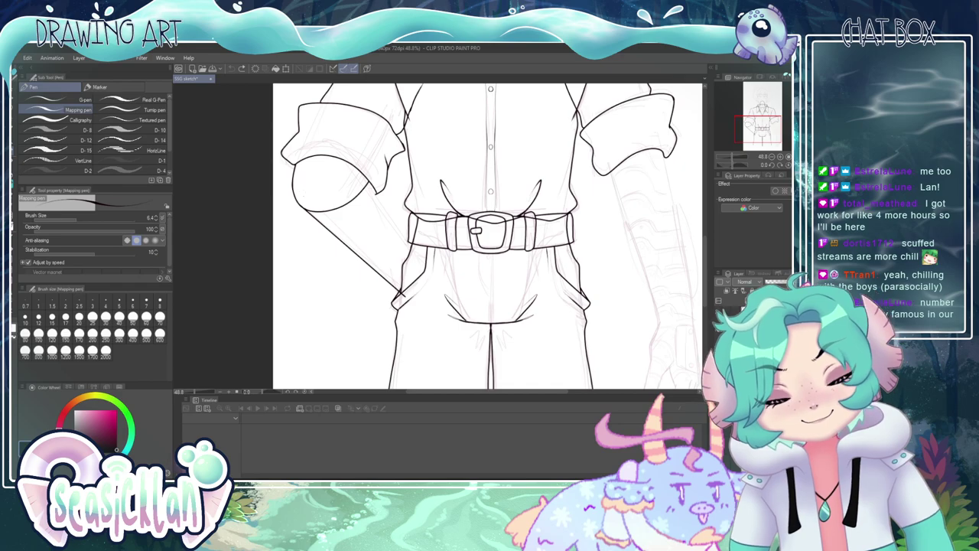
- Hide the bent arm's sleeve and elbow lines and ink its forearm with a rounded elbow end and edges running to the hip
left_click(717, 381)
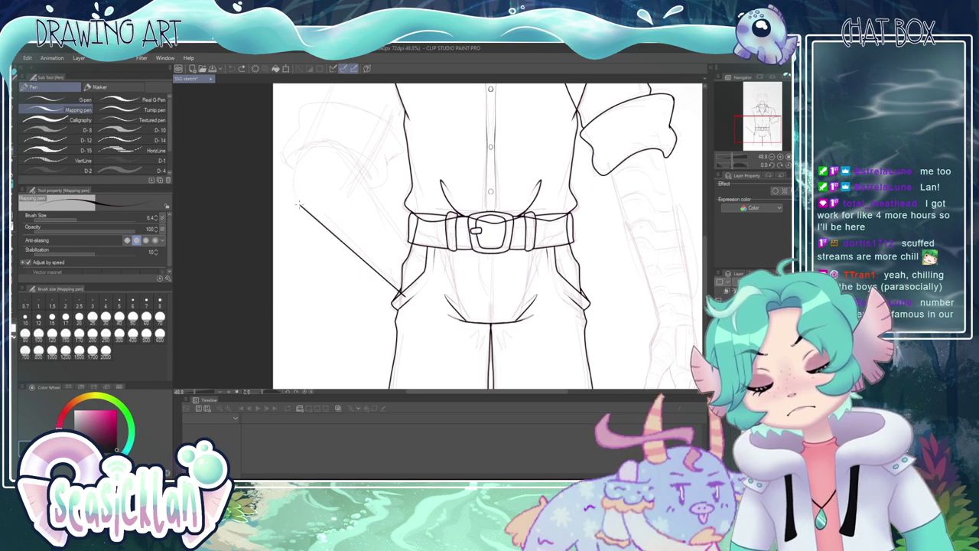
mouse_move(299, 205)
left_mouse_down()
mouse_move(335, 161)
mouse_move(354, 165)
mouse_move(431, 254)
left_mouse_up()
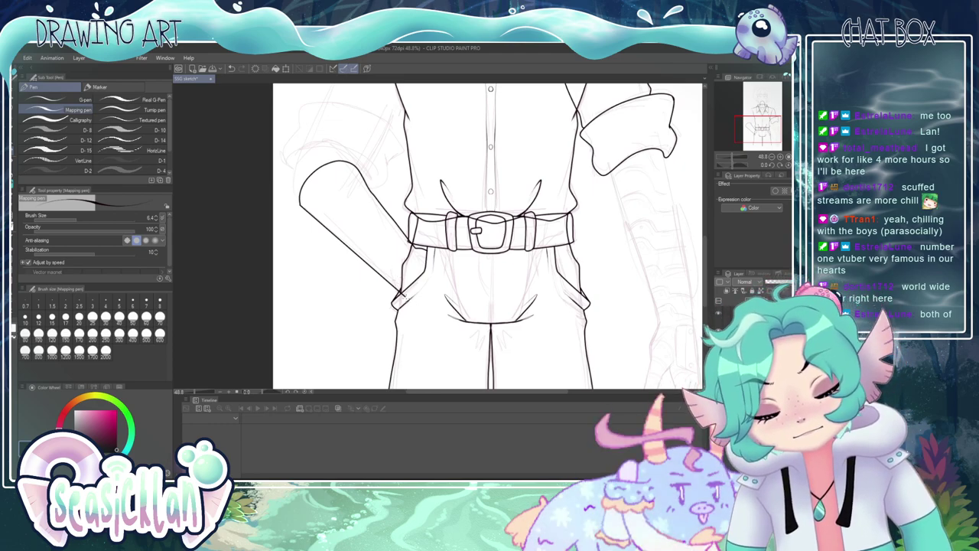
mouse_move(408, 305)
left_mouse_down()
mouse_move(426, 340)
mouse_move(416, 302)
mouse_move(407, 300)
mouse_move(411, 313)
left_mouse_up()
key("ctrl+z")
key("ctrl+z")
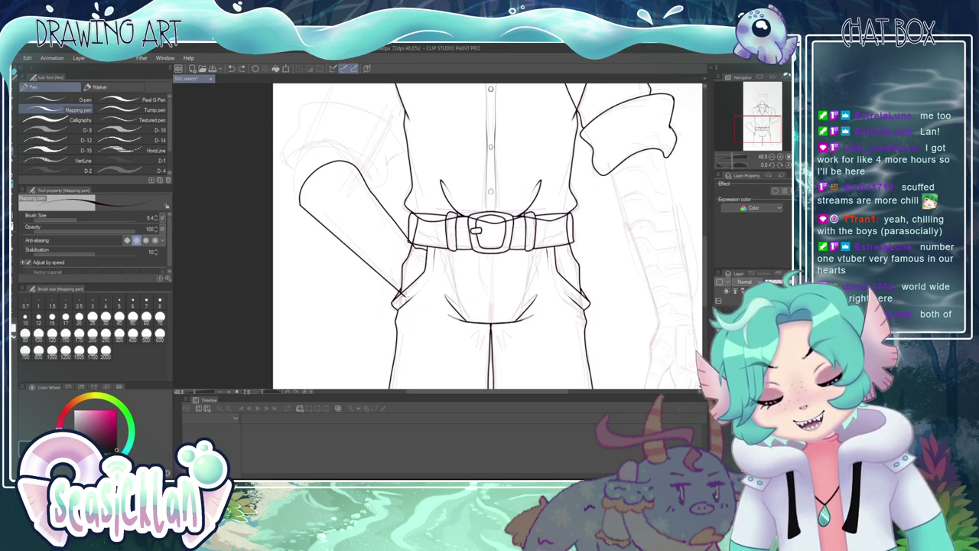
- Close the bent forearm's wrist end with a rounded curve over the hip pocket
left_click_drag(427, 246, 448, 266)
key("ctrl+z")
key("ctrl+z")
mouse_move(404, 296)
left_mouse_down()
mouse_move(425, 321)
mouse_move(409, 301)
mouse_move(451, 297)
mouse_move(445, 264)
mouse_move(421, 299)
mouse_move(403, 301)
left_mouse_up()
key("ctrl+z")
key("ctrl+z")
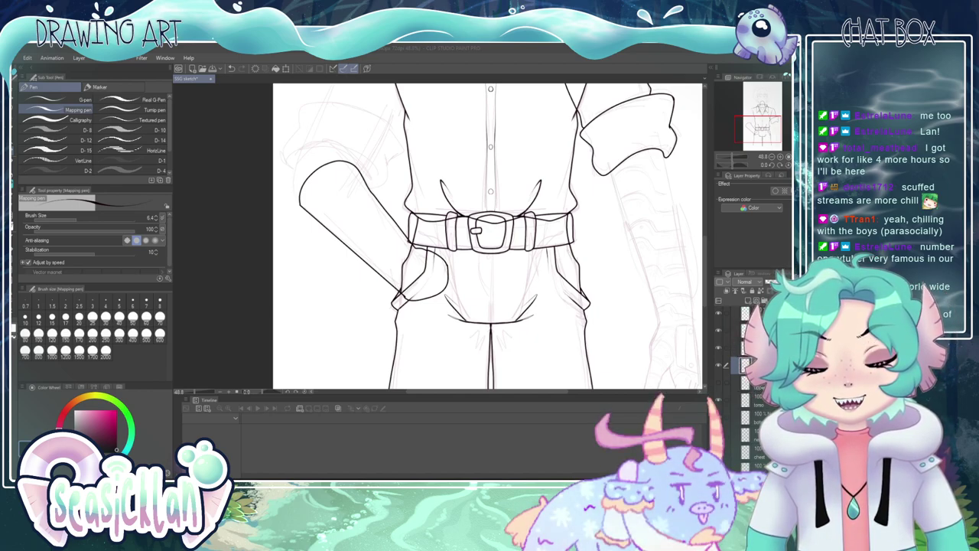
- Show the bent arm's hidden sleeve and elbow lines again
mouse_move(704, 250)
left_mouse_down()
mouse_move(704, 233)
mouse_move(705, 255)
left_mouse_up()
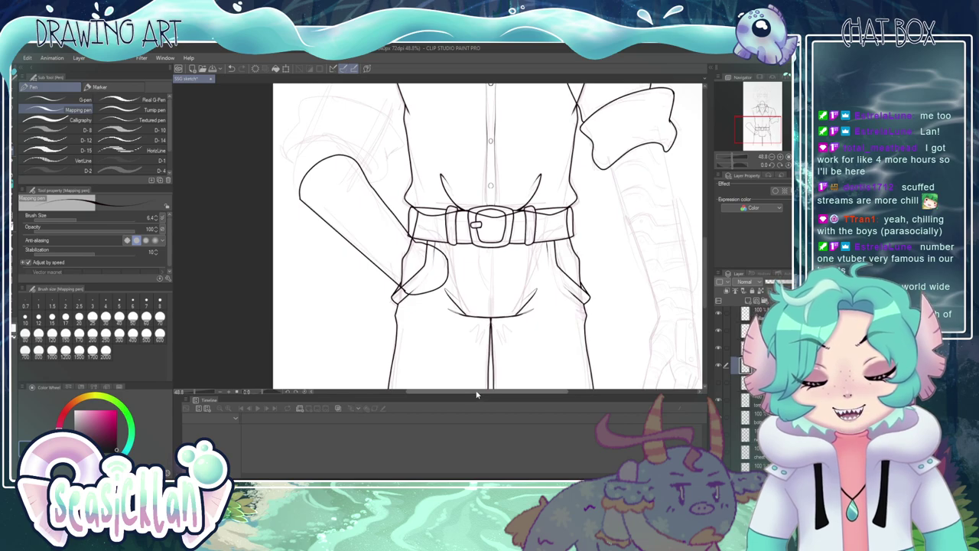
scroll(472, 395, "right", 2)
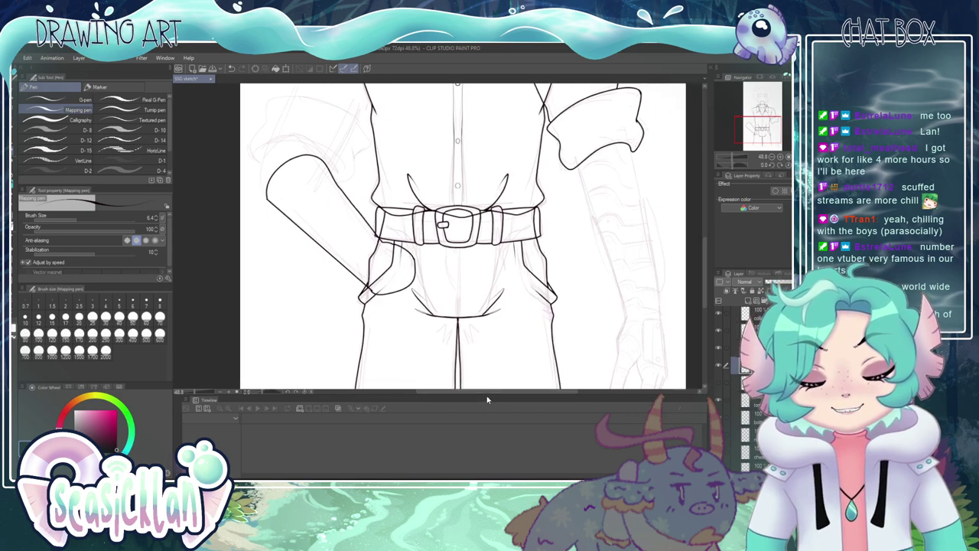
left_click(719, 382)
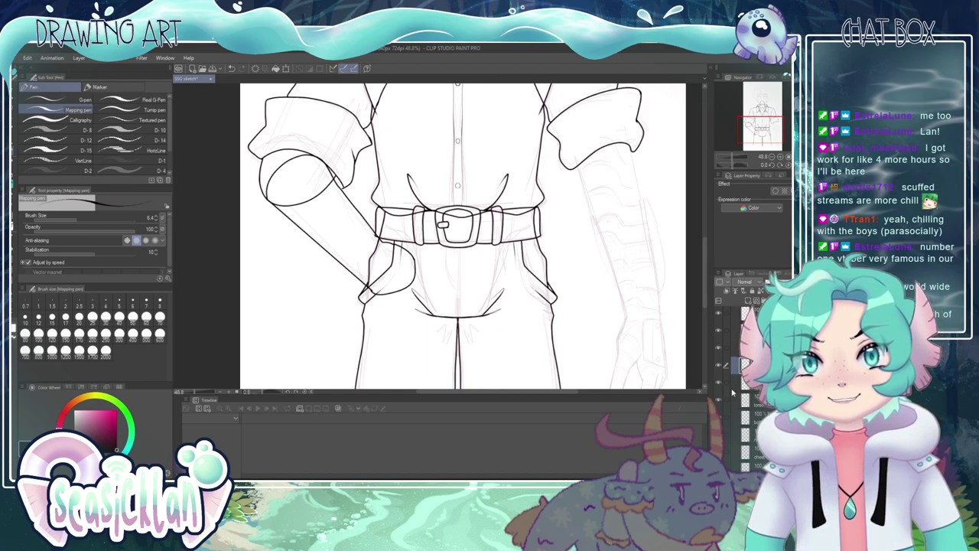
- Toggle the visibility of the neighbouring line layers to check which body parts they hold
left_click(719, 383)
left_click(719, 384)
left_click(720, 398)
left_click(720, 398)
left_click(718, 400)
left_click(718, 400)
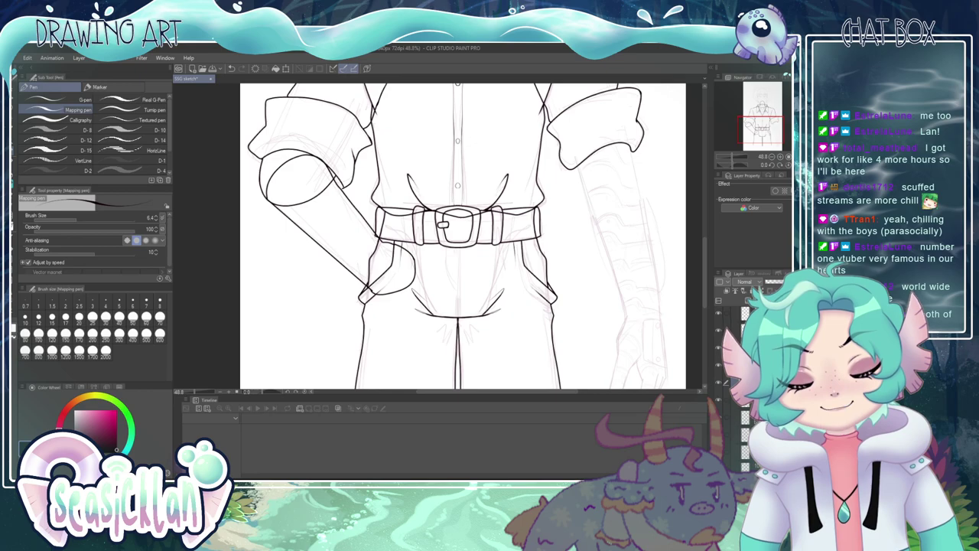
left_click(719, 364)
left_click(718, 365)
left_click(757, 365)
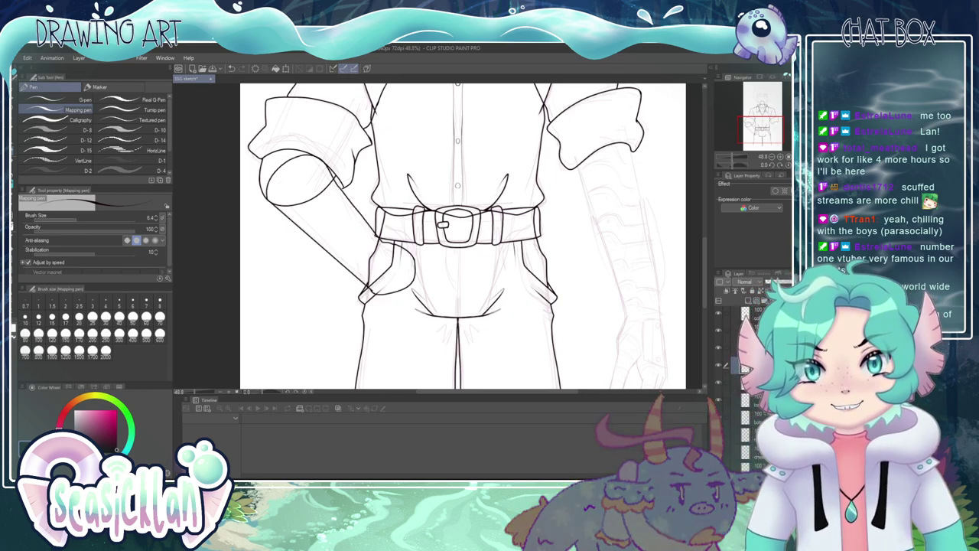
left_click_drag(493, 395, 533, 395)
left_click(720, 365)
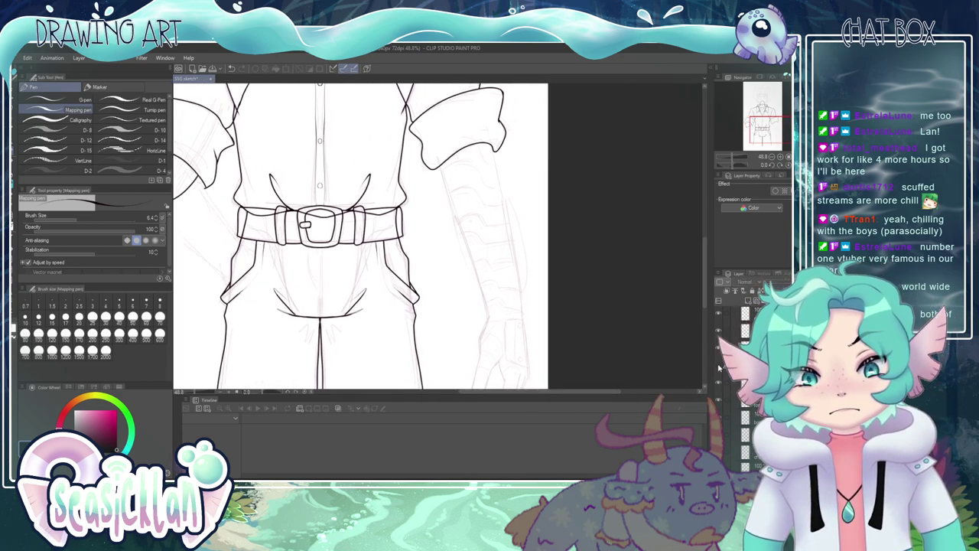
left_click(719, 365)
left_click(718, 366)
left_click(722, 364)
left_click(722, 365)
left_click(722, 365)
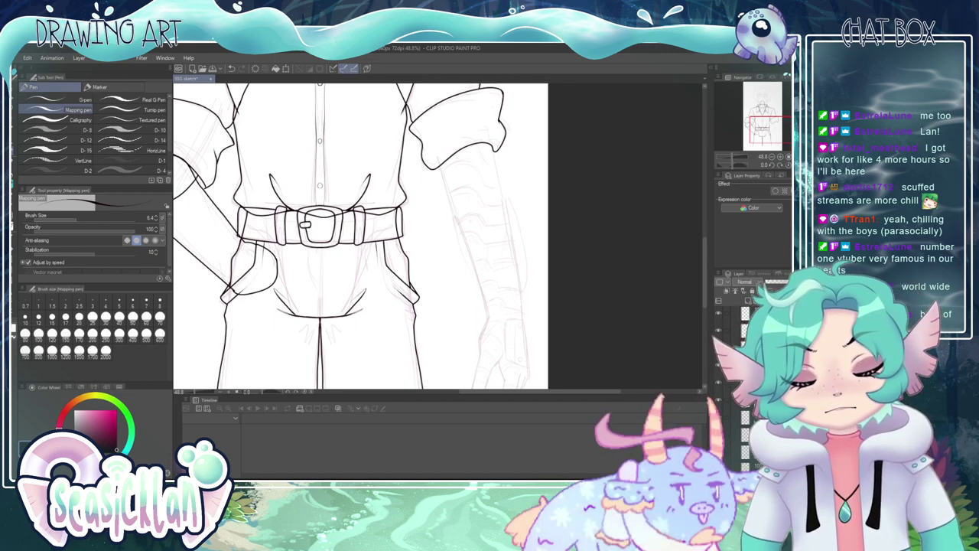
left_click(720, 350)
left_click(719, 349)
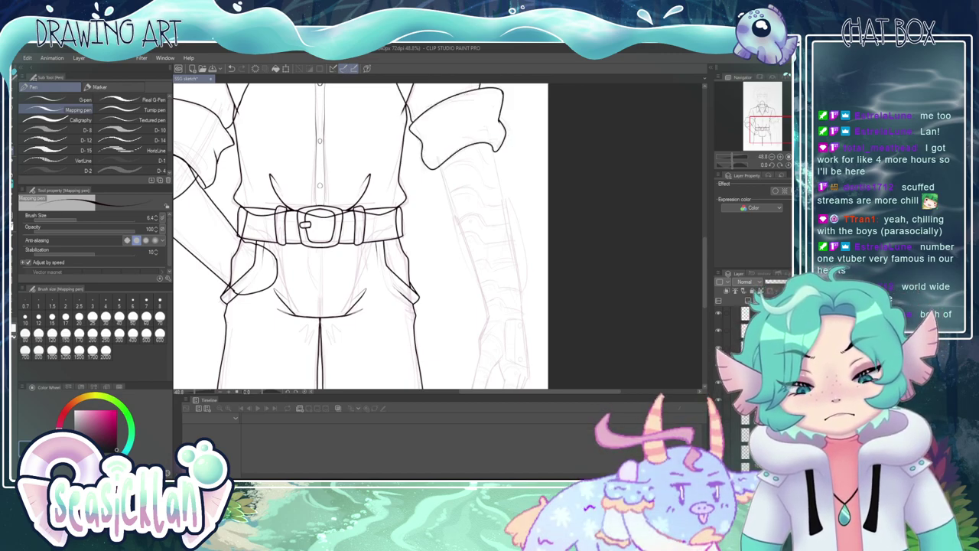
scroll(501, 160, "up", 2)
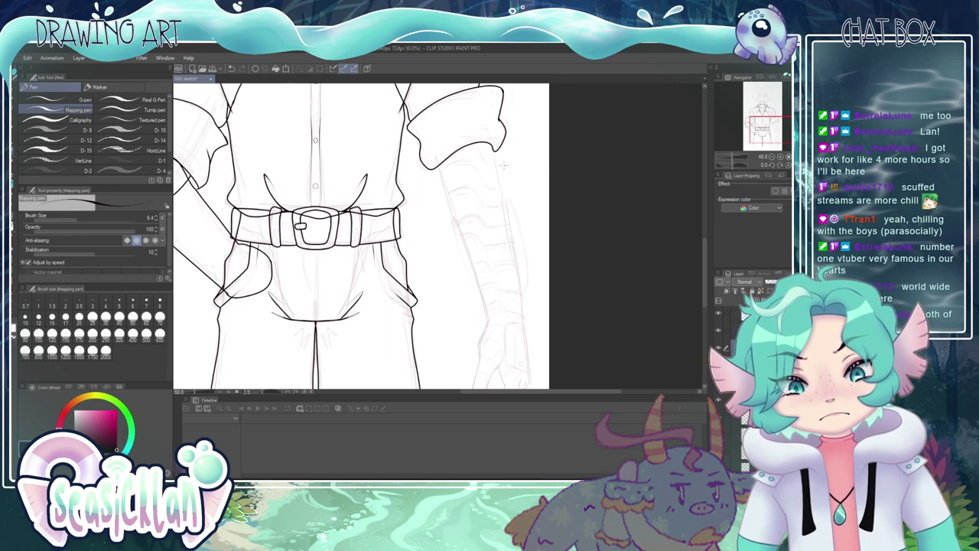
scroll(368, 216, "down", 3)
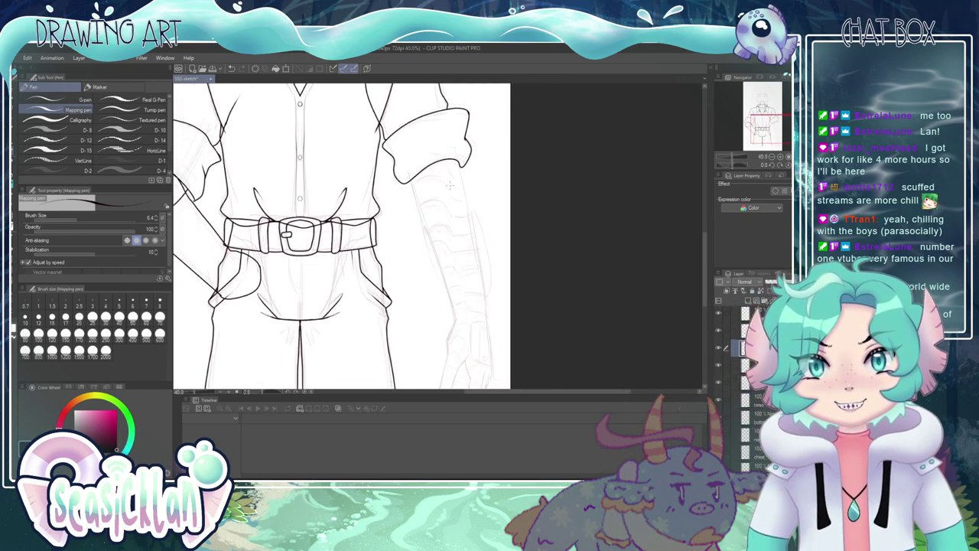
scroll(443, 151, "up", 4)
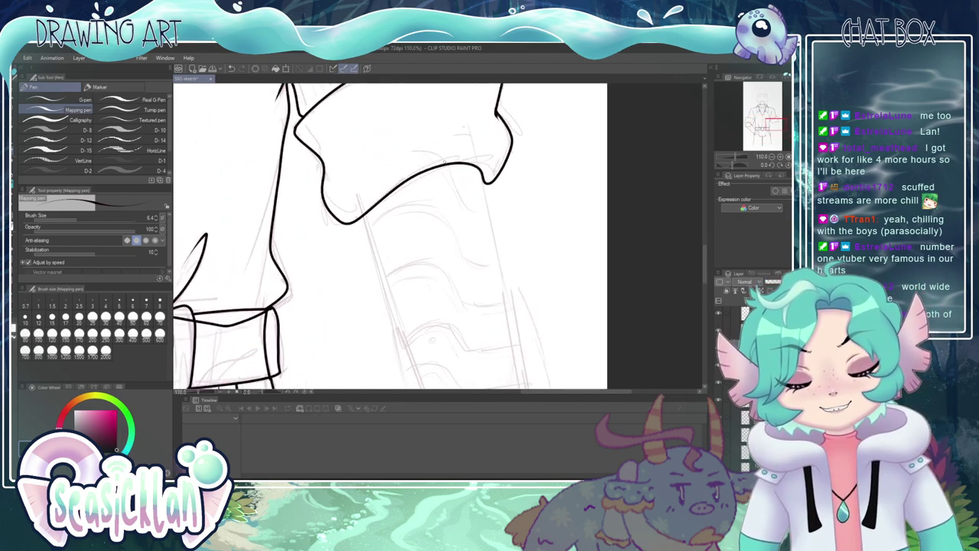
scroll(359, 237, "down", 2)
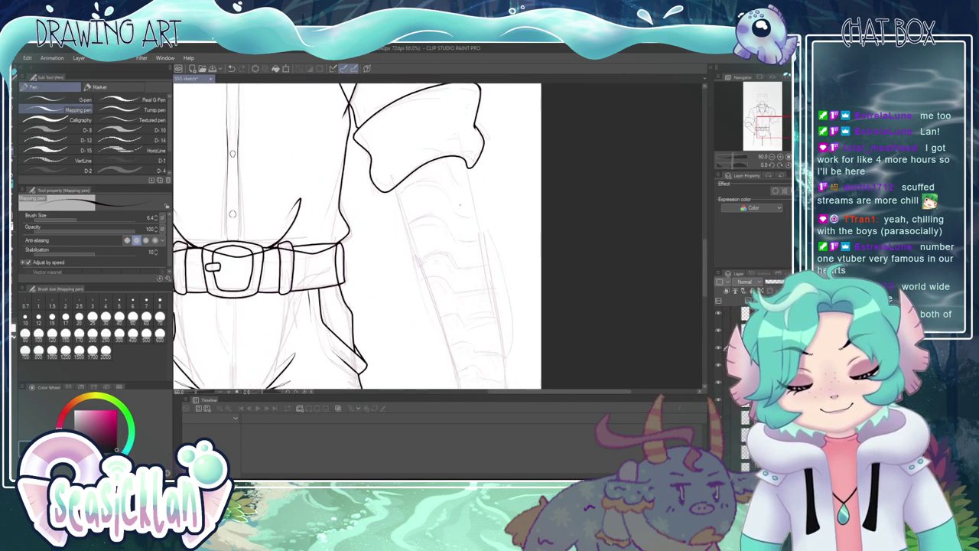
left_click_drag(389, 186, 423, 283)
key("ctrl+z")
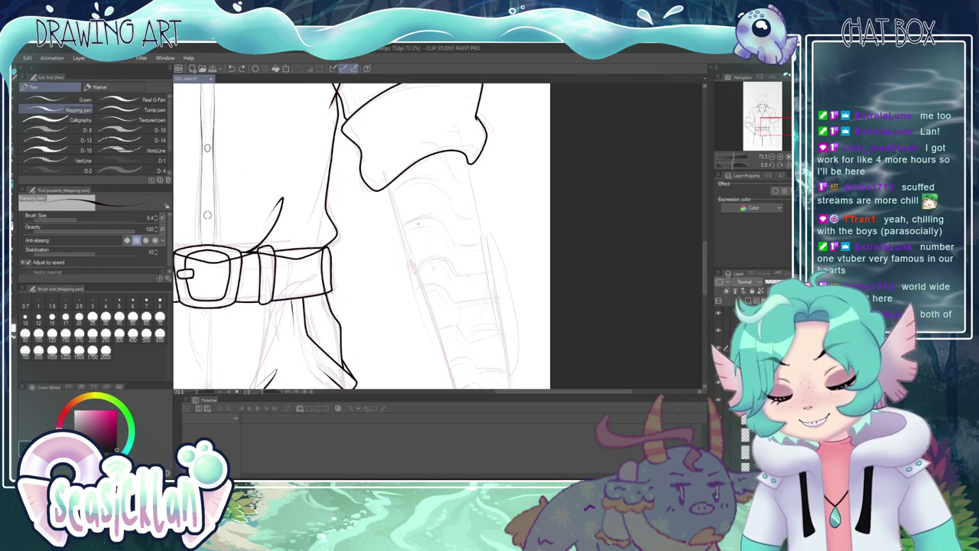
left_click_drag(388, 183, 427, 299)
key("ctrl+z")
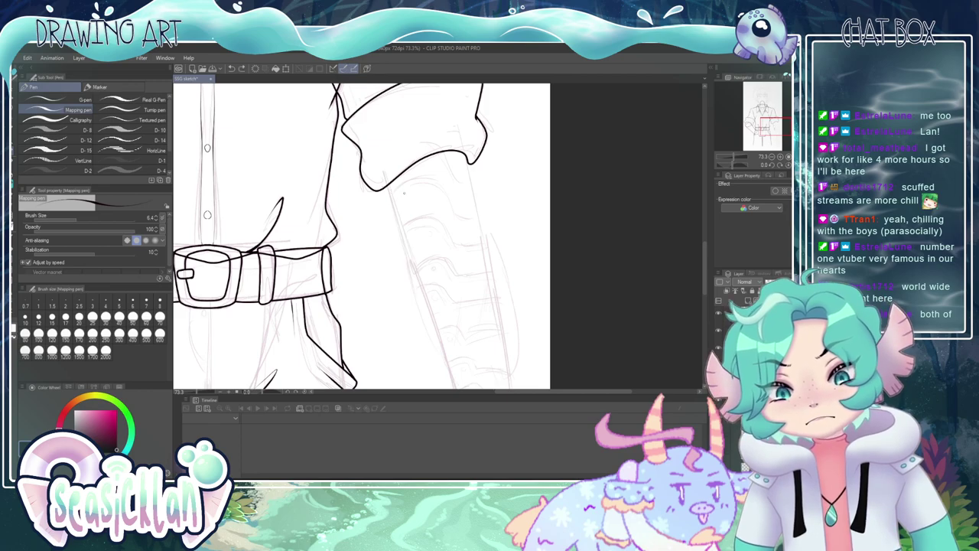
left_click_drag(388, 185, 418, 285)
key("ctrl+z")
left_click_drag(388, 184, 425, 302)
key("ctrl+z")
left_click_drag(388, 185, 423, 287)
key("ctrl+z")
key("ctrl+z")
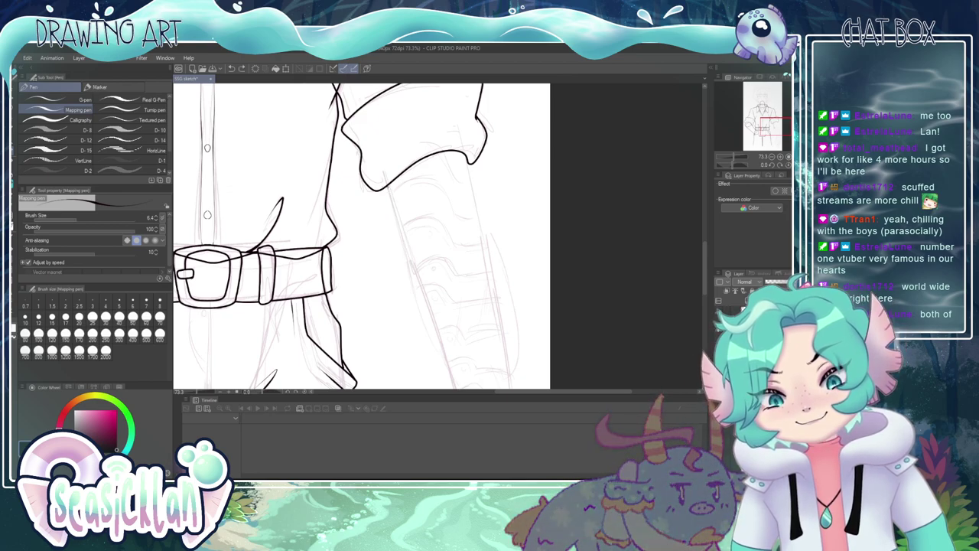
left_click_drag(389, 184, 419, 284)
key("ctrl+z")
- Ink the hanging arm's section below the rolled cuff with two side edges and a rounded lower end
left_click_drag(387, 185, 421, 285)
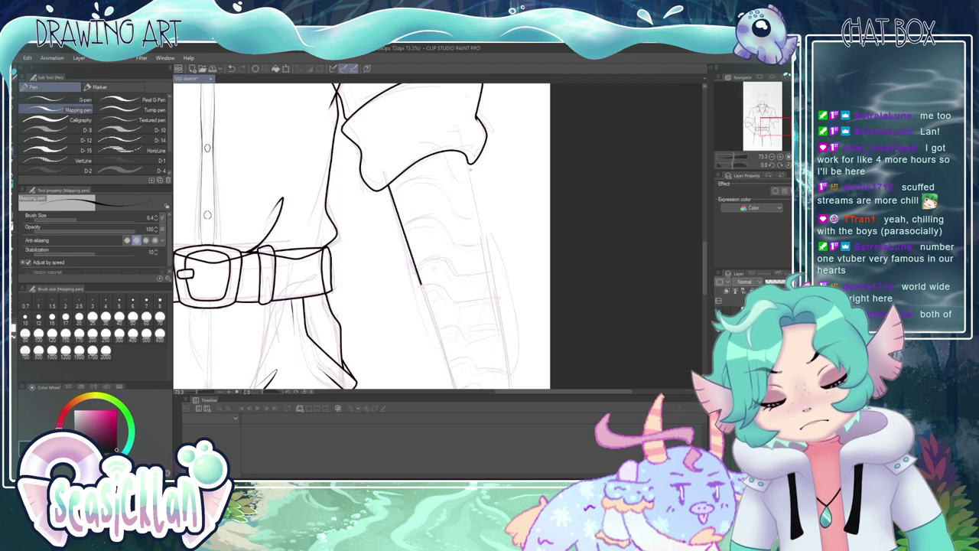
left_click_drag(468, 162, 493, 273)
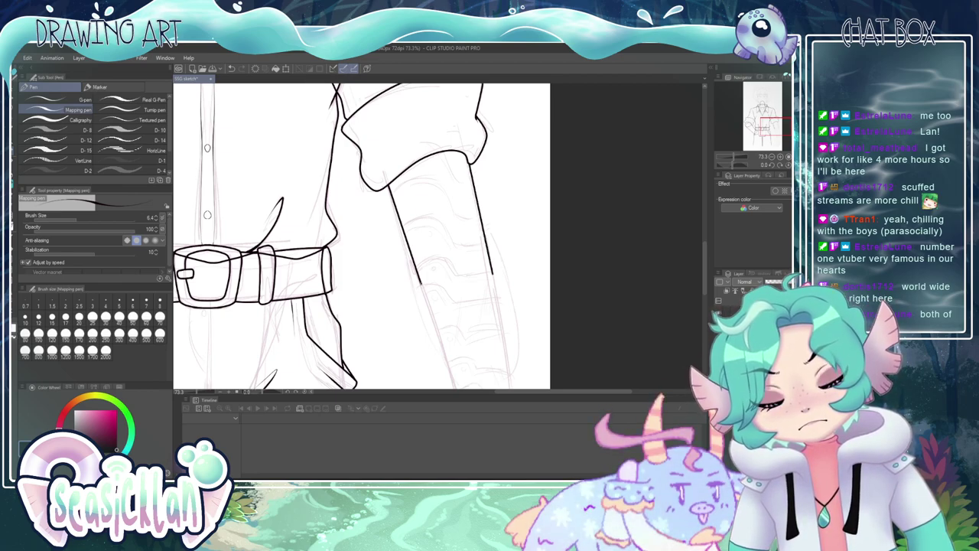
mouse_move(419, 277)
left_mouse_down()
mouse_move(480, 303)
mouse_move(492, 277)
left_mouse_up()
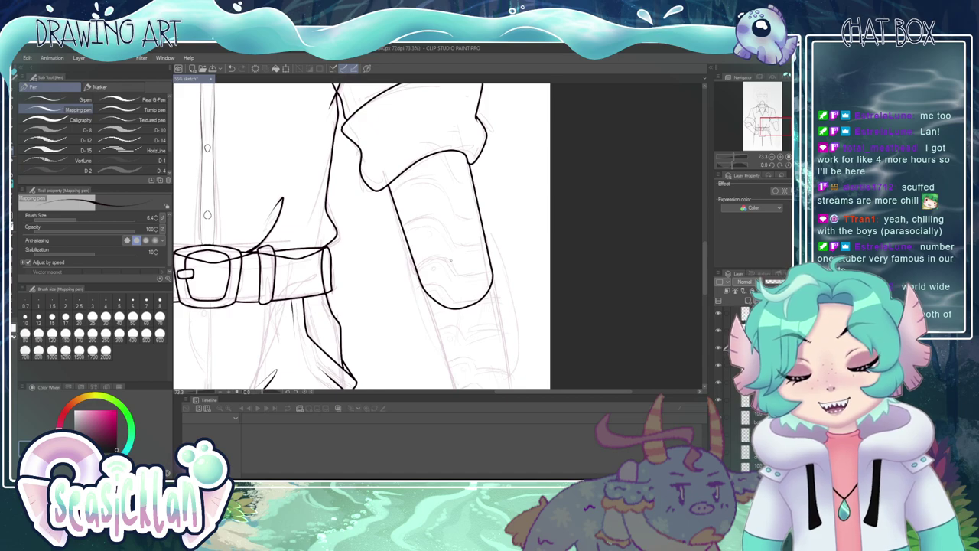
left_click(780, 156)
left_click(780, 156)
left_click(781, 158)
left_click(781, 157)
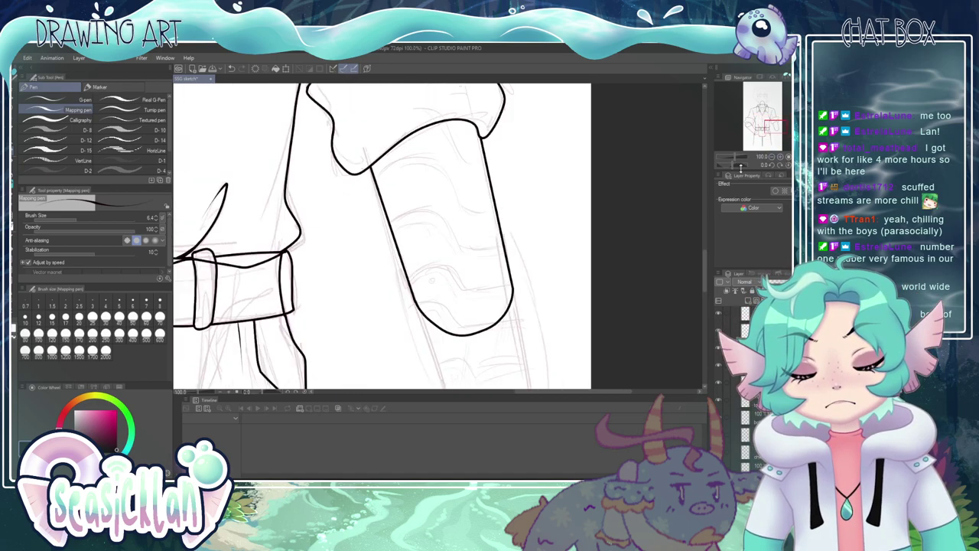
left_click_drag(410, 280, 507, 277)
left_click_drag(394, 235, 493, 221)
mouse_move(380, 184)
left_mouse_down()
mouse_move(442, 158)
mouse_move(484, 159)
left_mouse_up()
mouse_move(440, 369)
left_mouse_down()
mouse_move(457, 290)
mouse_move(520, 319)
mouse_move(435, 340)
mouse_move(439, 369)
left_mouse_up()
mouse_move(488, 295)
left_mouse_down()
mouse_move(517, 318)
mouse_move(507, 291)
mouse_move(438, 378)
mouse_move(519, 314)
left_mouse_up()
key("ctrl+z")
key("ctrl+z")
key("ctrl+z")
key("ctrl+z")
scroll(539, 221, "down", 6)
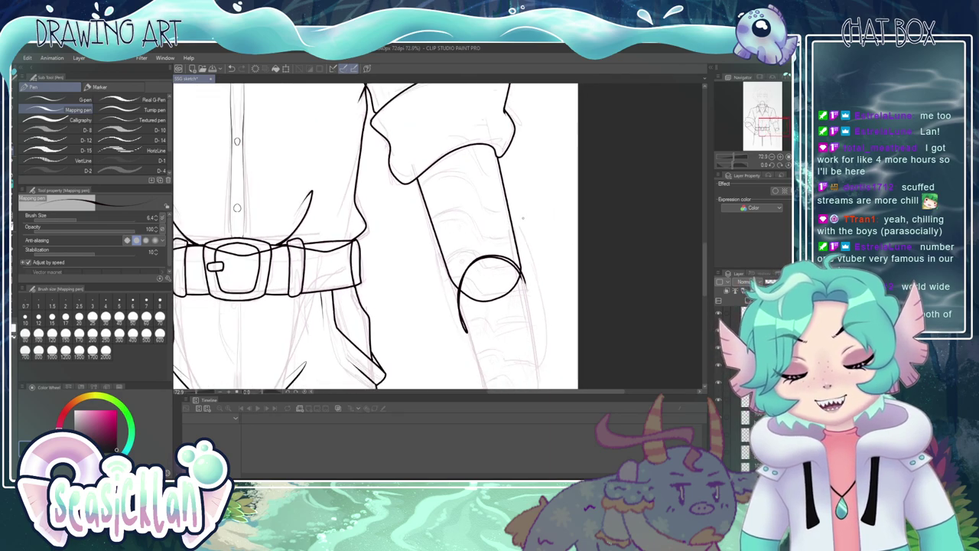
scroll(498, 286, "up", 7)
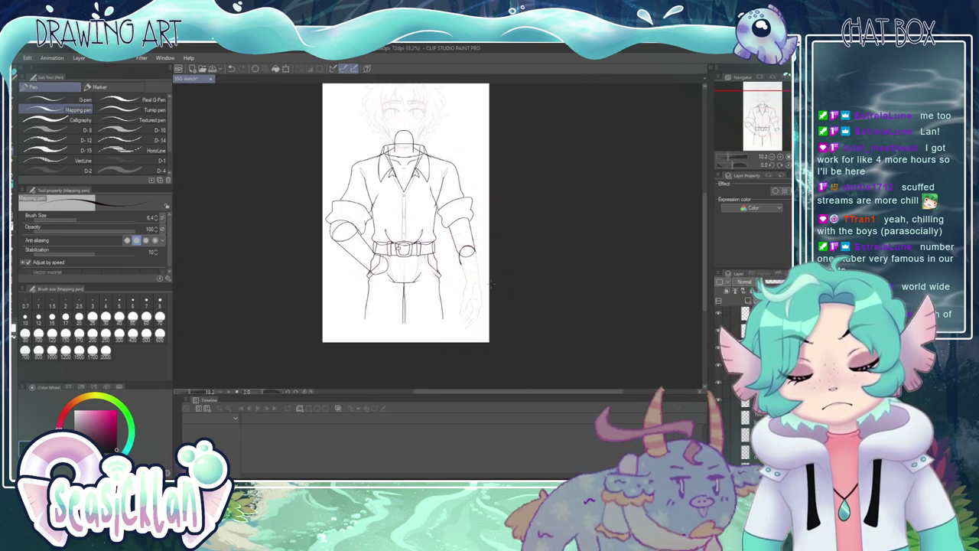
key("ctrl+z")
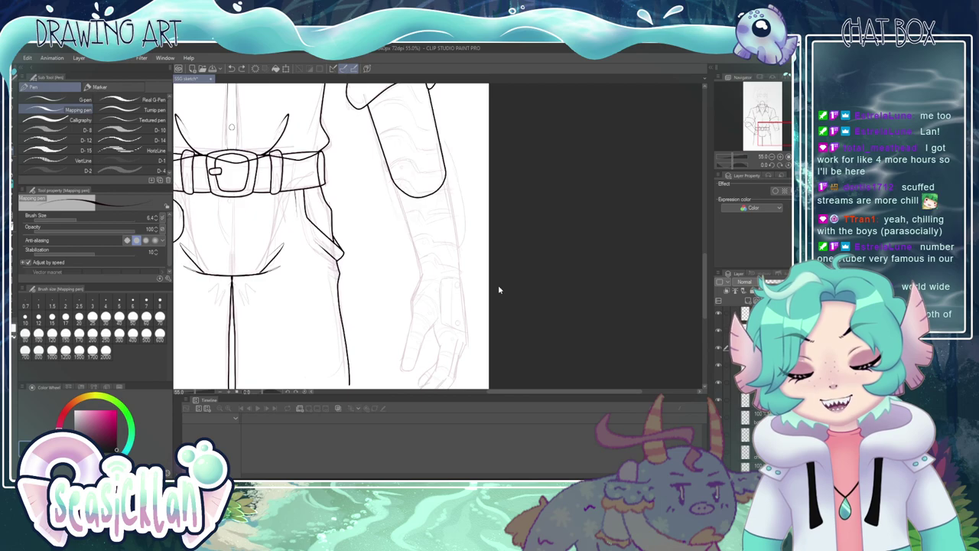
- Try to ink the forearm's inner edge from the rounded section end down to the wrist
scroll(498, 285, "up", 1)
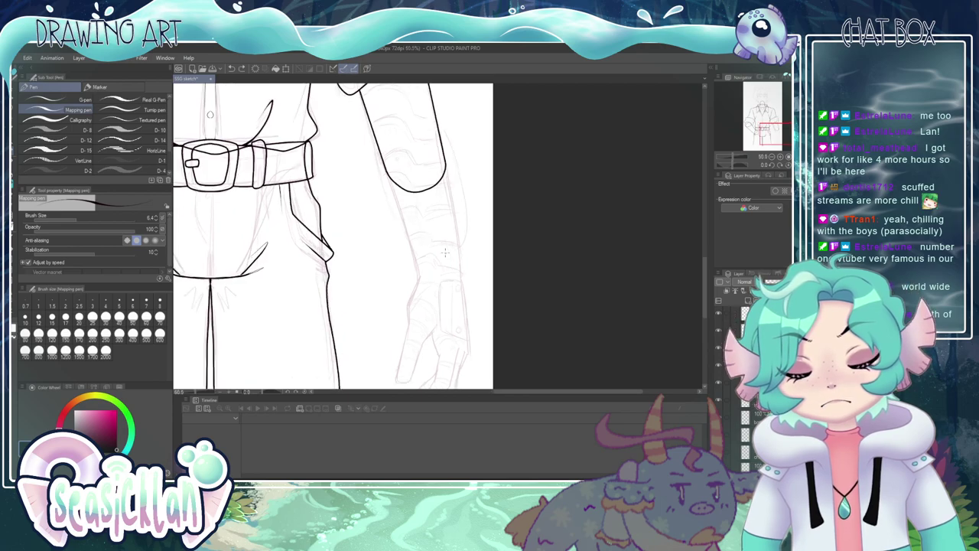
left_click(717, 348)
left_click(717, 349)
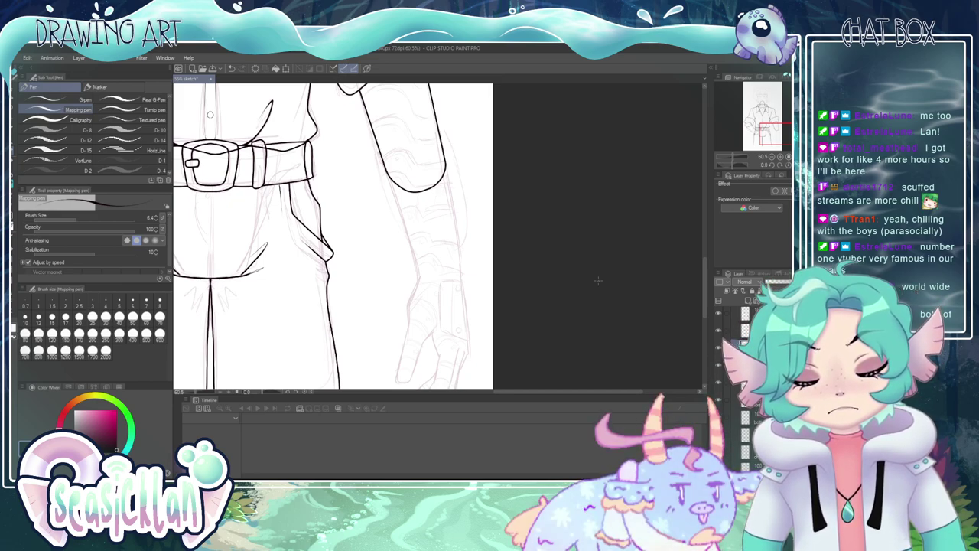
scroll(419, 207, "down", 2)
scroll(419, 206, "up", 1)
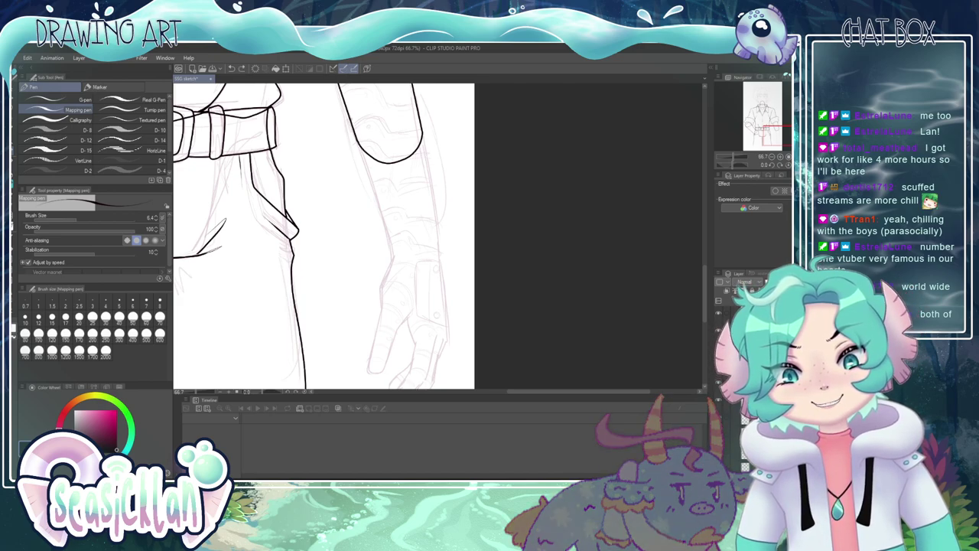
left_click_drag(350, 116, 371, 177)
key("ctrl+z")
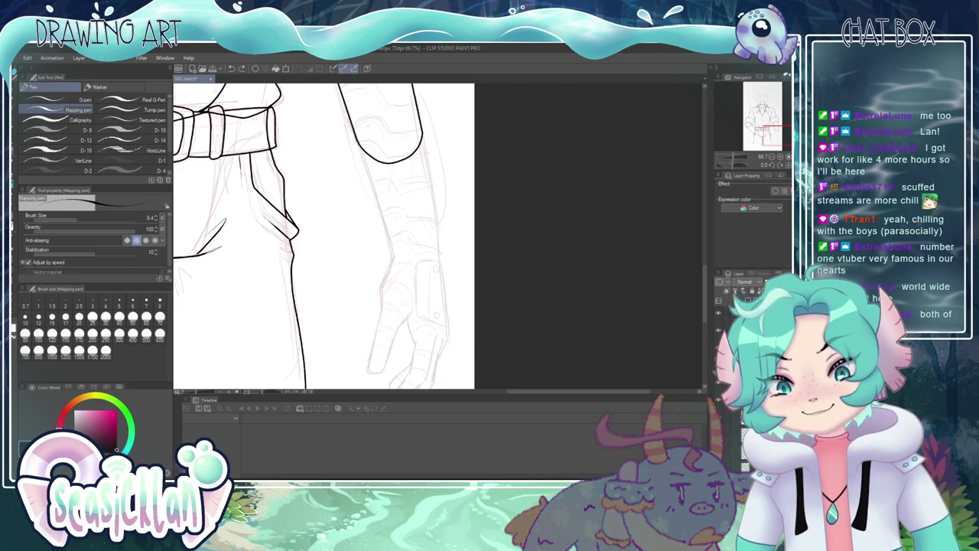
left_click_drag(358, 144, 394, 254)
key("ctrl+z")
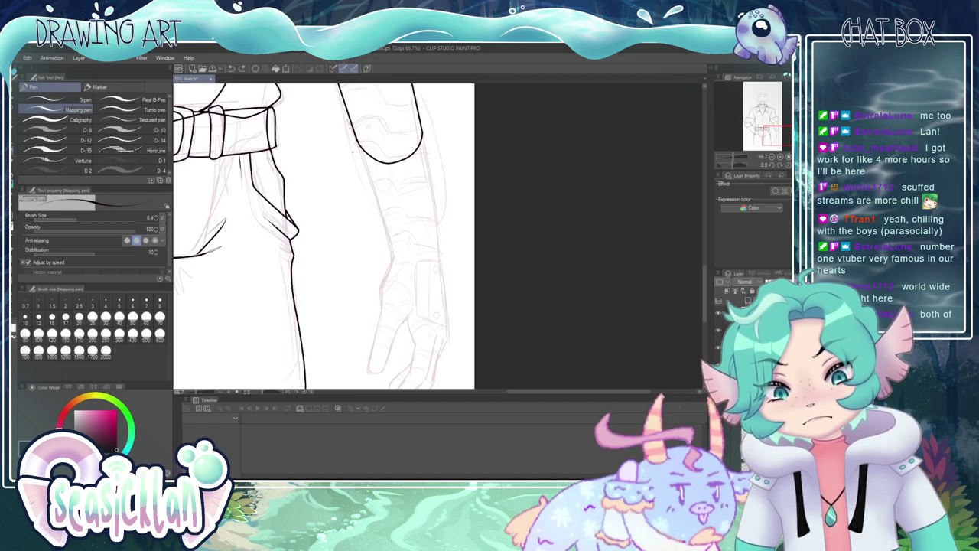
left_click_drag(359, 147, 388, 255)
key("ctrl+z")
left_click_drag(360, 150, 395, 261)
key("ctrl+z")
- Try to ink the forearm's outer edge from the rounded section end toward the hand
left_click_drag(422, 130, 444, 277)
key("ctrl+z")
left_click_drag(422, 128, 440, 258)
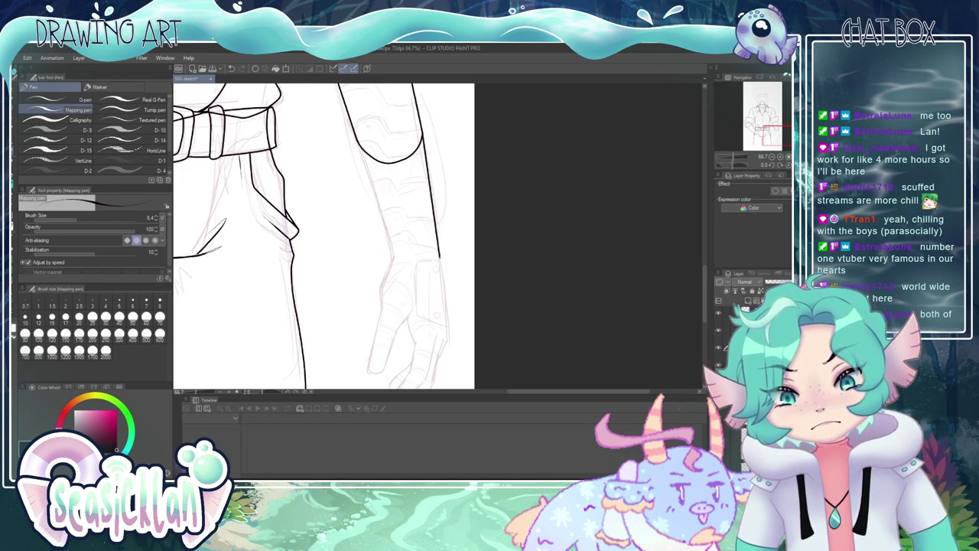
key("ctrl+z")
left_click_drag(422, 129, 440, 258)
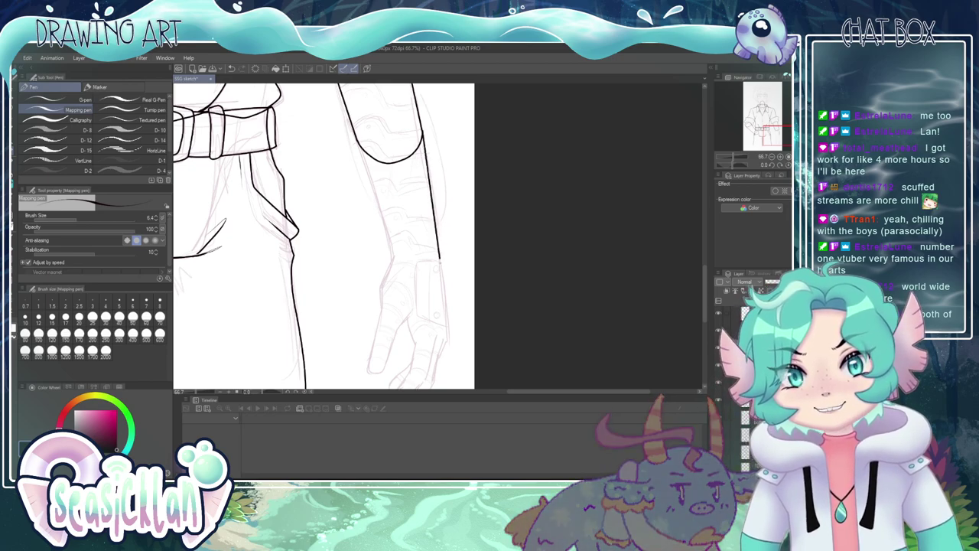
key("ctrl+z")
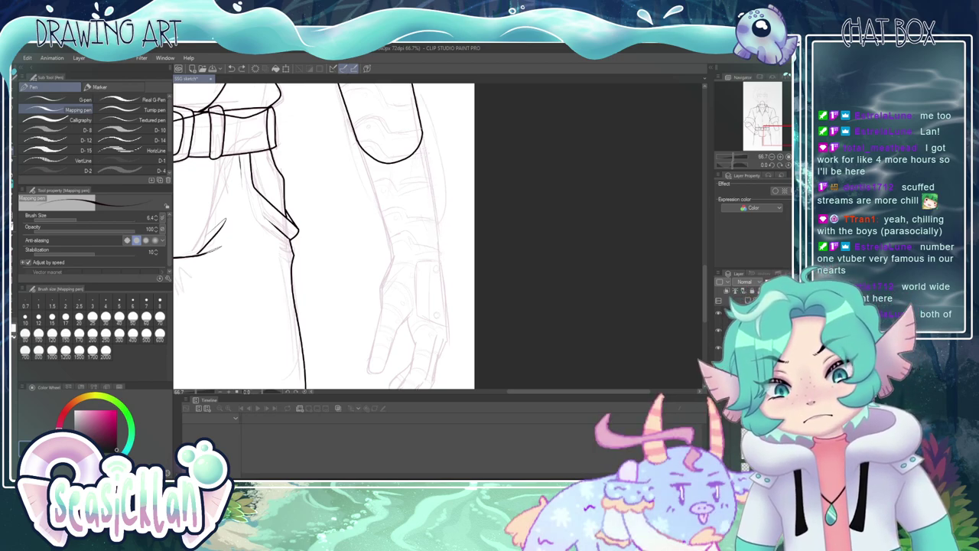
left_click_drag(421, 129, 442, 284)
key("ctrl+z")
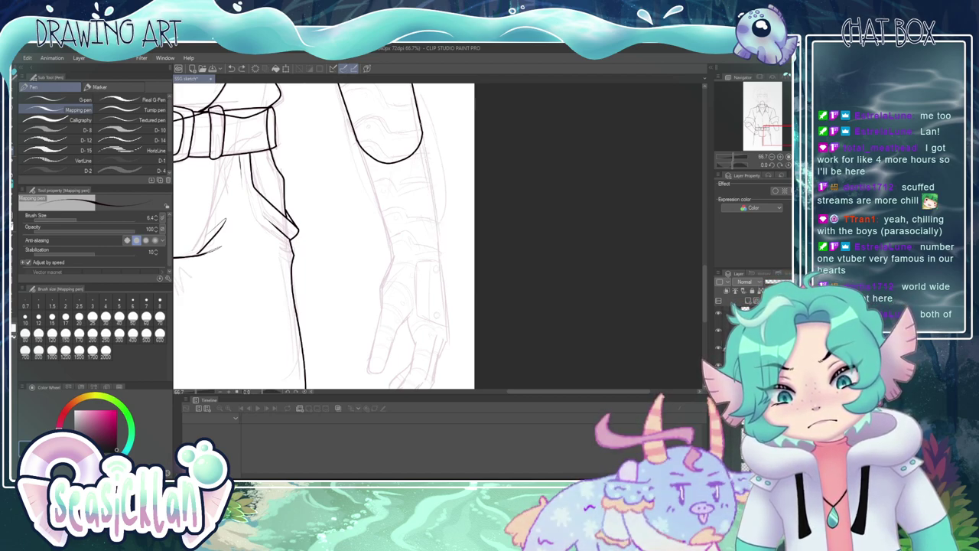
- Ink the lower forearm's straight outer and inner edges from the rounded section end to the wrist
left_click_drag(422, 131, 439, 258)
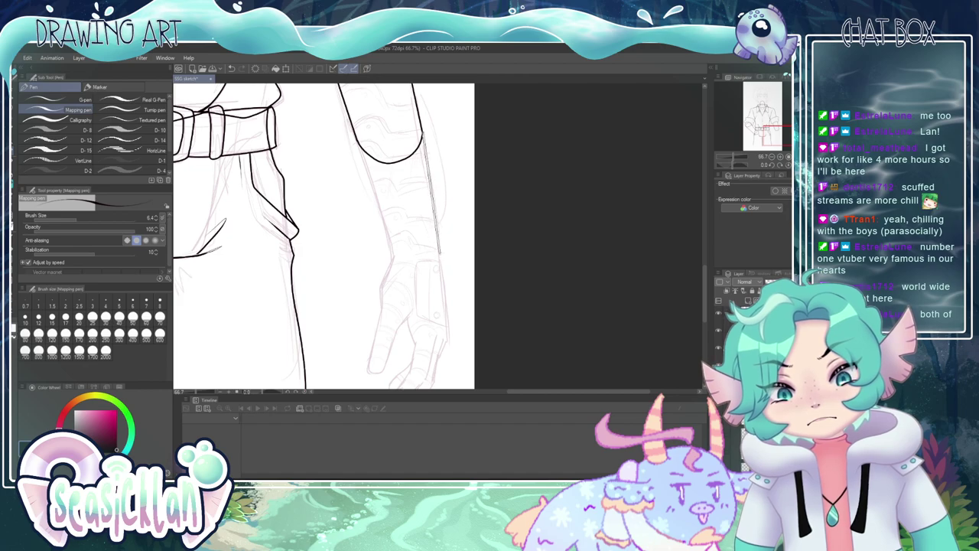
left_click(440, 254, "shift")
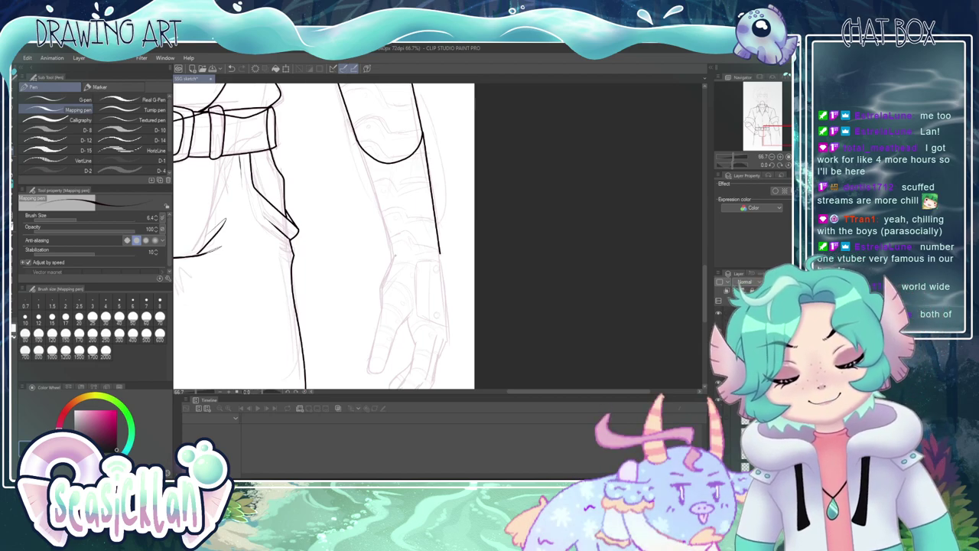
mouse_move(393, 256)
left_mouse_down()
mouse_move(357, 140)
mouse_move(393, 255)
left_mouse_up()
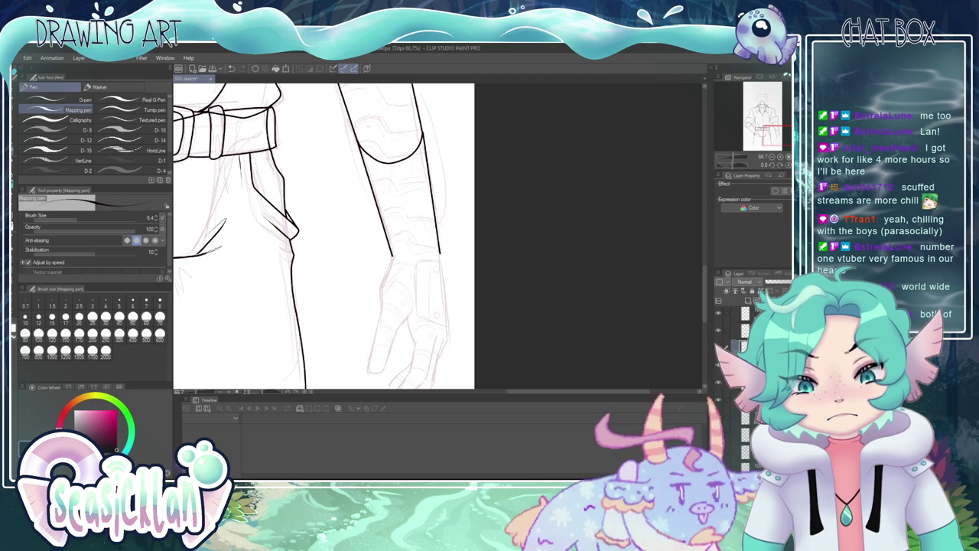
- Ink an S-shaped upper edge across the lower forearm section, joining its two side edges
left_click_drag(705, 280, 705, 266)
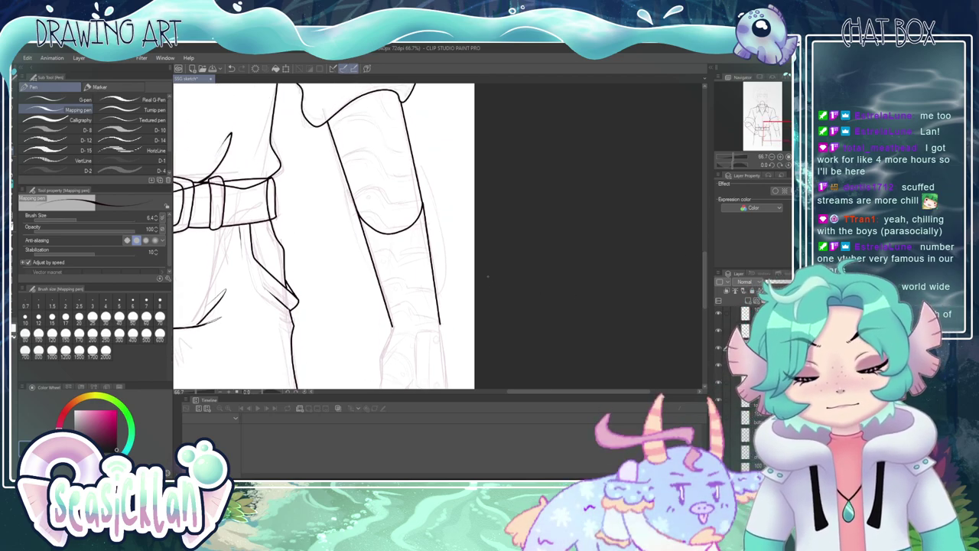
scroll(430, 238, "up", 5)
mouse_move(311, 196)
left_mouse_down()
mouse_move(341, 192)
mouse_move(364, 222)
mouse_move(423, 206)
left_mouse_up()
key("ctrl+z")
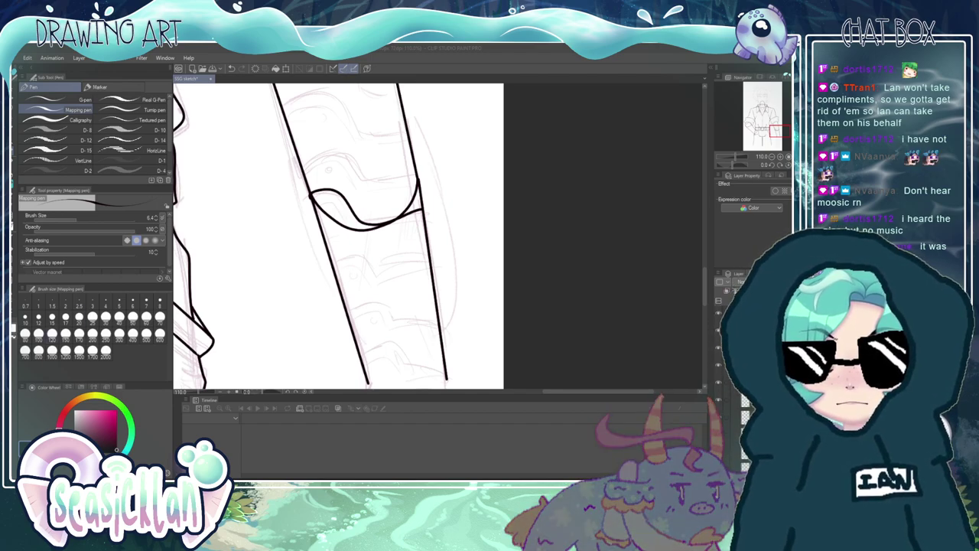
- Hide the arm section above and round the inner corner where the lower forearm's curved top meets its side edge
scroll(442, 217, "down", 5)
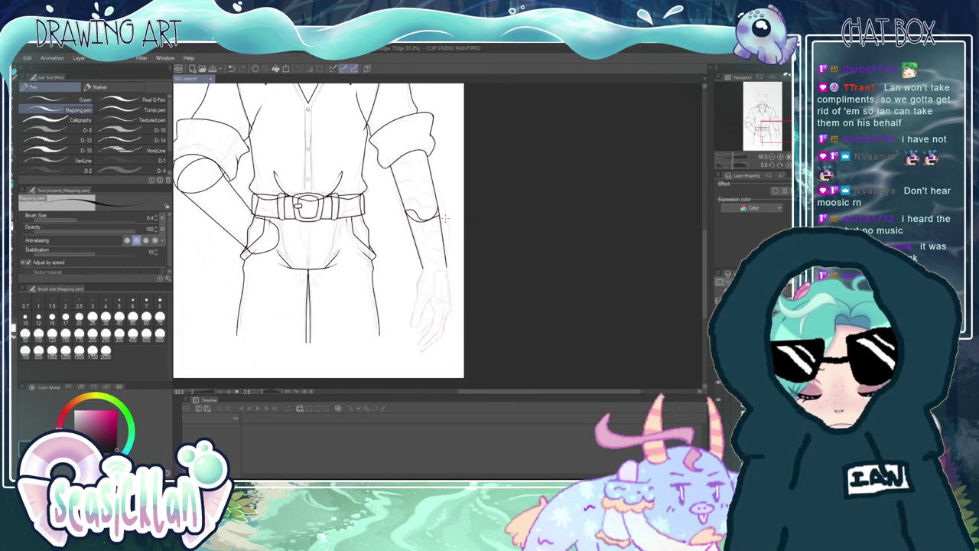
scroll(442, 217, "up", 3)
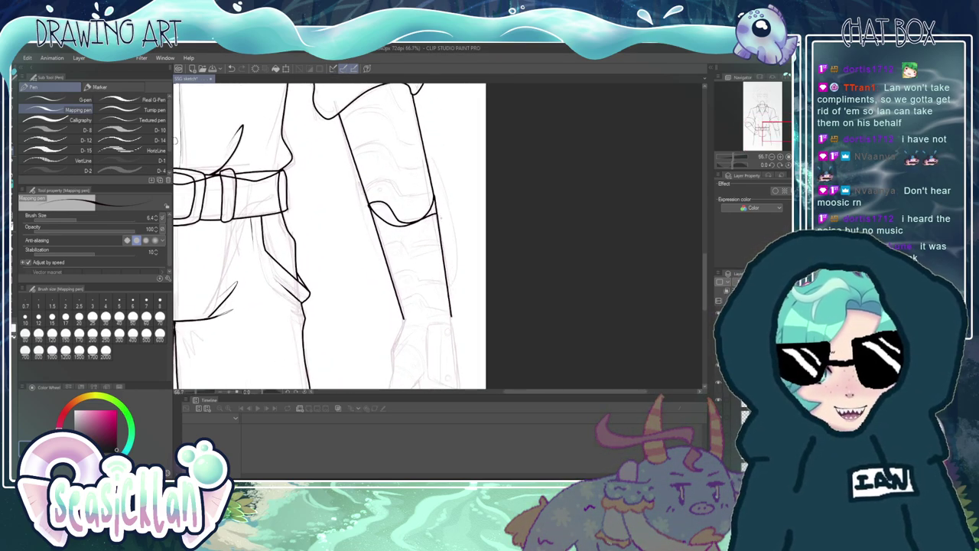
scroll(442, 217, "up", 1)
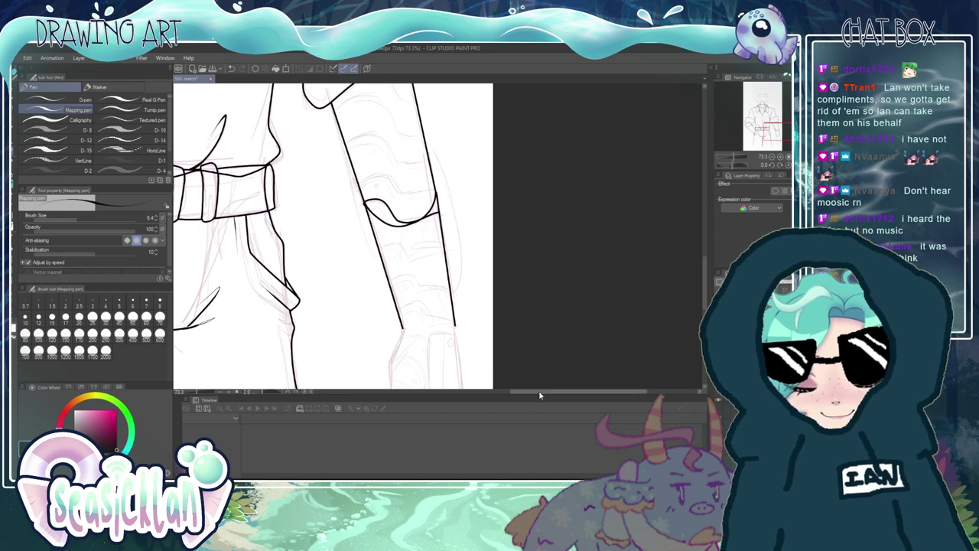
left_click_drag(539, 391, 529, 391)
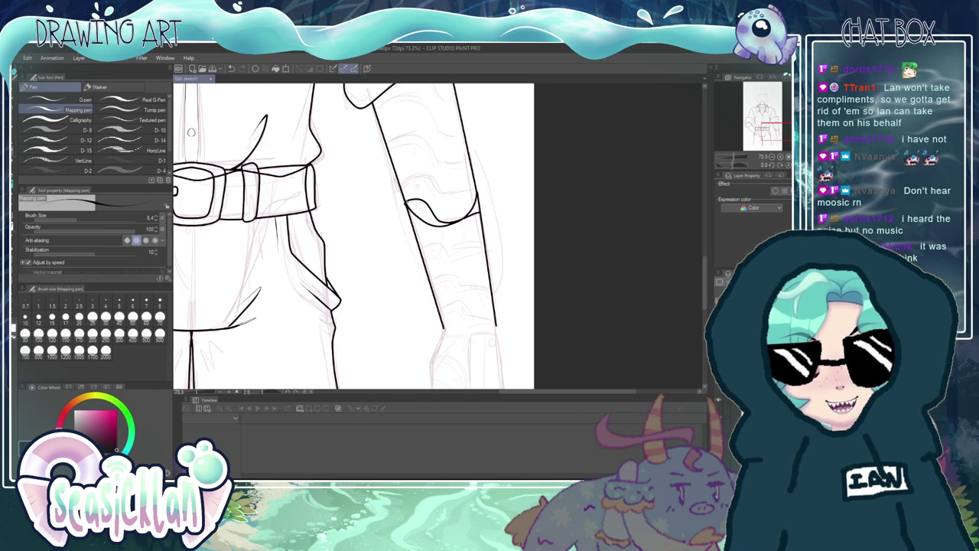
left_click(719, 367)
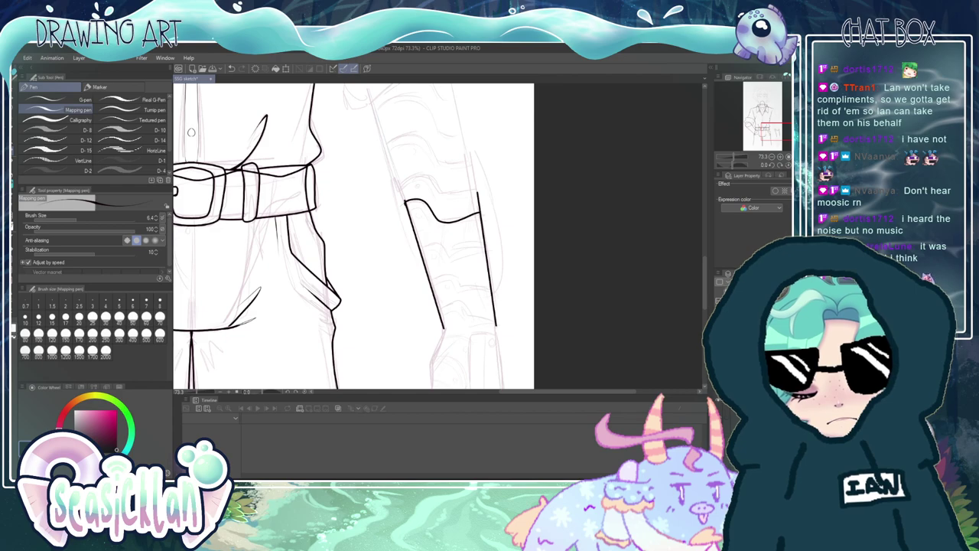
key("e")
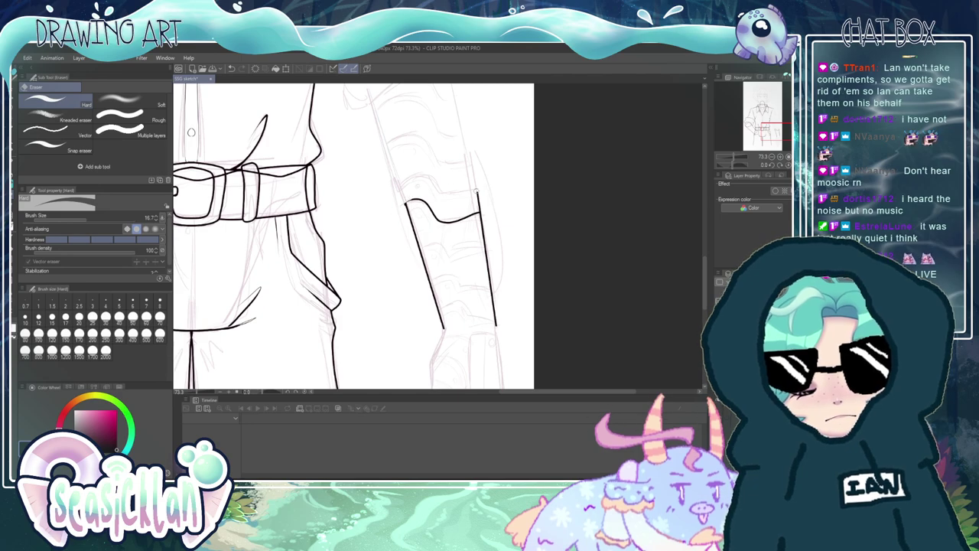
scroll(464, 177, "up", 5)
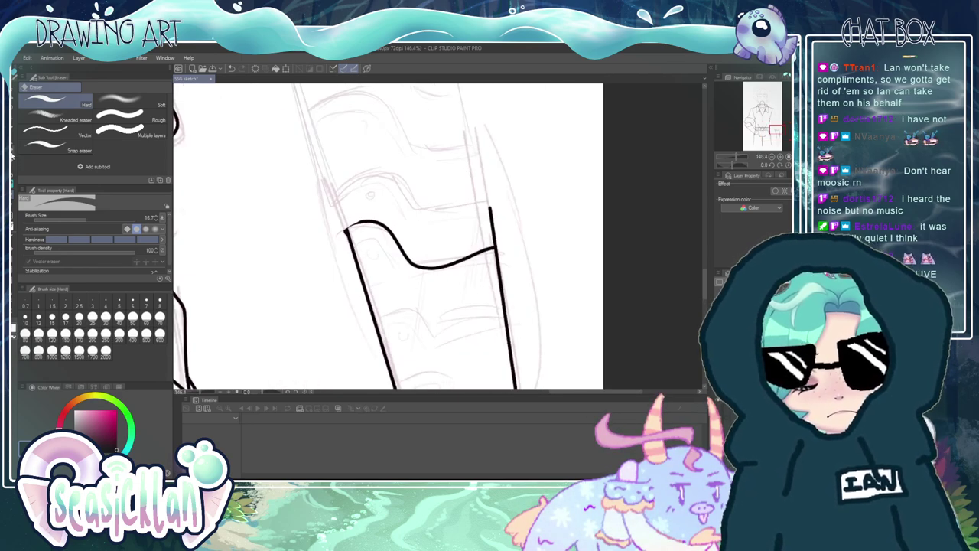
key("p")
left_click_drag(347, 230, 370, 221)
key("ctrl+z")
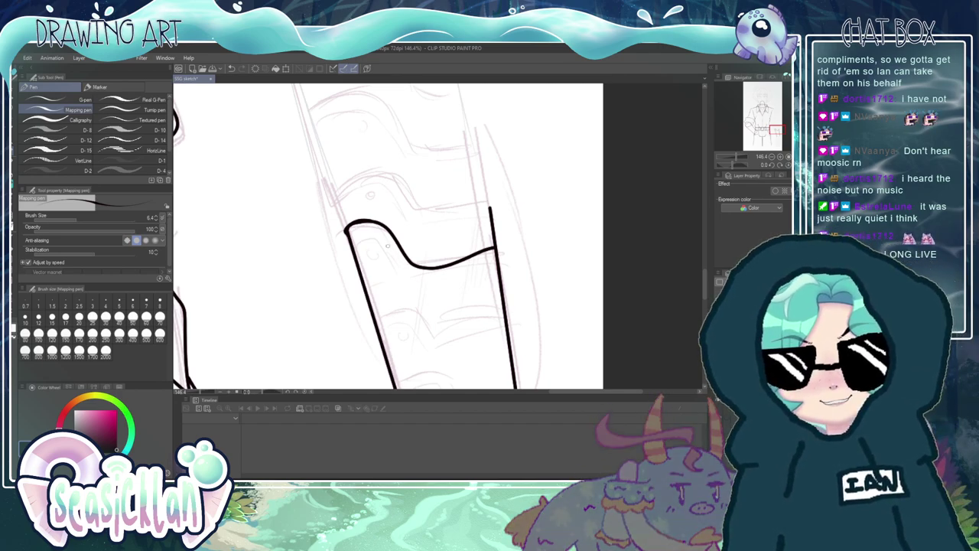
- Ink a thin trim line parallel to and just below the forearm's curved upper edge, and round the outer corner
left_click_drag(353, 249, 382, 244)
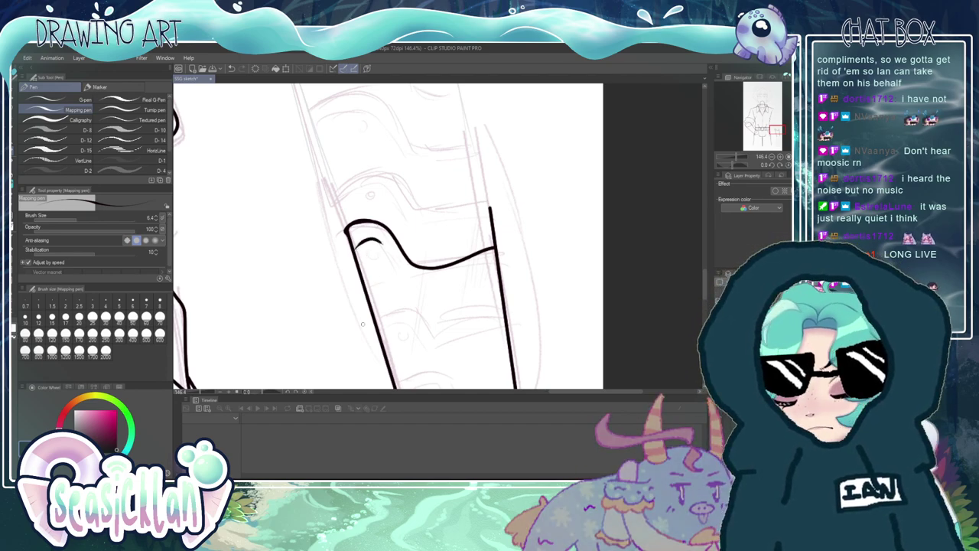
key("ctrl+z")
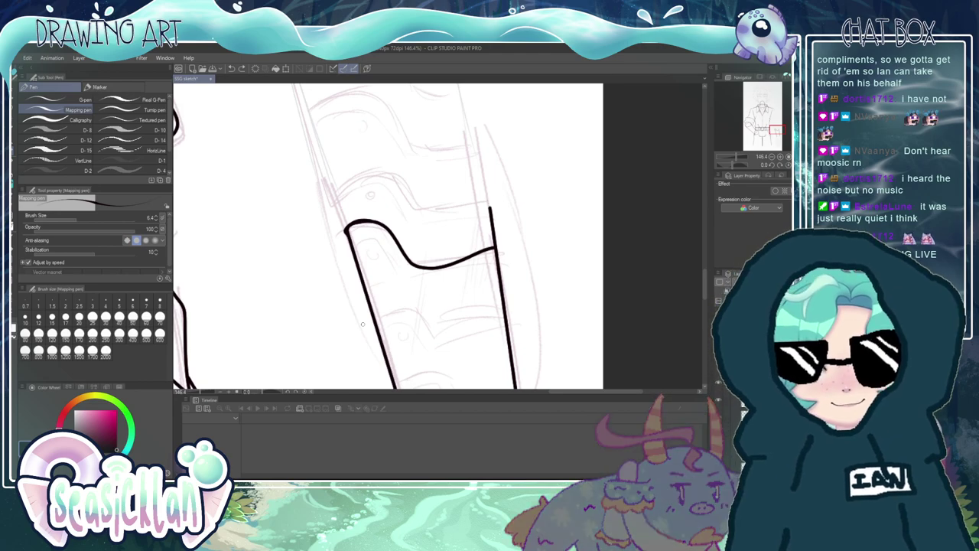
mouse_move(352, 246)
left_mouse_down()
mouse_move(381, 241)
mouse_move(415, 282)
mouse_move(498, 264)
left_mouse_up()
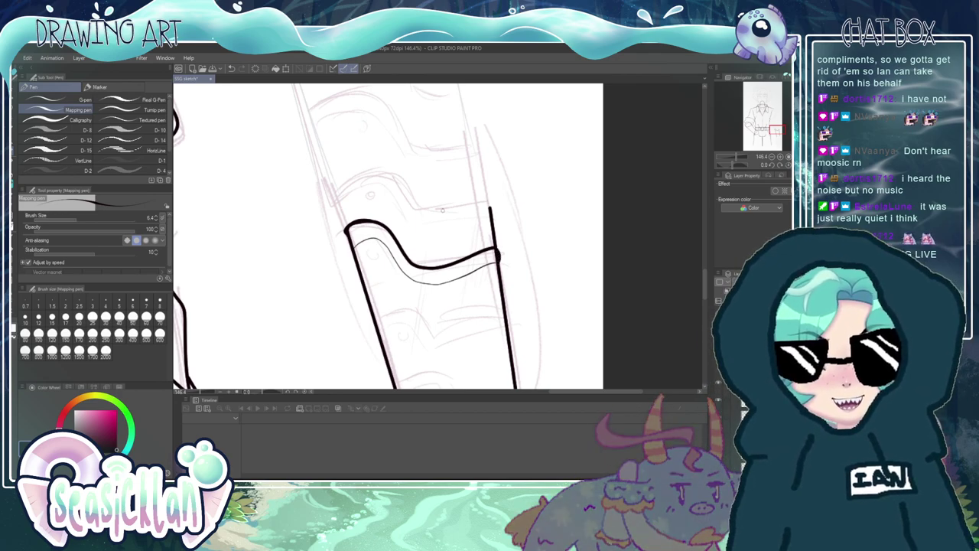
- Erase the stub of the outer side edge that sticks out above the lower forearm's curved top
key("e")
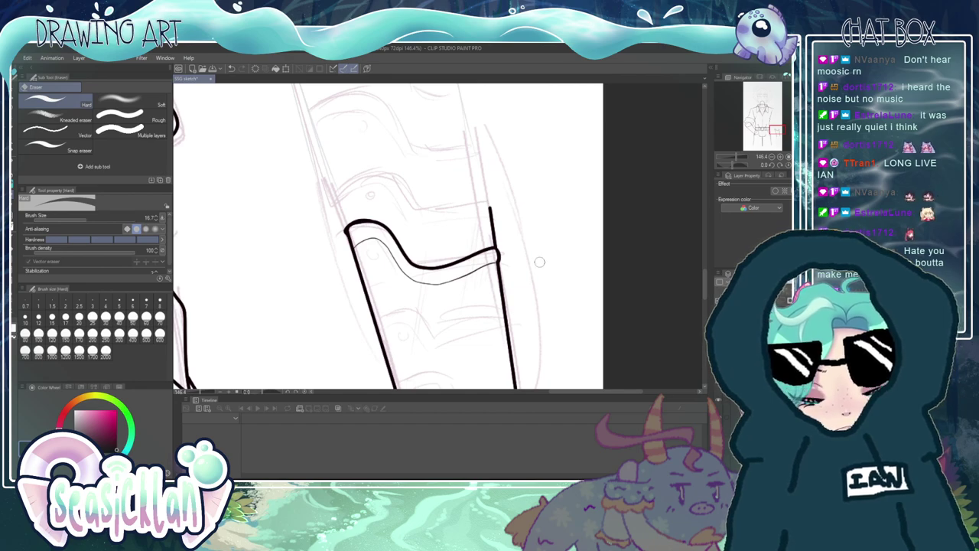
left_click(718, 399)
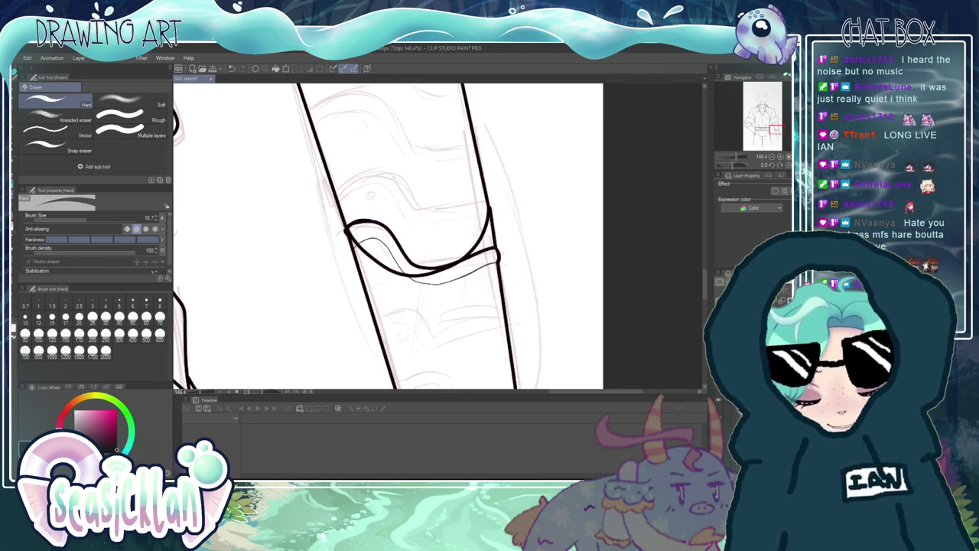
key("ctrl+z")
key("ctrl+y")
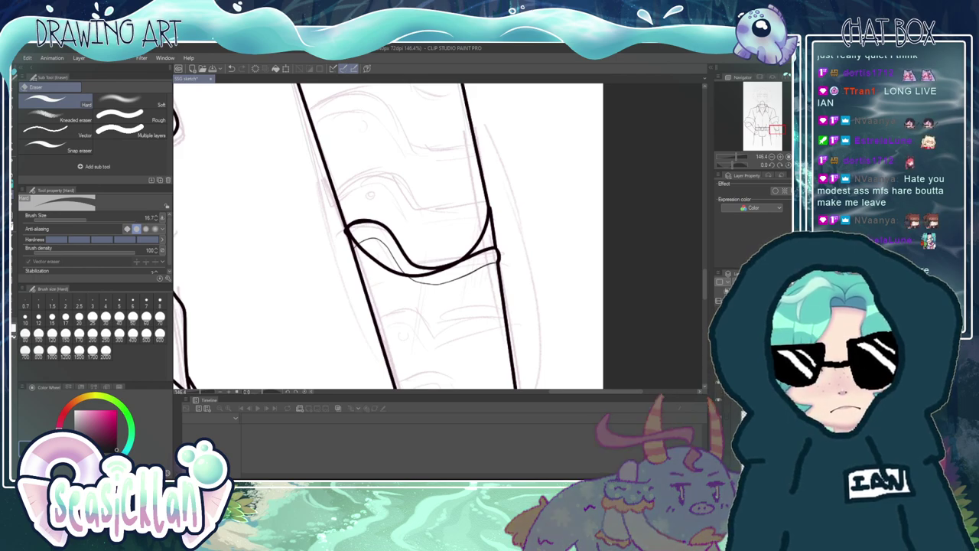
key("ctrl+z")
key("ctrl+z")
key("ctrl+y")
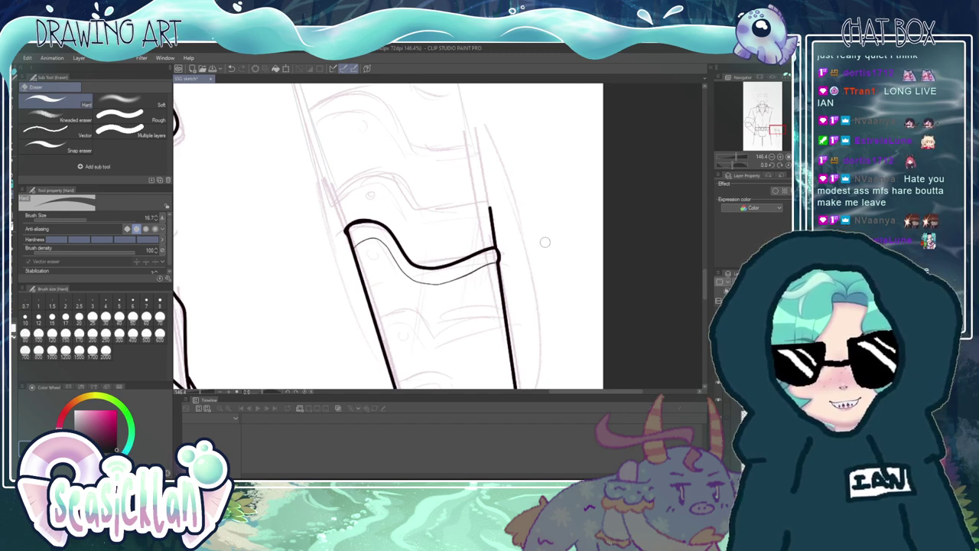
mouse_move(496, 230)
left_mouse_down()
mouse_move(499, 245)
mouse_move(489, 202)
left_mouse_up()
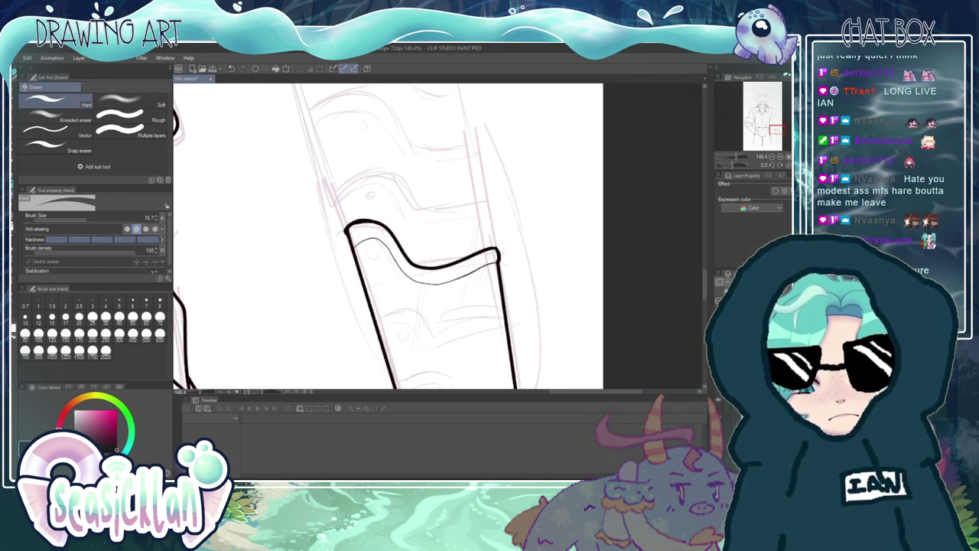
- Show the arm section above again and erase its rounded lower end where it overlaps the lower forearm
left_click(719, 383)
mouse_move(492, 208)
left_mouse_down()
mouse_move(479, 244)
mouse_move(418, 277)
mouse_move(430, 277)
mouse_move(375, 273)
left_mouse_up()
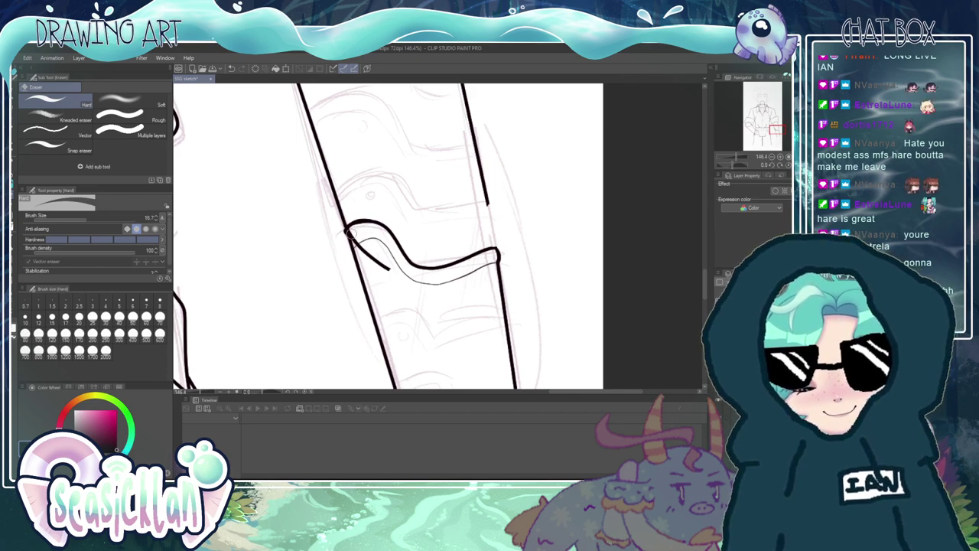
left_click_drag(348, 231, 380, 266)
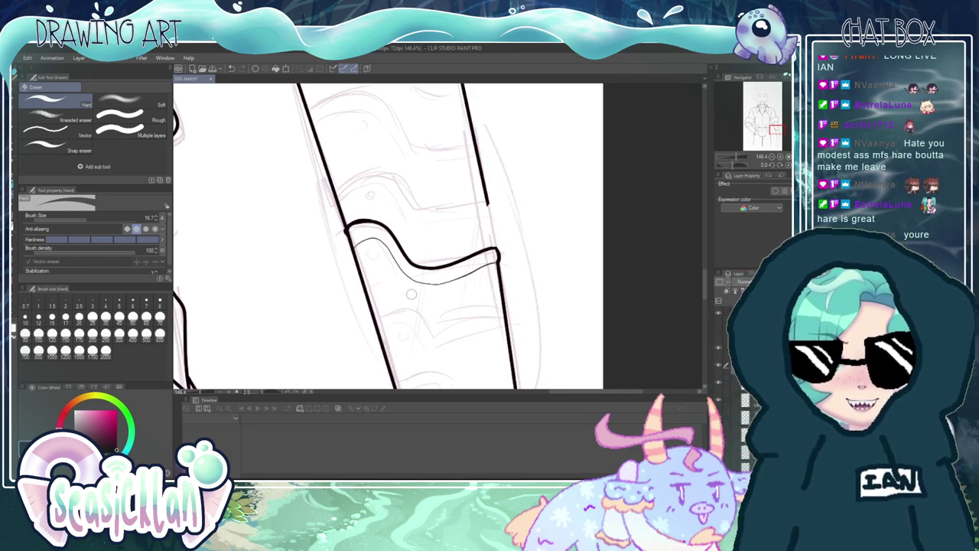
- Extend the upper arm section's outer edge with the Mapping pen down to the lower forearm's outer corner
left_click(14, 187)
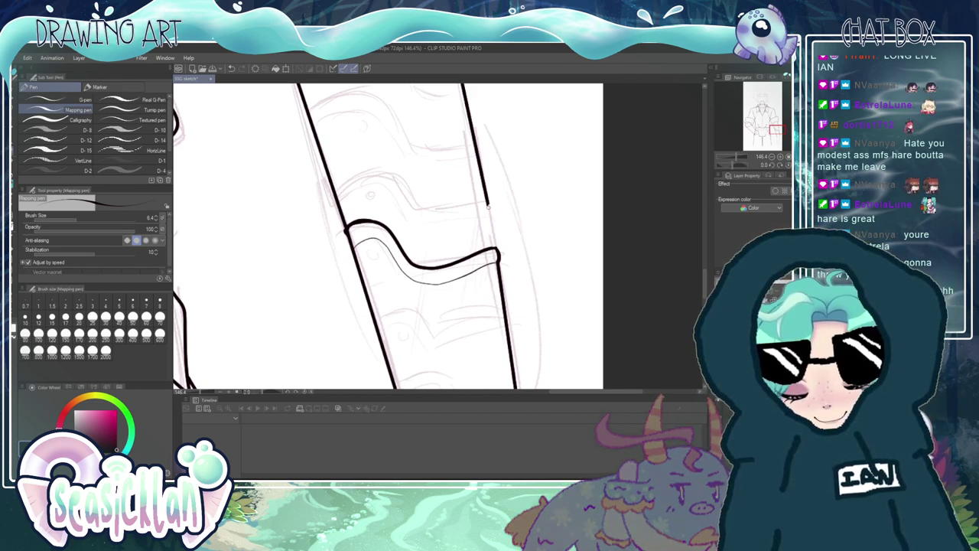
left_click_drag(486, 201, 497, 251)
key("ctrl+z")
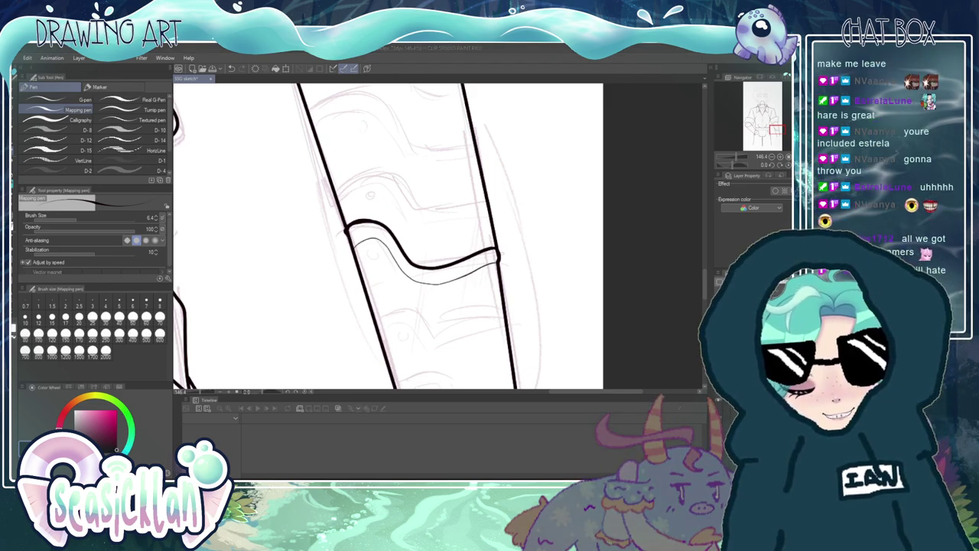
key("ctrl+z")
key("ctrl+z")
key("ctrl+y")
key("ctrl+y")
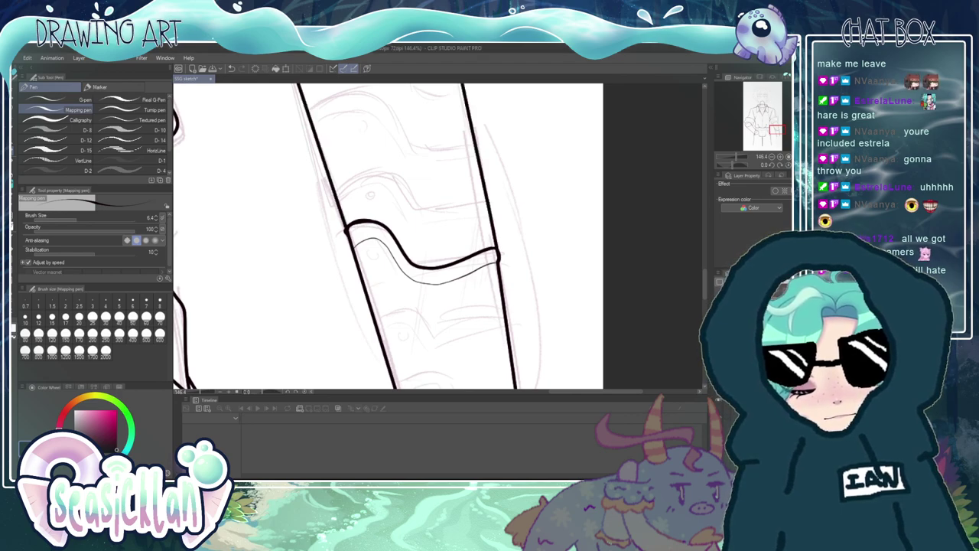
- Try to ink a rounded lower end for the upper arm section, curving across the lower forearm just below the joint
key("ctrl+z")
key("ctrl+z")
key("ctrl+y")
key("ctrl+y")
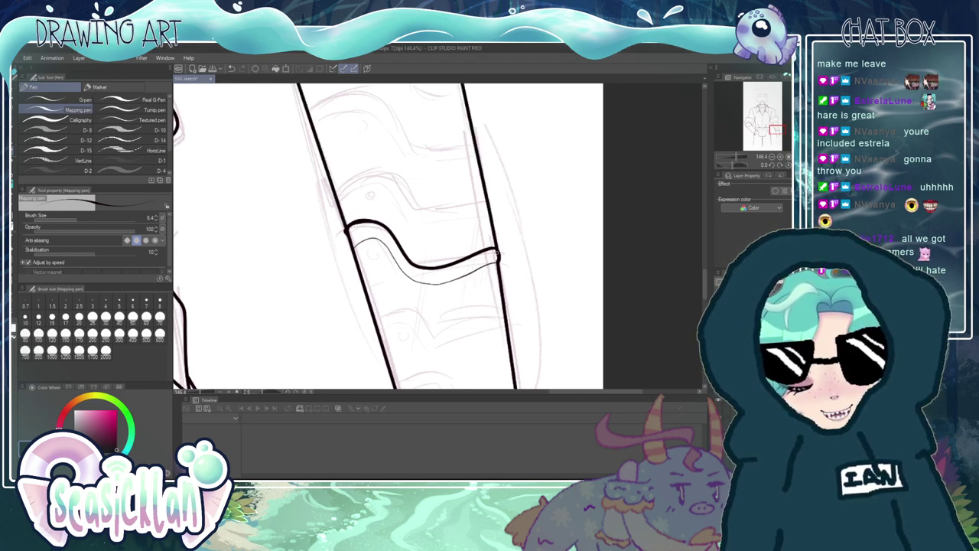
left_click_drag(347, 230, 368, 299)
key("ctrl+z")
mouse_move(346, 228)
left_mouse_down()
mouse_move(368, 295)
mouse_move(405, 313)
mouse_move(496, 260)
mouse_move(480, 293)
mouse_move(368, 297)
left_mouse_up()
key("ctrl+z")
- Erase the rounded end curve that crosses the lower forearm beneath the joint
key("e")
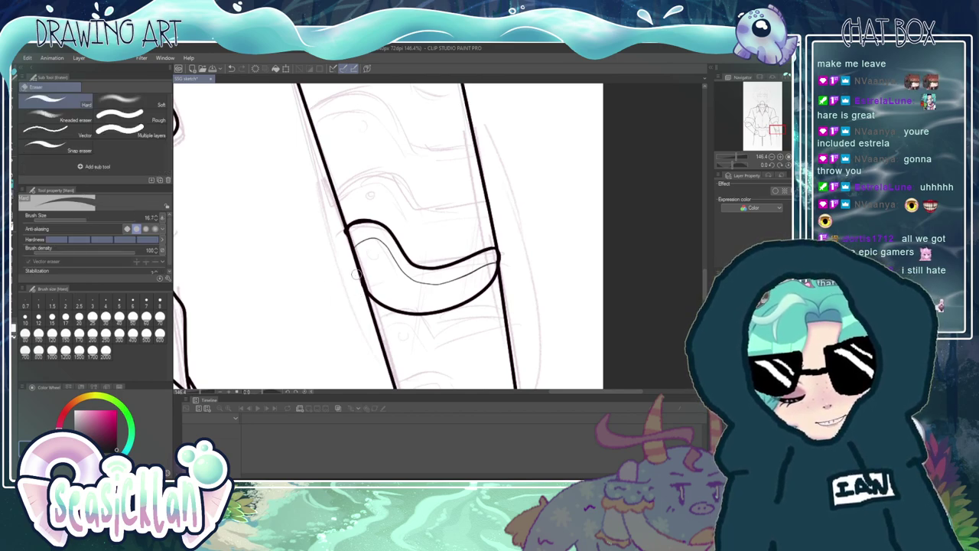
scroll(367, 190, "down", 2)
scroll(367, 190, "down", 3)
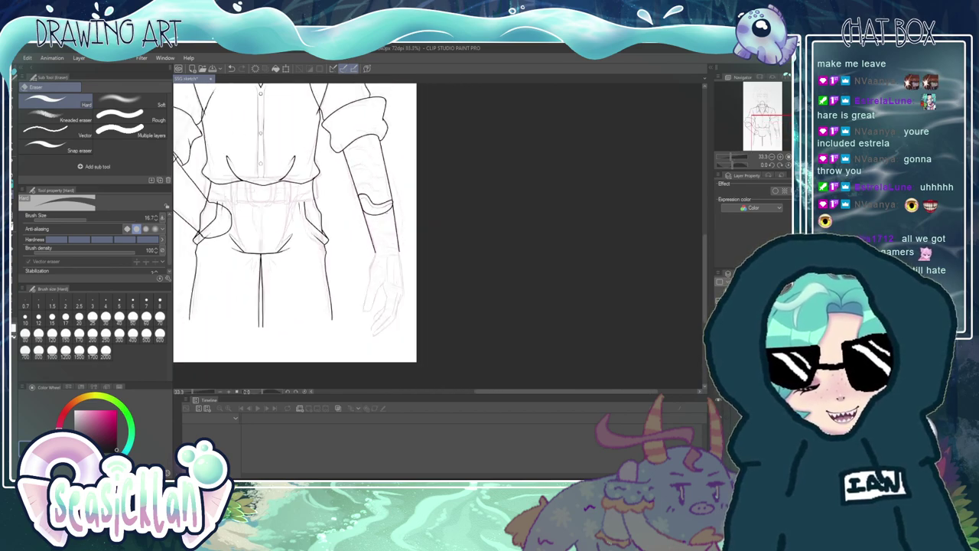
scroll(375, 230, "up", 1)
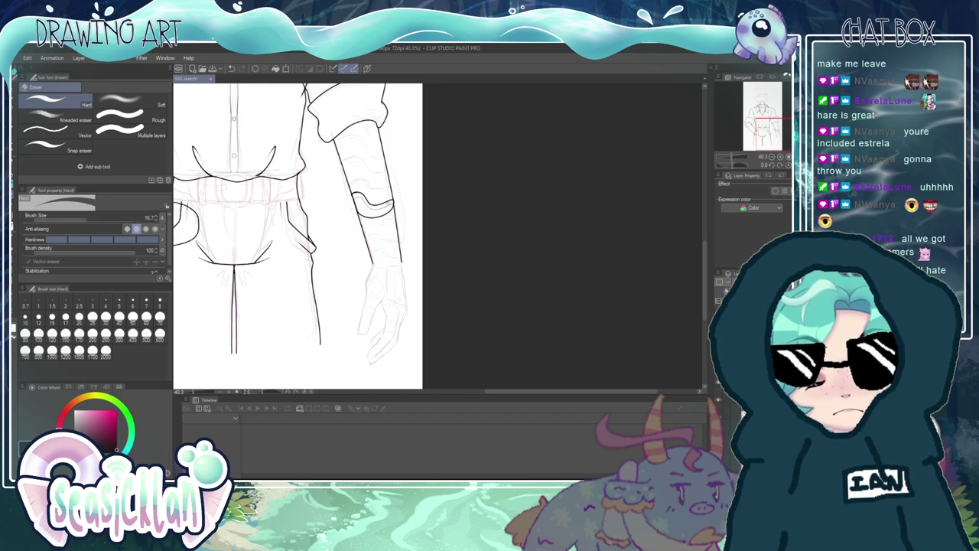
scroll(386, 205, "up", 5)
mouse_move(290, 227)
left_mouse_down()
mouse_move(293, 237)
mouse_move(270, 164)
left_mouse_up()
mouse_move(304, 244)
left_mouse_down()
mouse_move(342, 251)
mouse_move(399, 226)
mouse_move(418, 198)
left_mouse_up()
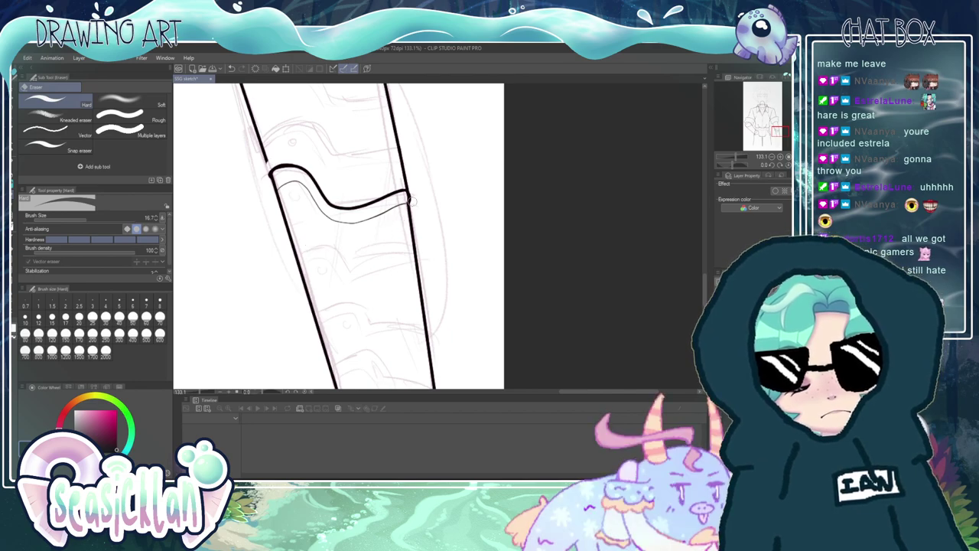
- Extend the upper arm section's inner edge with the Mapping pen in a straight line down past the forearm joint
key("p")
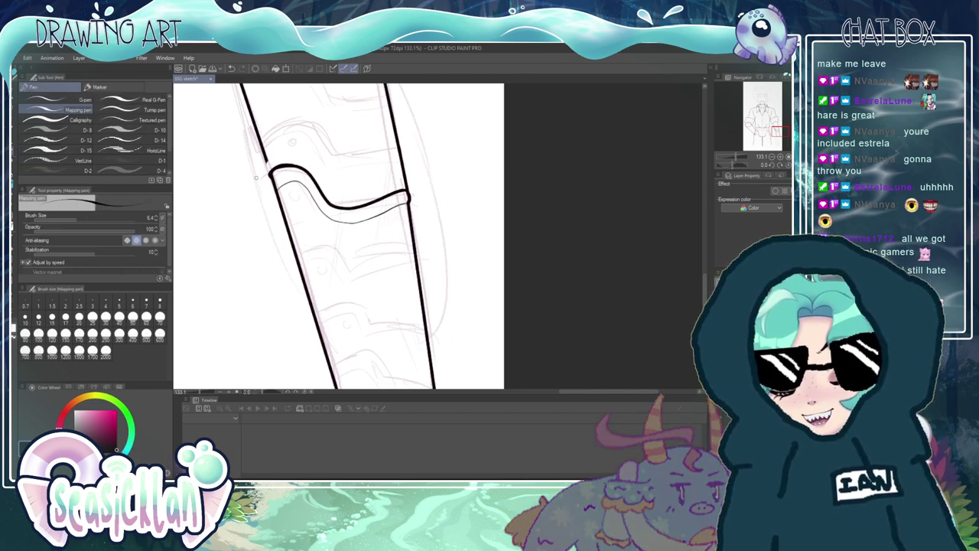
left_click(267, 160)
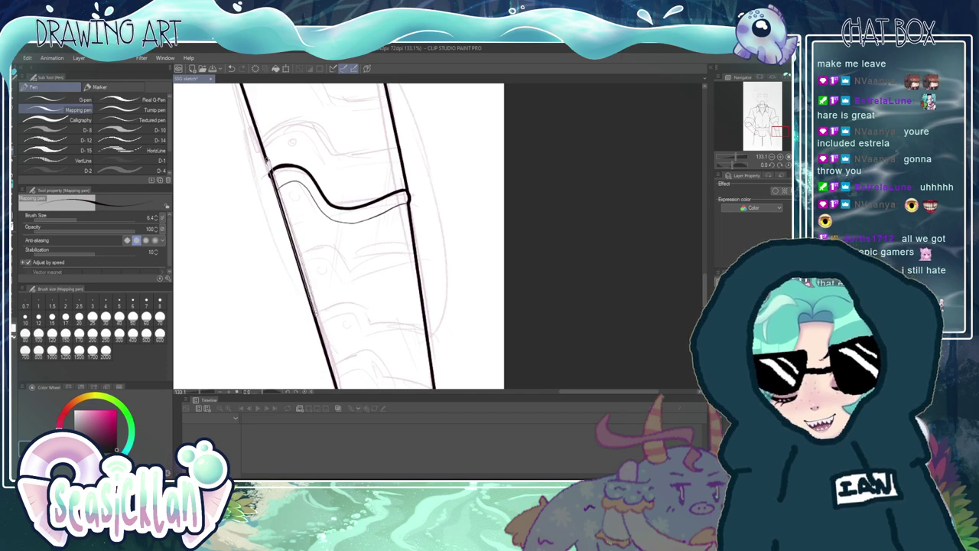
left_click(315, 314, "shift")
key("ctrl+z")
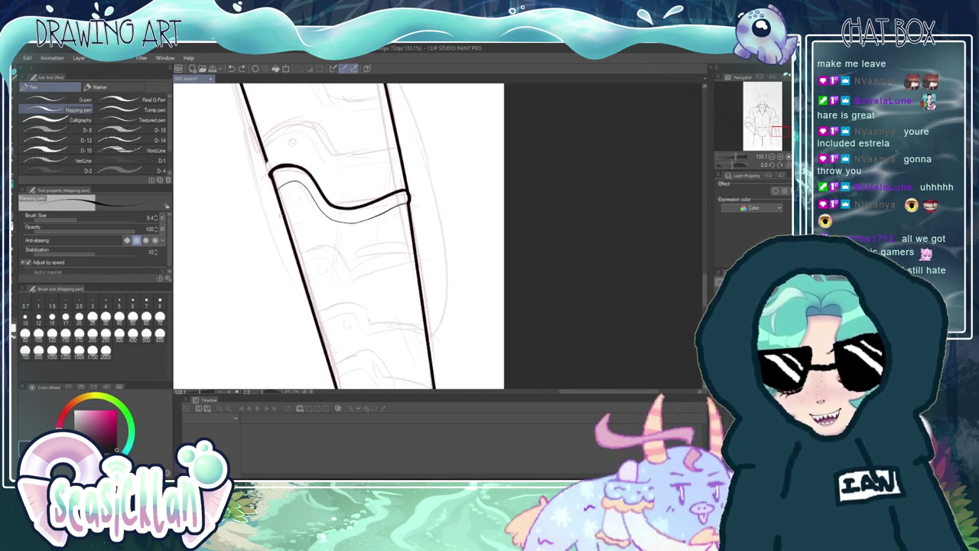
mouse_move(267, 162)
left_mouse_down()
mouse_move(292, 254)
mouse_move(312, 303)
left_mouse_up()
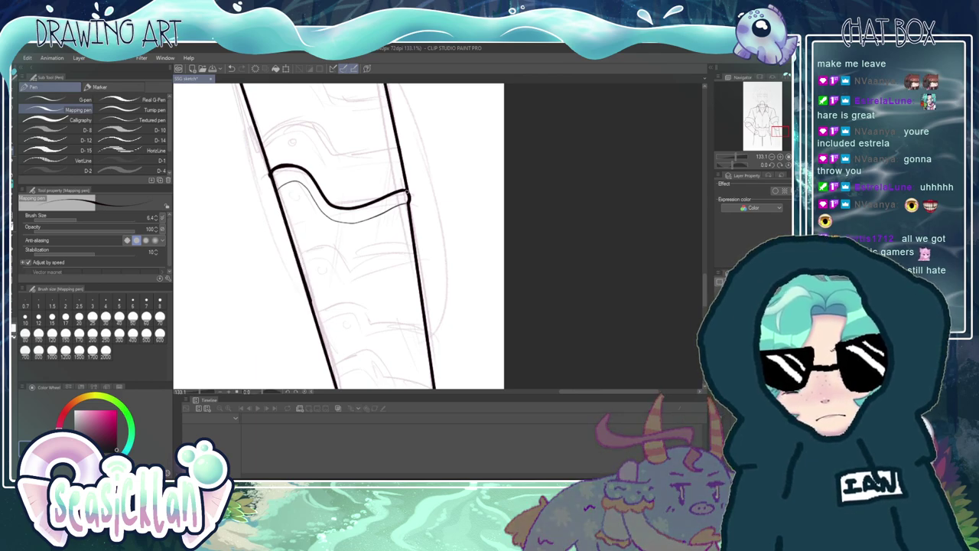
- Try to extend the upper arm section's outer edge straight down past the lower forearm's outer corner
left_click_drag(408, 191, 421, 275)
key("ctrl+z")
left_click_drag(409, 197, 420, 294)
key("ctrl+z")
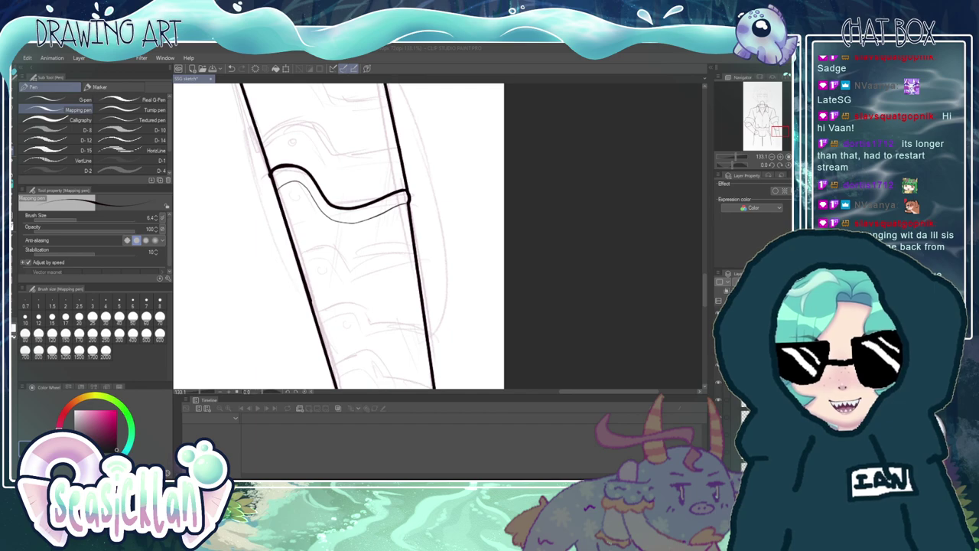
scroll(436, 273, "down", 6)
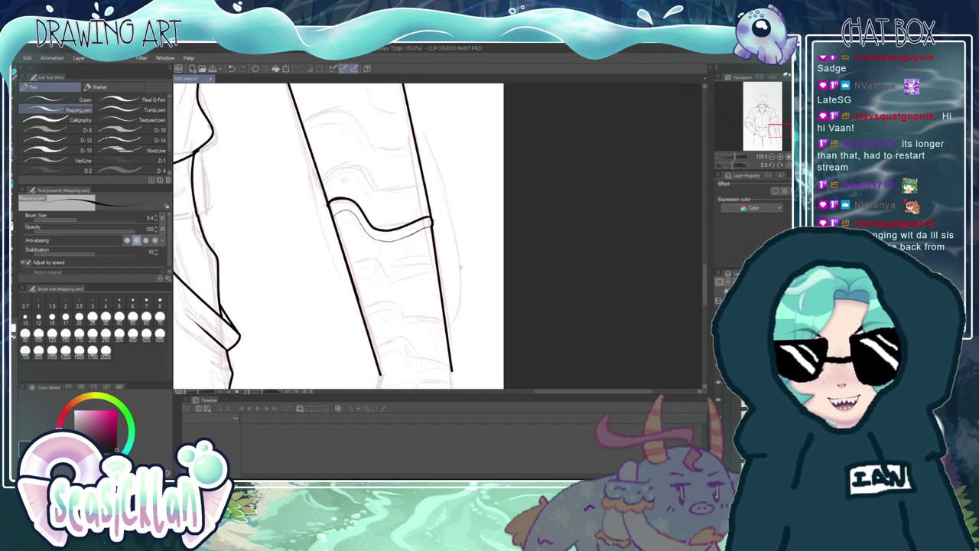
scroll(436, 273, "down", 4)
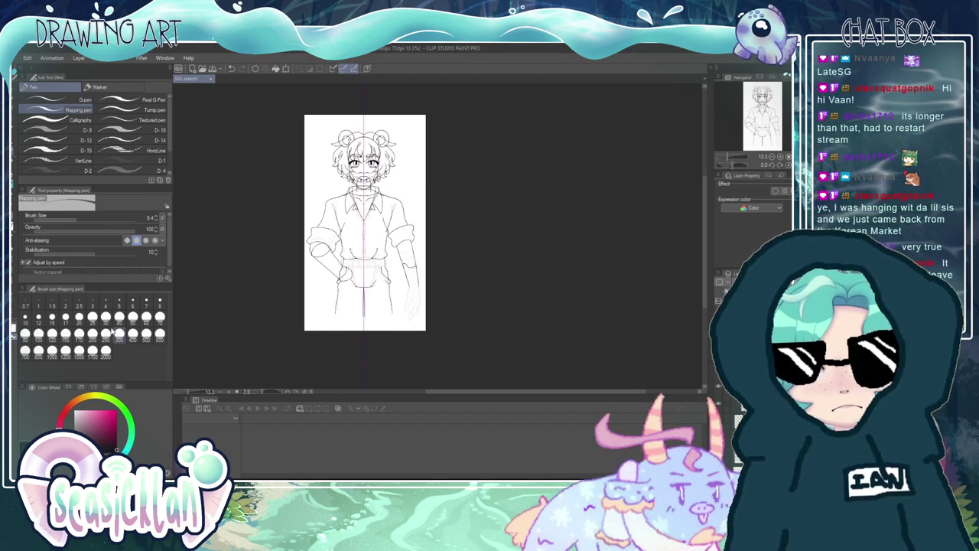
scroll(324, 266, "up", 4)
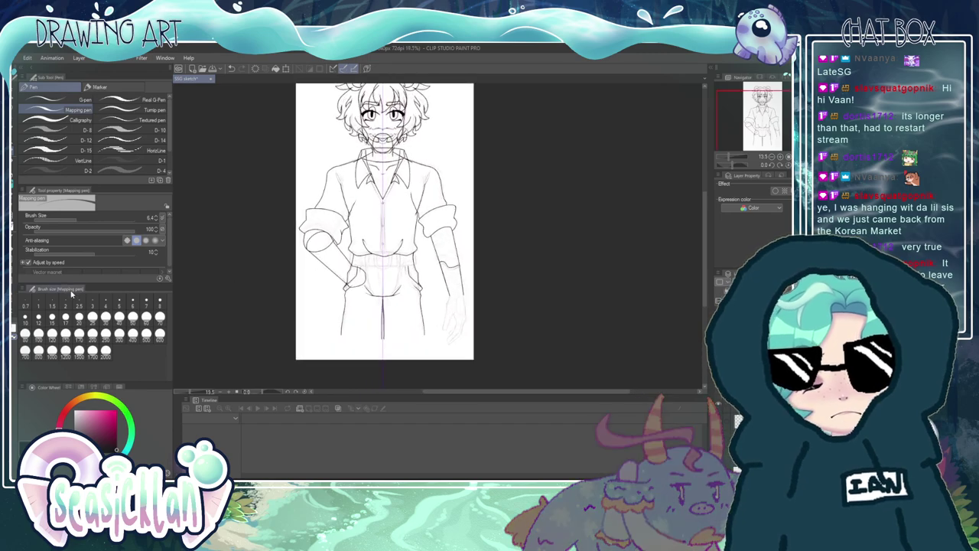
scroll(299, 226, "down", 2)
scroll(318, 107, "up", 2)
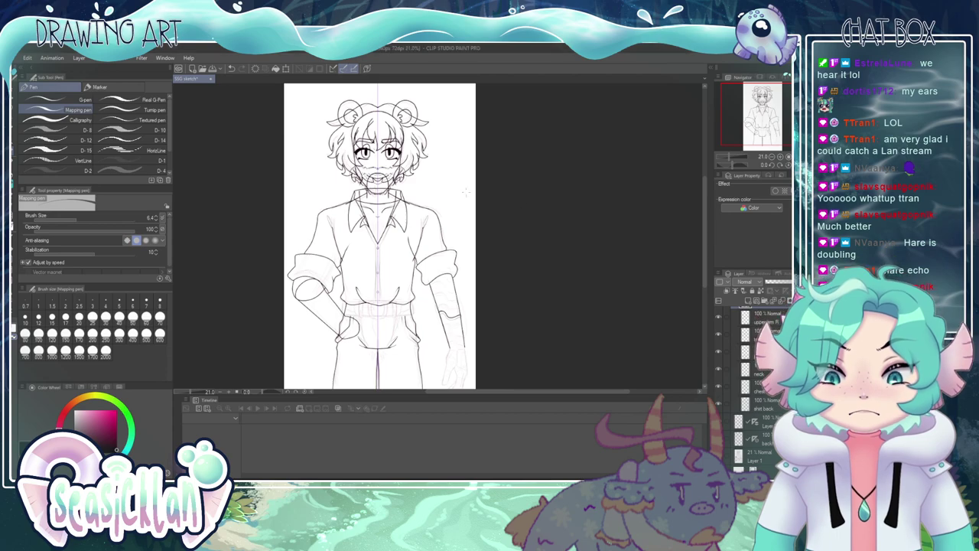
scroll(407, 162, "down", 5)
scroll(409, 272, "up", 1)
scroll(422, 273, "up", 5)
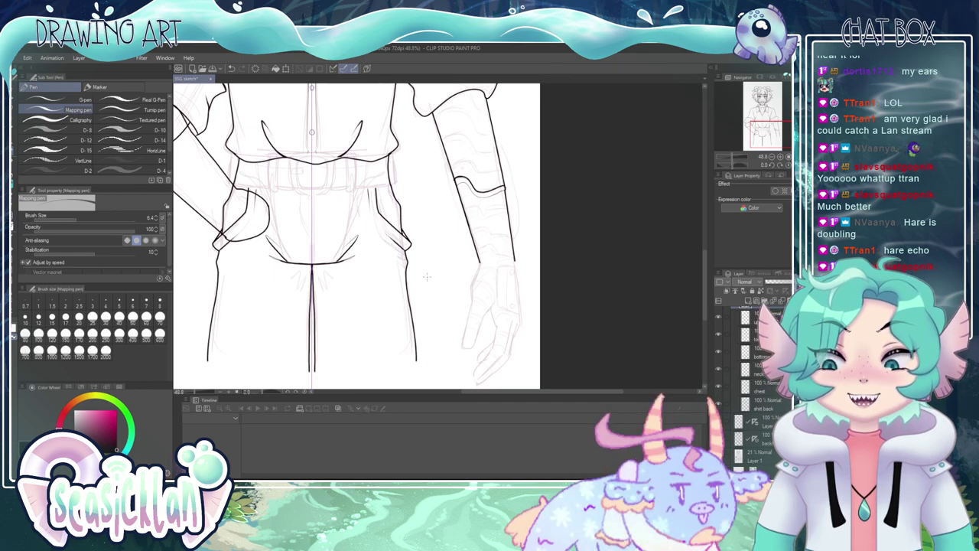
scroll(427, 277, "down", 5)
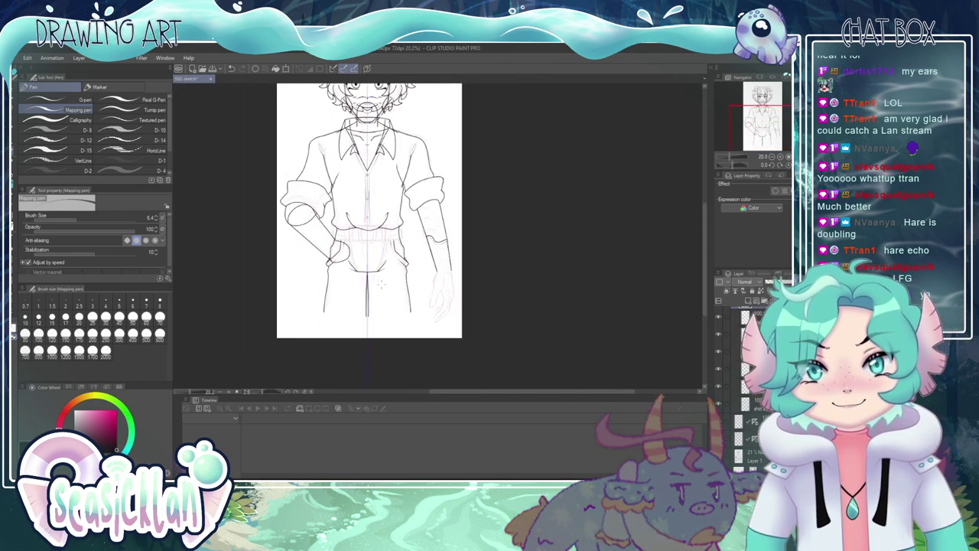
scroll(387, 237, "up", 5)
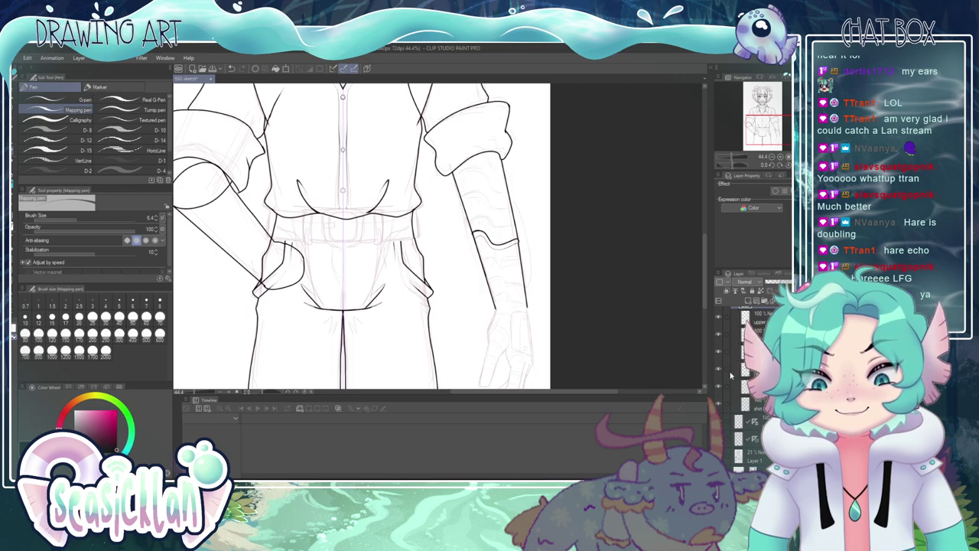
- Hide and show the hanging arm's upper section layer to check which lines belong to it
scroll(730, 343, "up", 2)
left_click(719, 344)
left_click(720, 345)
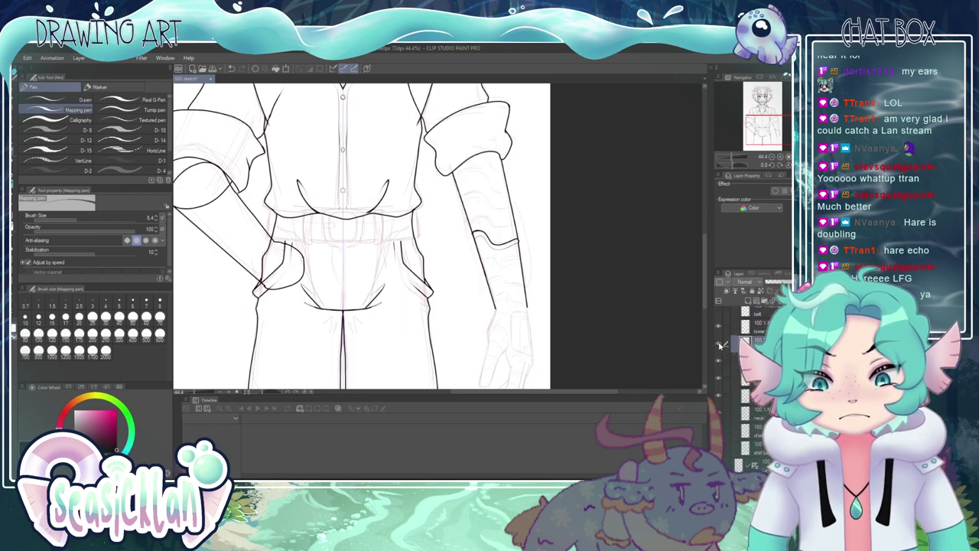
left_click(719, 346)
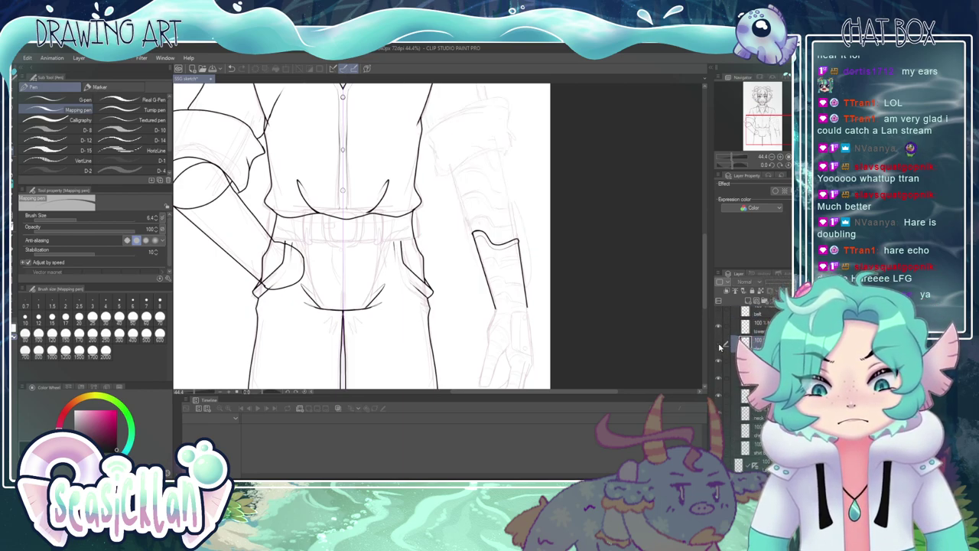
left_click(719, 345)
scroll(518, 270, "up", 1)
scroll(517, 270, "up", 3)
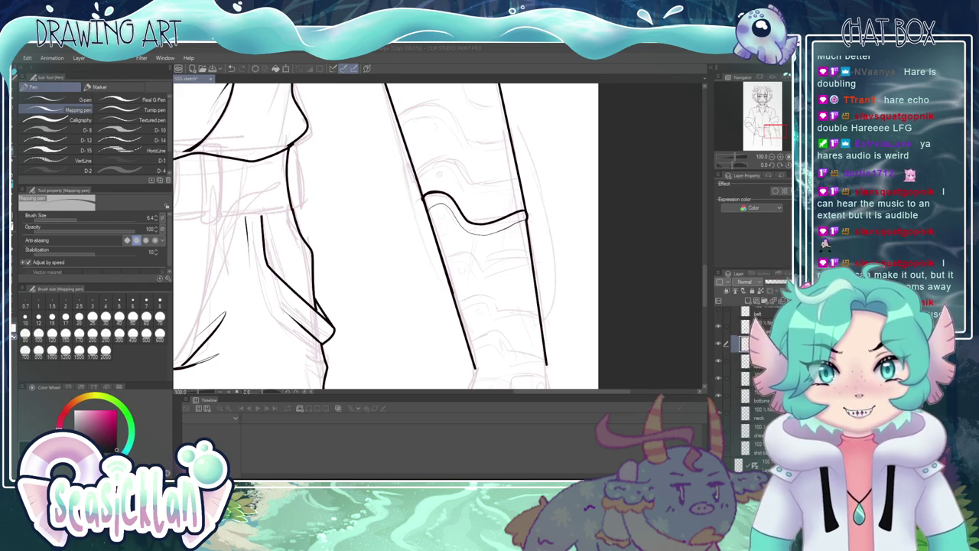
scroll(491, 265, "down", 5)
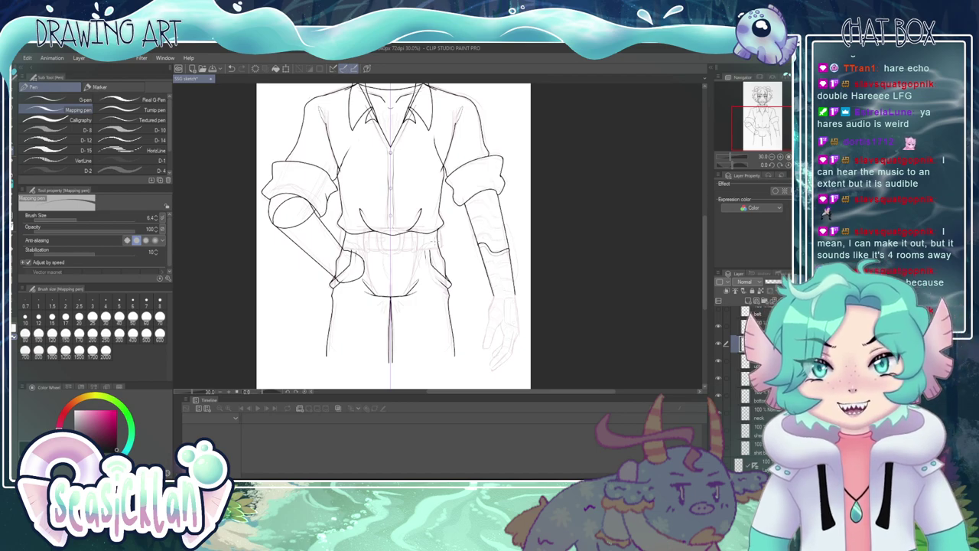
scroll(491, 265, "down", 2)
scroll(443, 260, "up", 4)
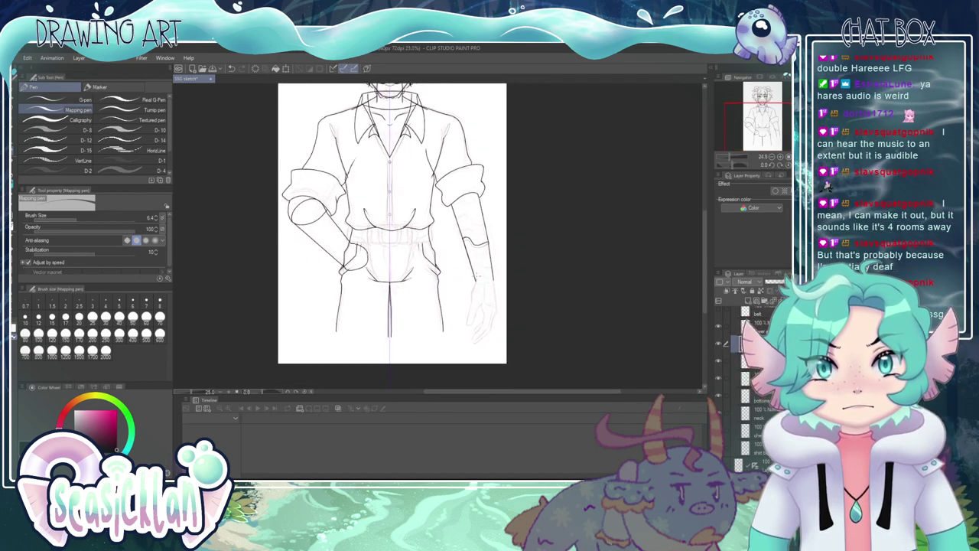
scroll(480, 289, "down", 2)
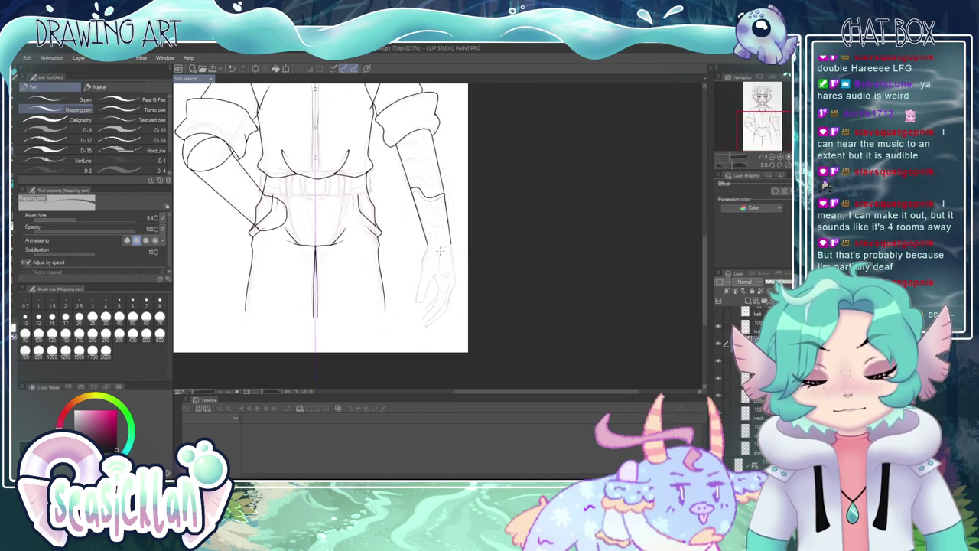
scroll(459, 275, "up", 3)
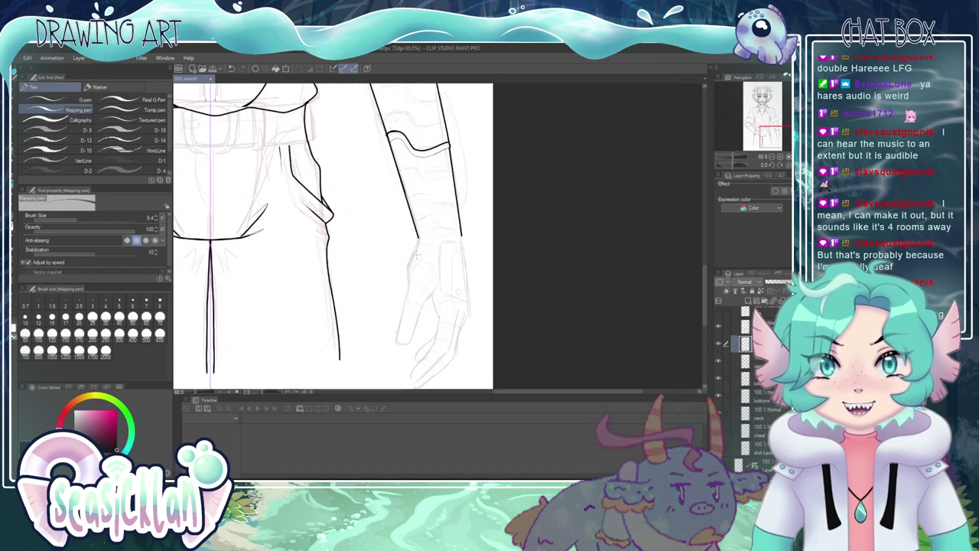
scroll(406, 214, "down", 2)
scroll(397, 193, "up", 4)
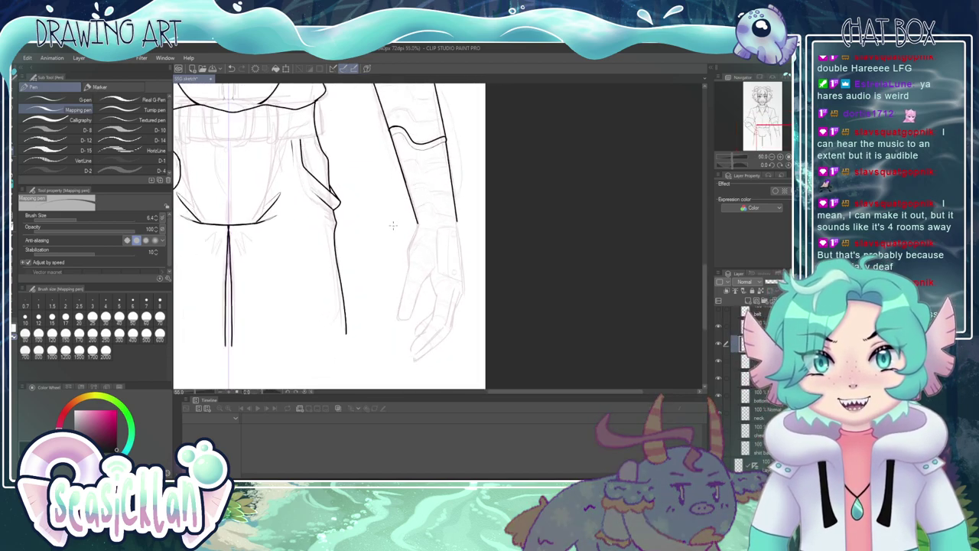
scroll(403, 229, "up", 2)
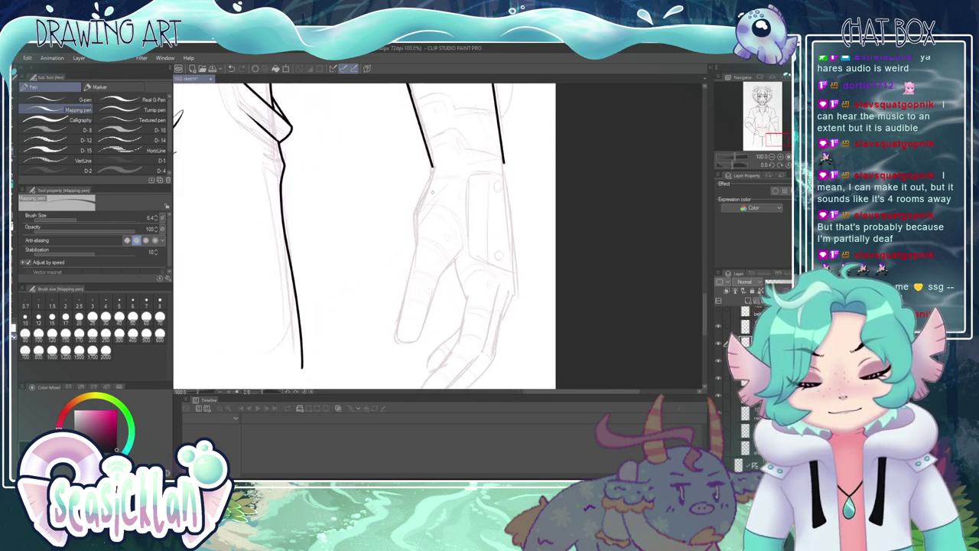
- Compare the upper arm section's edges with the lower forearm at the joint by toggling the upper section's visibility
left_click(721, 344)
left_click(721, 345)
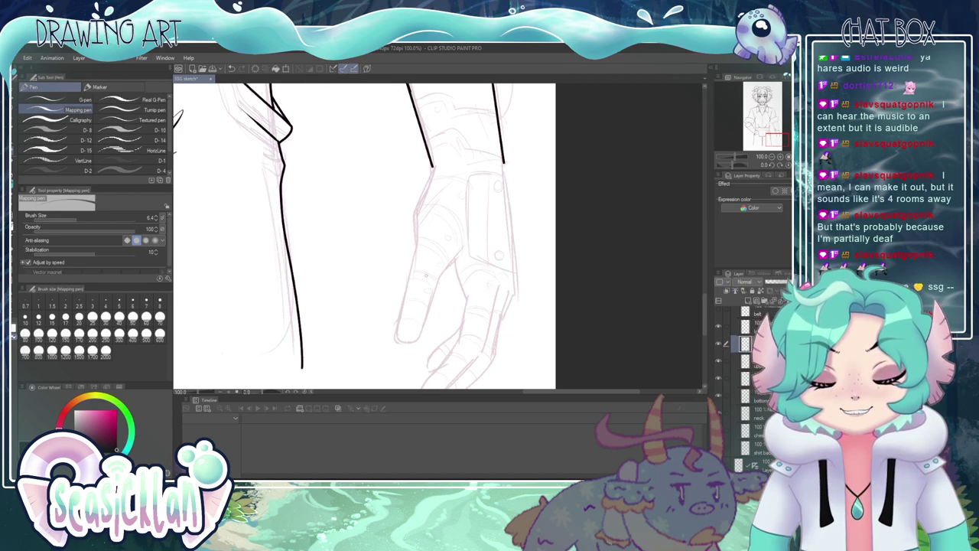
scroll(431, 273, "down", 4)
scroll(509, 252, "up", 4)
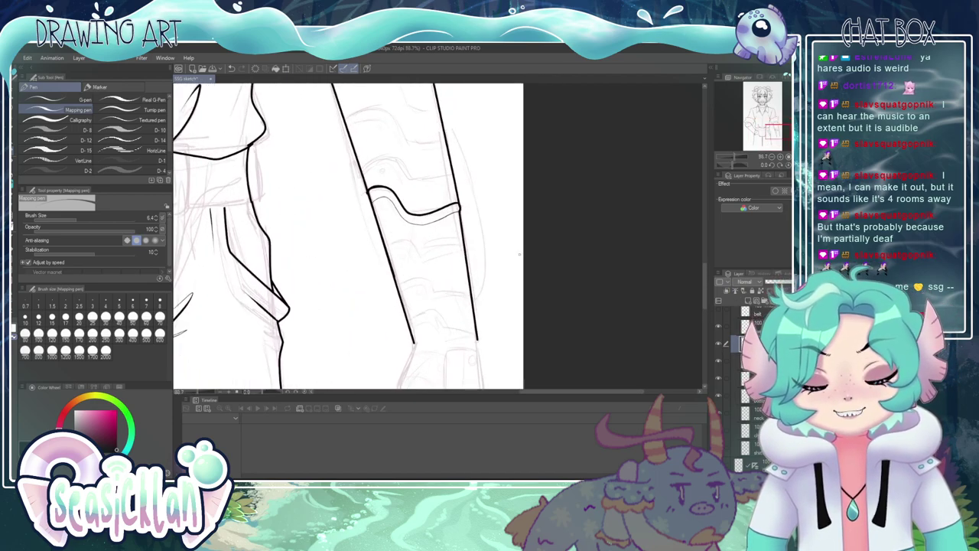
left_click(718, 345)
left_click(719, 345)
left_click(718, 345)
left_click(719, 345)
- Hide the lower forearm layer and extend the upper arm section's outer edge down to nearly match the inner edge
left_click(719, 327)
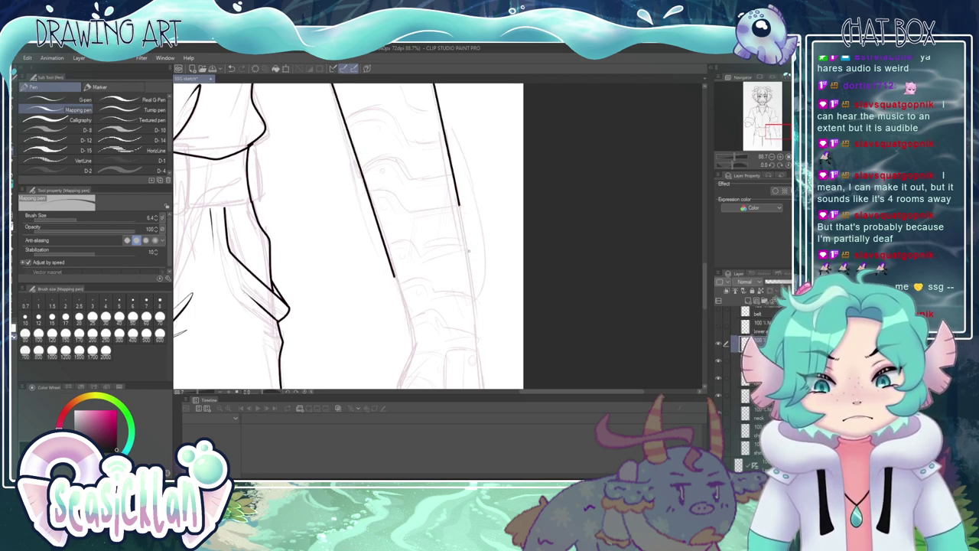
scroll(444, 257, "up", 5)
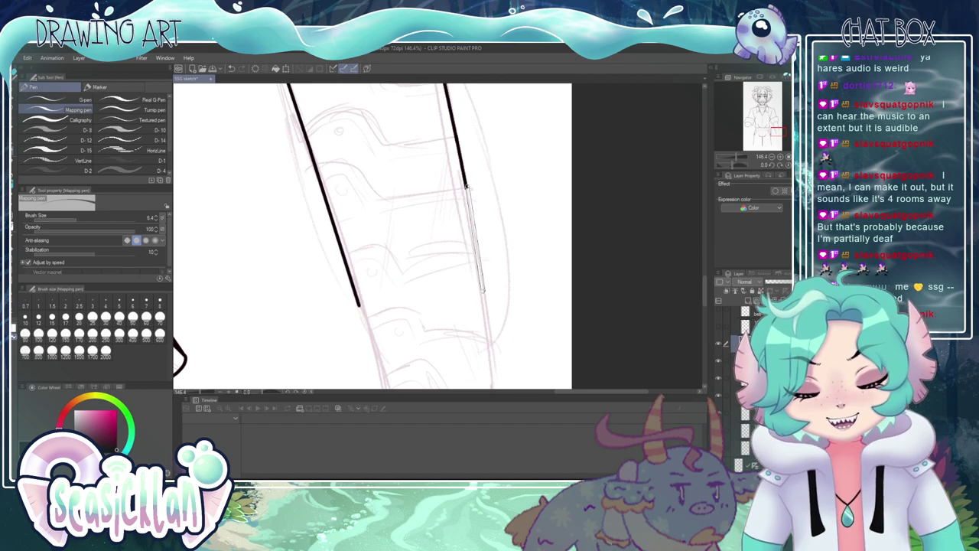
left_click_drag(464, 186, 484, 297)
key("ctrl+z")
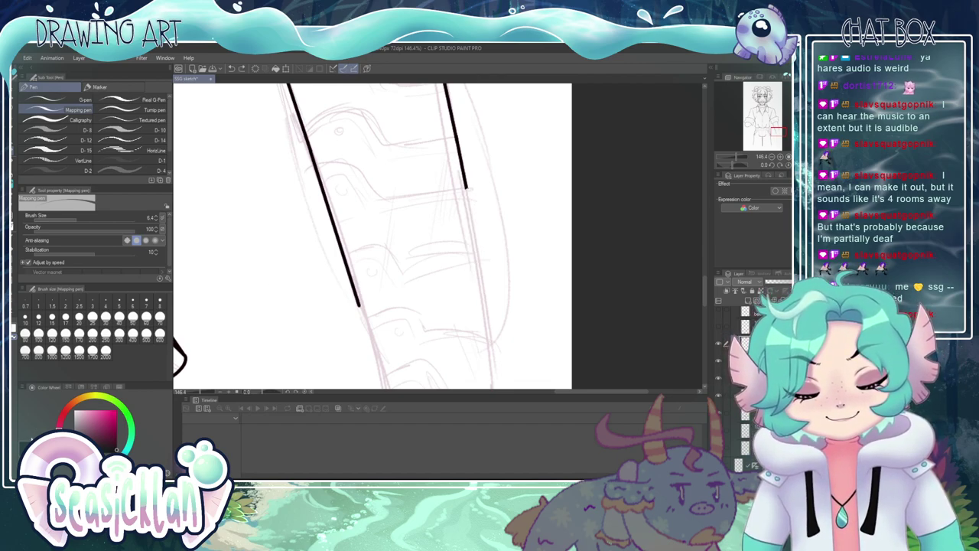
left_click_drag(465, 185, 483, 285)
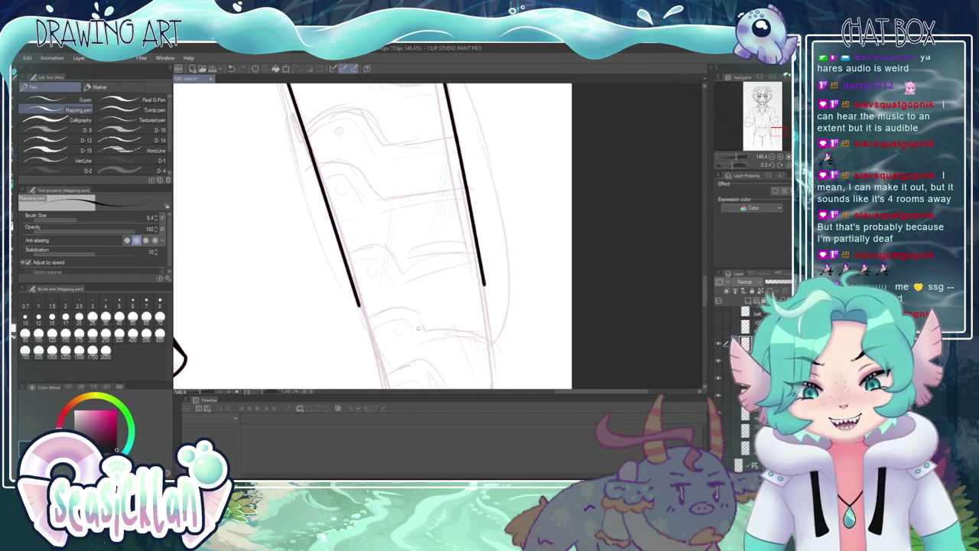
- Ink a rounded lower end from the upper arm section's inner edge, and erase its overshooting tip beyond the outer edge
mouse_move(359, 303)
left_mouse_down()
mouse_move(382, 320)
mouse_move(468, 305)
left_mouse_up()
key("ctrl+z")
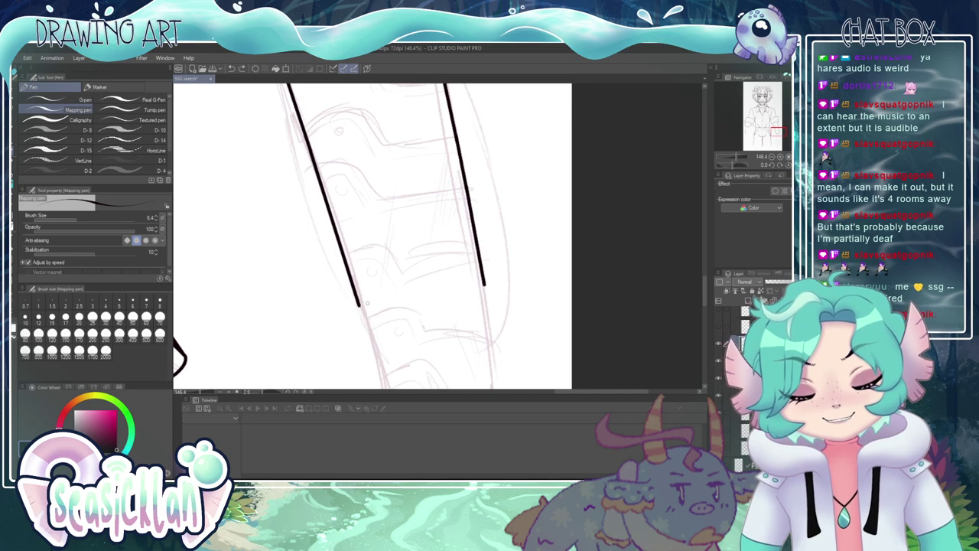
mouse_move(357, 303)
left_mouse_down()
mouse_move(381, 330)
mouse_move(467, 301)
mouse_move(473, 271)
left_mouse_up()
key("ctrl+z")
mouse_move(358, 303)
left_mouse_down()
mouse_move(428, 358)
mouse_move(493, 281)
left_mouse_up()
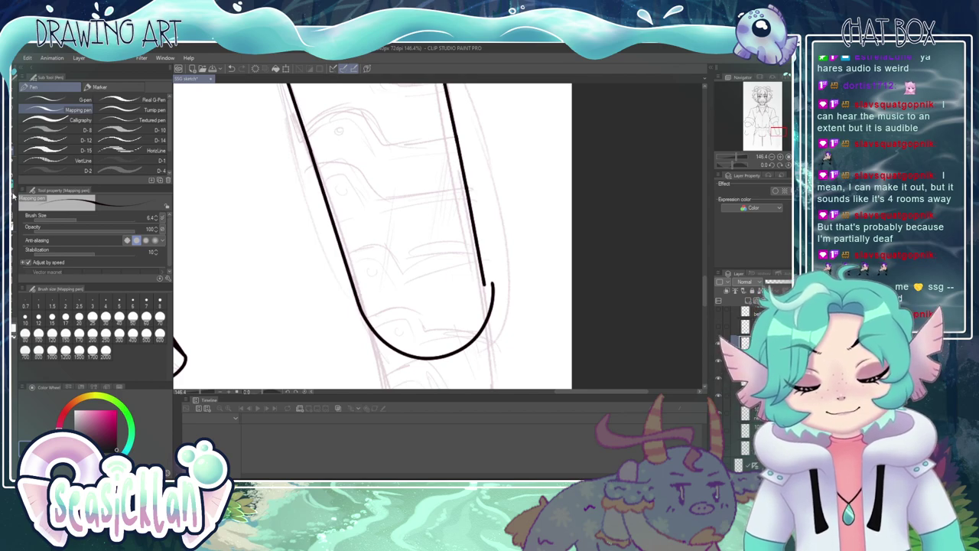
left_click(14, 199)
mouse_move(494, 275)
left_mouse_down()
mouse_move(488, 317)
mouse_move(479, 284)
mouse_move(480, 331)
left_mouse_up()
- Trim the bulging tip of the upper arm section's rounded end back to below the end of the outer edge
left_click(12, 155)
key("ctrl+z")
mouse_move(483, 280)
left_mouse_down()
mouse_move(480, 334)
mouse_move(486, 317)
mouse_move(483, 281)
mouse_move(459, 362)
left_mouse_up()
key("ctrl+z")
key("ctrl+z")
key("ctrl+z")
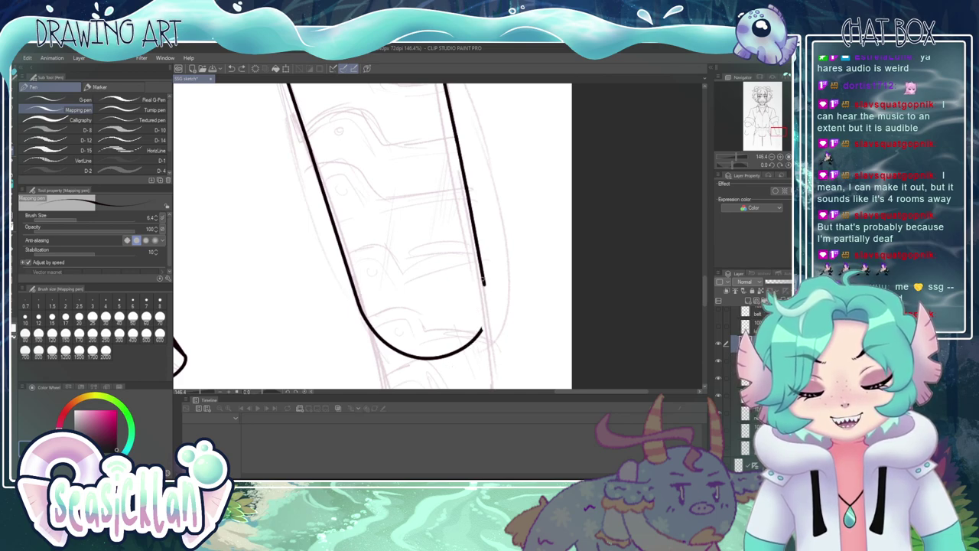
- Try to bridge the gap between the upper arm section's outer edge and its rounded end with one curved stroke
left_click_drag(483, 280, 461, 362)
key("ctrl+z")
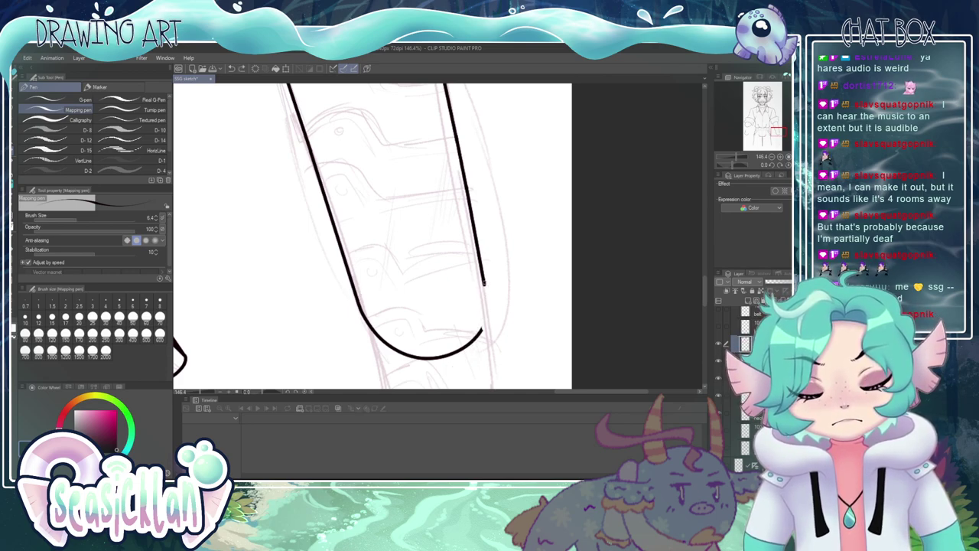
left_click_drag(483, 282, 450, 371)
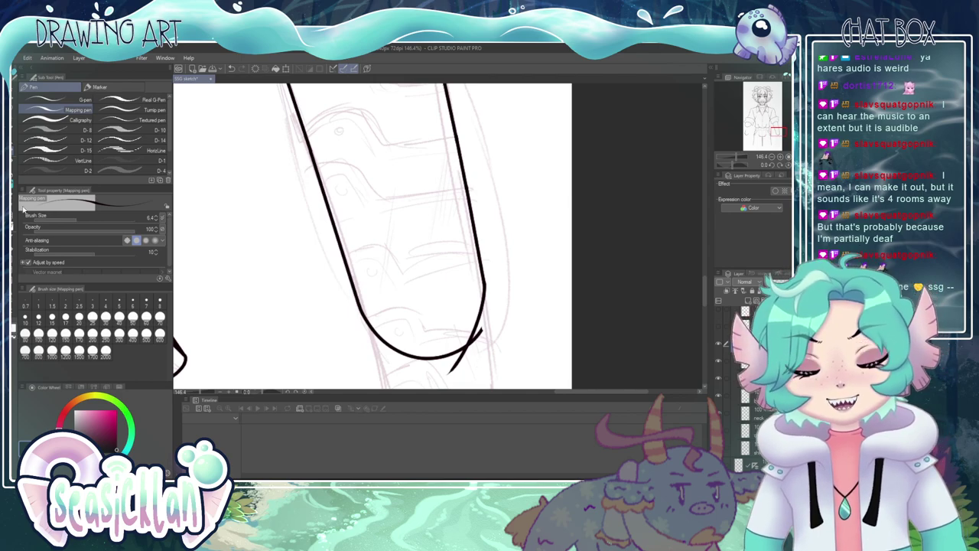
key("e")
key("ctrl+z")
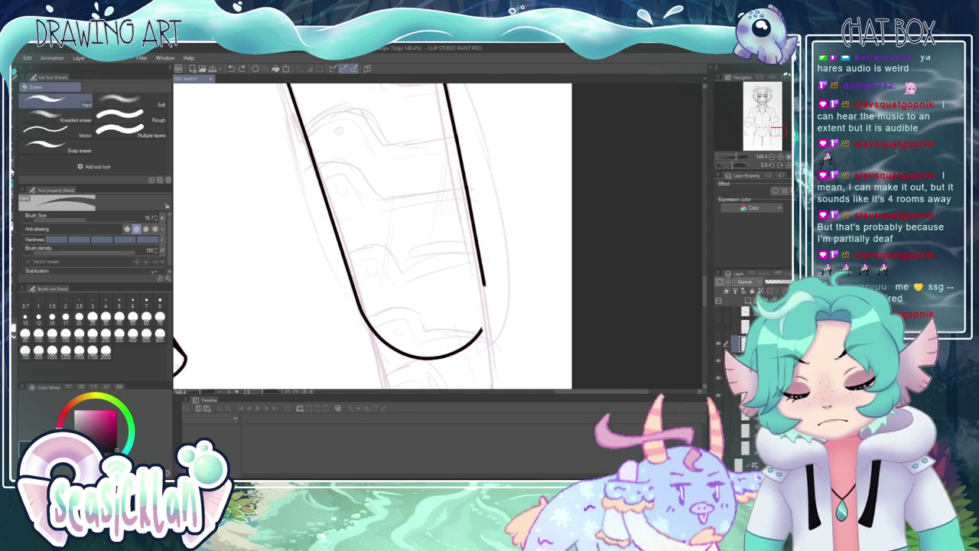
key("p")
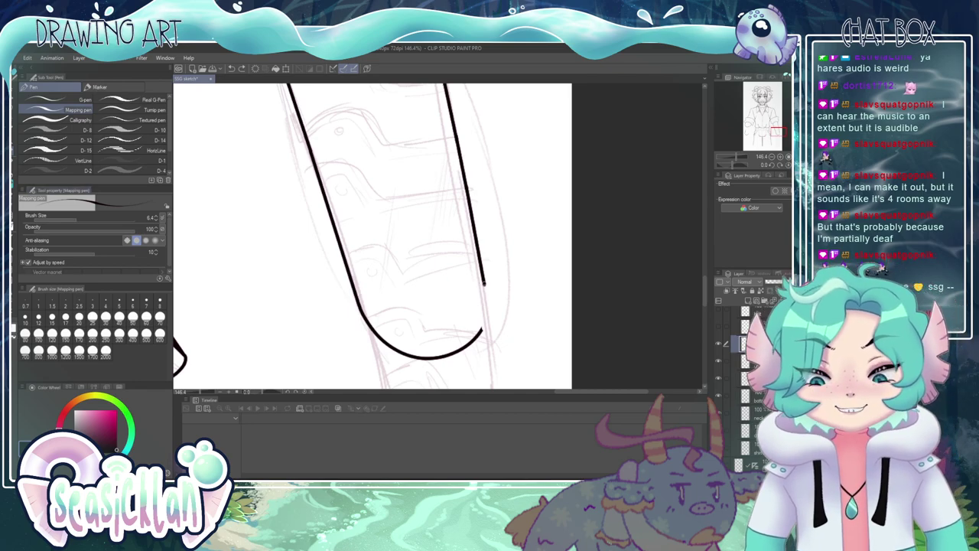
left_click_drag(484, 285, 451, 375)
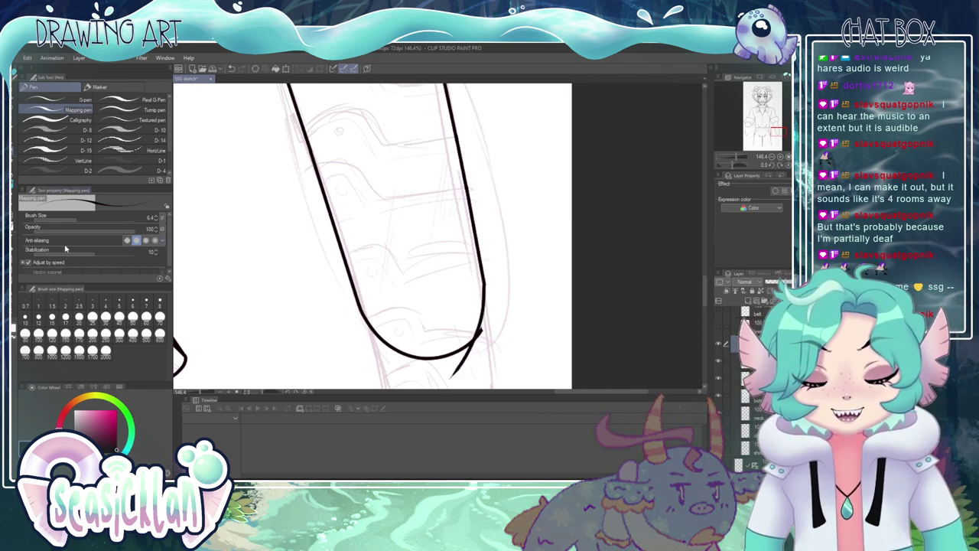
left_click(15, 196)
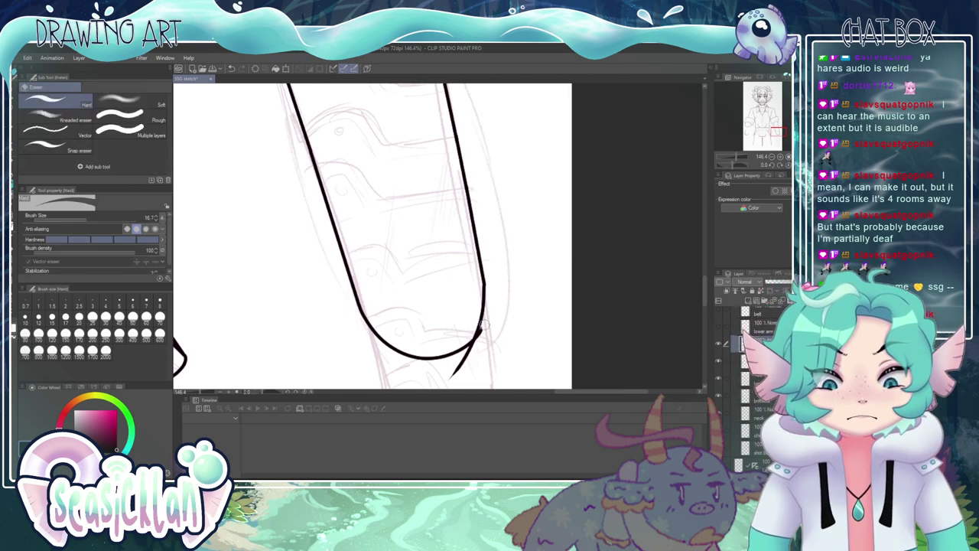
key("ctrl+z")
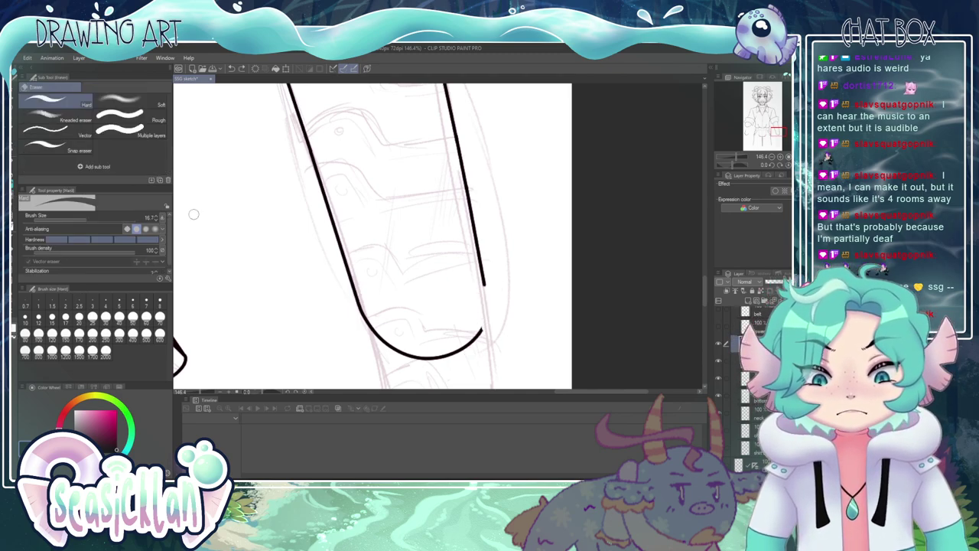
- Ink a curved stroke from the upper arm section's outer edge down across the tip of its rounded end
key("p")
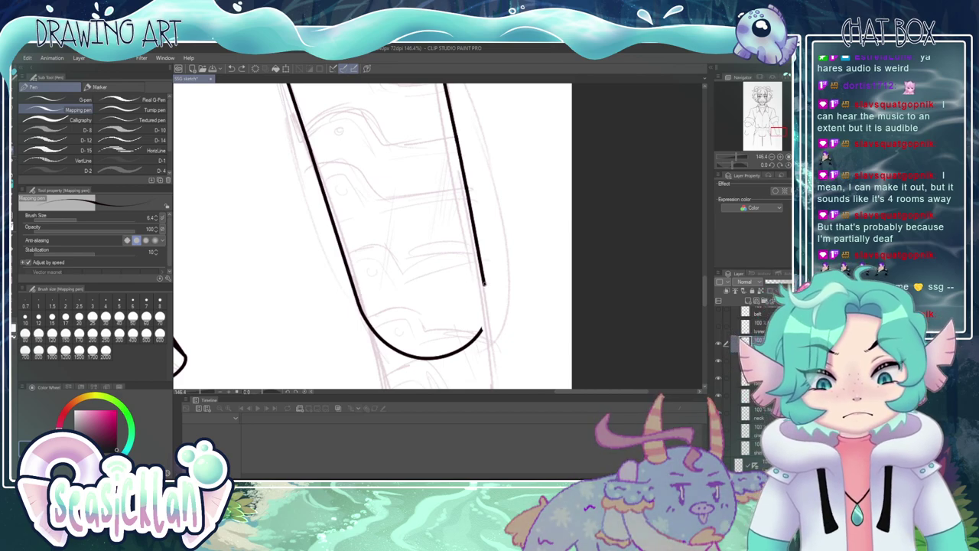
left_click_drag(484, 284, 473, 345)
key("ctrl+z")
left_click_drag(485, 283, 454, 366)
key("ctrl+z")
left_click_drag(484, 284, 465, 356)
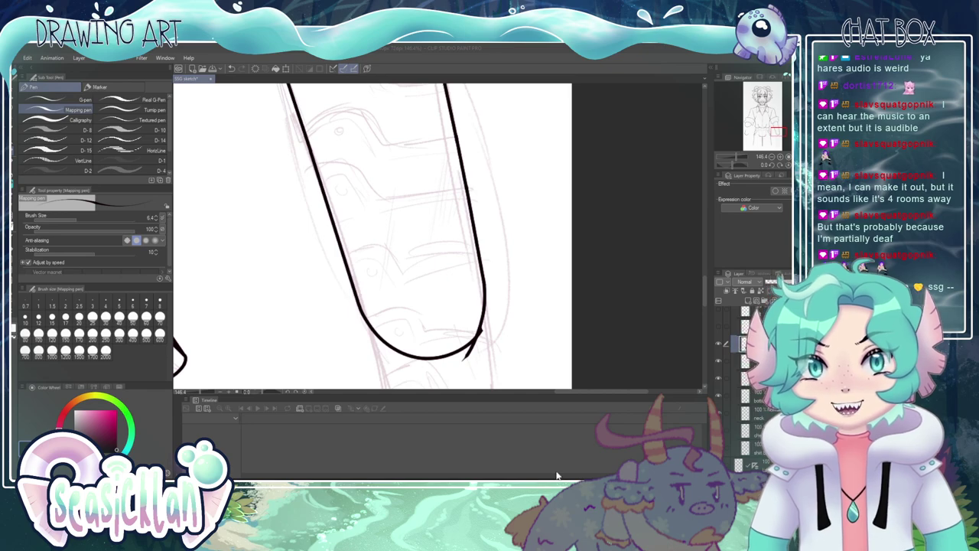
- Switch to VTube Studio and load the hare lan chibi avatar model
double_click(89, 310)
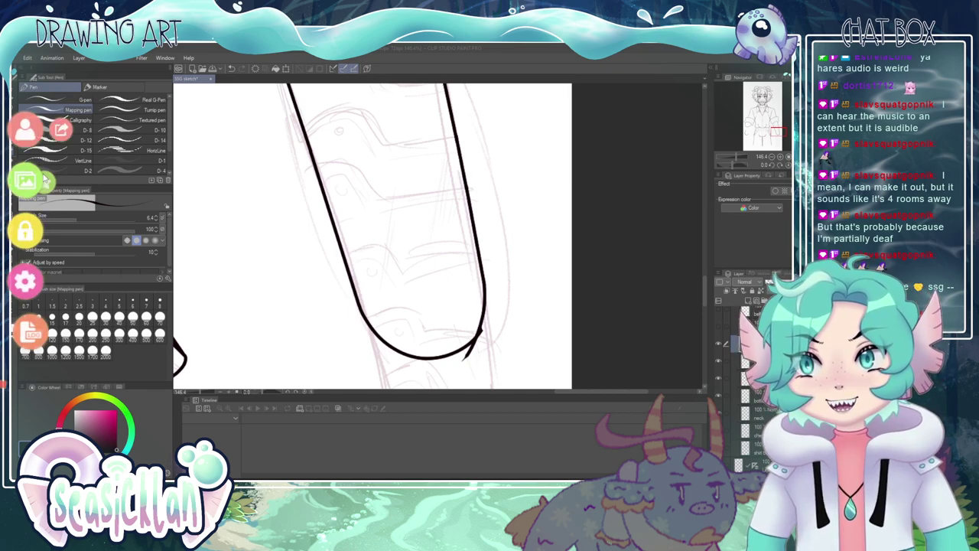
left_click(24, 142)
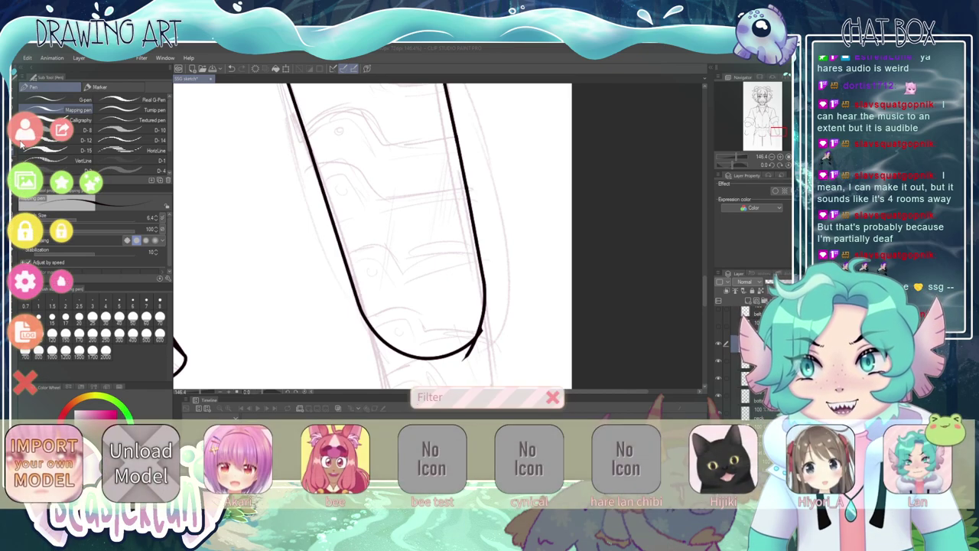
scroll(449, 460, "down", 3)
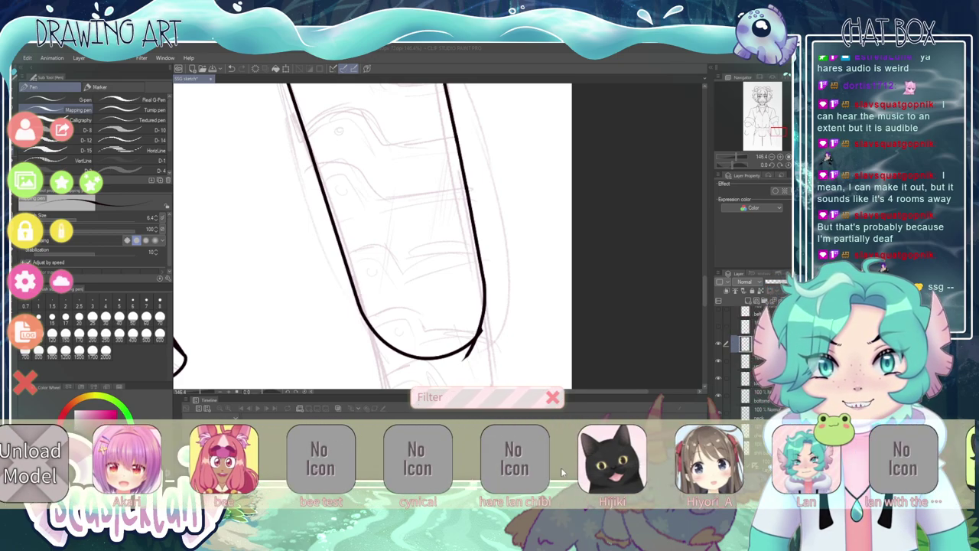
scroll(562, 472, "down", 4)
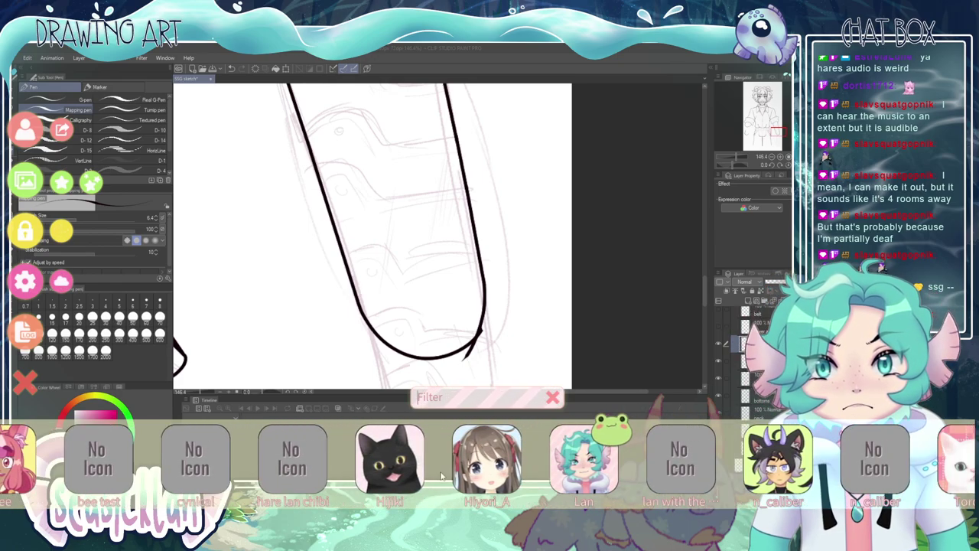
left_click(297, 463)
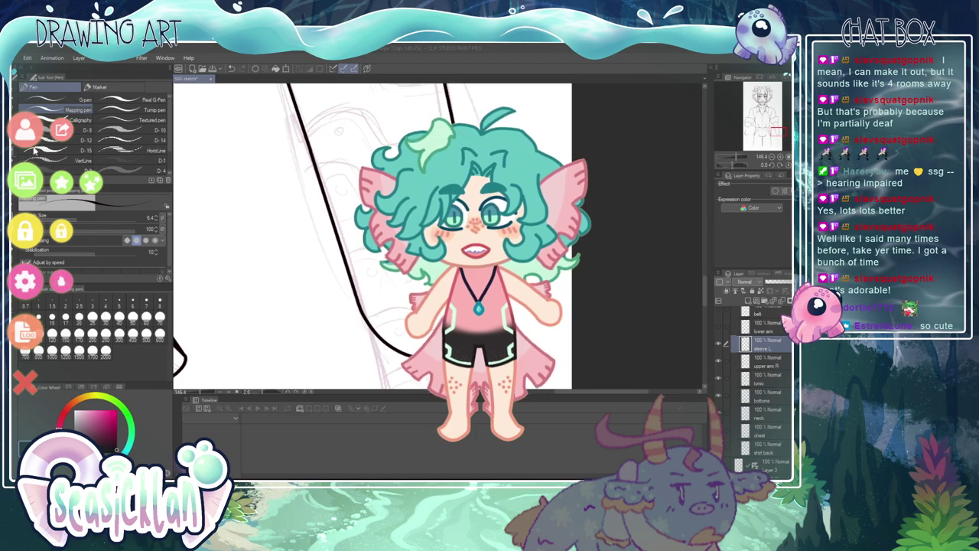
- Dismiss the background selection, reload the original Lan avatar model and close the avatar controls
left_click(93, 185)
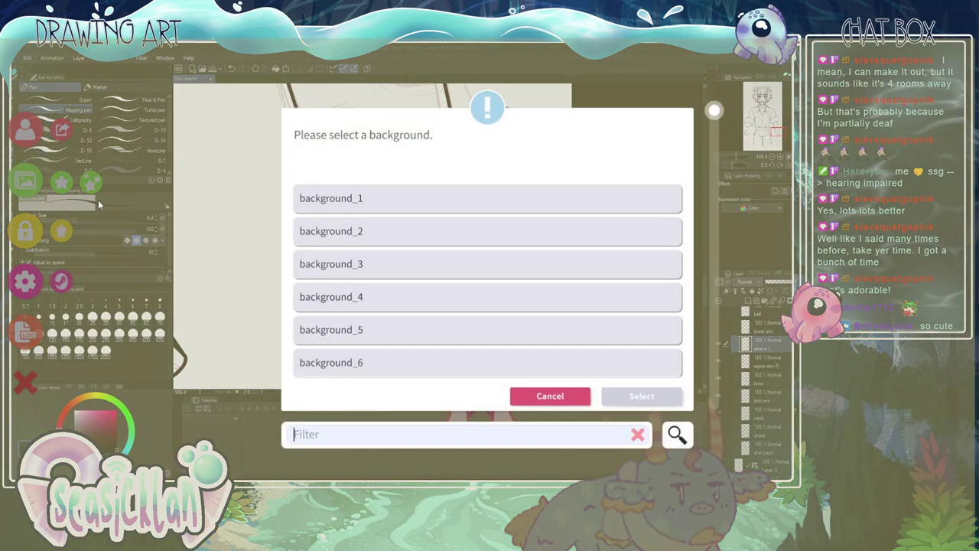
left_click(529, 401)
left_click(25, 136)
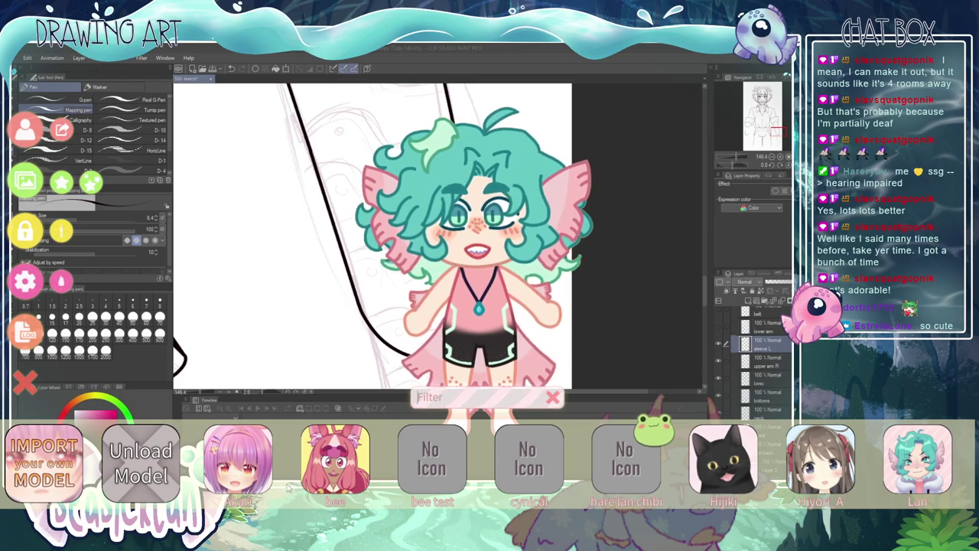
left_click(521, 453)
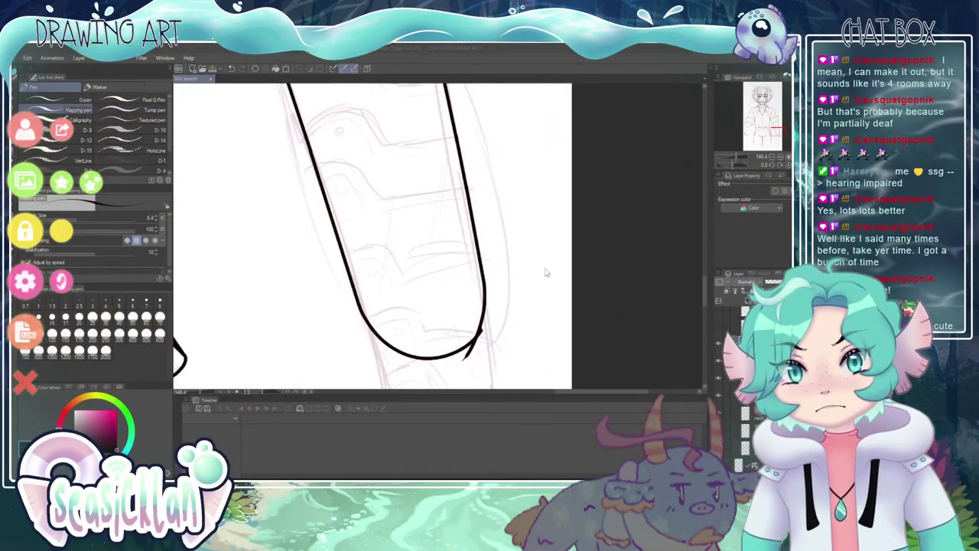
left_click(29, 381)
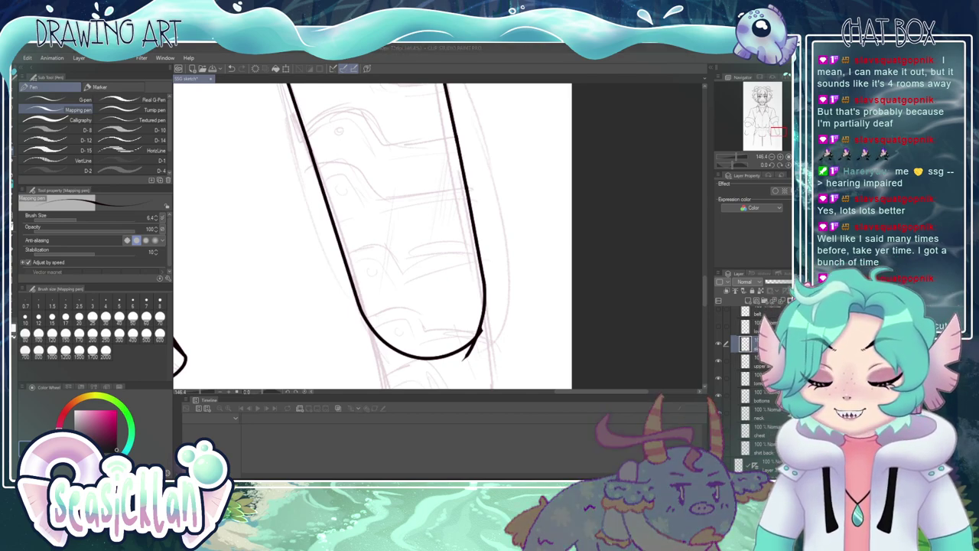
- Erase the overshooting stroke tips where the upper arm section's outer edge meets its rounded end
key("e")
mouse_move(487, 324)
left_mouse_down()
mouse_move(465, 357)
mouse_move(471, 349)
left_mouse_up()
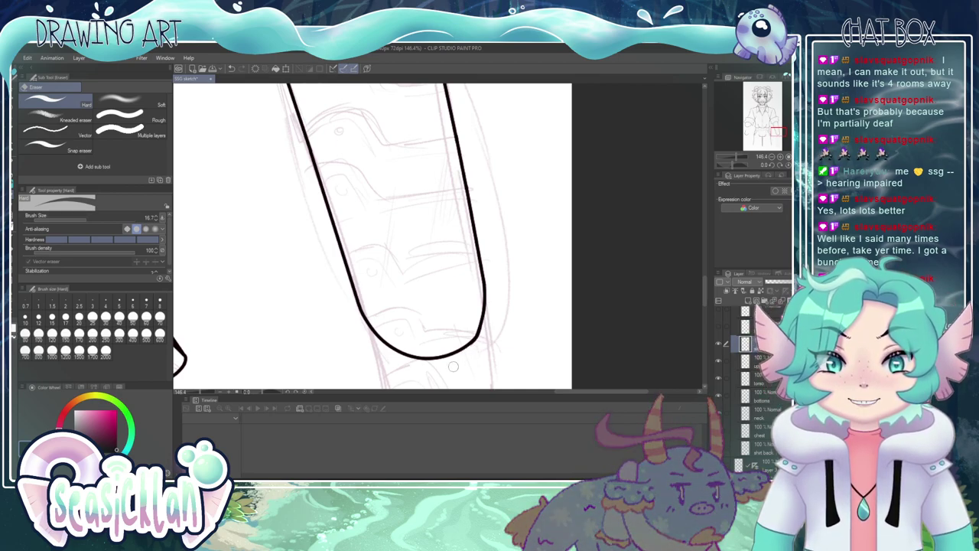
left_click(768, 158)
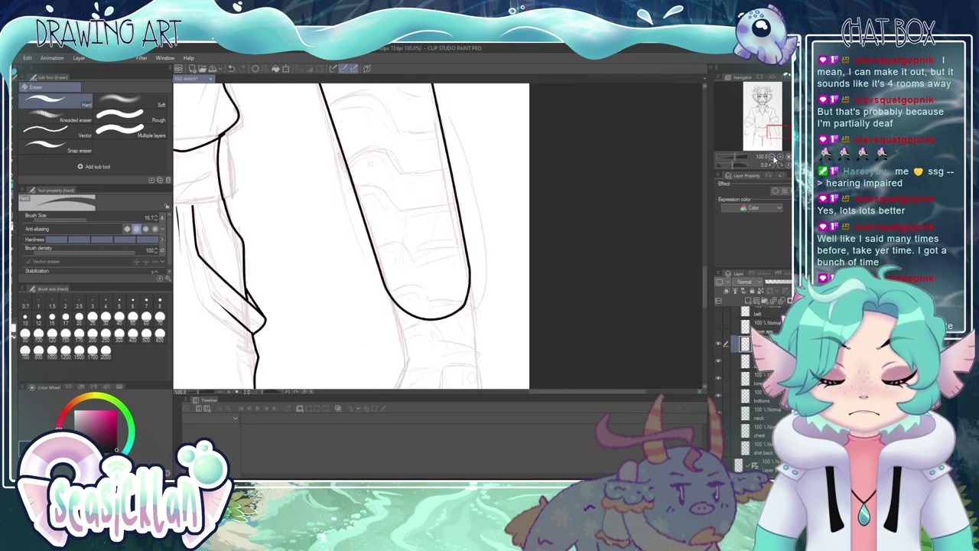
left_click(769, 158)
mouse_move(704, 250)
left_mouse_down()
mouse_move(704, 232)
mouse_move(705, 242)
left_mouse_up()
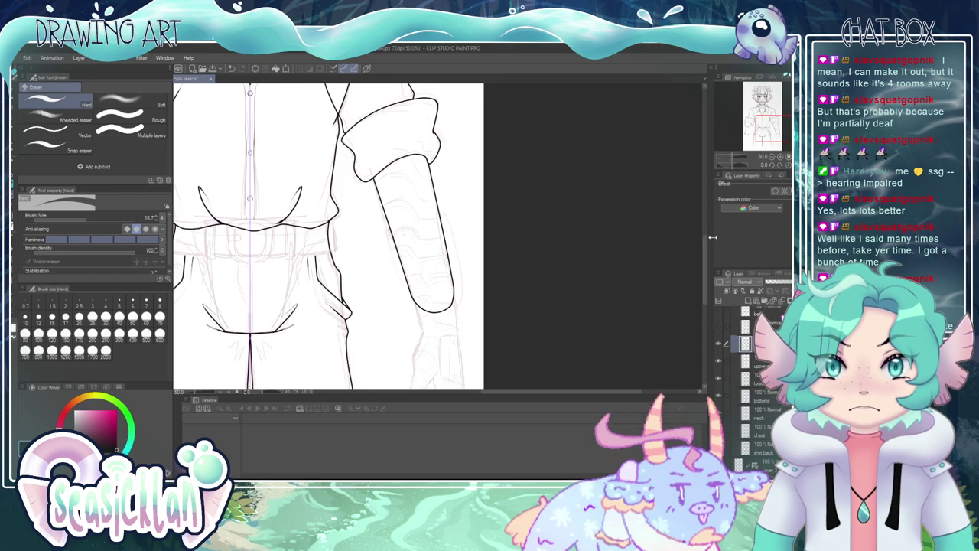
- Show the lower arm layer, check its lines against the upper section's by toggling visibility, and make it the active layer
left_click(718, 327)
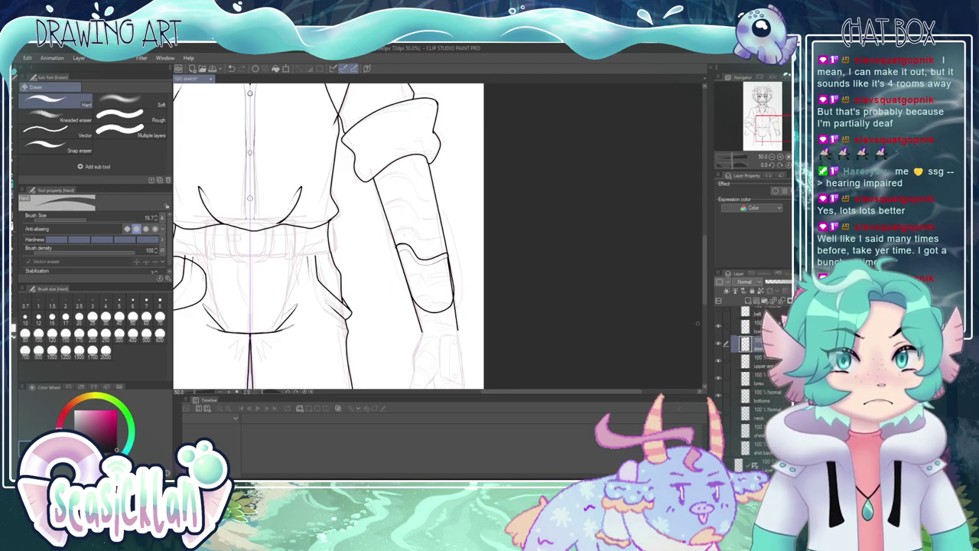
scroll(348, 145, "down", 7)
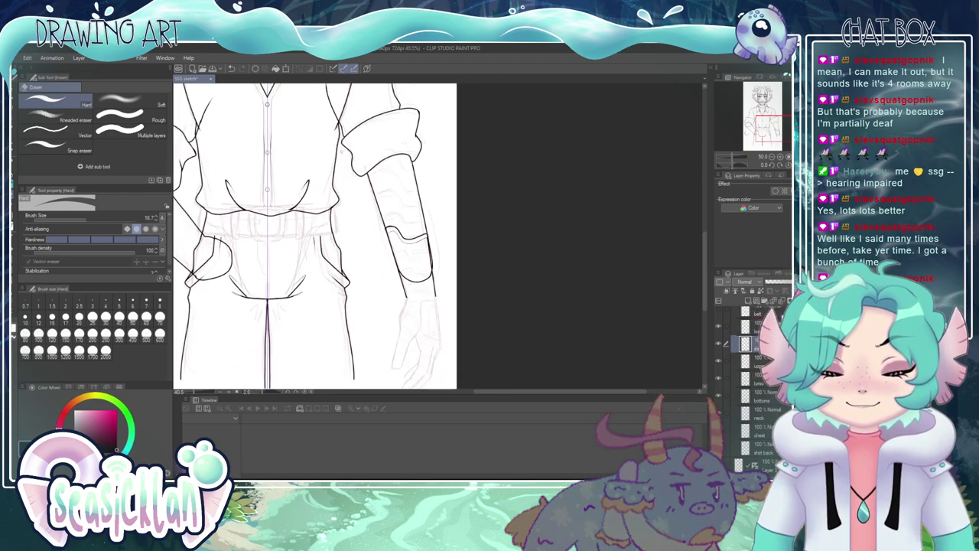
scroll(402, 236, "up", 9)
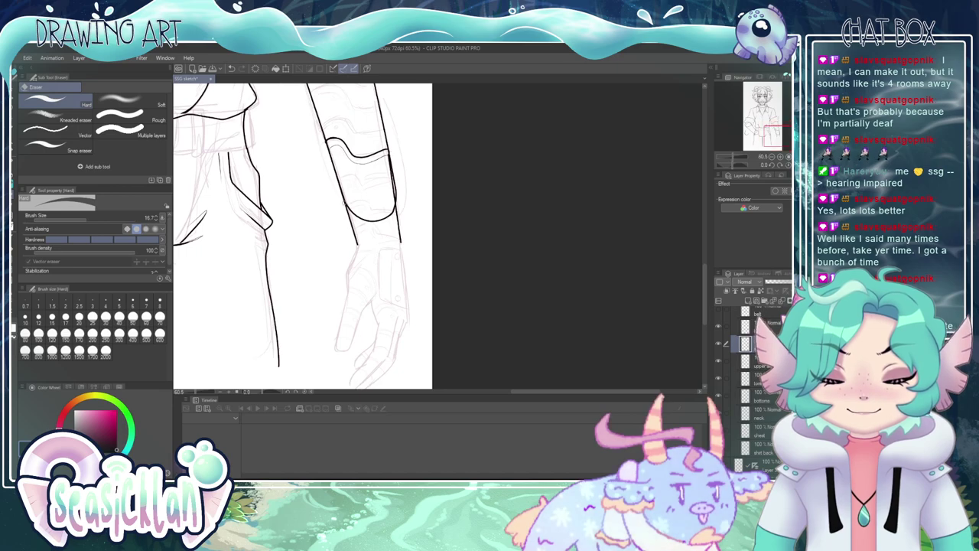
scroll(375, 255, "down", 2)
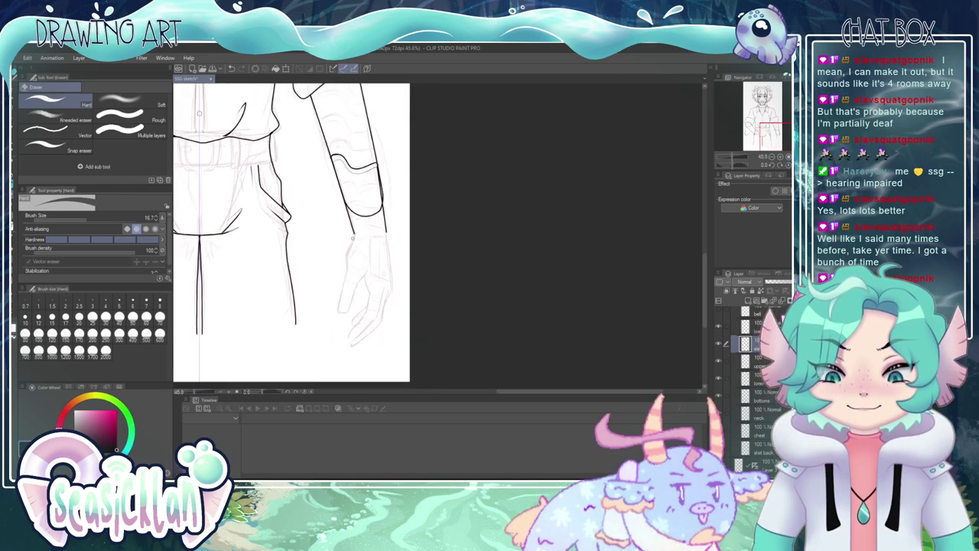
scroll(352, 238, "up", 6)
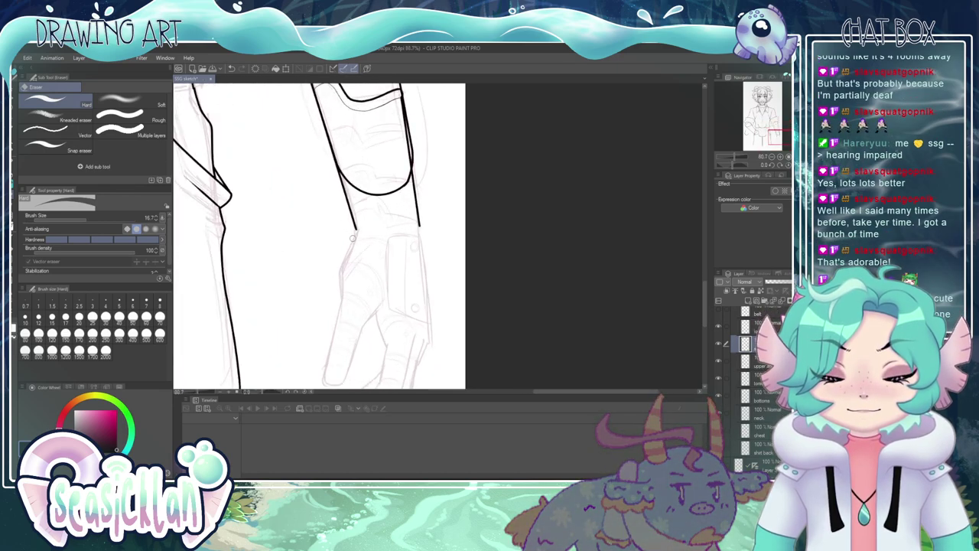
scroll(352, 238, "up", 1)
left_click(719, 344)
left_click(719, 345)
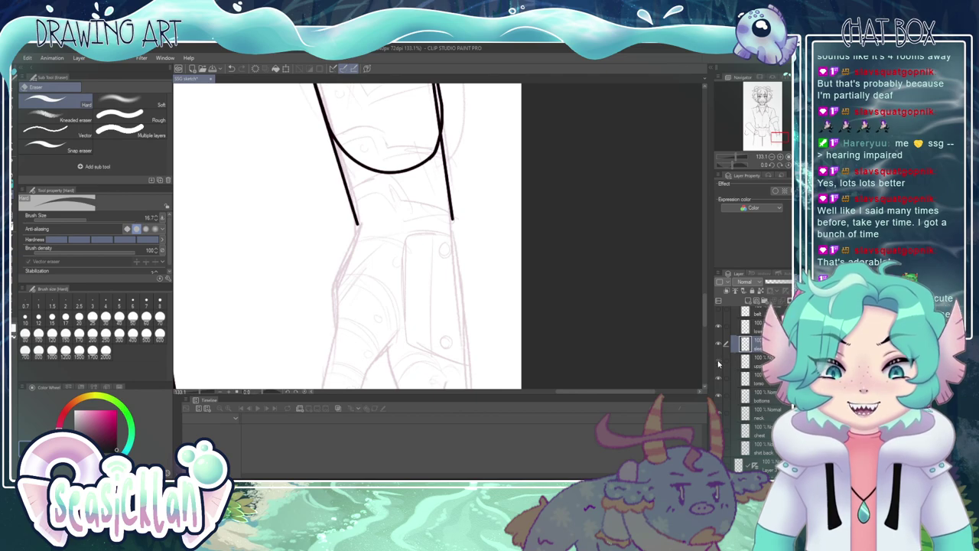
left_click(717, 327)
left_click(717, 328)
left_click(764, 324)
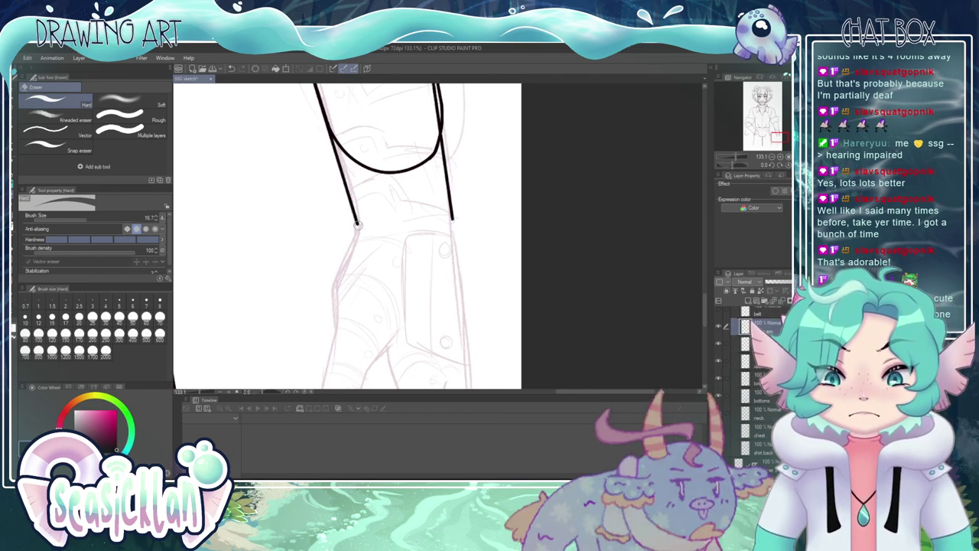
- Try to close the lower forearm's open end with a curved stroke from its inner edge
key("p")
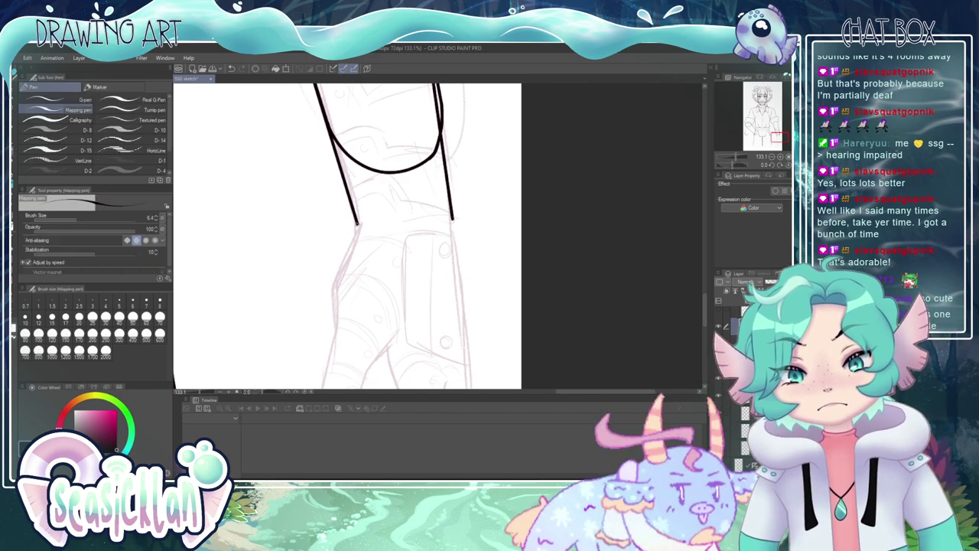
mouse_move(356, 222)
left_mouse_down()
mouse_move(376, 255)
mouse_move(403, 273)
left_mouse_up()
key("ctrl+z")
mouse_move(356, 222)
left_mouse_down()
mouse_move(416, 269)
mouse_move(456, 216)
mouse_move(416, 264)
mouse_move(359, 205)
mouse_move(356, 222)
mouse_move(392, 264)
mouse_move(454, 217)
left_mouse_up()
key("ctrl+z")
key("ctrl+z")
key("ctrl+z")
mouse_move(356, 221)
left_mouse_down()
mouse_move(370, 262)
mouse_move(439, 254)
mouse_move(447, 222)
left_mouse_up()
key("ctrl+z")
mouse_move(357, 222)
left_mouse_down()
mouse_move(413, 269)
mouse_move(454, 218)
left_mouse_up()
key("ctrl+z")
mouse_move(356, 222)
left_mouse_down()
mouse_move(408, 292)
mouse_move(449, 220)
mouse_move(429, 264)
mouse_move(363, 241)
mouse_move(353, 218)
mouse_move(382, 274)
mouse_move(450, 223)
left_mouse_up()
key("ctrl+z")
key("ctrl+z")
key("ctrl+z")
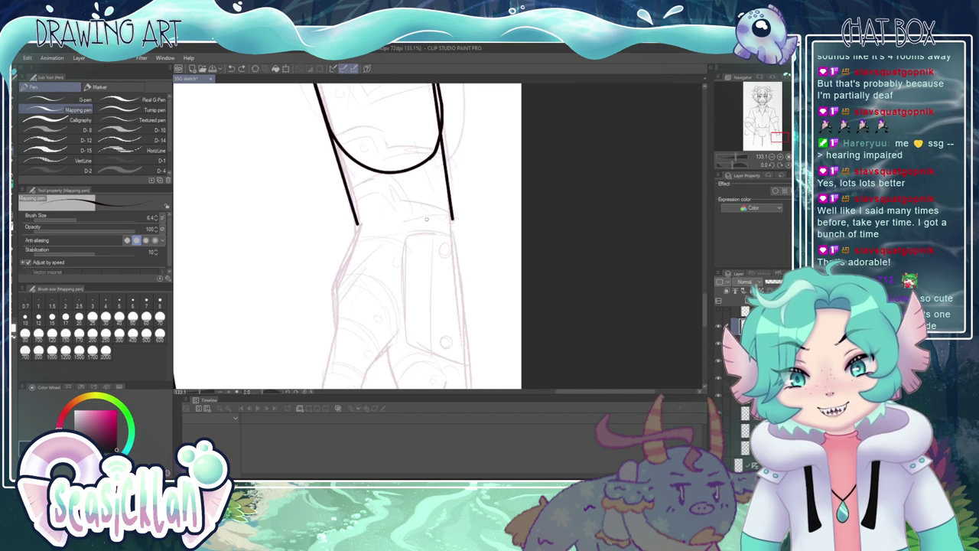
mouse_move(357, 221)
left_mouse_down()
mouse_move(381, 272)
mouse_move(416, 282)
left_mouse_up()
key("ctrl+z")
- Ink a rounded end below the forearm with curved strokes from both edges, and erase the overshoot where they meet
left_click_drag(357, 222, 428, 277)
mouse_move(451, 218)
left_mouse_down()
mouse_move(453, 233)
mouse_move(415, 286)
mouse_move(424, 283)
left_mouse_up()
key("e")
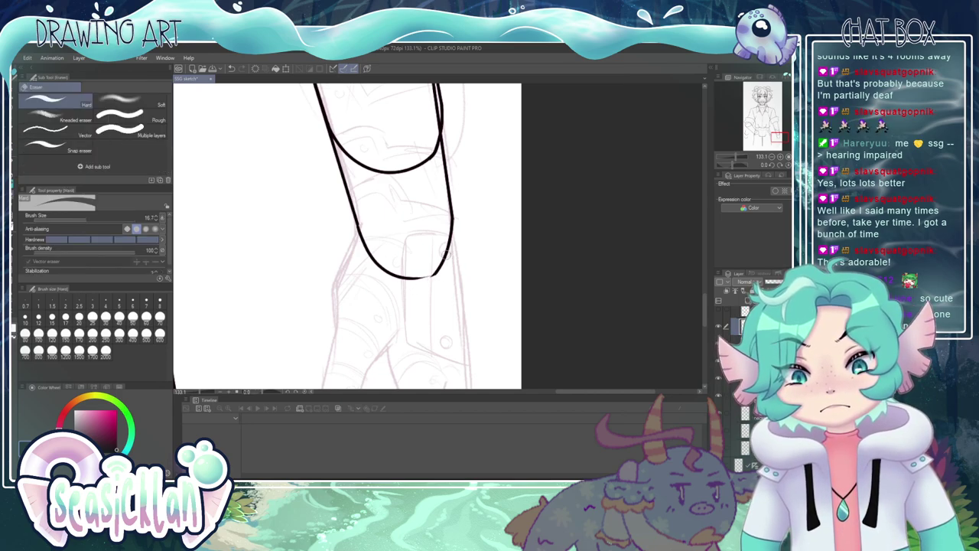
- Smooth the join at the base of the lower forearm's rounded end with a short bridging stroke
left_click(14, 152)
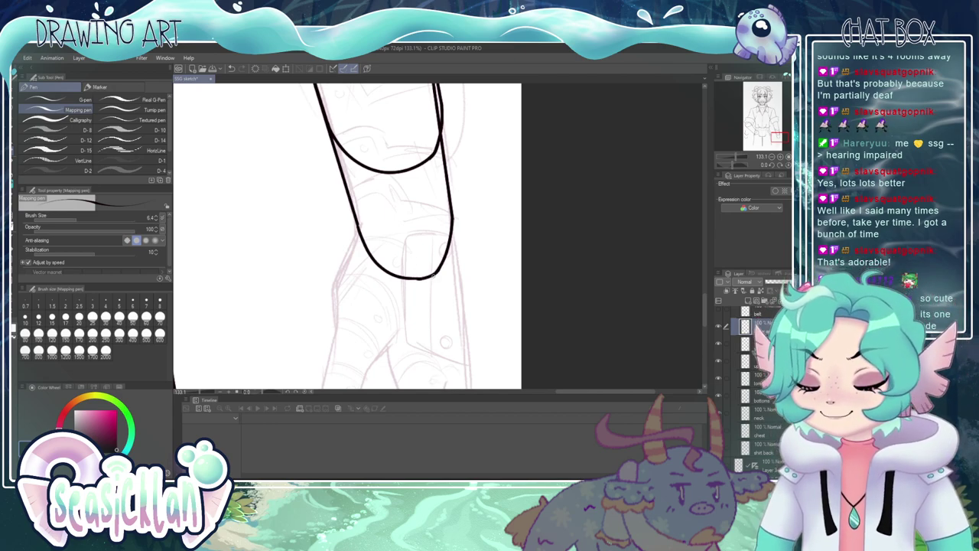
key("ctrl+z")
mouse_move(412, 279)
left_mouse_down()
mouse_move(439, 267)
mouse_move(427, 276)
left_mouse_up()
key("ctrl+z")
key("ctrl+z")
key("ctrl+z")
key("ctrl+z")
key("ctrl+z")
key("ctrl+z")
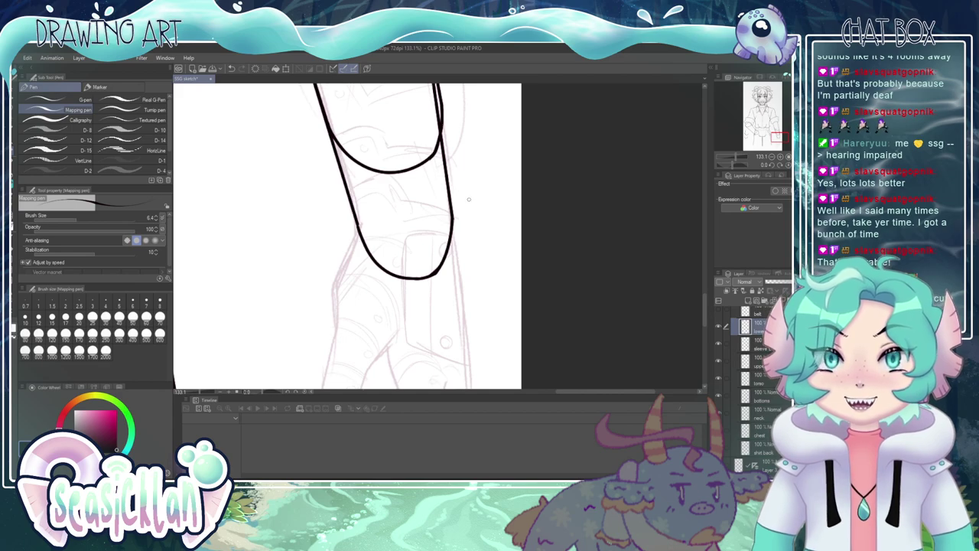
scroll(370, 194, "down", 8)
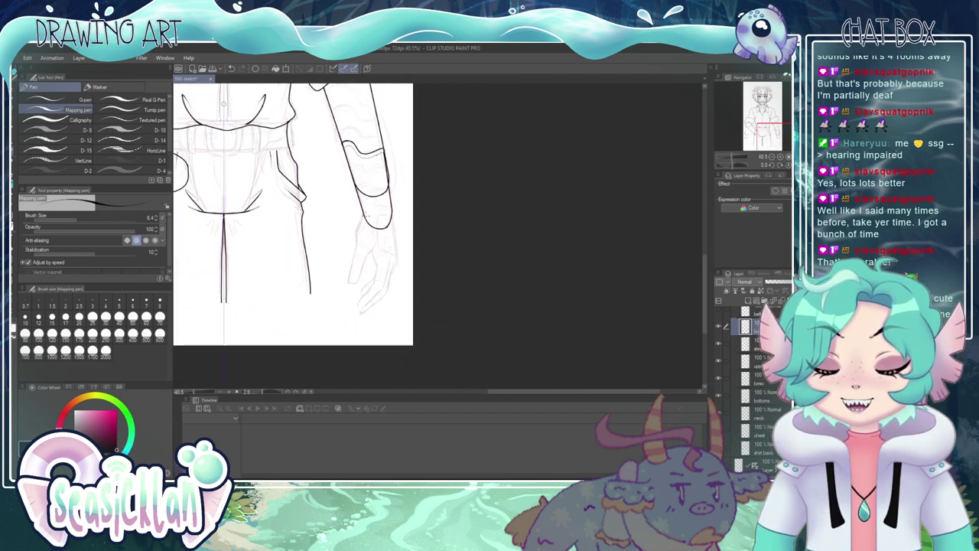
- Make the forearm's upper section layer active and erase its doubled outer edge just above the rounded end
scroll(370, 195, "up", 5)
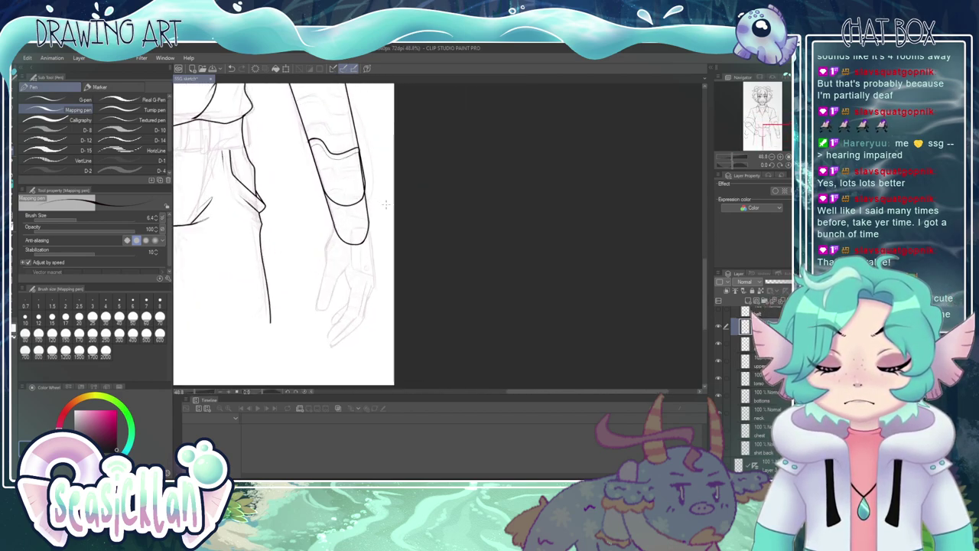
scroll(370, 201, "up", 1)
scroll(359, 191, "up", 2)
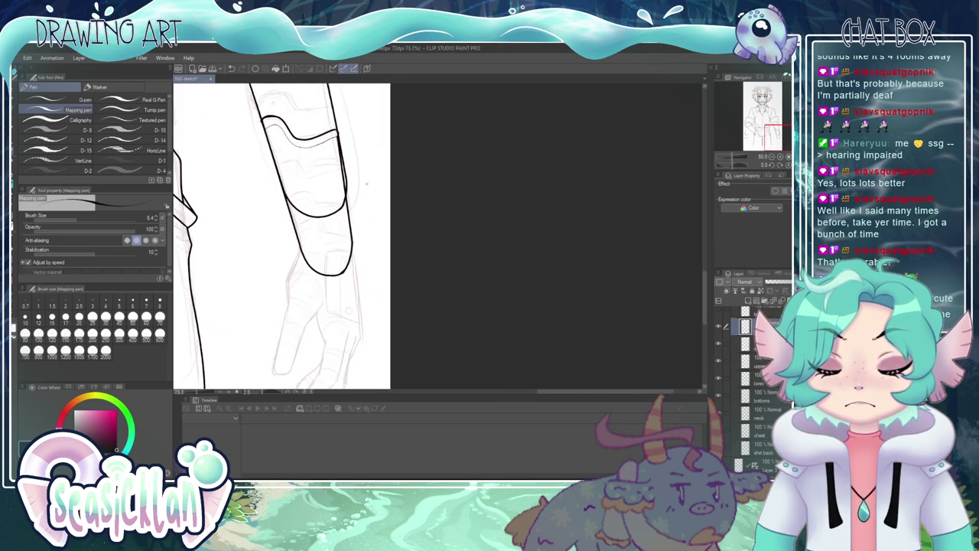
scroll(358, 186, "down", 1)
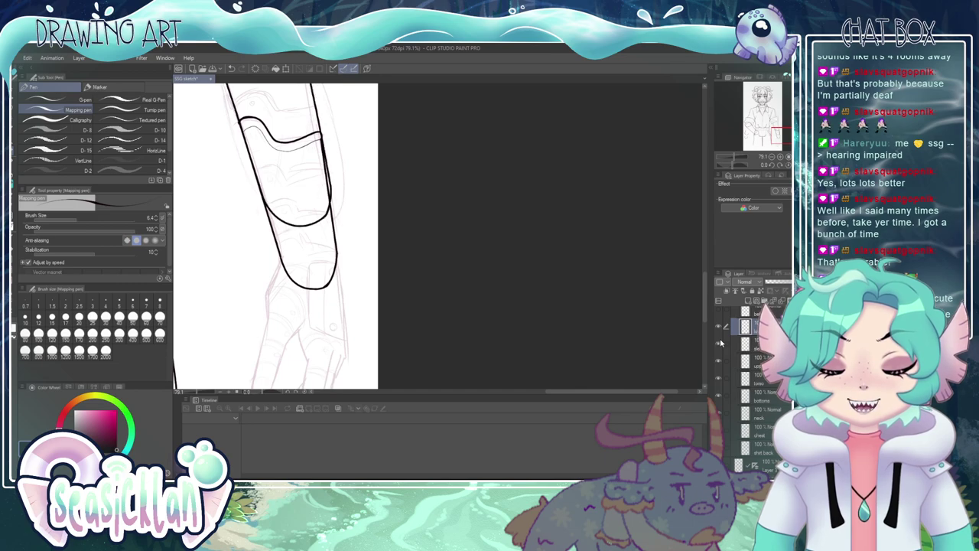
scroll(469, 212, "up", 1)
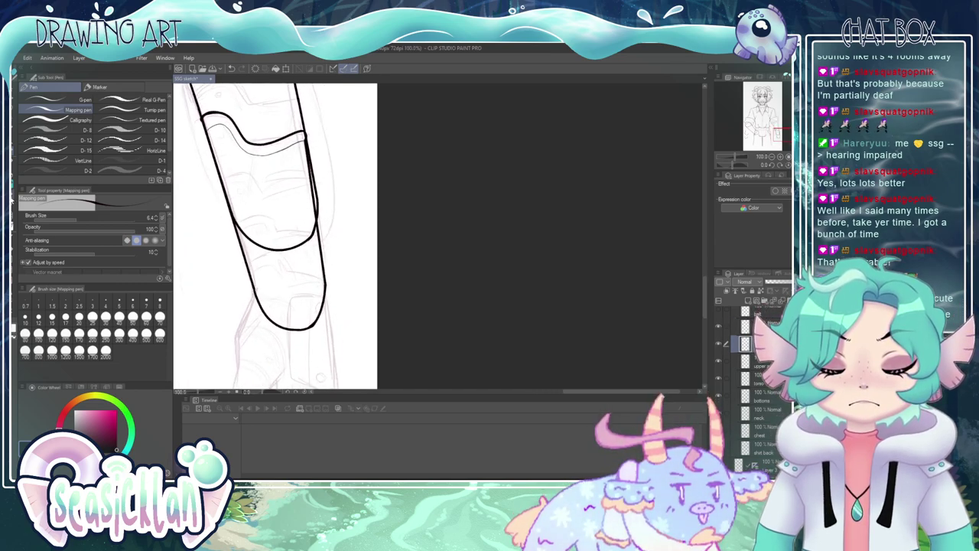
left_click(15, 197)
mouse_move(309, 144)
left_mouse_down()
mouse_move(309, 168)
mouse_move(307, 141)
mouse_move(309, 152)
left_mouse_up()
left_click_drag(317, 192, 318, 214)
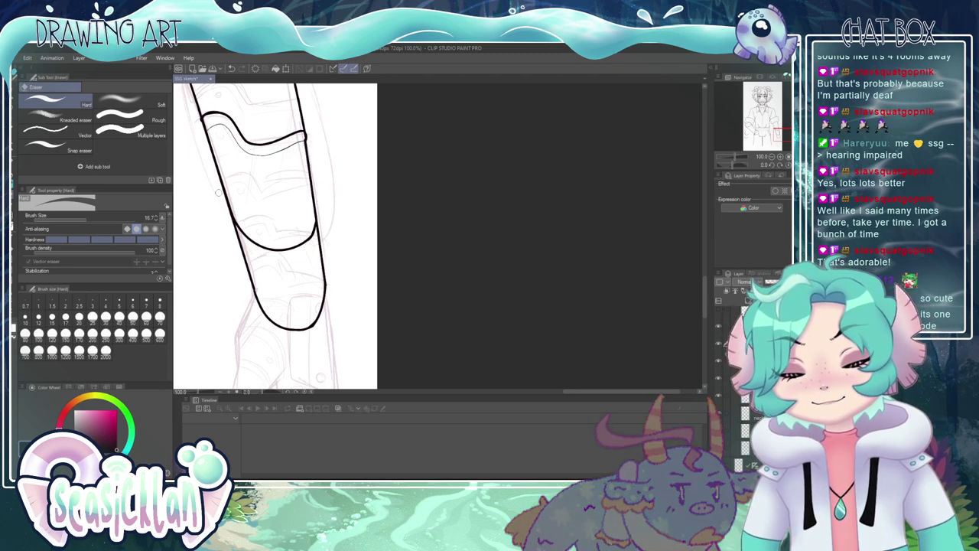
- Try to redraw the upper forearm section's outer edge from the curved joint line down to its rounded end
left_click(13, 187)
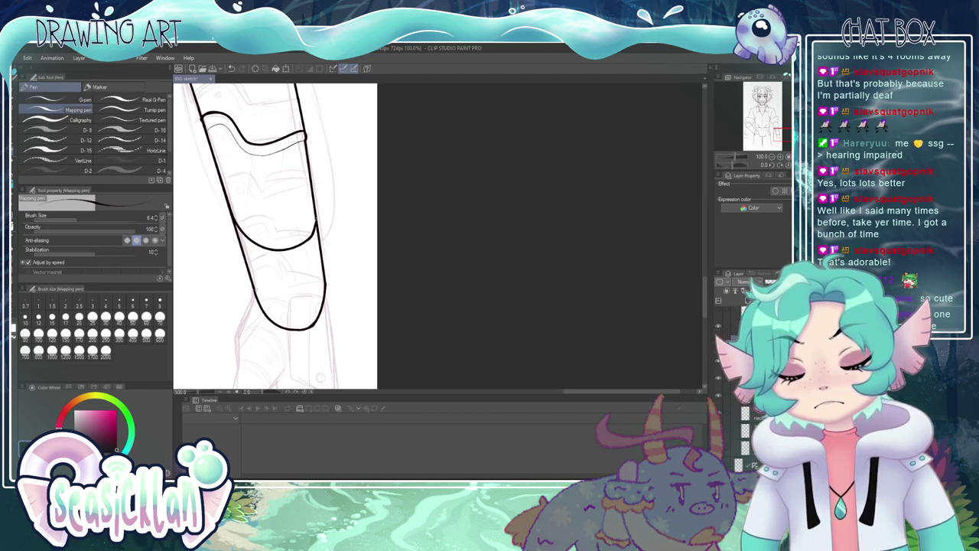
key("ctrl+z")
left_click_drag(306, 145, 316, 221)
key("ctrl+z")
left_click_drag(305, 132, 316, 223)
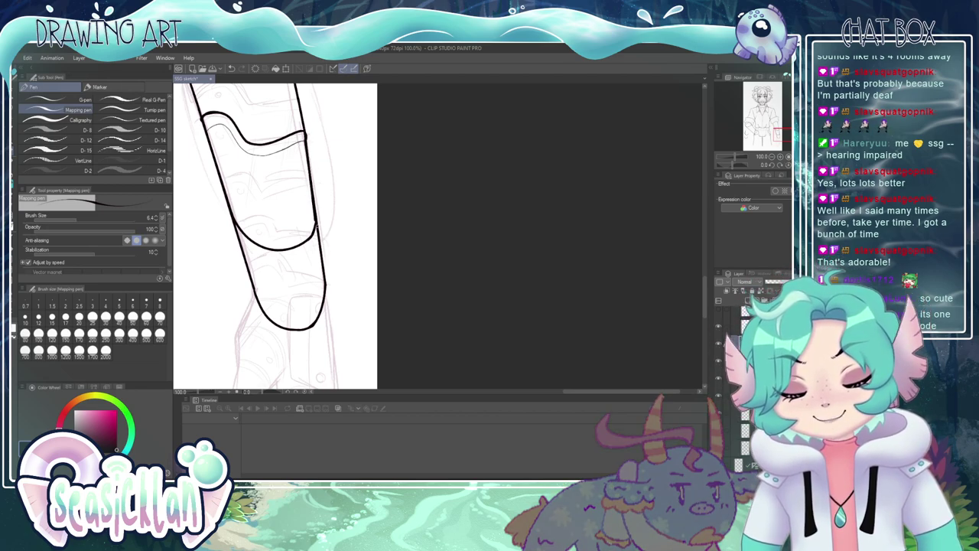
key("ctrl+z")
key("ctrl+z")
key("ctrl+z")
key("ctrl+z")
key("ctrl+y")
key("ctrl+y")
key("ctrl+y")
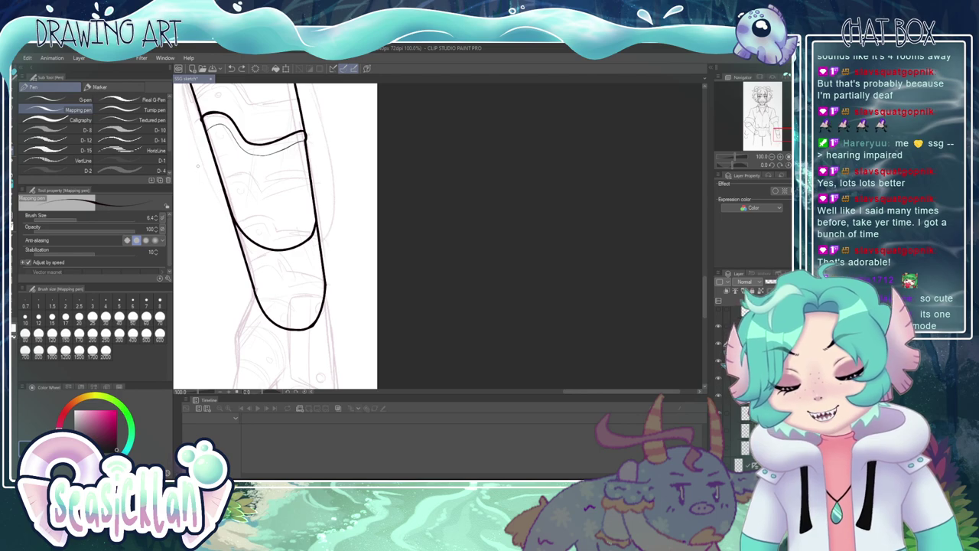
- Lasso the upper forearm section's rounded end, shift it slightly up and inward along the arm, and deselect it
mouse_move(200, 173)
left_mouse_down()
mouse_move(292, 162)
mouse_move(211, 289)
mouse_move(200, 215)
left_mouse_up()
key("ctrl+z")
key("m")
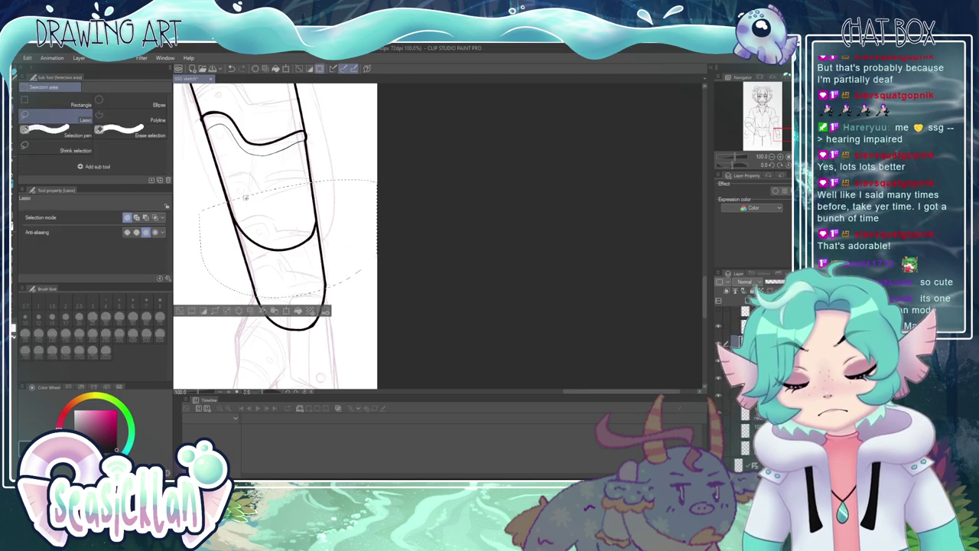
key("k")
mouse_move(283, 228)
left_mouse_down()
mouse_move(278, 217)
mouse_move(303, 229)
mouse_move(298, 215)
left_mouse_up()
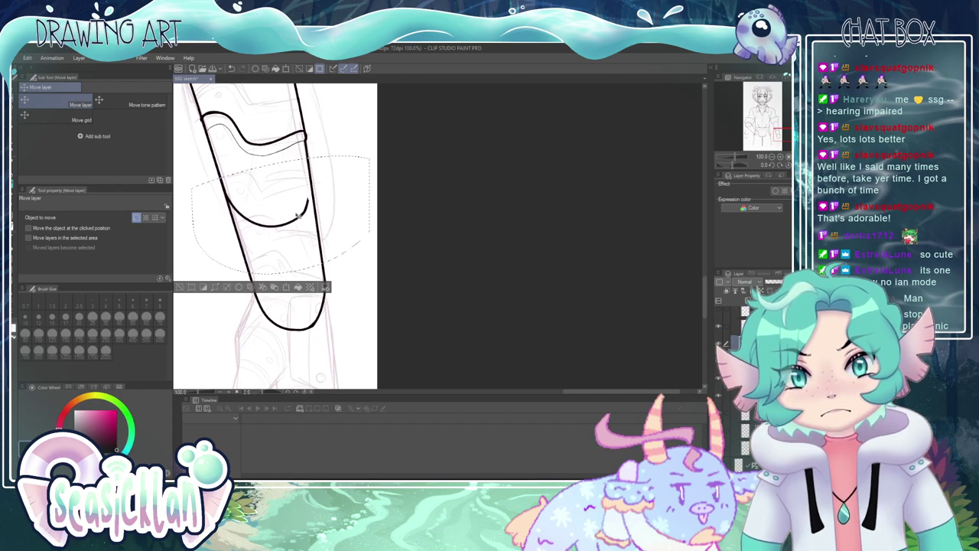
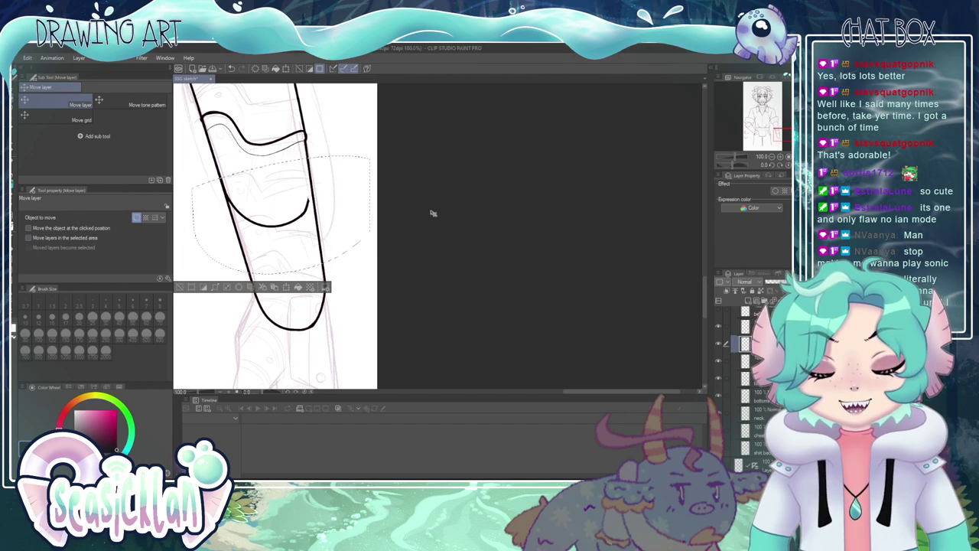
key("ctrl+d")
- Extend the open tip of the moved rounded end up to the forearm's outer edge, and check it by toggling its layer's visibility
scroll(253, 242, "up", 3)
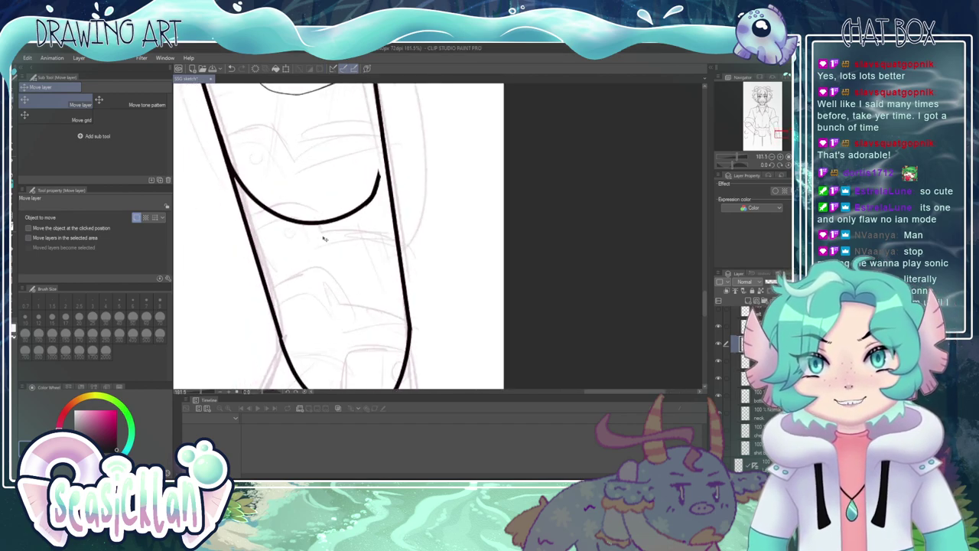
scroll(374, 178, "up", 2)
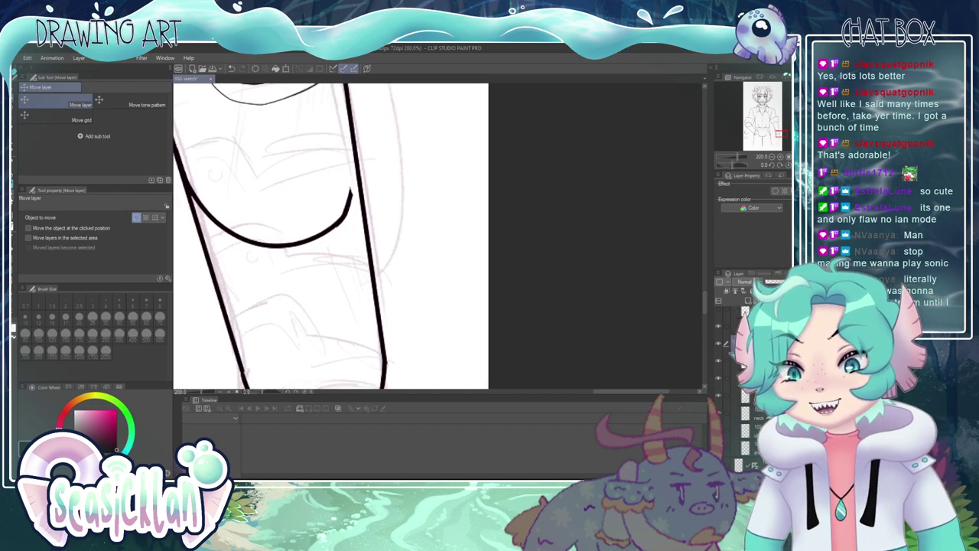
left_click(14, 201)
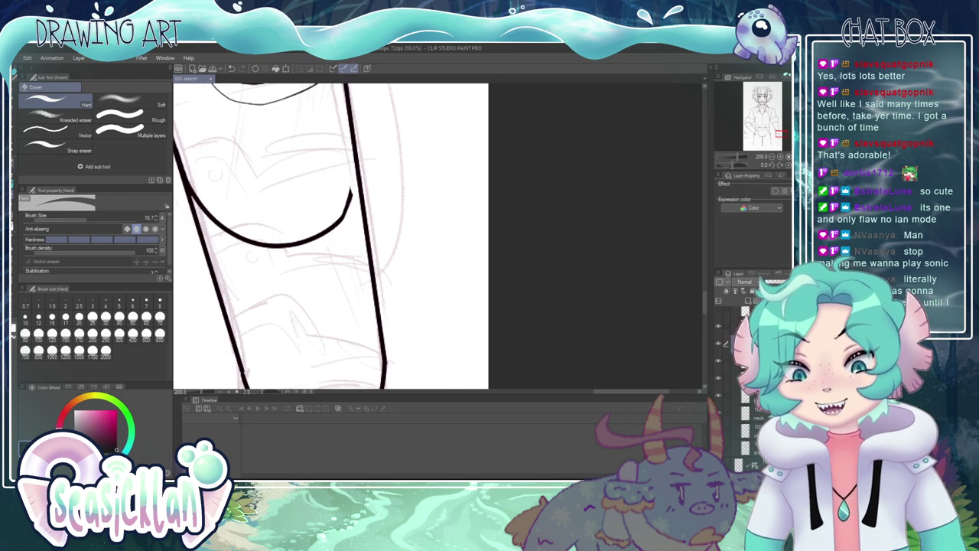
key("p")
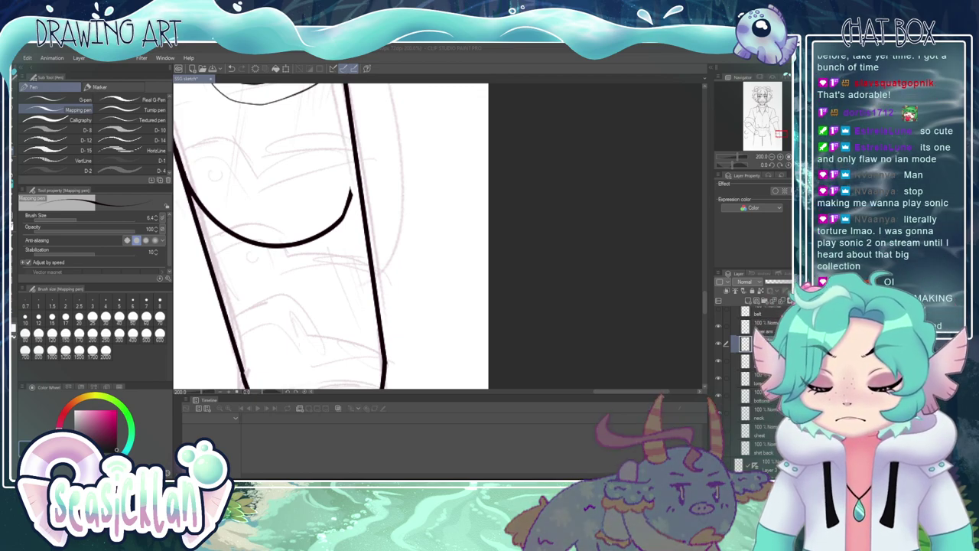
left_click(343, 222)
left_click_drag(341, 220, 358, 164)
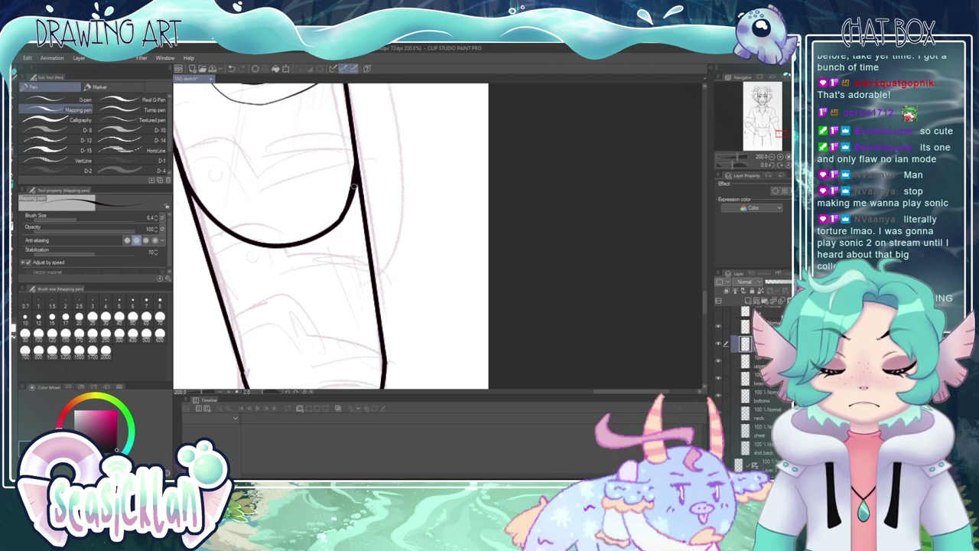
left_click(718, 344)
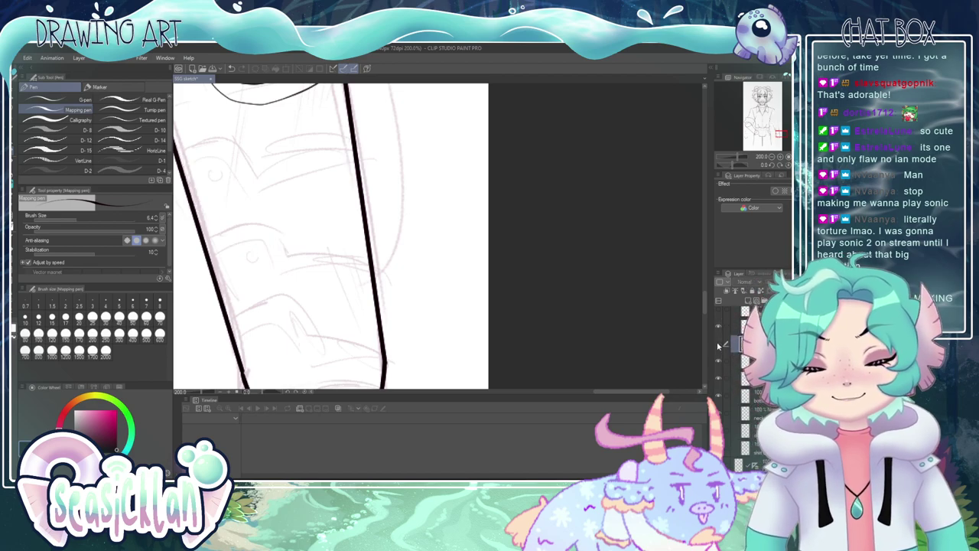
left_click(718, 344)
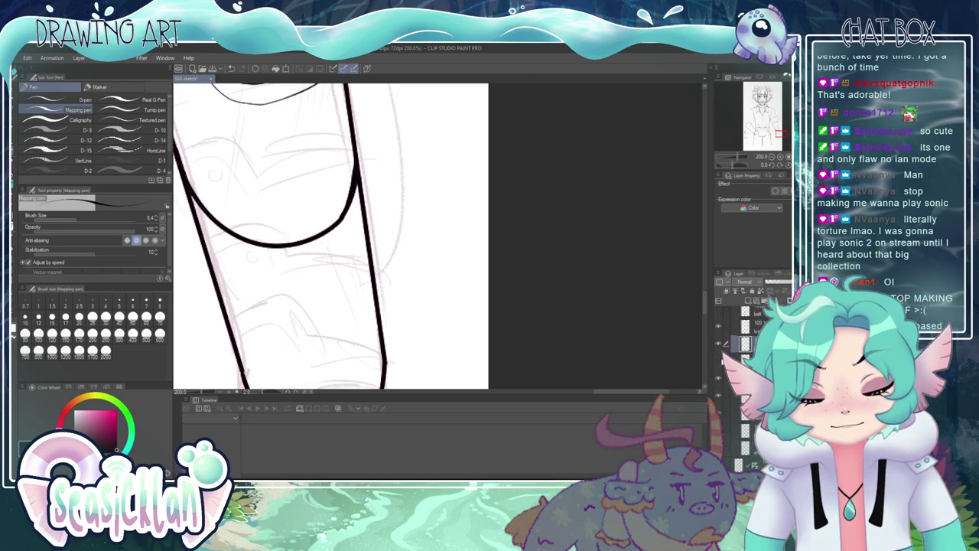
- Hide the lower arm layer, ink the missing stretch of the upper section's outer edge, and erase the bump on its inner edge
left_click(718, 323)
left_click_drag(705, 297, 704, 288)
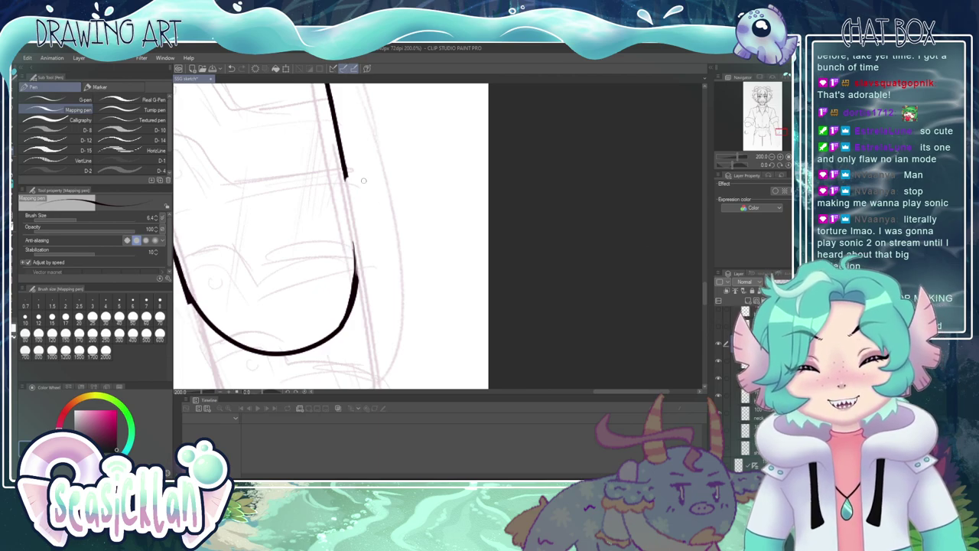
left_click_drag(345, 170, 357, 279)
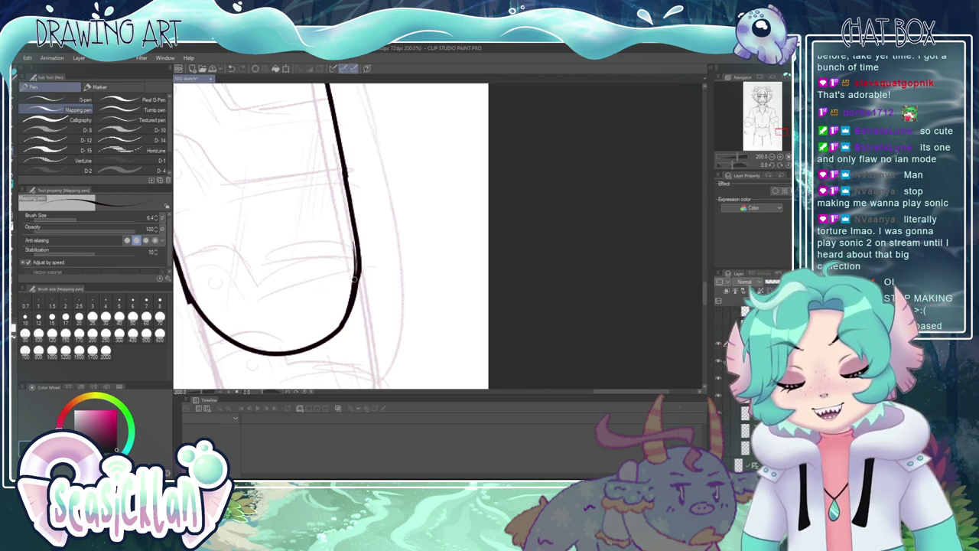
key("ctrl+z")
left_click_drag(345, 170, 356, 279)
key("e")
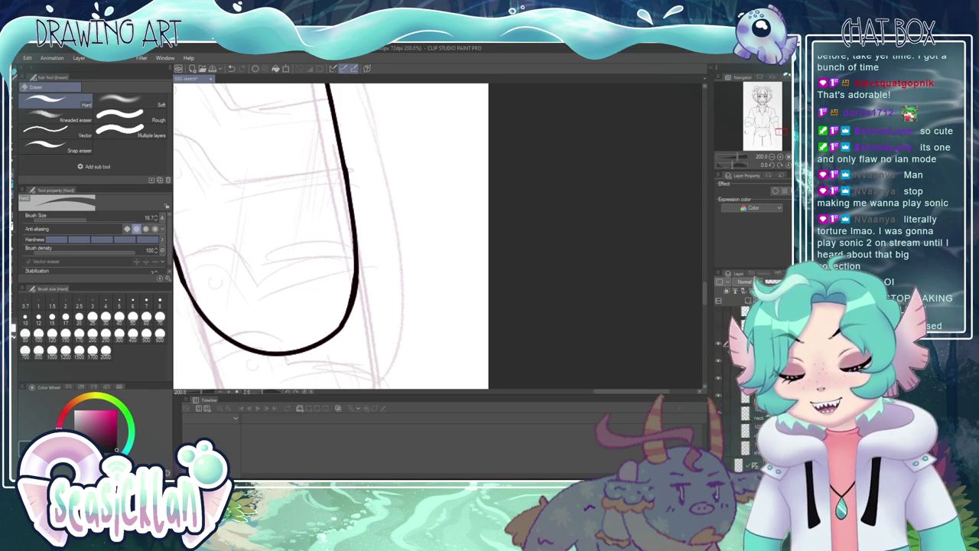
key("p")
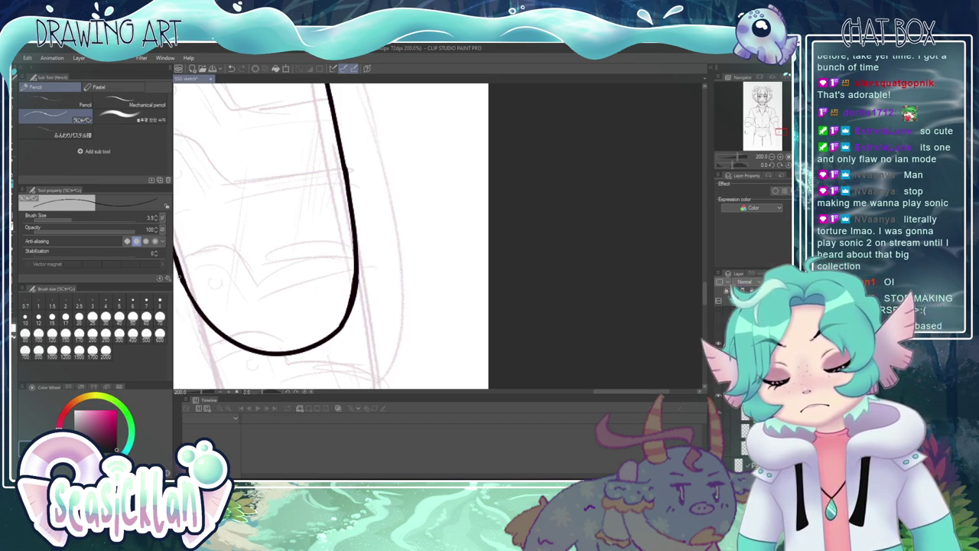
key("p")
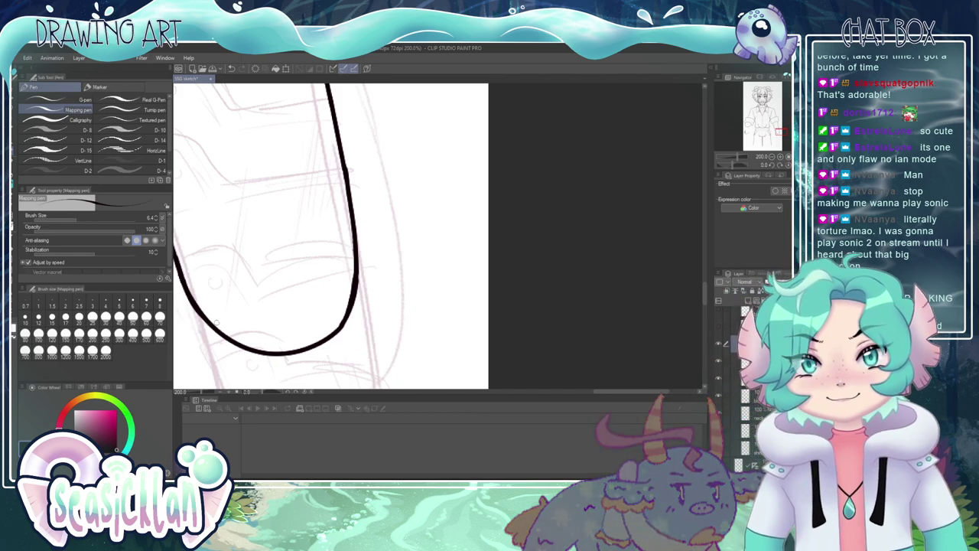
- Show the lower arm layer again and ink the hand's notched wrist curve across the forearm, with a short thumb-side stroke below it
scroll(365, 267, "down", 5)
scroll(365, 266, "down", 4)
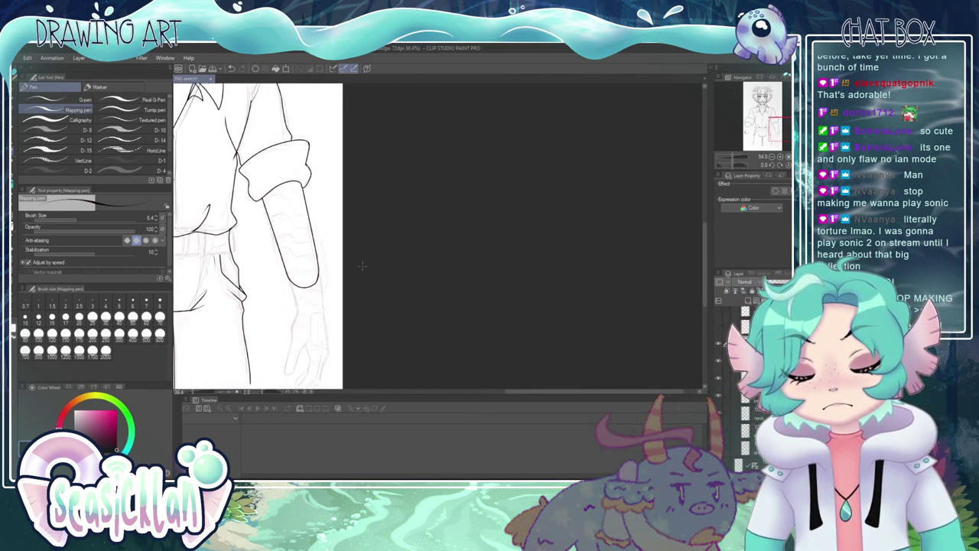
scroll(412, 272, "up", 4)
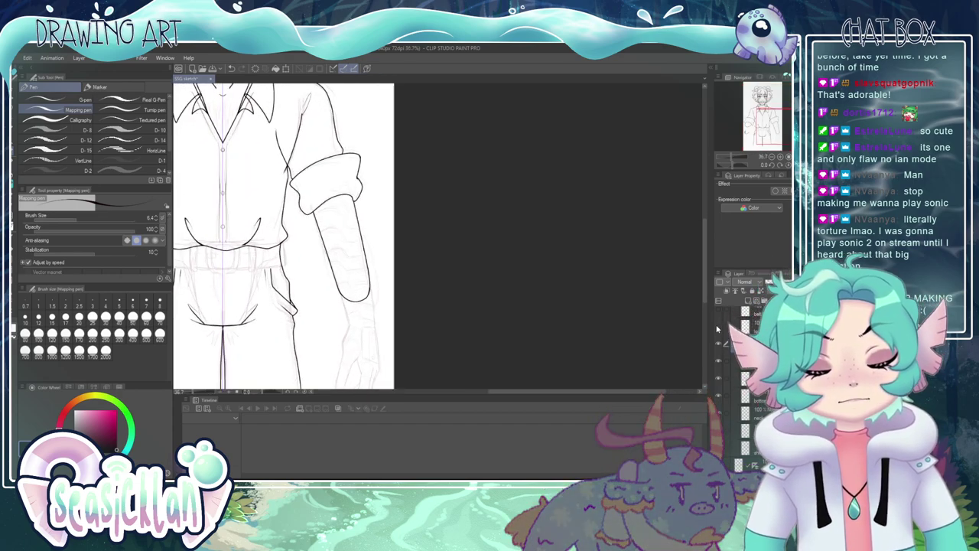
scroll(449, 143, "down", 2)
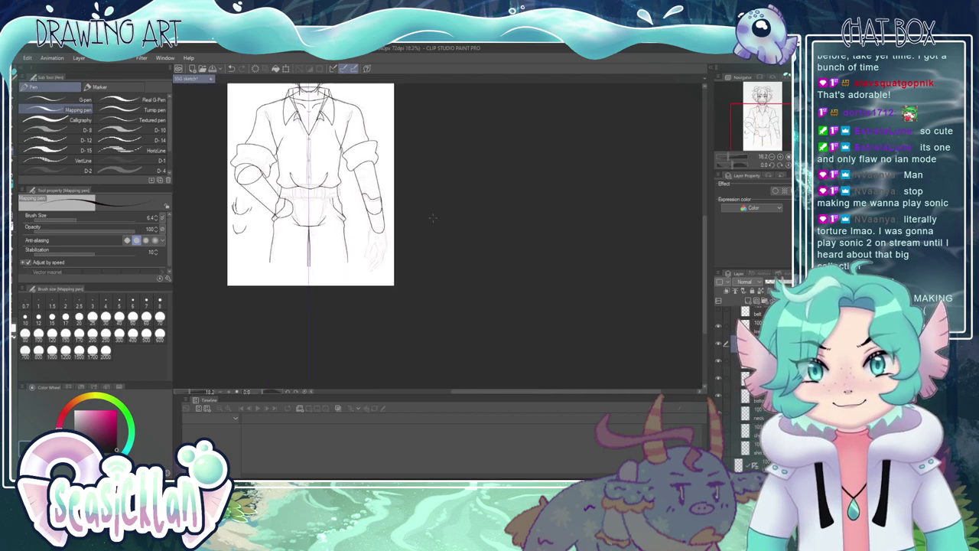
scroll(370, 272, "up", 2)
scroll(369, 272, "up", 4)
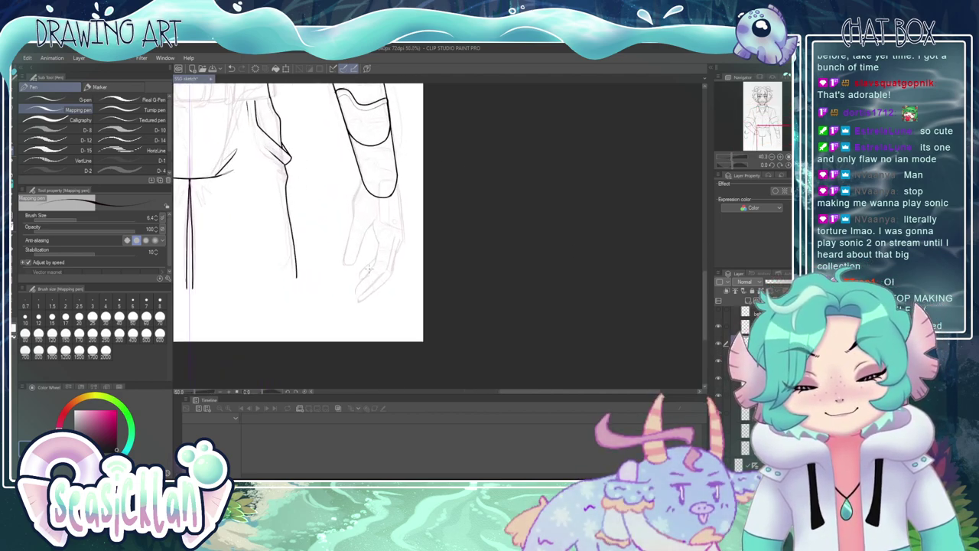
scroll(376, 167, "up", 1)
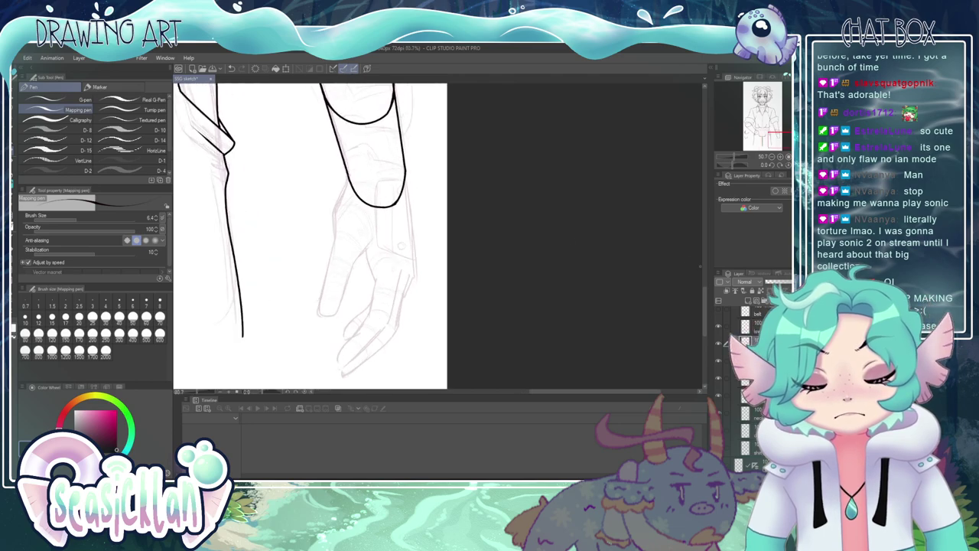
scroll(348, 208, "up", 1)
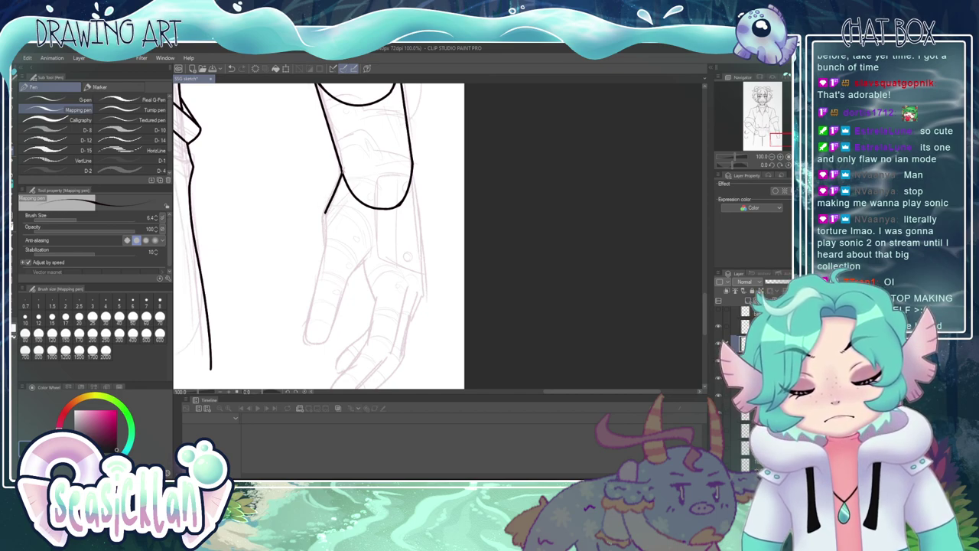
mouse_move(341, 172)
left_mouse_down()
mouse_move(333, 146)
mouse_move(373, 128)
mouse_move(379, 147)
mouse_move(413, 159)
mouse_move(411, 169)
left_mouse_up()
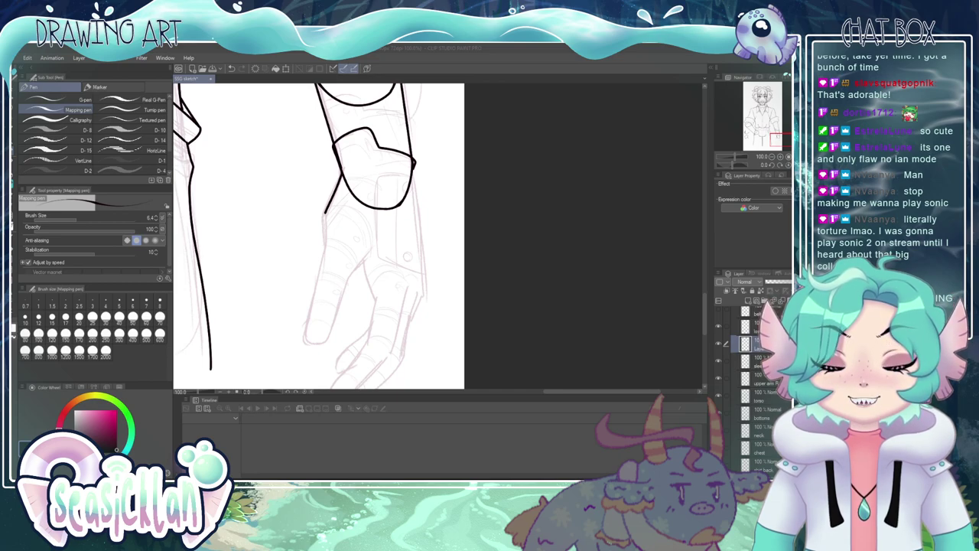
mouse_move(335, 157)
left_mouse_down()
mouse_move(349, 145)
mouse_move(367, 153)
left_mouse_up()
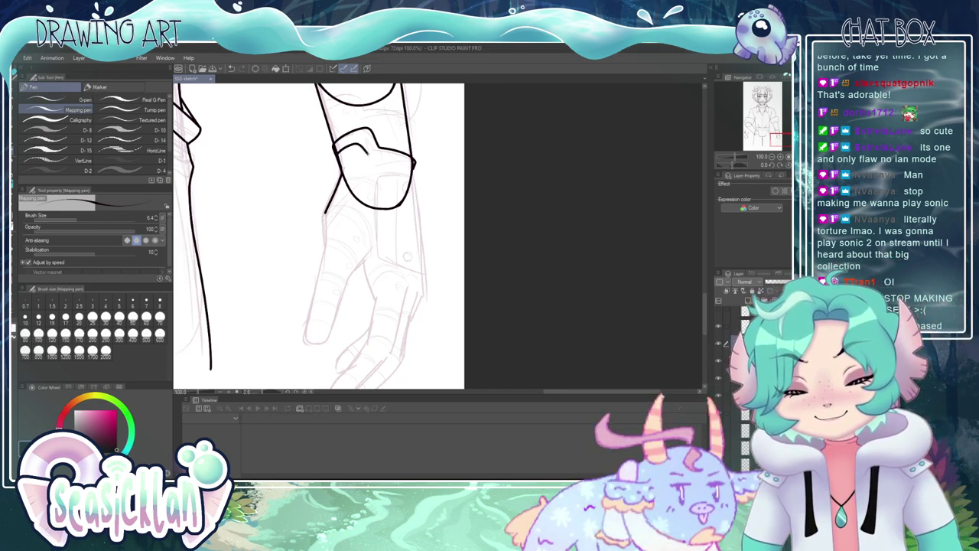
key("ctrl+z")
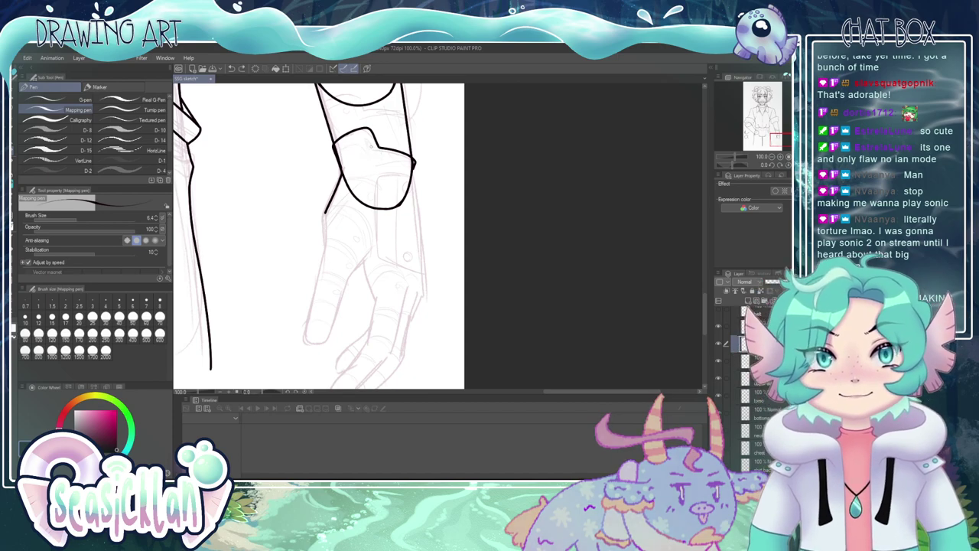
mouse_move(335, 156)
left_mouse_down()
mouse_move(370, 155)
mouse_move(383, 166)
mouse_move(366, 143)
mouse_move(371, 154)
mouse_move(412, 162)
mouse_move(363, 146)
mouse_move(376, 157)
mouse_move(412, 162)
left_mouse_up()
key("ctrl+z")
key("ctrl+z")
key("ctrl+z")
key("ctrl+z")
key("ctrl+z")
left_click_drag(338, 153, 411, 162)
key("ctrl+z")
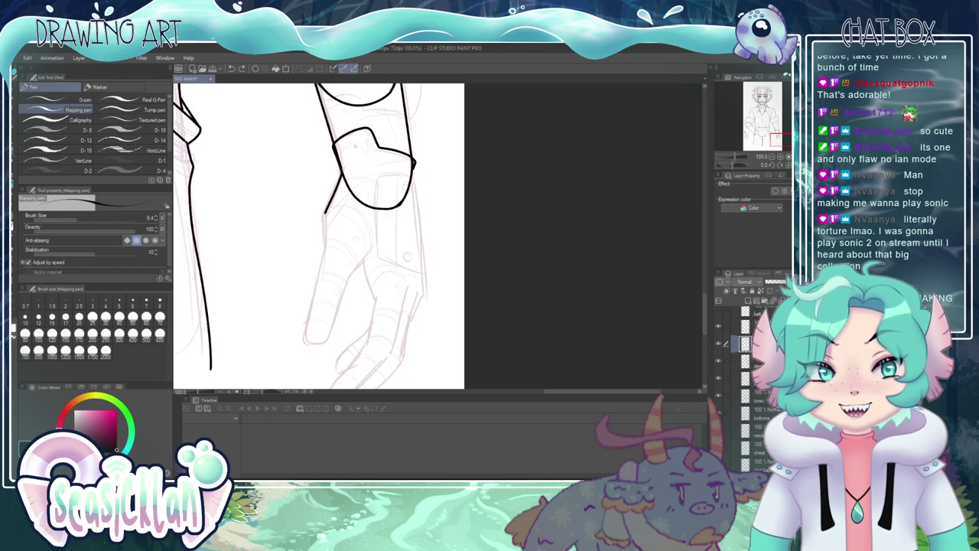
left_click_drag(336, 154, 367, 146)
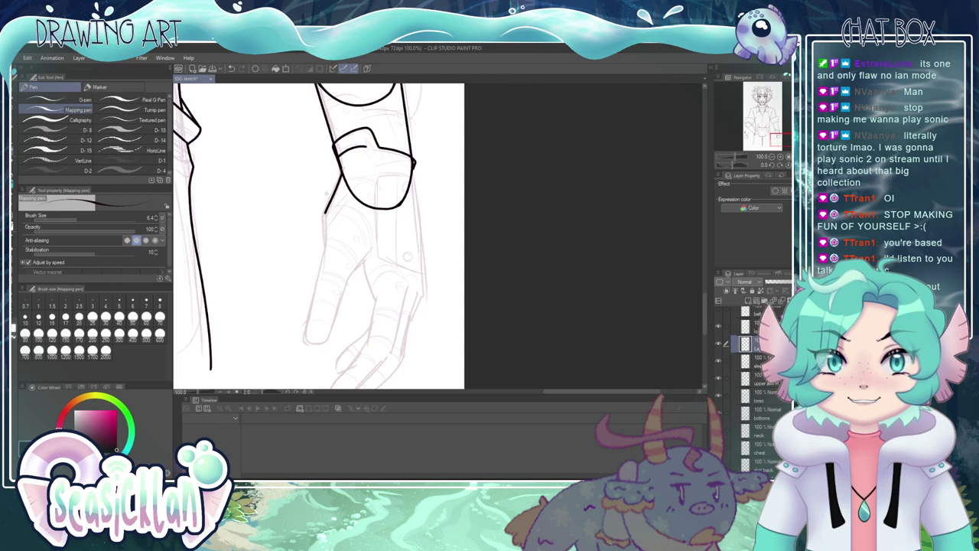
key("ctrl+z")
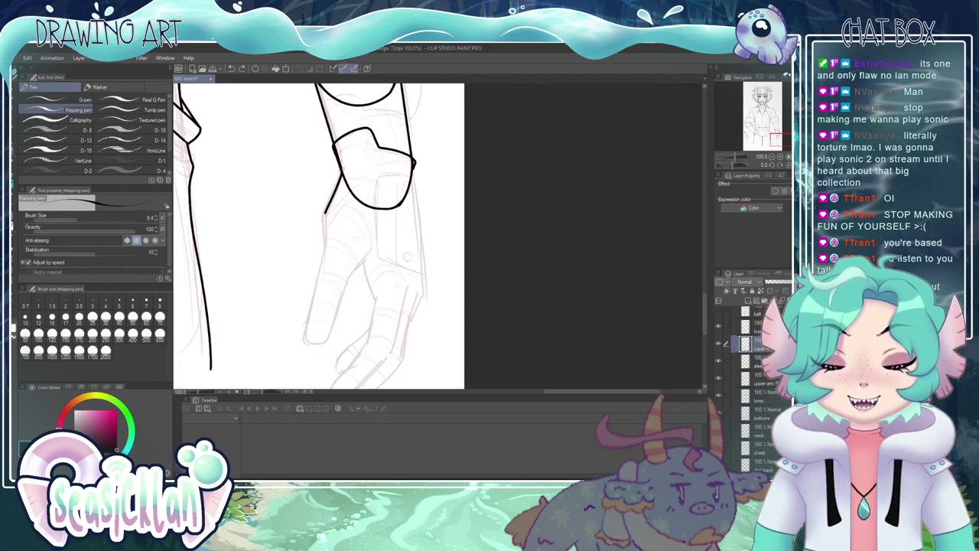
mouse_move(336, 154)
left_mouse_down()
mouse_move(355, 137)
mouse_move(372, 161)
mouse_move(413, 164)
left_mouse_up()
key("ctrl+z")
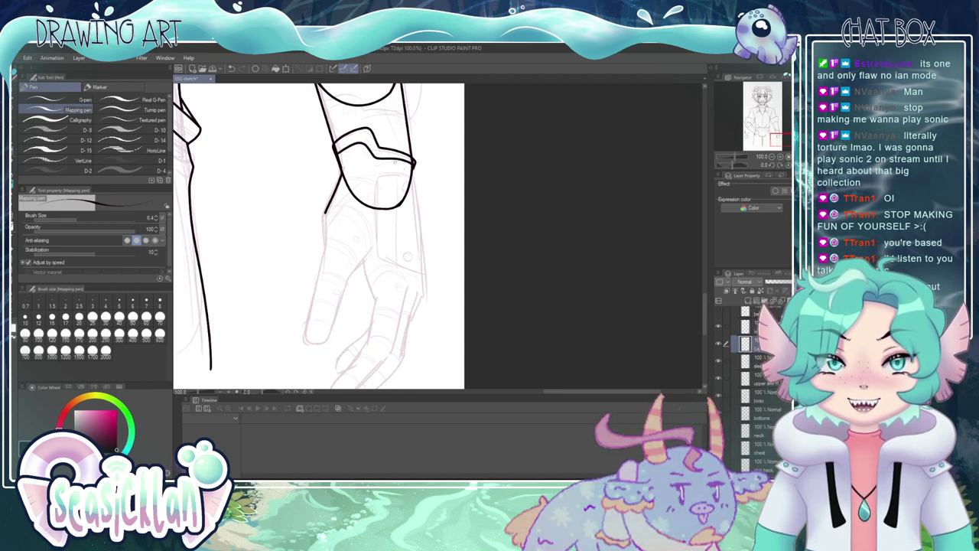
key("ctrl+z")
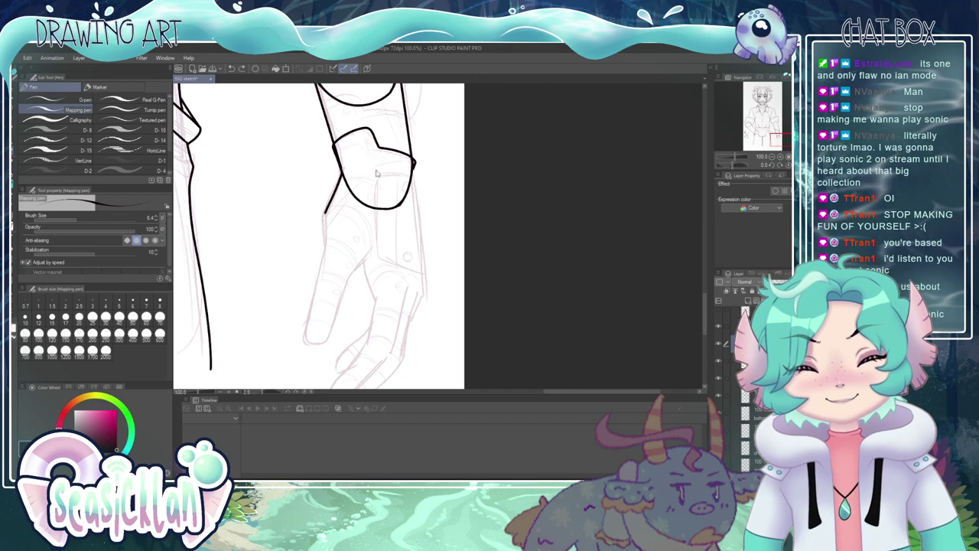
left_click_drag(334, 145, 411, 166)
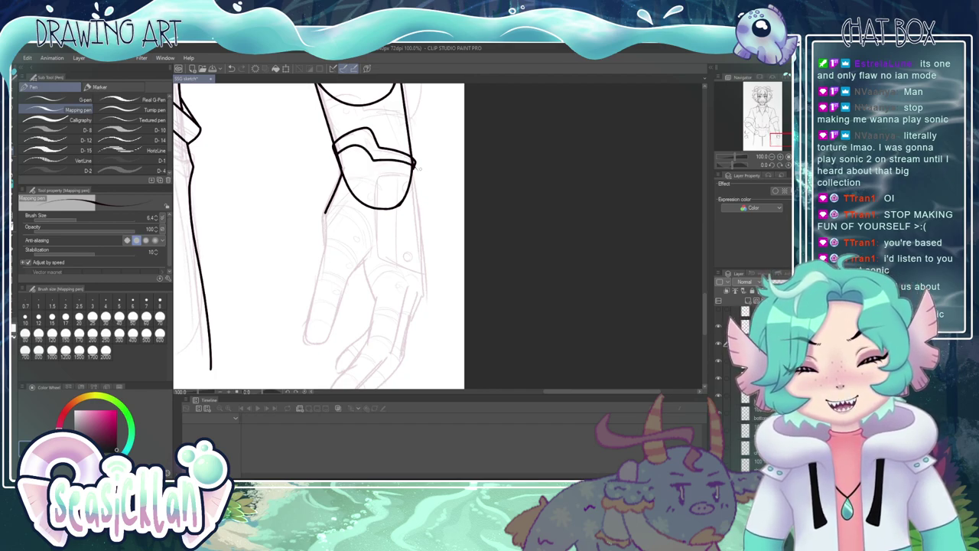
key("ctrl+z")
mouse_move(335, 147)
left_mouse_down()
mouse_move(363, 150)
mouse_move(413, 163)
left_mouse_up()
key("ctrl+z")
mouse_move(335, 145)
left_mouse_down()
mouse_move(368, 145)
mouse_move(373, 159)
mouse_move(413, 163)
left_mouse_up()
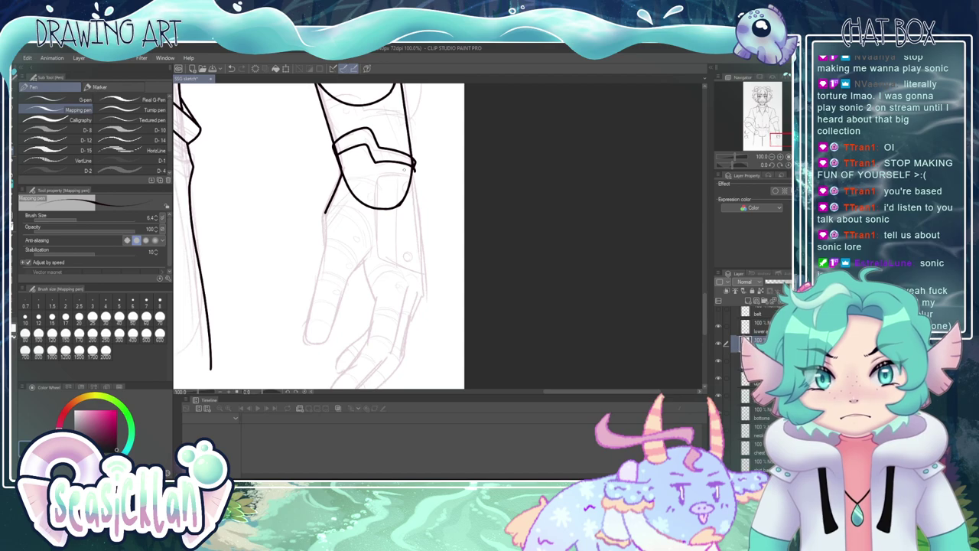
key("ctrl+z")
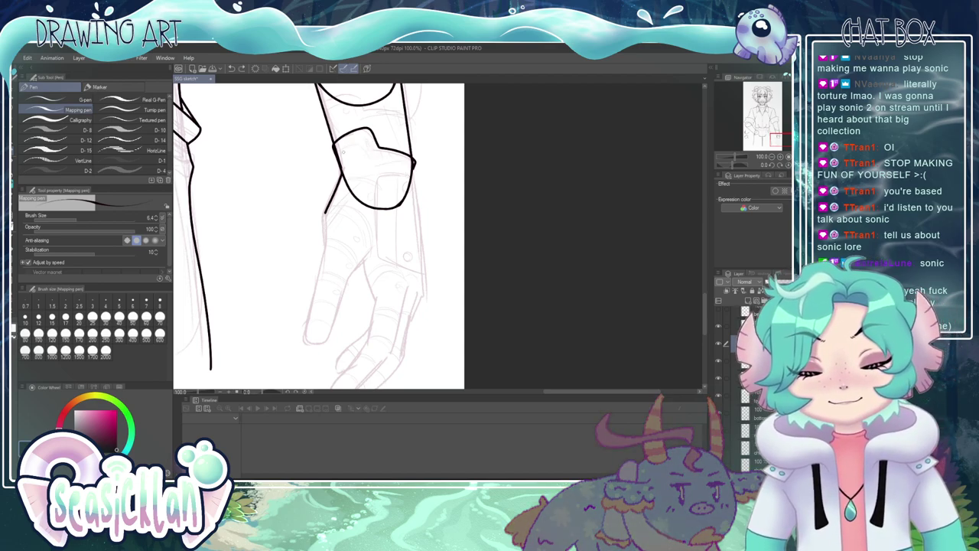
- Ink a second notched line below the wrist curve, and outline the thumb from the wrist around its tip to the web
mouse_move(339, 153)
left_mouse_down()
mouse_move(362, 144)
mouse_move(370, 160)
mouse_move(395, 160)
mouse_move(413, 177)
left_mouse_up()
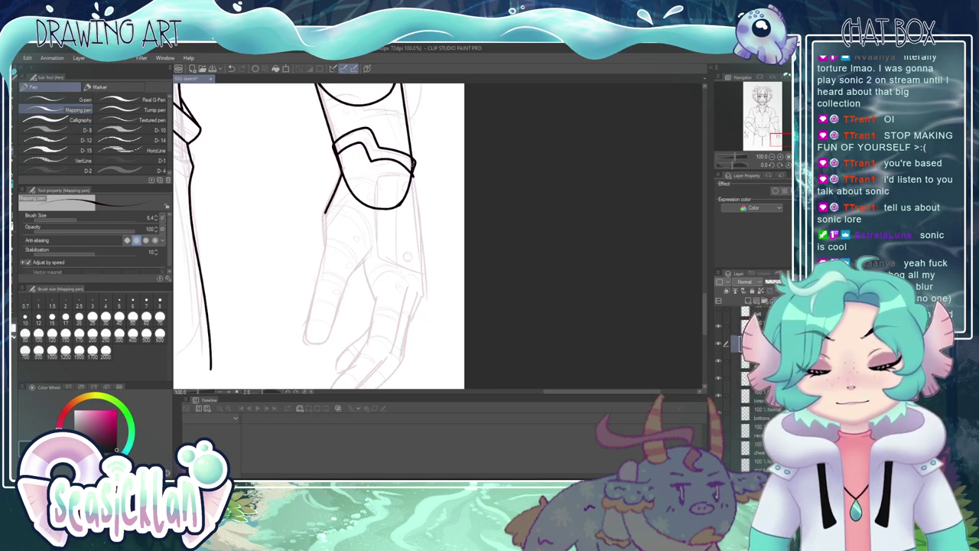
mouse_move(328, 210)
left_mouse_down()
mouse_move(308, 342)
mouse_move(325, 346)
mouse_move(346, 286)
left_mouse_up()
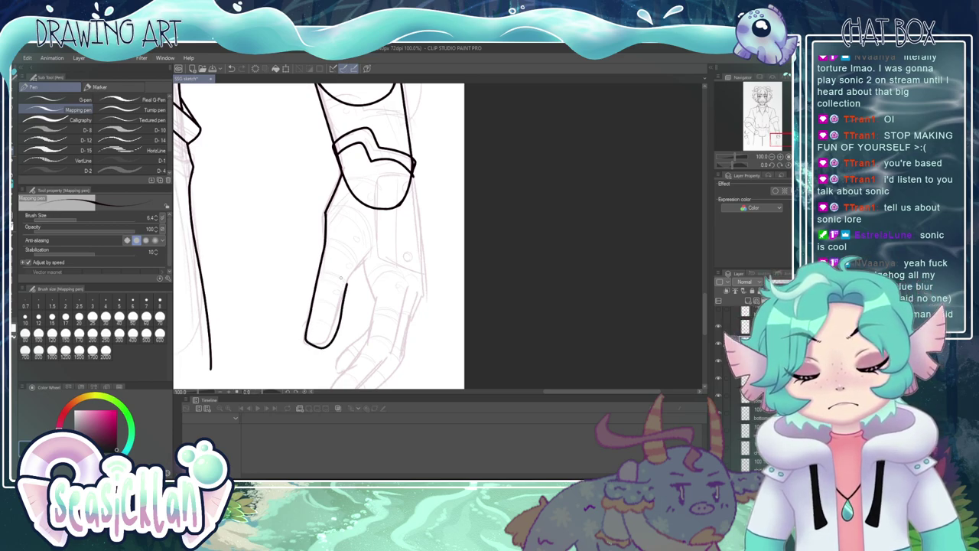
key("ctrl+z")
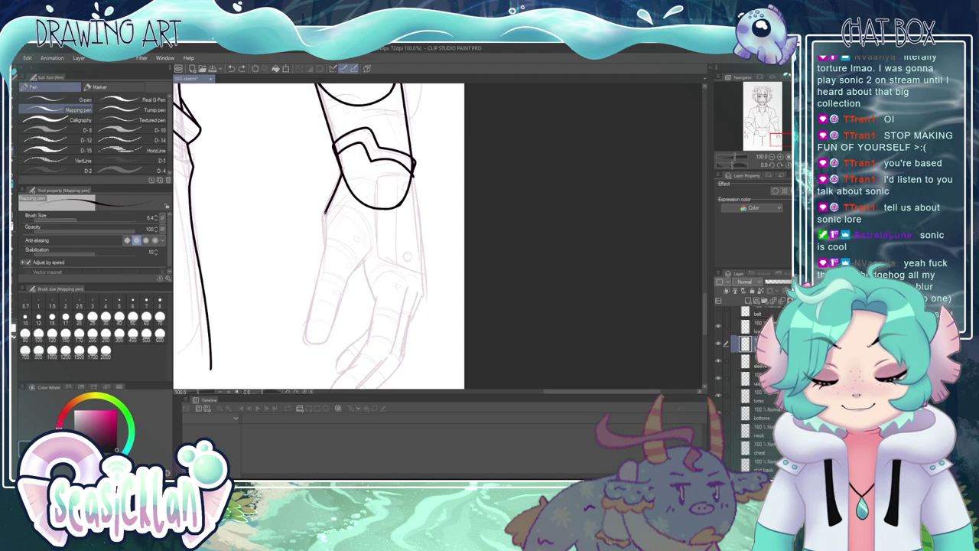
left_click_drag(327, 211, 326, 263)
key("ctrl+z")
mouse_move(325, 213)
left_mouse_down()
mouse_move(309, 341)
mouse_move(334, 332)
mouse_move(310, 341)
mouse_move(323, 340)
mouse_move(368, 253)
left_mouse_up()
key("ctrl+z")
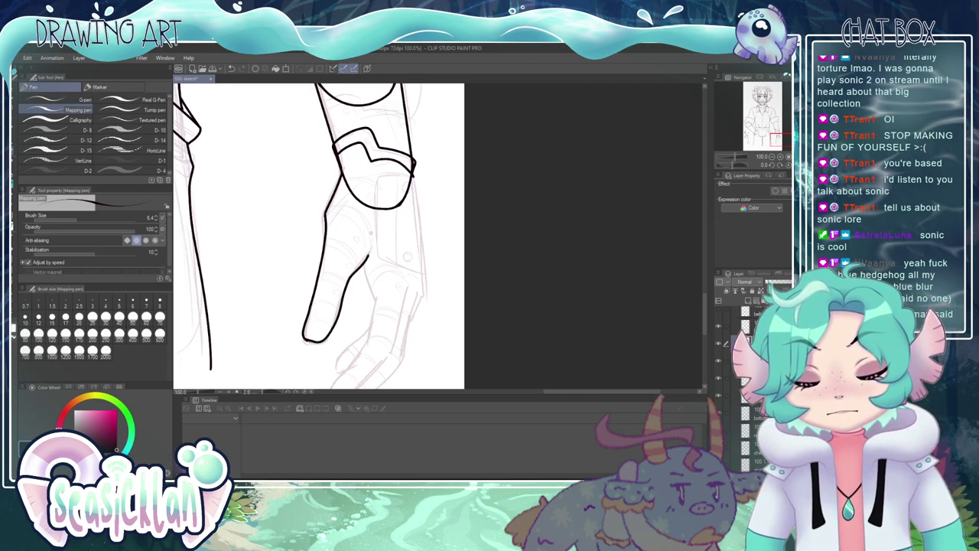
left_click_drag(308, 339, 320, 341)
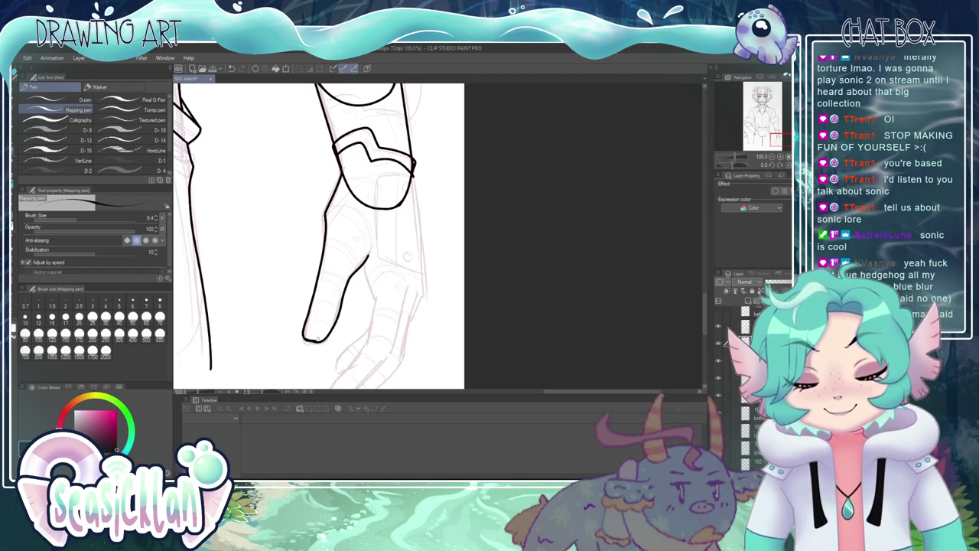
key("ctrl+z")
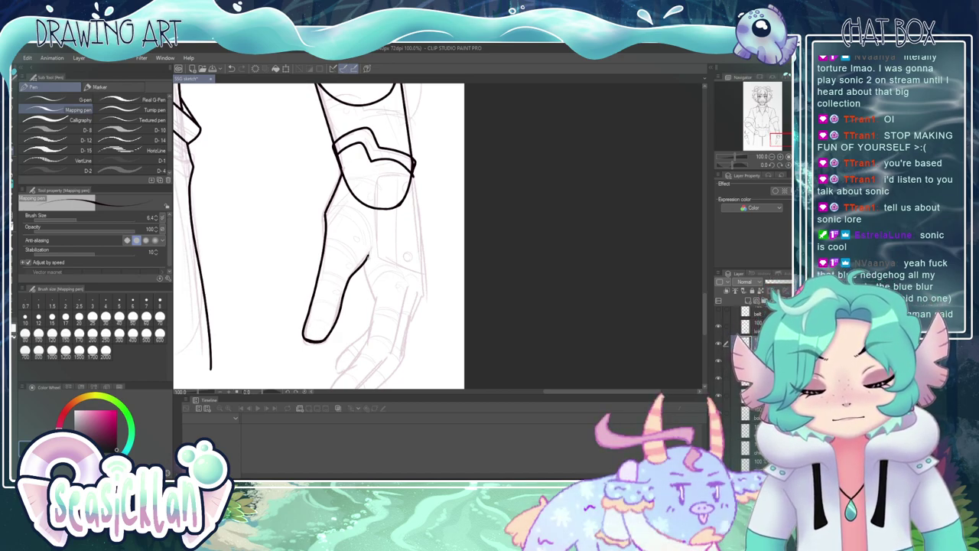
left_click_drag(370, 251, 363, 265)
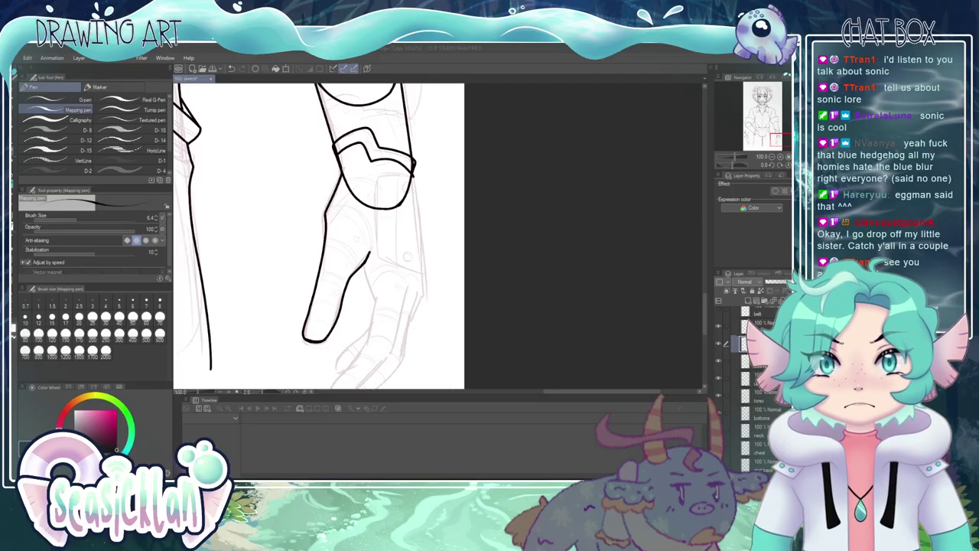
- Check the inked wrist and thumb against the rest of the arm by toggling the hand layer's visibility
left_click(541, 216)
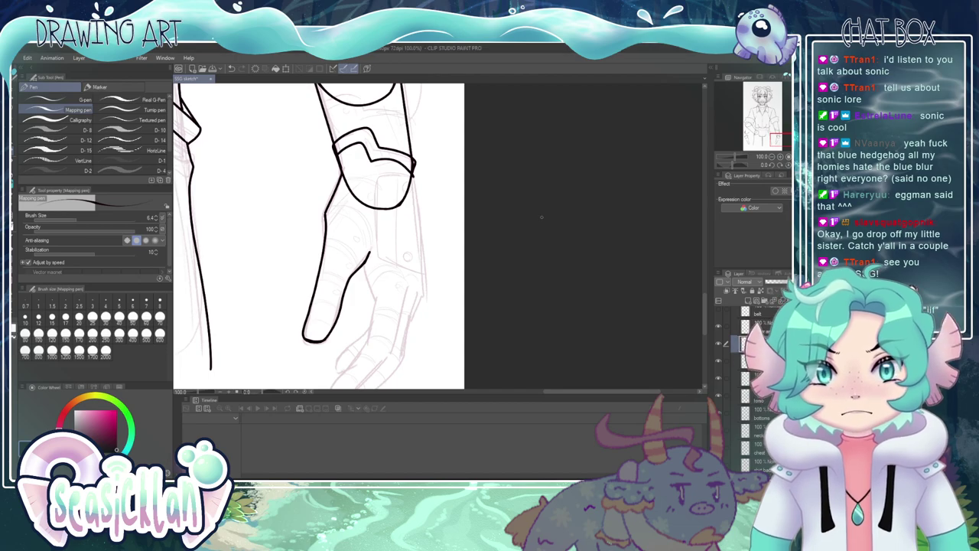
scroll(447, 186, "down", 5)
scroll(431, 200, "up", 4)
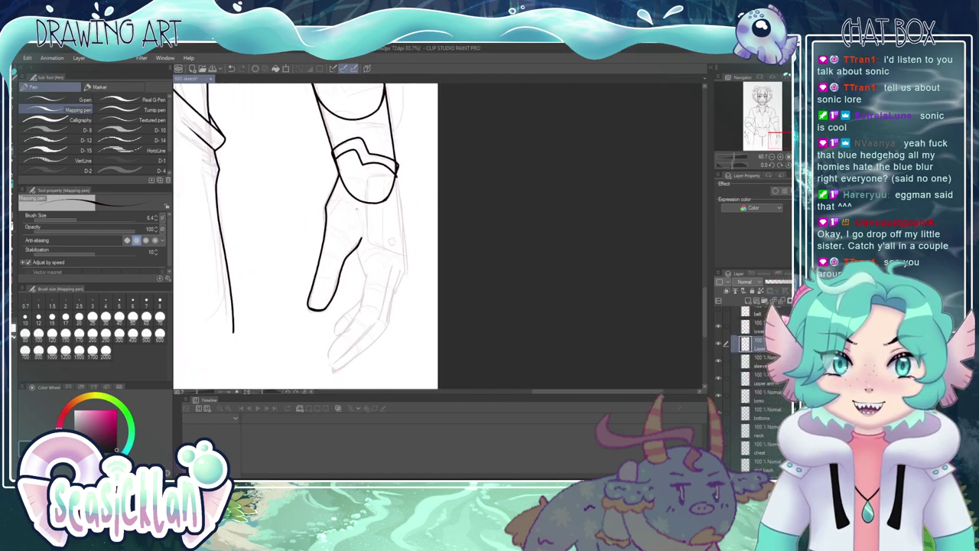
scroll(347, 204, "up", 1)
scroll(347, 204, "down", 5)
scroll(349, 194, "up", 2)
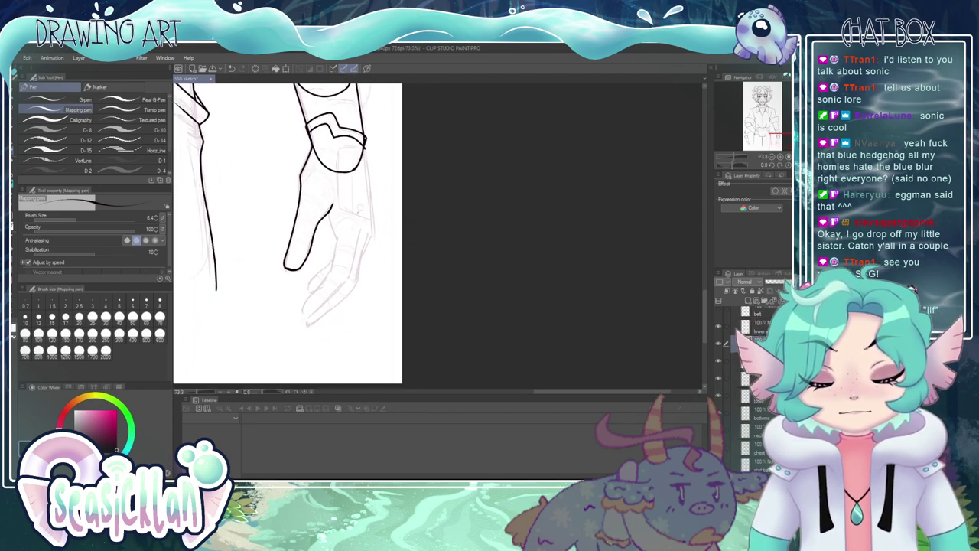
left_click(718, 344)
left_click(718, 343)
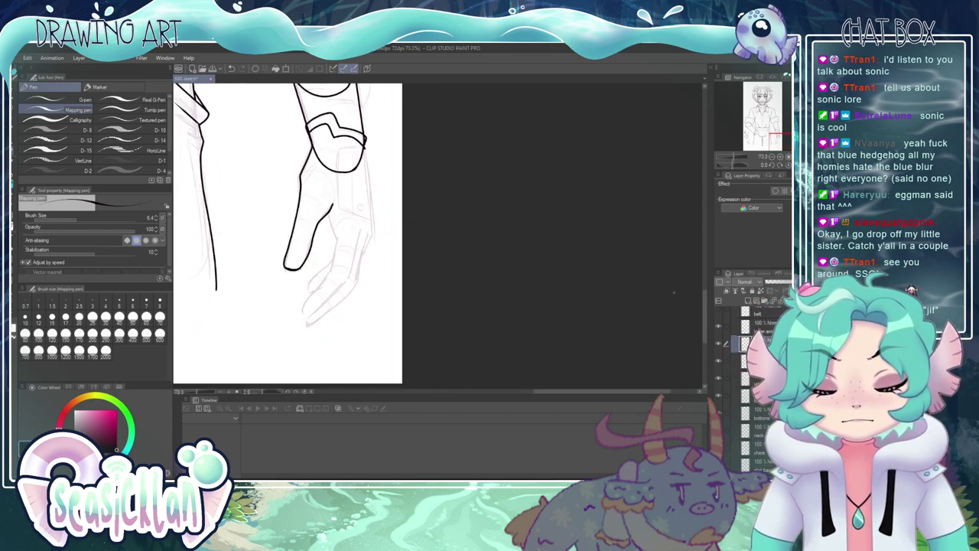
- Ink the hand's outer edge from the wrist to the fingertips, and outline the overlapping fingers up to the thumb web
scroll(401, 254, "up", 2)
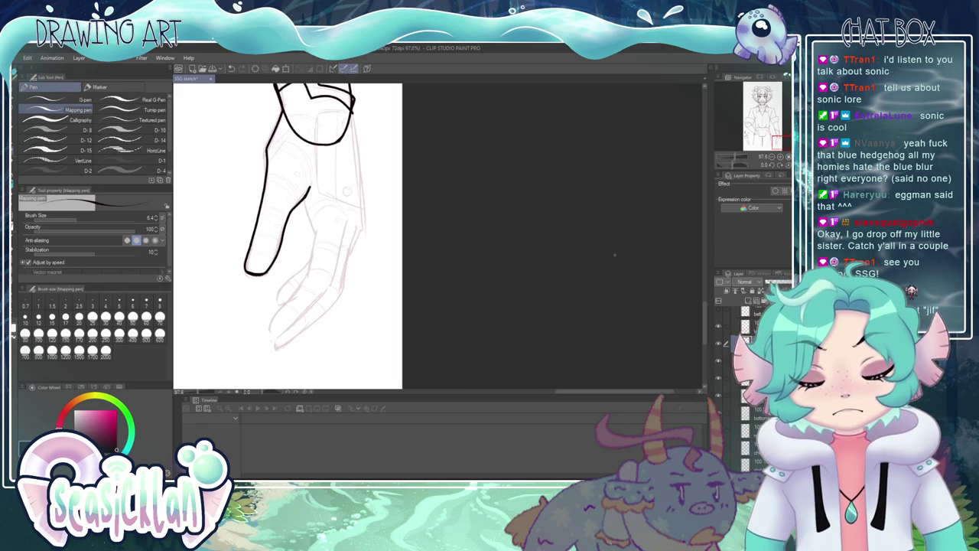
mouse_move(352, 111)
left_mouse_down()
mouse_move(365, 228)
mouse_move(350, 262)
mouse_move(350, 244)
mouse_move(345, 289)
mouse_move(274, 350)
left_mouse_up()
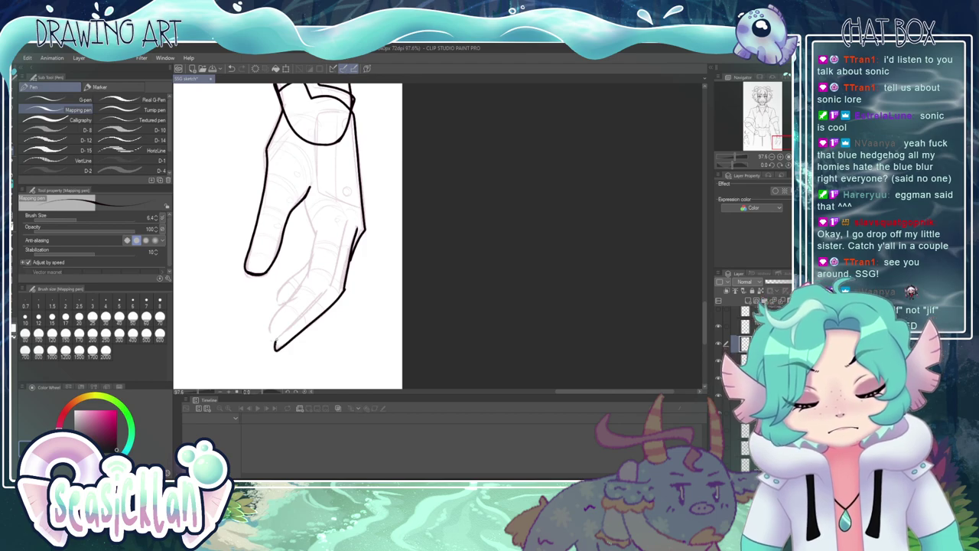
mouse_move(335, 280)
left_mouse_down()
mouse_move(274, 341)
mouse_move(276, 313)
mouse_move(306, 272)
mouse_move(316, 234)
mouse_move(307, 271)
mouse_move(273, 303)
left_mouse_up()
key("ctrl+z")
left_click_drag(309, 260, 279, 298)
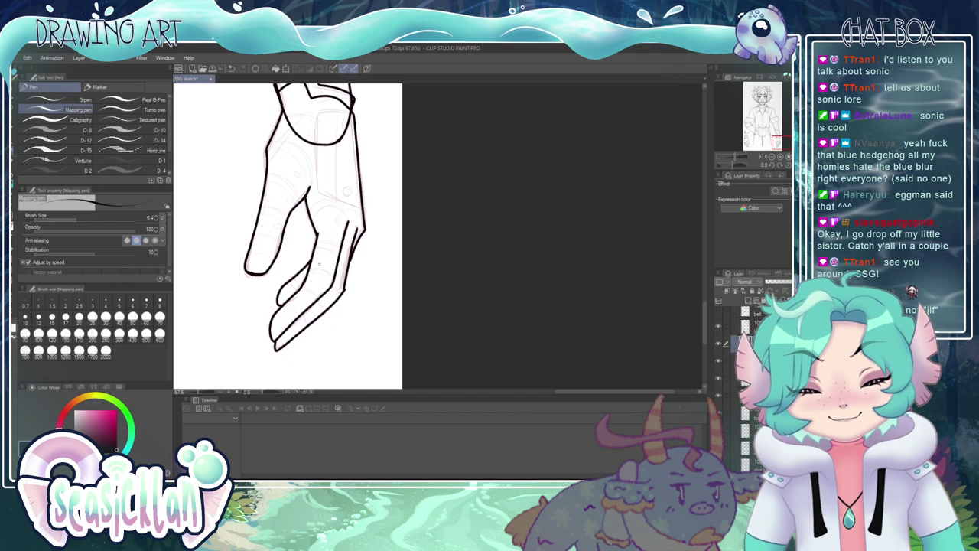
- Ink the round-cornered plate on the back of the hand, with a thin lengthwise line and a small rivet circle near each end
scroll(660, 247, "up", 4)
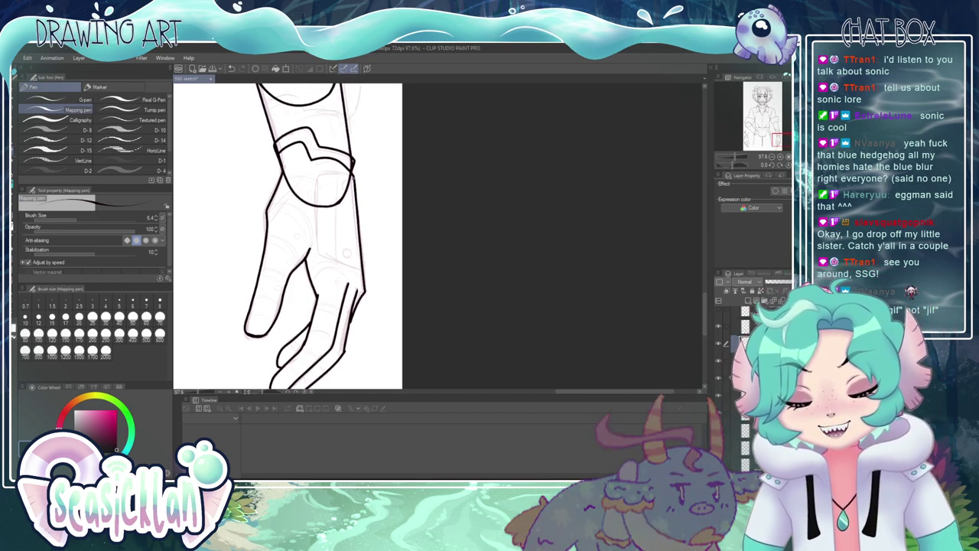
mouse_move(350, 175)
left_mouse_down()
mouse_move(317, 213)
mouse_move(316, 241)
mouse_move(364, 272)
left_mouse_up()
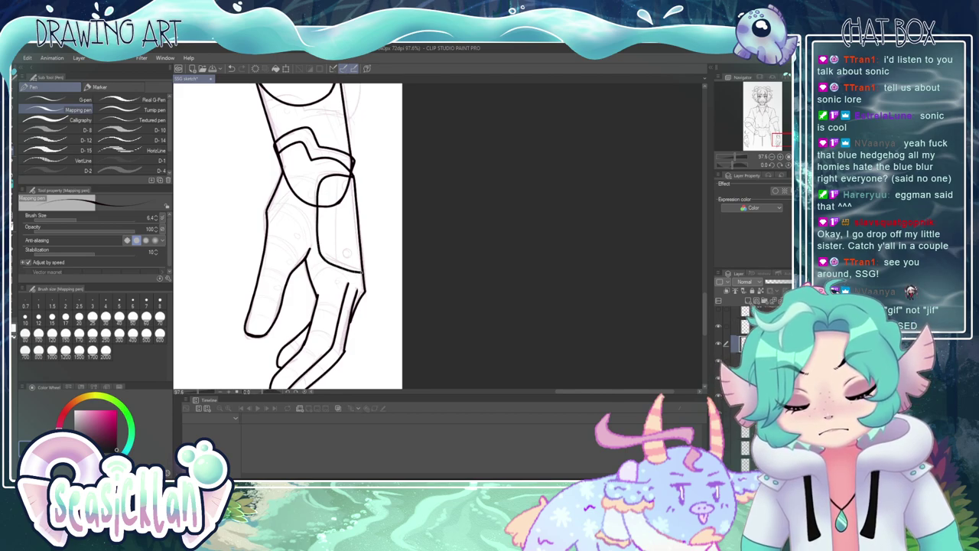
left_click_drag(341, 173, 336, 267)
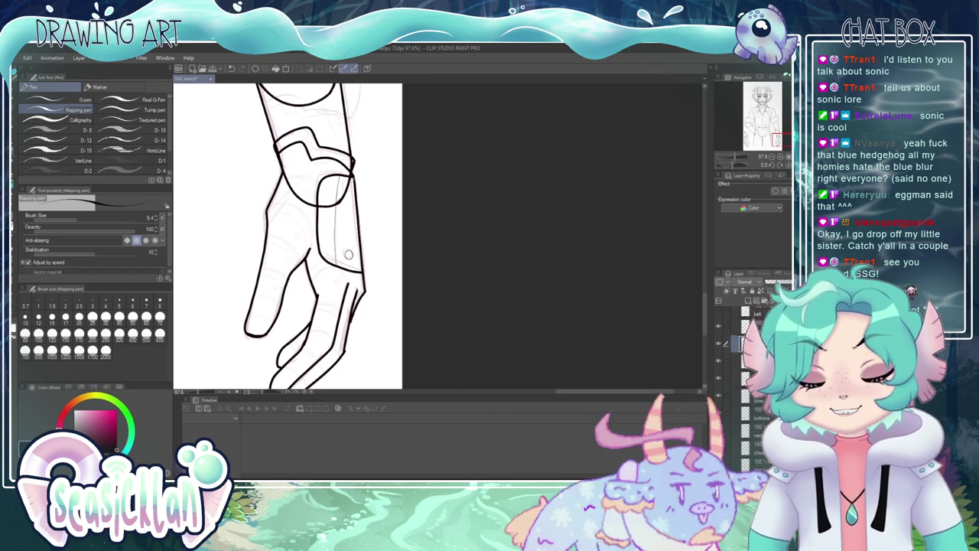
left_click_drag(352, 181, 354, 184)
key("ctrl+z")
key("ctrl+y")
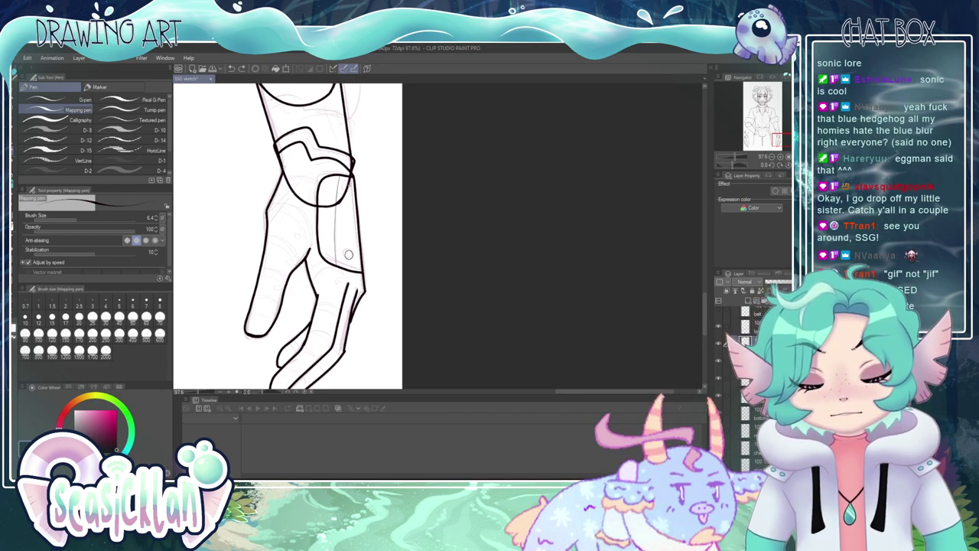
mouse_move(349, 182)
left_mouse_down()
mouse_move(345, 190)
mouse_move(351, 184)
left_mouse_up()
key("ctrl+z")
key("ctrl+z")
key("ctrl+y")
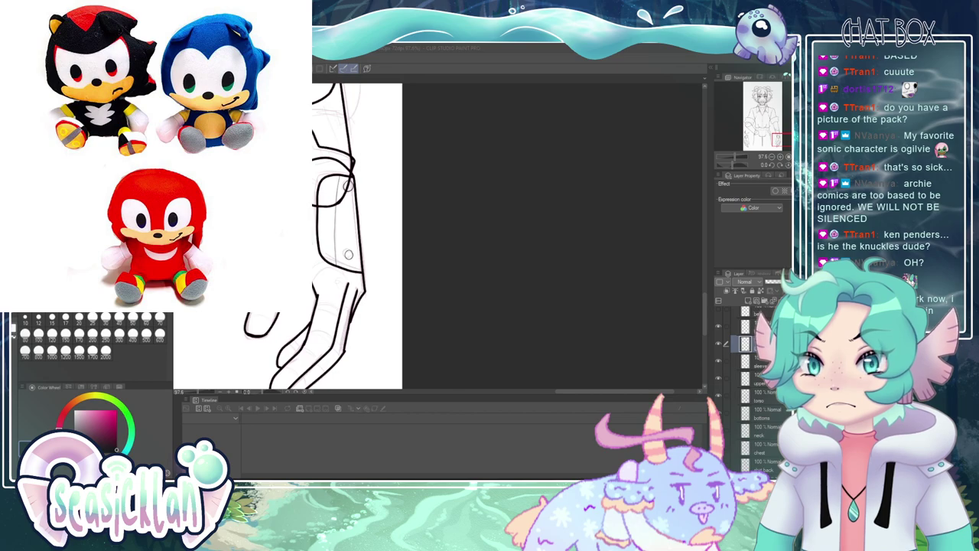
- Lasso the mirrored copy of the hand beside the bent arm, delete it, and clear the selection
key("ctrl+shift+n")
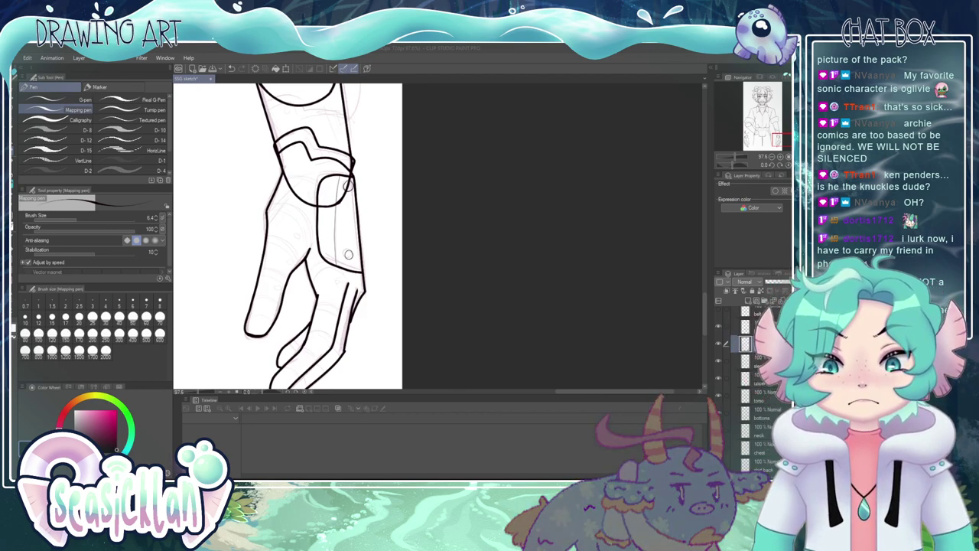
scroll(348, 254, "down", 5)
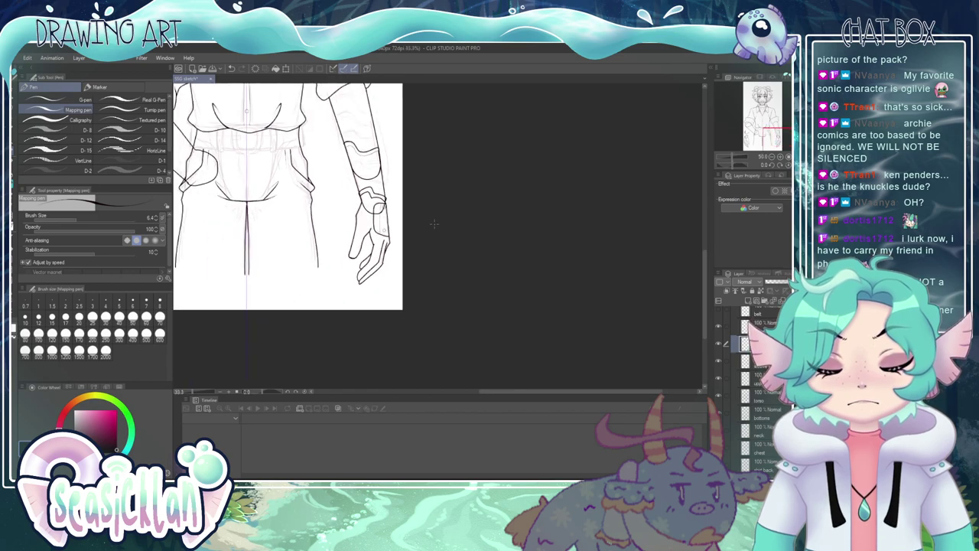
scroll(433, 227, "up", 3)
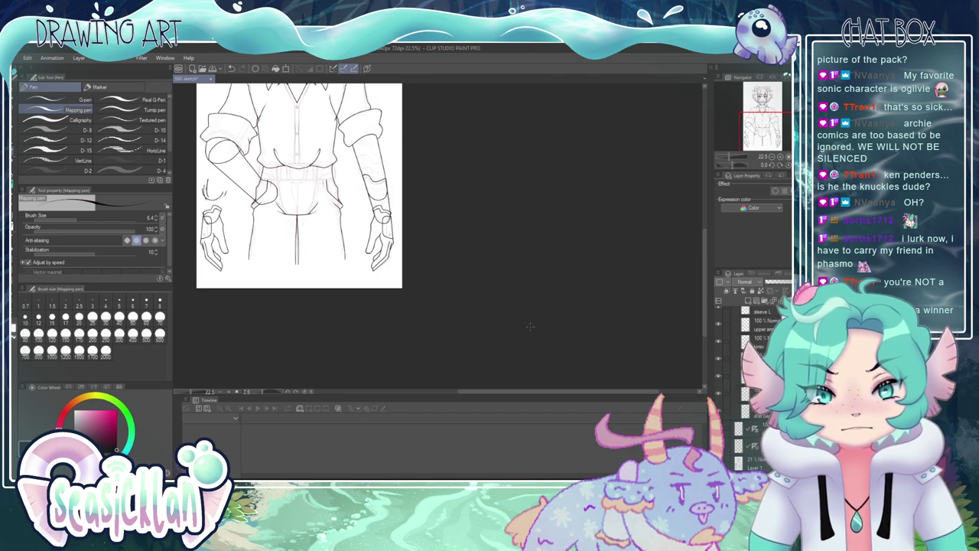
scroll(513, 313, "down", 2)
scroll(290, 283, "up", 3)
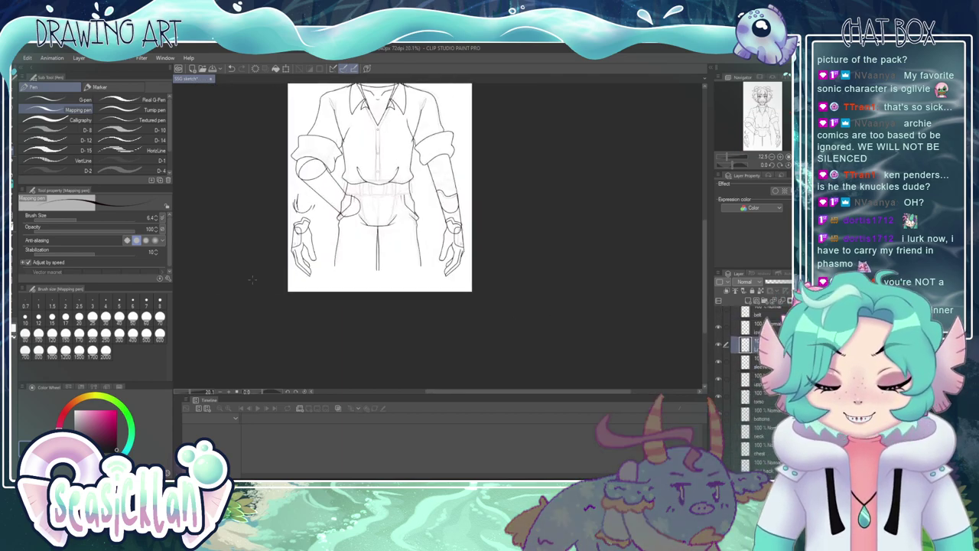
left_click(13, 110)
mouse_move(258, 171)
left_mouse_down()
mouse_move(323, 167)
mouse_move(334, 246)
mouse_move(313, 279)
mouse_move(251, 220)
left_mouse_up()
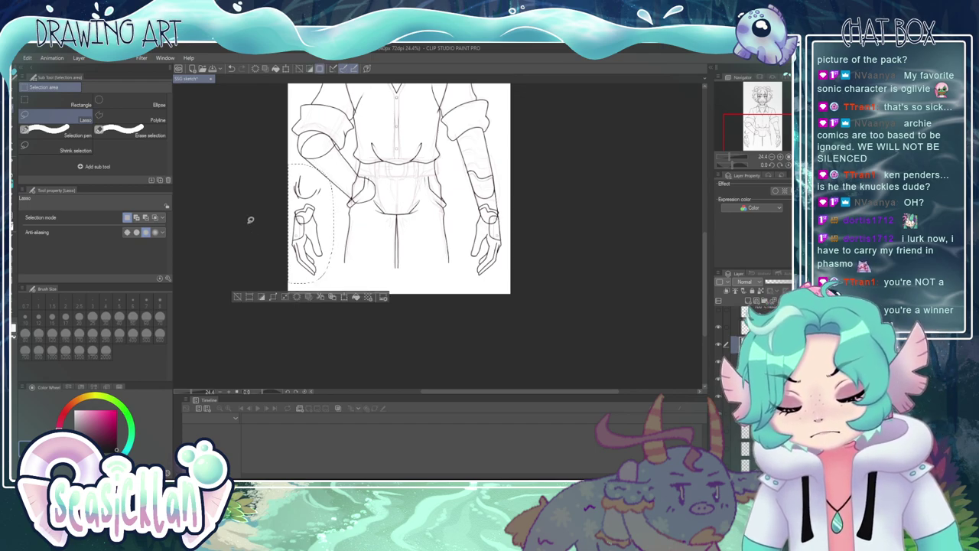
key("Delete")
key("ctrl+d")
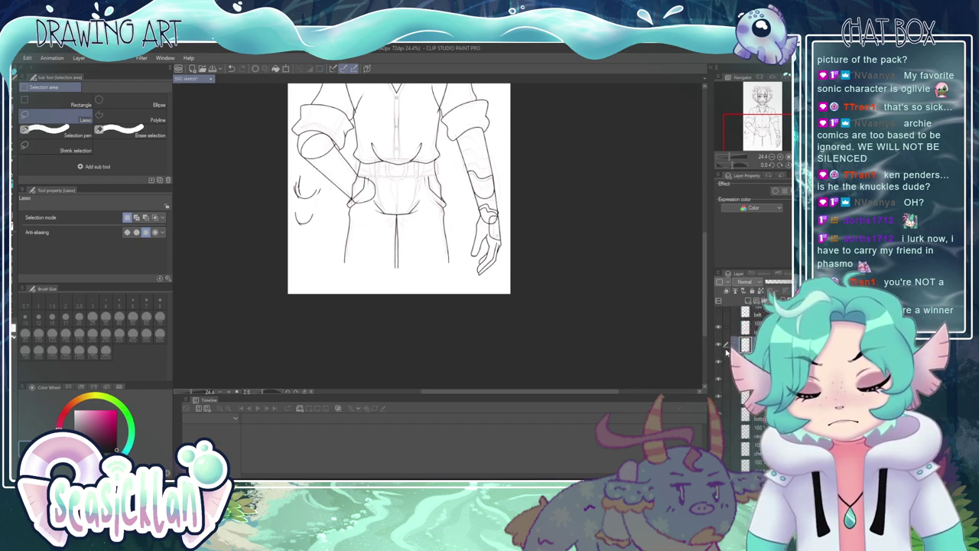
- Find the lower arm layer, lasso the stray mirrored curve below the bent arm, delete it, and clear the selection
left_click(719, 328)
left_click(718, 328)
left_click(718, 328)
left_click(718, 328)
left_click(756, 327)
mouse_move(318, 245)
left_mouse_down()
mouse_move(294, 206)
mouse_move(324, 228)
left_mouse_up()
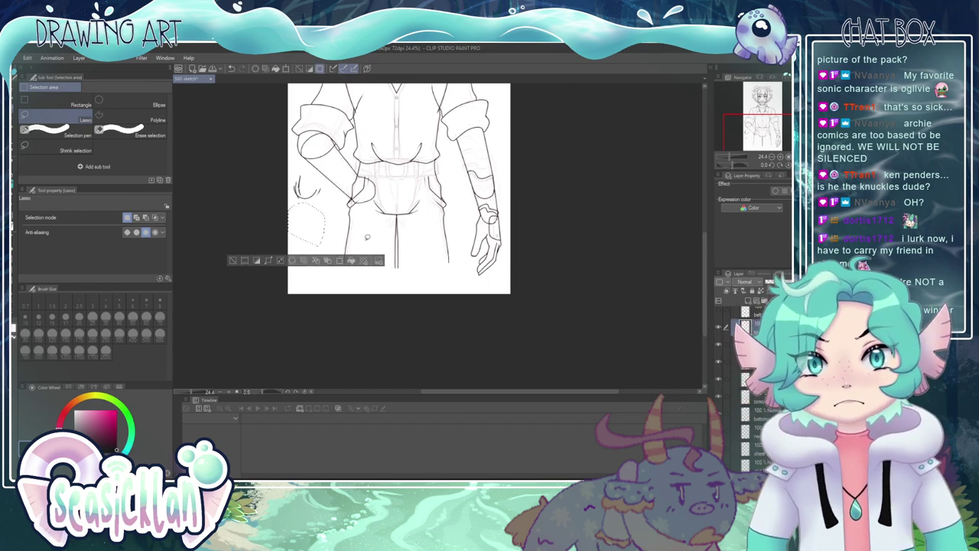
key("Delete")
key("ctrl+d")
- On the sleeve layer, lasso the remaining mirrored marks beside the bent forearm, delete them, and clear the selection
left_click(717, 364)
left_click(717, 364)
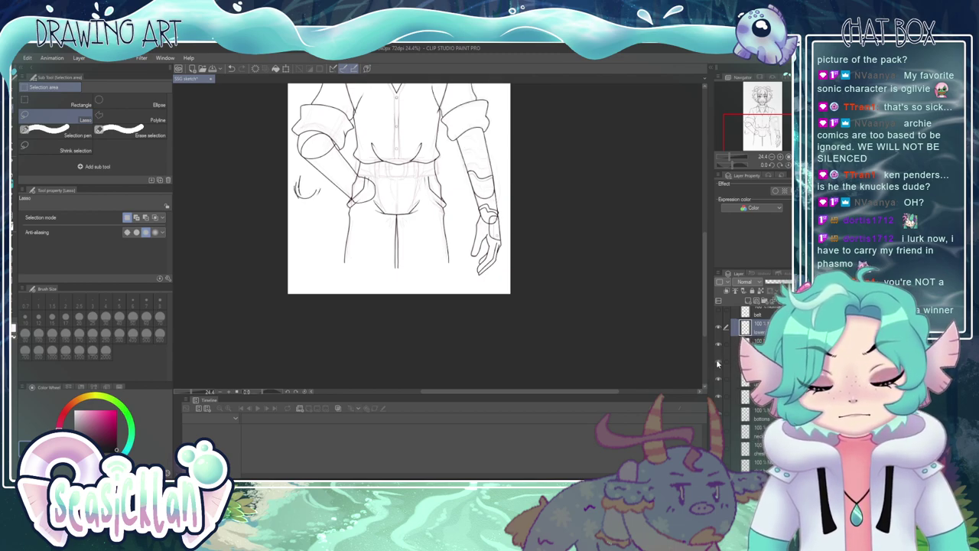
mouse_move(323, 239)
left_mouse_down()
mouse_move(275, 170)
mouse_move(330, 223)
left_mouse_up()
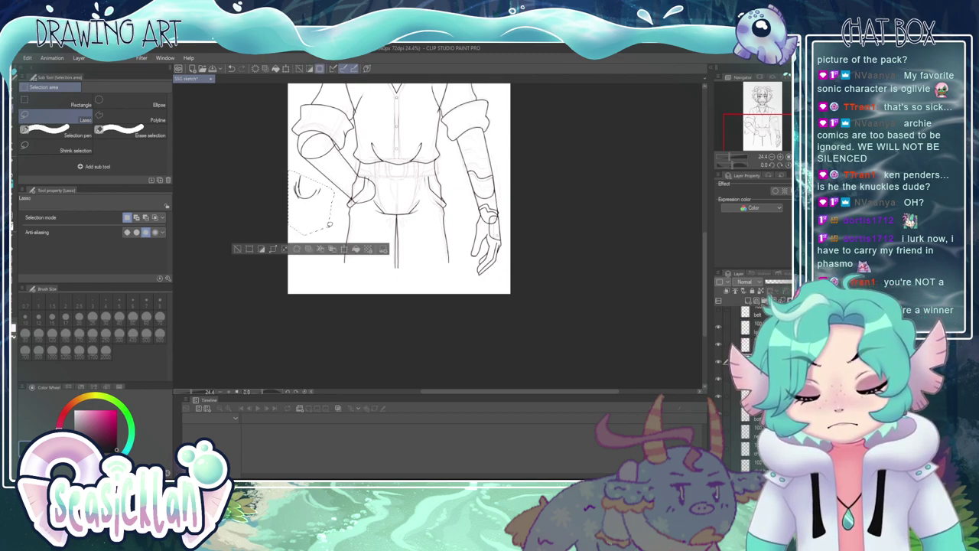
key("Delete")
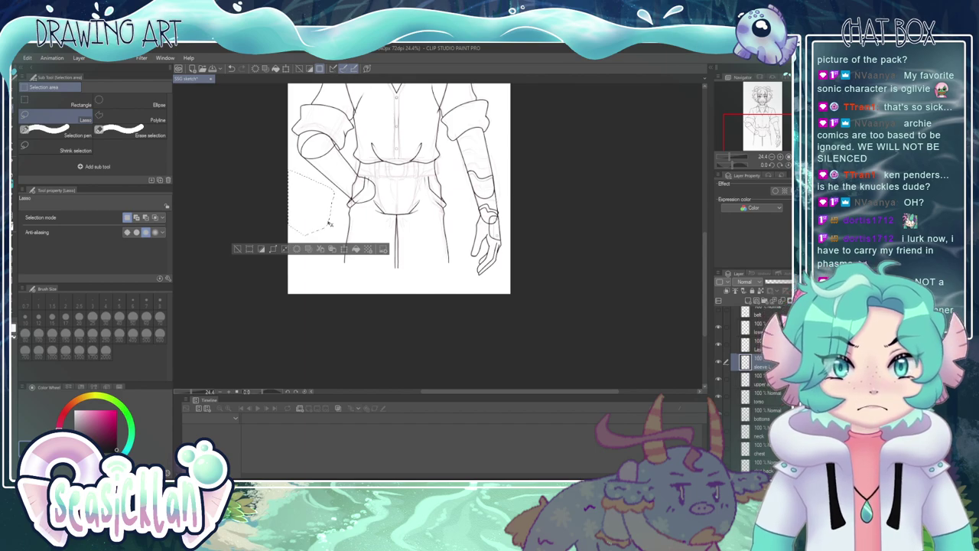
key("ctrl+d")
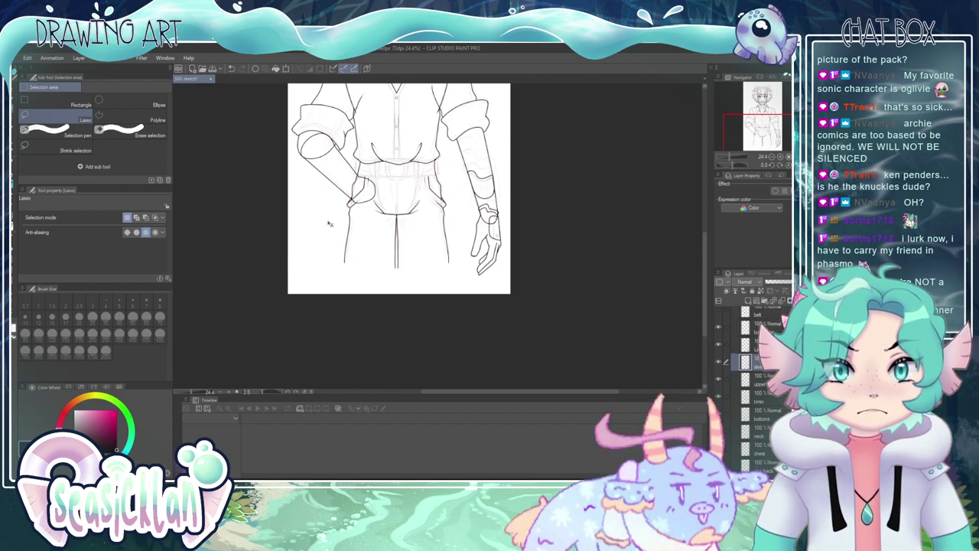
- Examine the whole figure and the hanging arm's separate parts, toggling the visibility of their layers to compare them
scroll(339, 238, "down", 2)
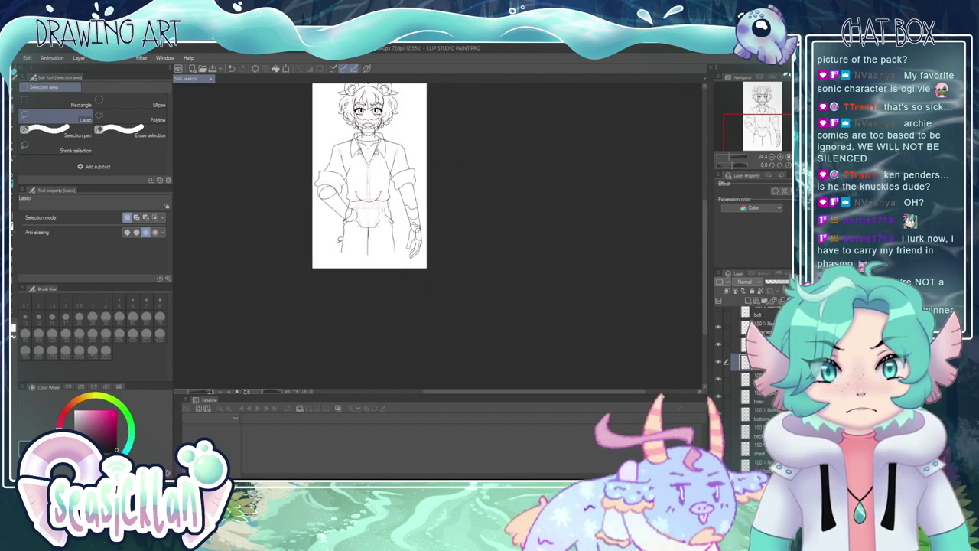
scroll(339, 240, "down", 3)
scroll(336, 228, "up", 2)
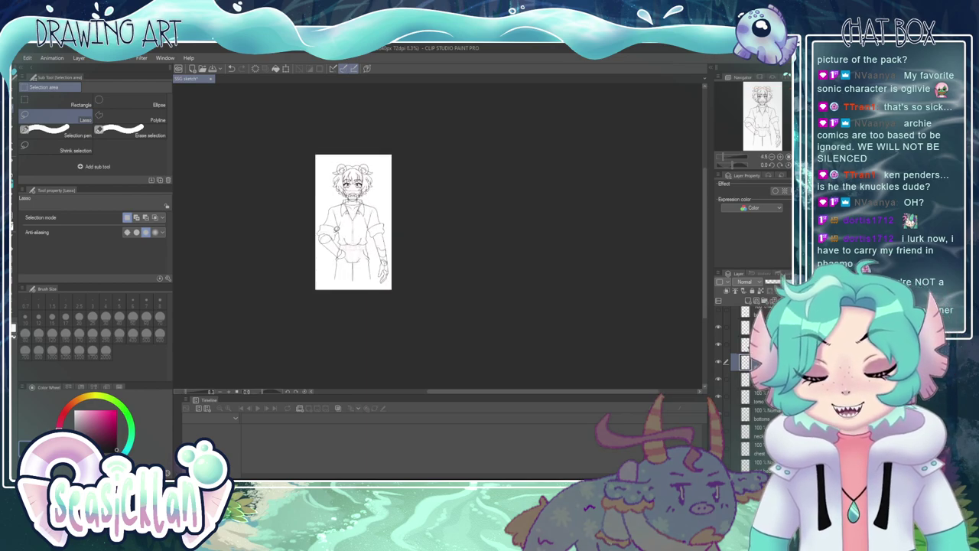
scroll(336, 229, "up", 5)
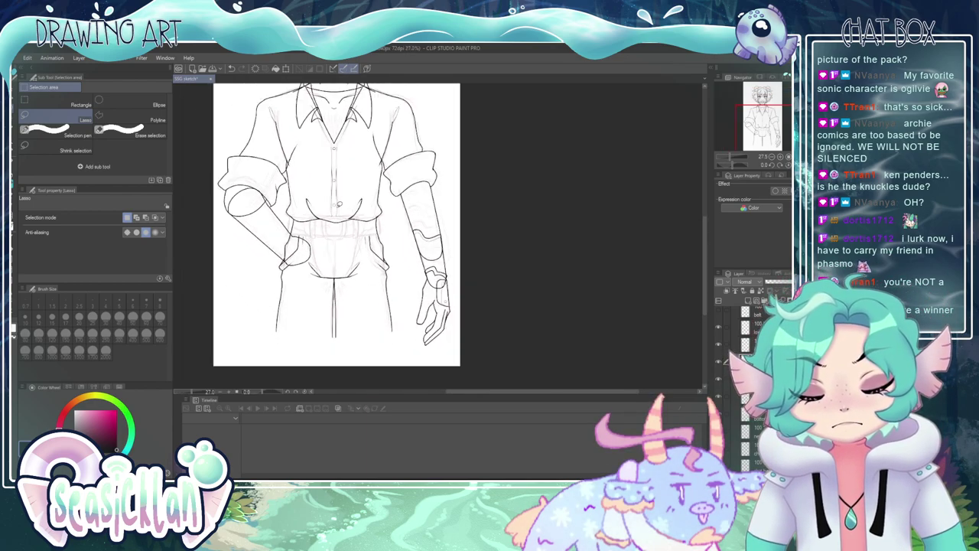
scroll(338, 202, "up", 3)
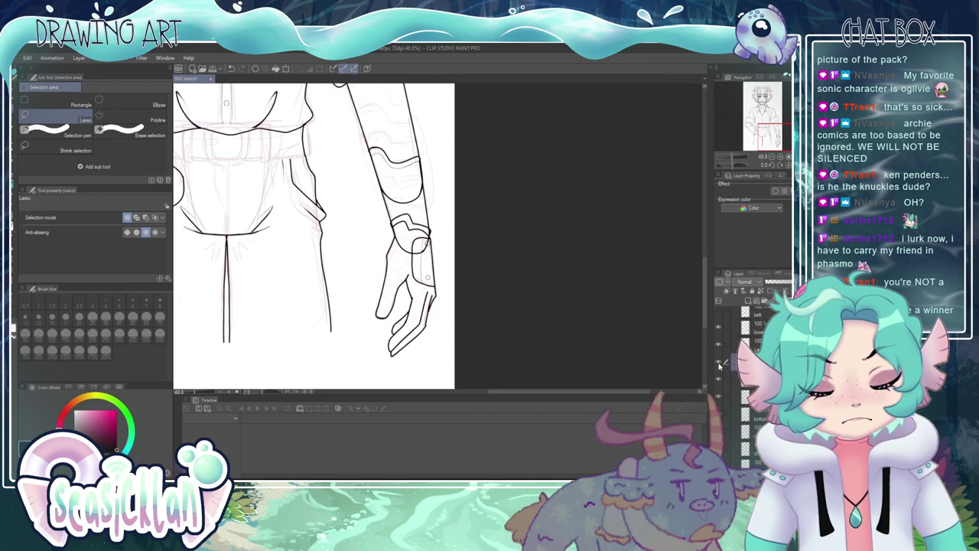
left_click(719, 364)
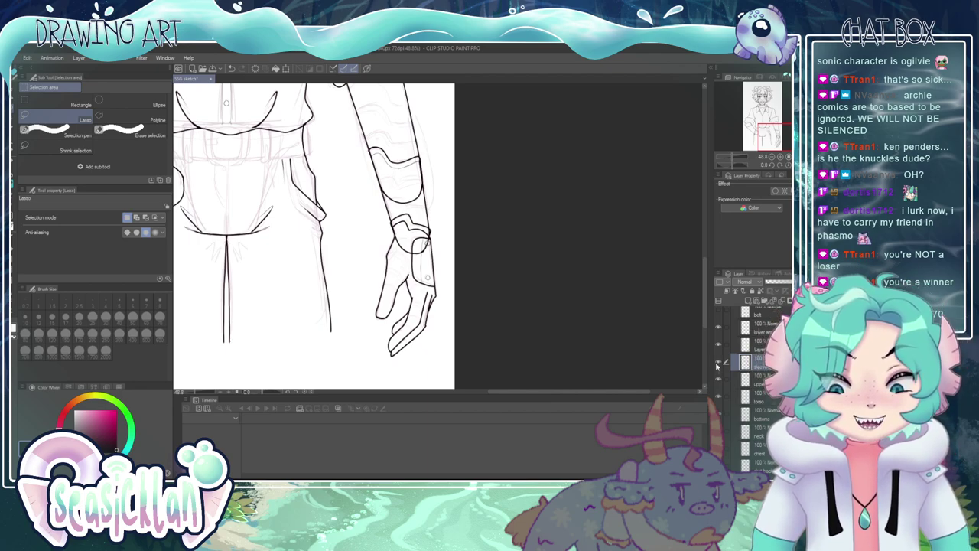
left_click(717, 364)
left_click(716, 364)
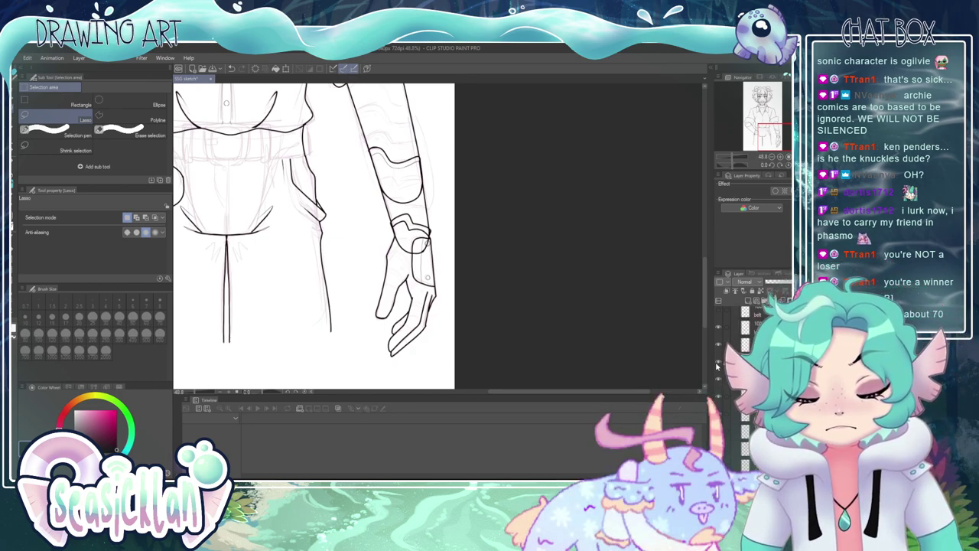
scroll(395, 307, "down", 1)
scroll(374, 241, "up", 5)
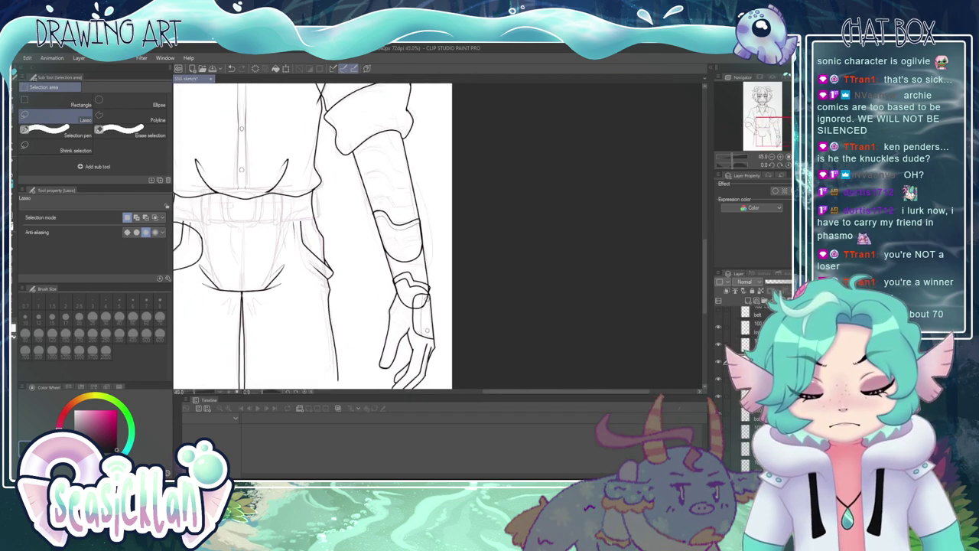
left_click(718, 344)
left_click(718, 344)
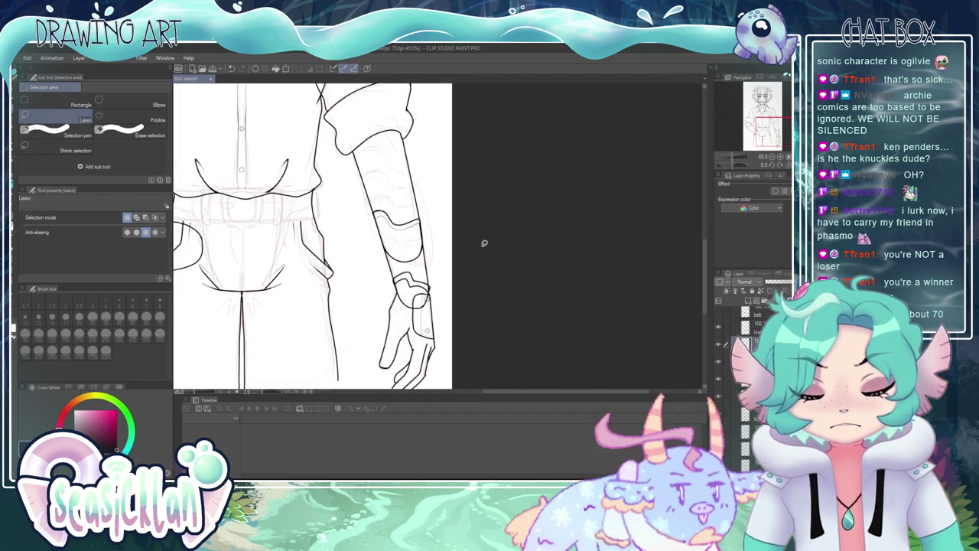
scroll(429, 263, "down", 3)
scroll(410, 301, "up", 5)
- Hide the lower arm layer and, with the Mapping pen, ink a curved edge across the palm below the wrist, with a small rivet circle under it
left_click(719, 327)
scroll(435, 218, "up", 8)
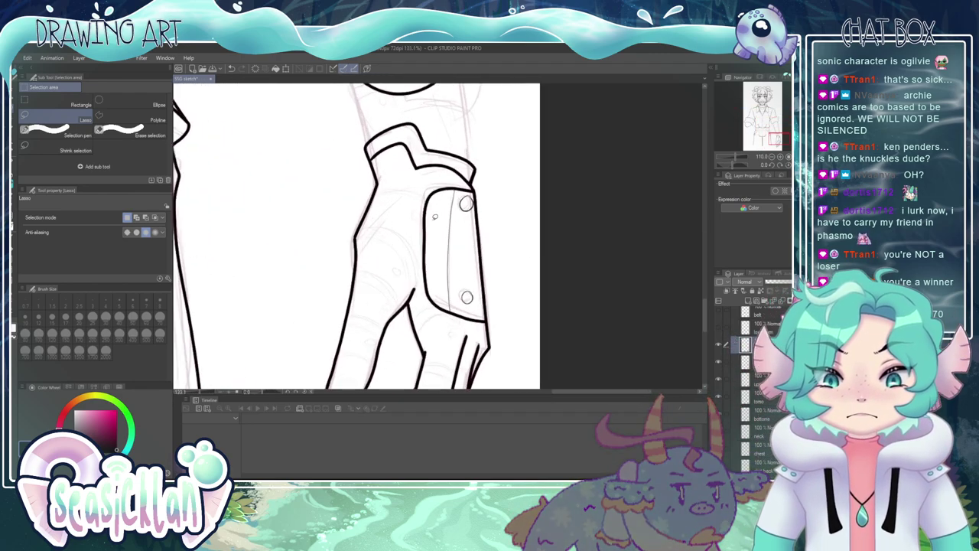
left_click(14, 153)
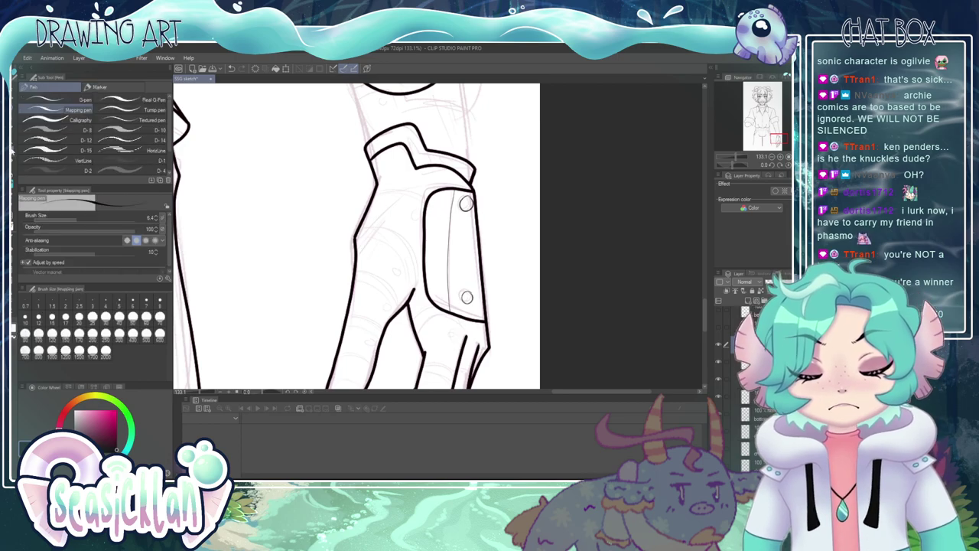
mouse_move(373, 193)
left_mouse_down()
mouse_move(405, 186)
mouse_move(427, 202)
mouse_move(398, 189)
mouse_move(427, 204)
mouse_move(406, 199)
left_mouse_up()
key("ctrl+z")
key("ctrl+z")
key("ctrl+z")
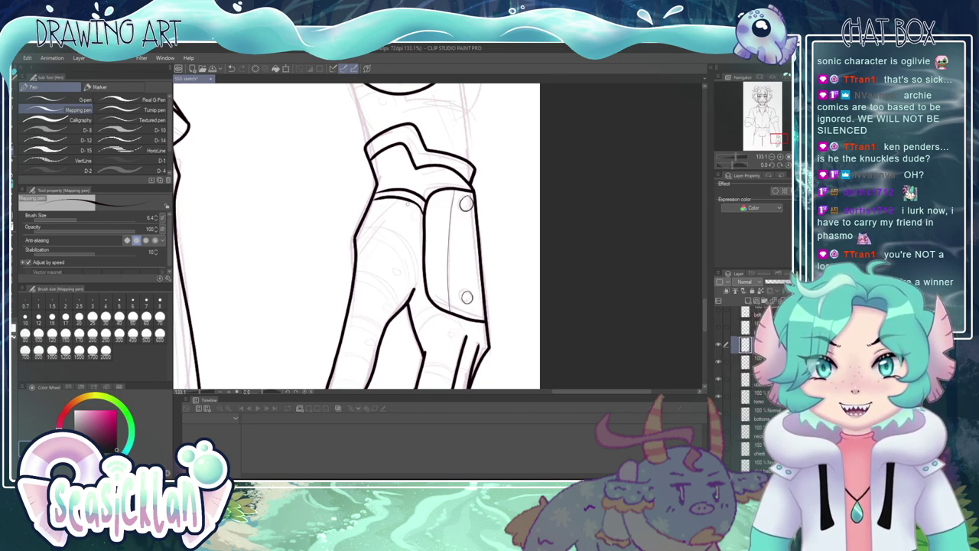
key("ctrl+z")
key("ctrl+z")
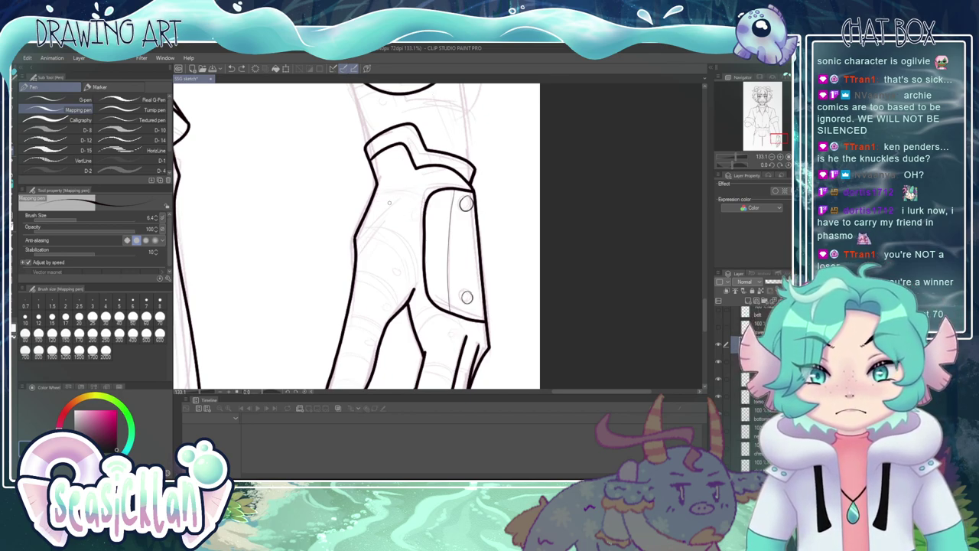
mouse_move(371, 199)
left_mouse_down()
mouse_move(396, 192)
mouse_move(423, 208)
mouse_move(407, 185)
left_mouse_up()
key("ctrl+z")
key("ctrl+z")
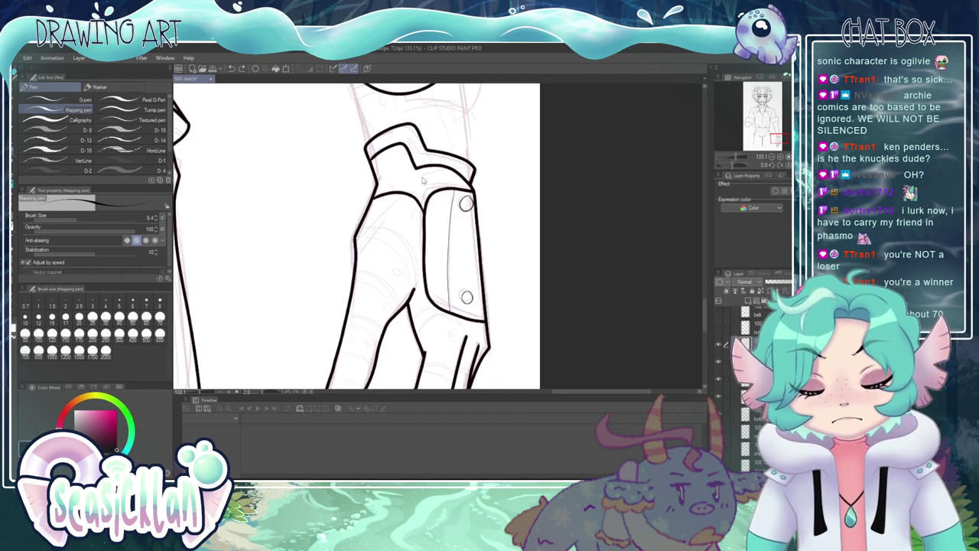
key("ctrl+z")
mouse_move(373, 193)
left_mouse_down()
mouse_move(422, 198)
mouse_move(423, 212)
mouse_move(392, 197)
mouse_move(413, 201)
mouse_move(419, 247)
mouse_move(421, 253)
left_mouse_up()
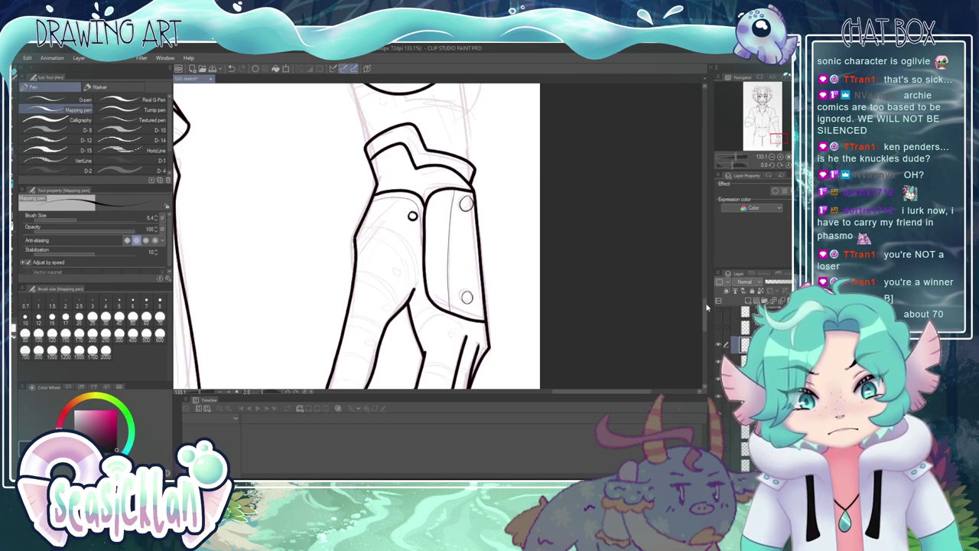
- Ink four curved joint lines across the front finger, from near its tip up toward the knuckle
left_click_drag(704, 310, 704, 327)
scroll(705, 327, "down", 2)
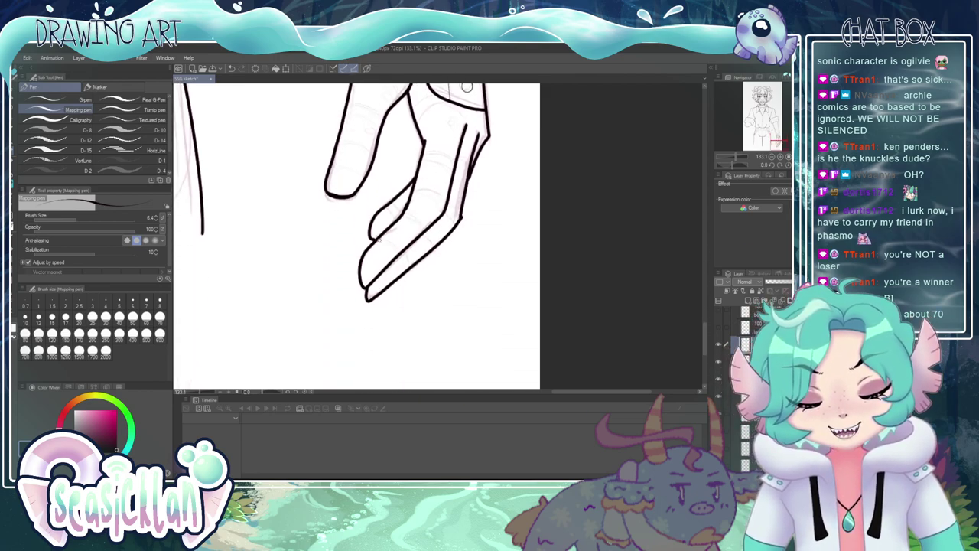
left_click_drag(382, 244, 398, 254)
left_click_drag(404, 215, 427, 226)
mouse_move(415, 191)
left_mouse_down()
mouse_move(443, 195)
mouse_move(445, 208)
mouse_move(441, 181)
mouse_move(445, 198)
left_mouse_up()
key("ctrl+z")
key("ctrl+z")
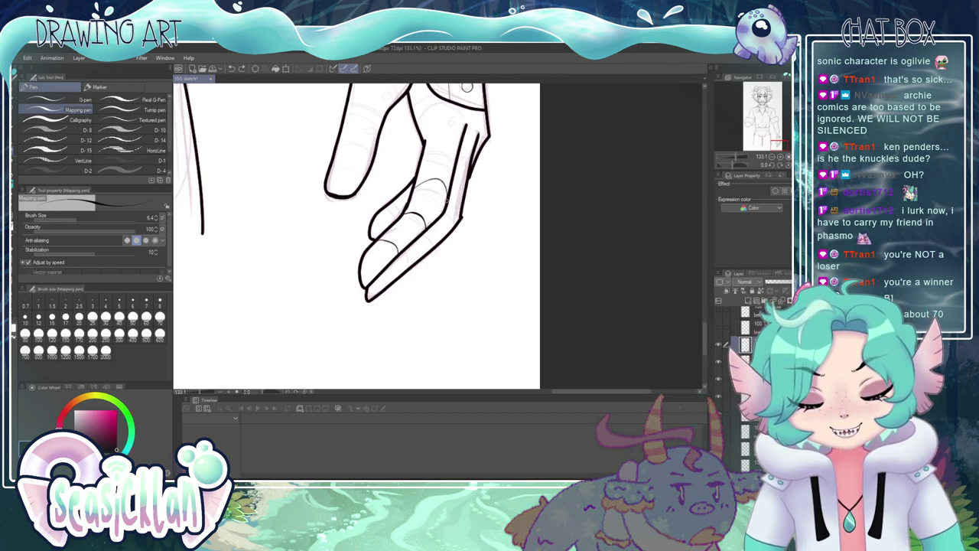
mouse_move(423, 157)
left_mouse_down()
mouse_move(448, 148)
mouse_move(454, 161)
left_mouse_up()
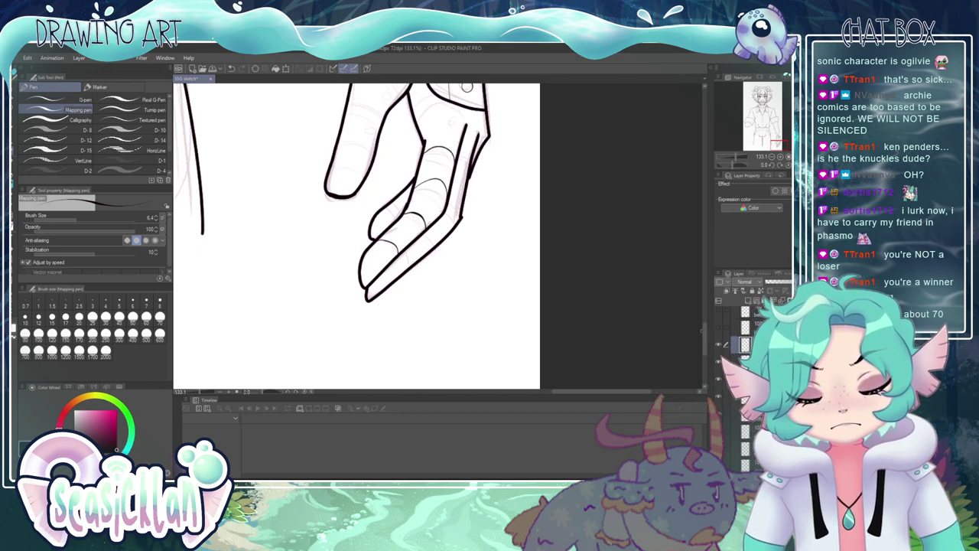
- Ink joint arcs across the narrow neighbouring finger, and cap the front finger's knuckle with a double curve and a small rivet
scroll(705, 330, "up", 2)
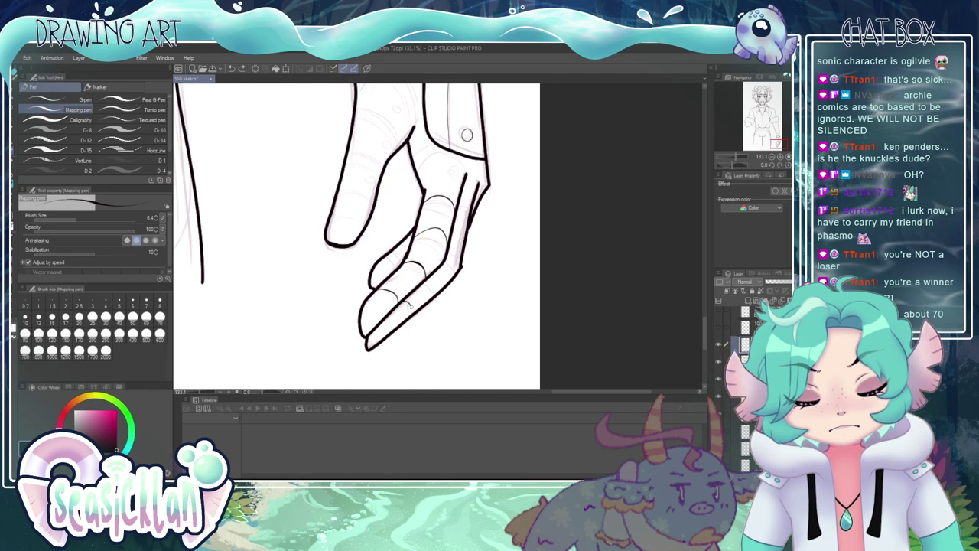
key("ctrl+z")
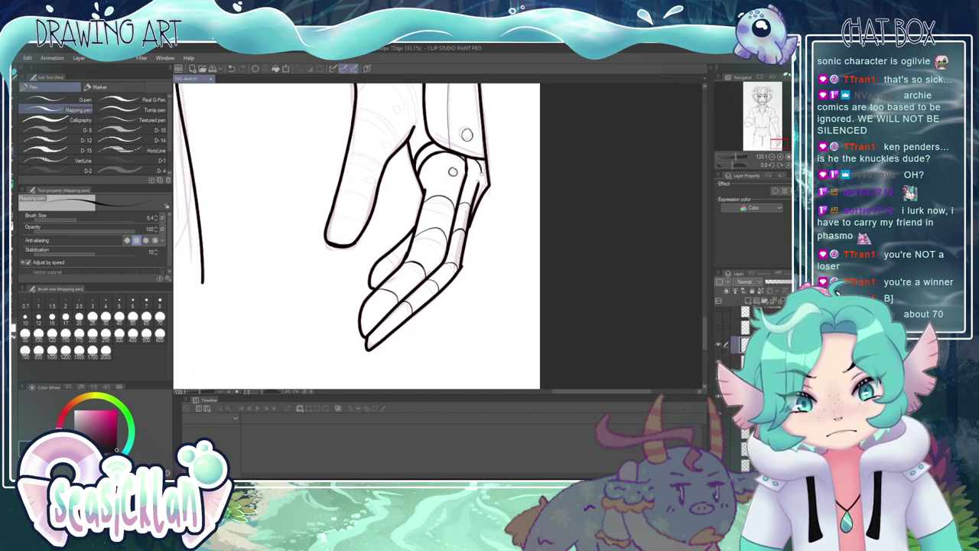
key("ctrl+z")
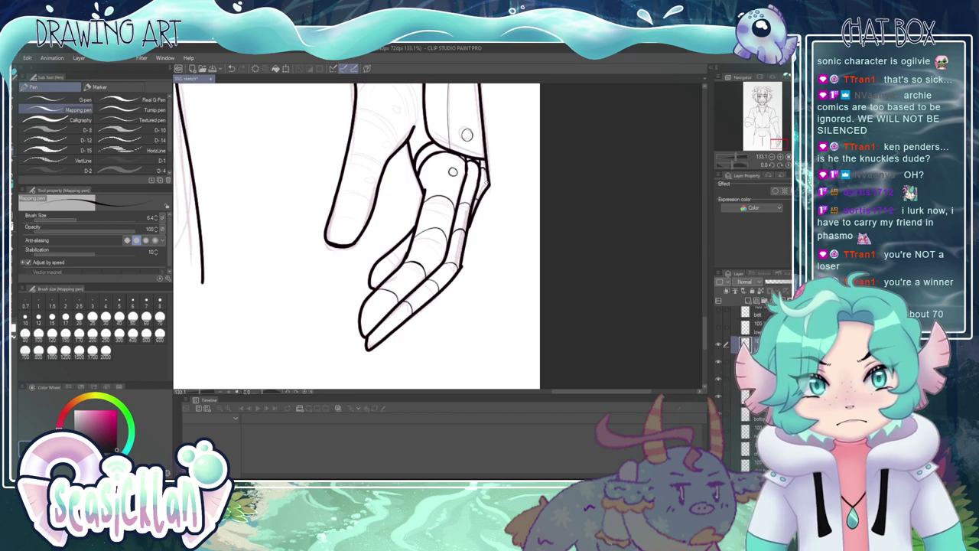
left_click_drag(704, 333, 704, 335)
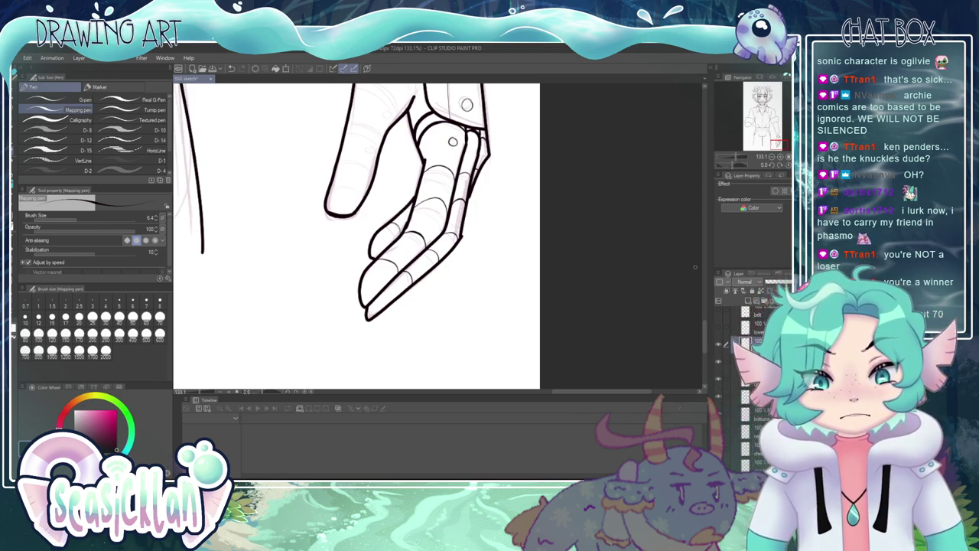
- Ink a rounded double line across the base of the thumb, with a small rivet circle below it
left_click_drag(705, 337, 705, 322)
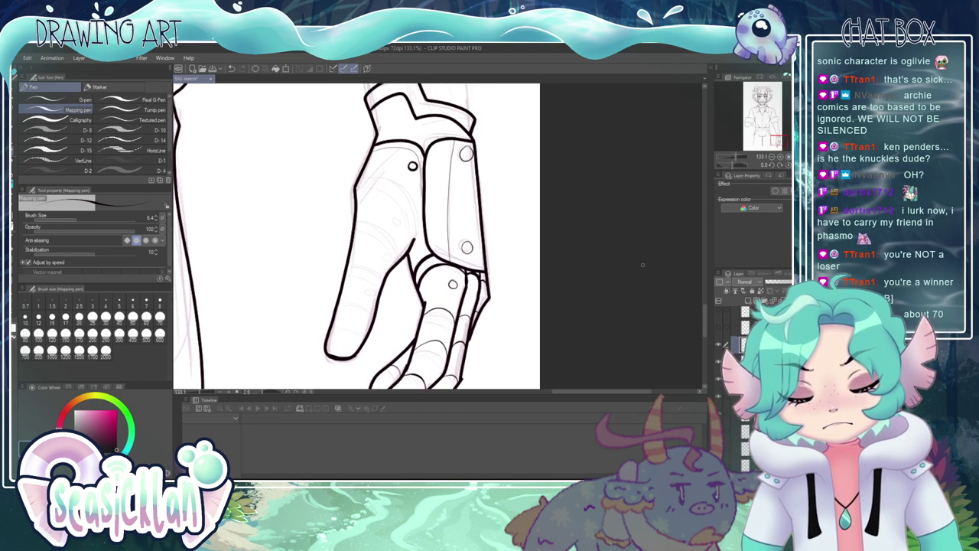
mouse_move(357, 188)
left_mouse_down()
mouse_move(392, 180)
mouse_move(415, 221)
mouse_move(414, 241)
left_mouse_up()
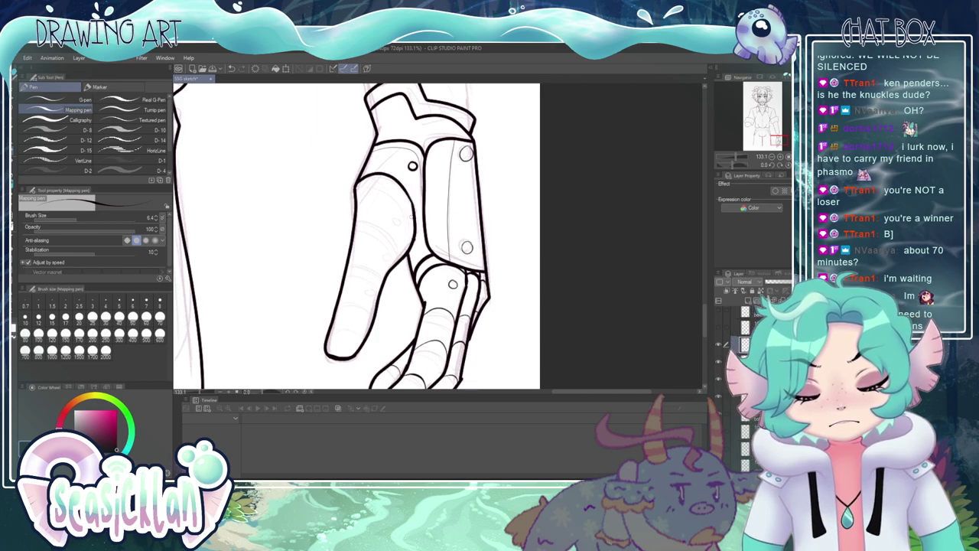
mouse_move(357, 185)
left_mouse_down()
mouse_move(390, 191)
mouse_move(405, 220)
left_mouse_up()
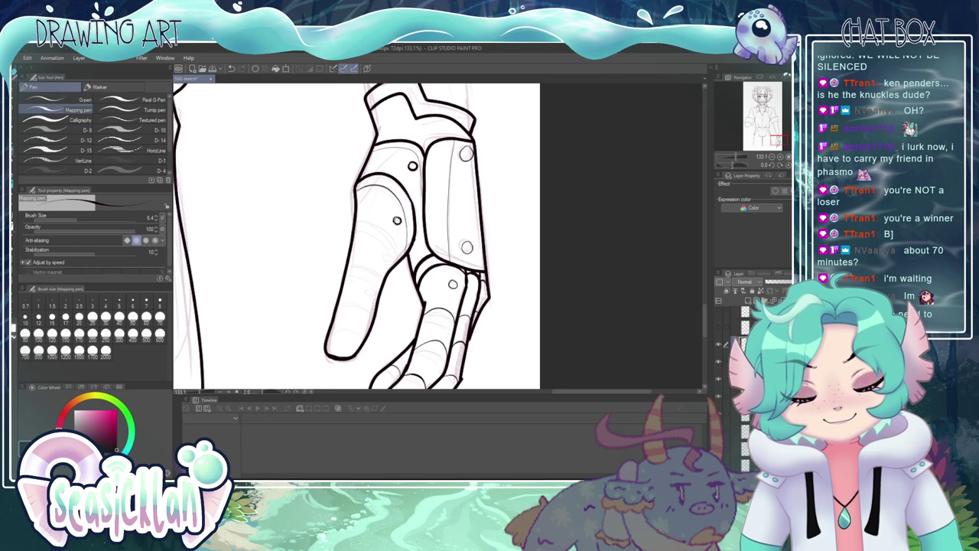
key("ctrl+z")
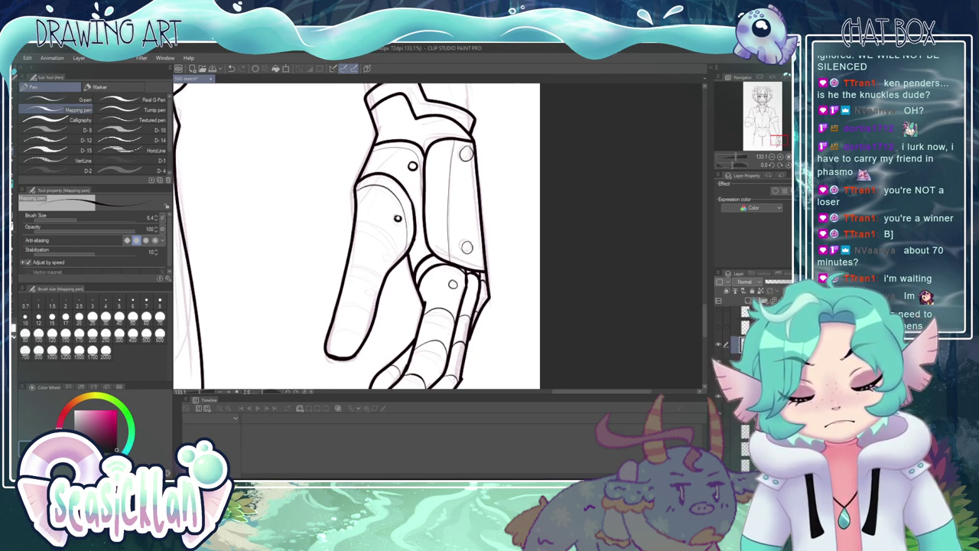
- Ink two curved double joint lines across the middle of the thumb, with a small rivet circle between them
left_click_drag(356, 221, 390, 240)
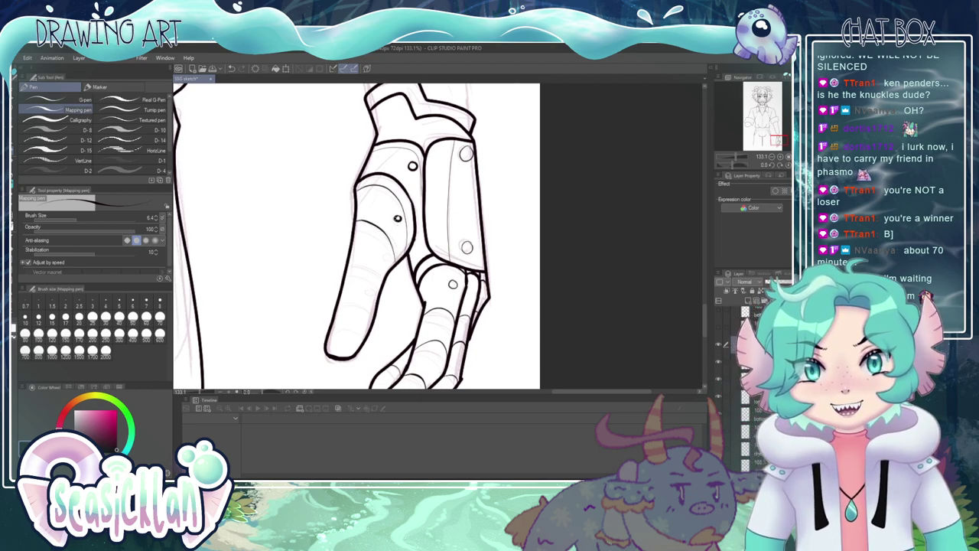
key("ctrl+z")
left_click_drag(355, 222, 396, 260)
key("ctrl+z")
left_click_drag(354, 224, 398, 262)
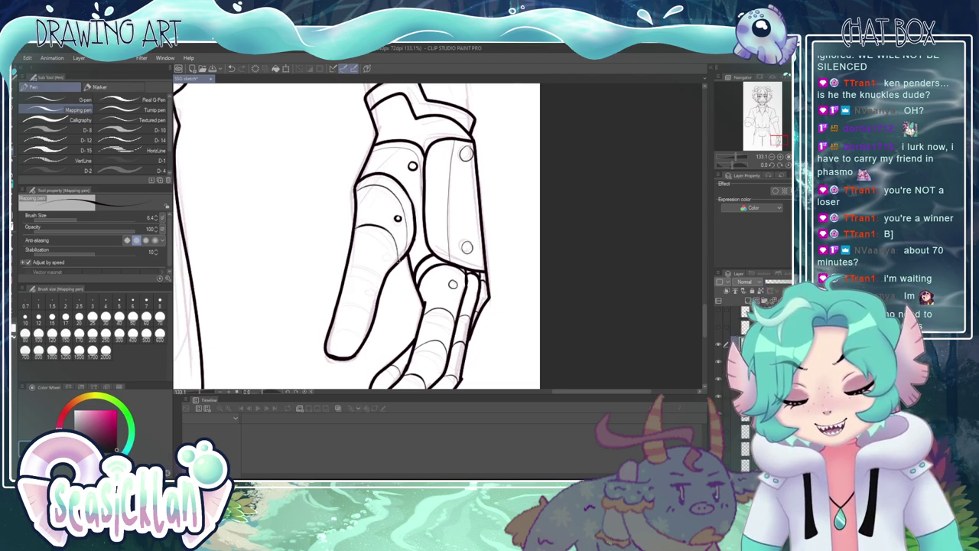
key("ctrl+z")
left_click_drag(356, 225, 398, 263)
key("ctrl+z")
left_click_drag(363, 223, 398, 262)
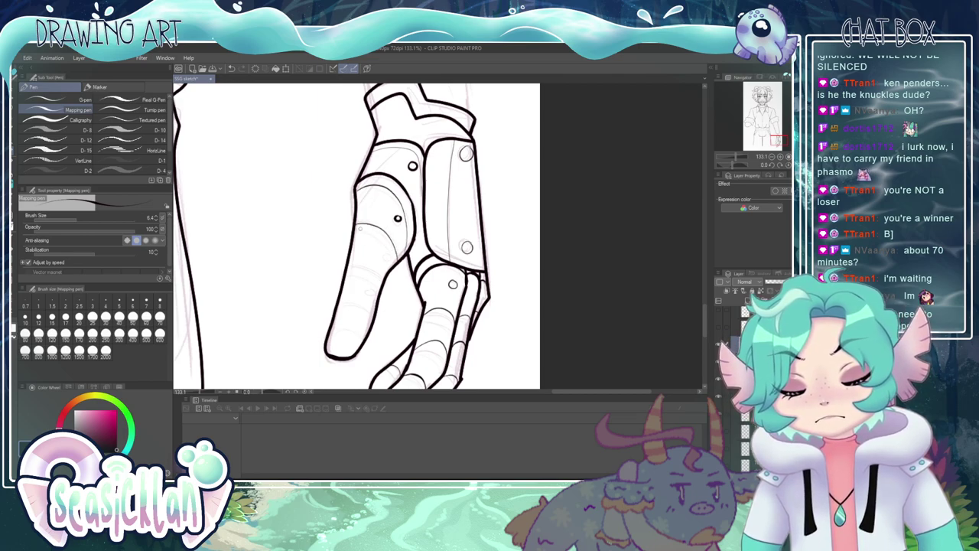
left_click_drag(354, 227, 394, 263)
key("ctrl+z")
left_click_drag(354, 228, 396, 264)
key("ctrl+z")
mouse_move(356, 230)
left_mouse_down()
mouse_move(393, 264)
mouse_move(382, 254)
left_mouse_up()
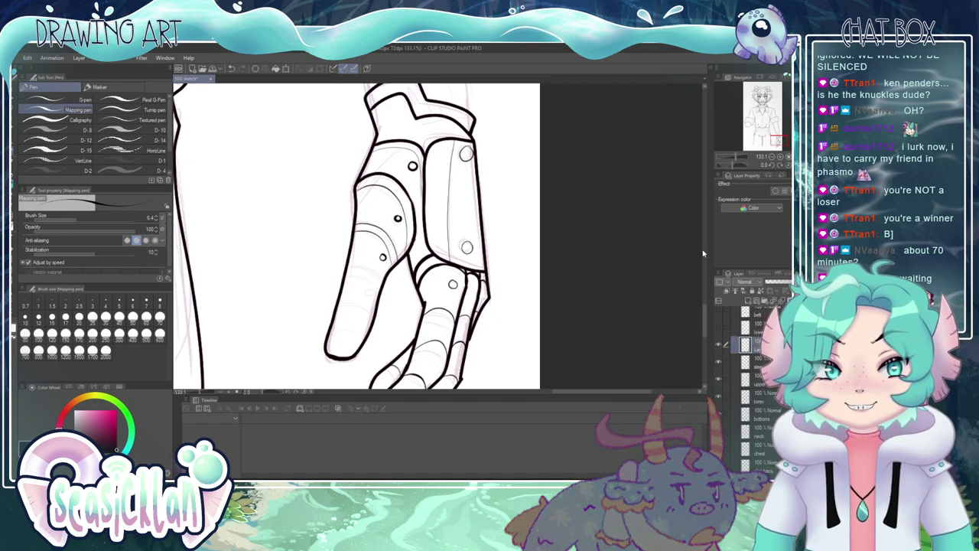
scroll(705, 245, "up", 10)
scroll(687, 226, "down", 10)
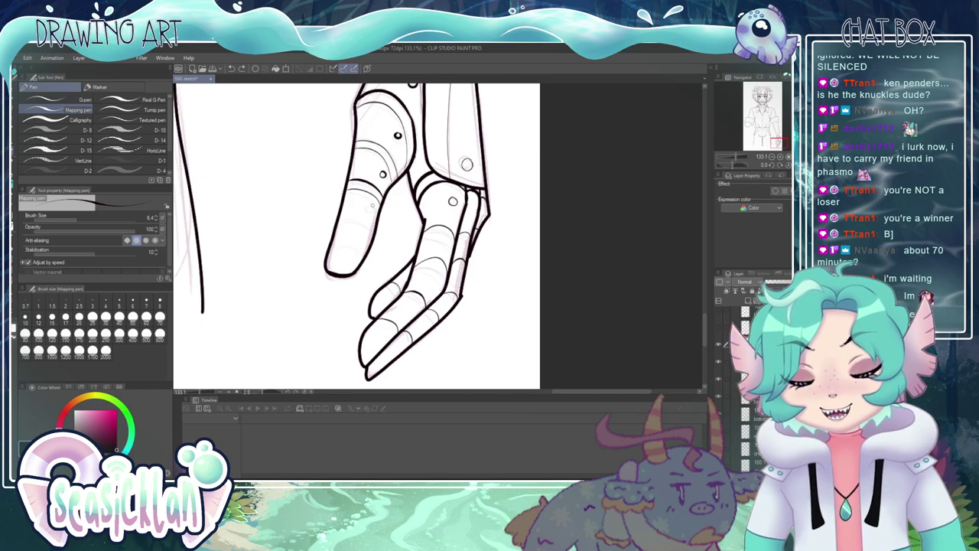
- Ink curved double joint lines with rivets across the thumb's outer segment, and a small rivet on the wrist cuff
left_click_drag(338, 223, 361, 218)
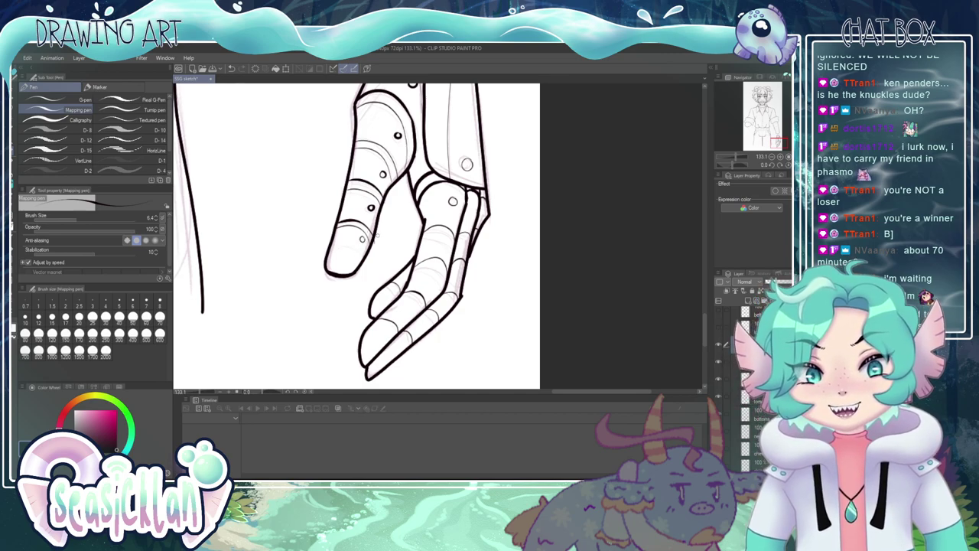
scroll(358, 263, "down", 6)
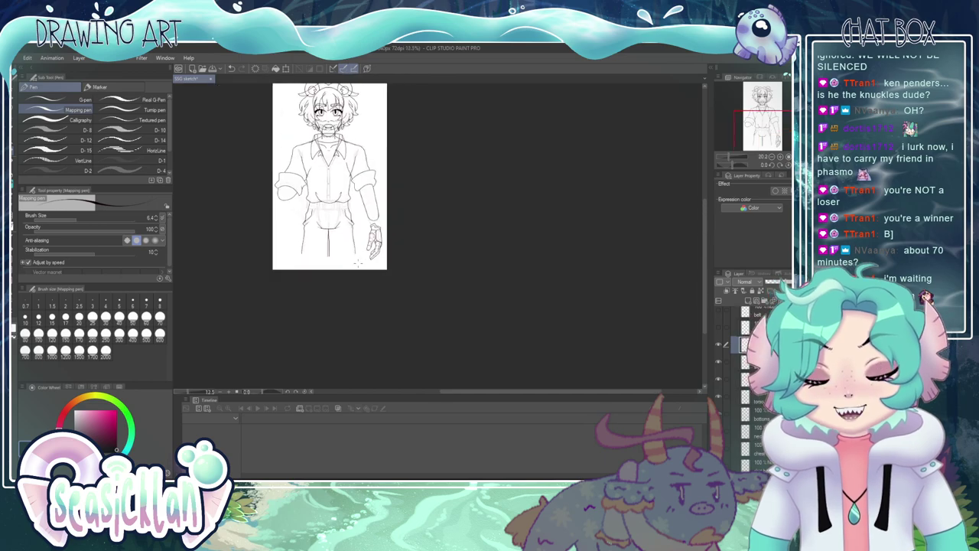
scroll(358, 263, "down", 2)
scroll(367, 267, "up", 4)
scroll(418, 277, "down", 2)
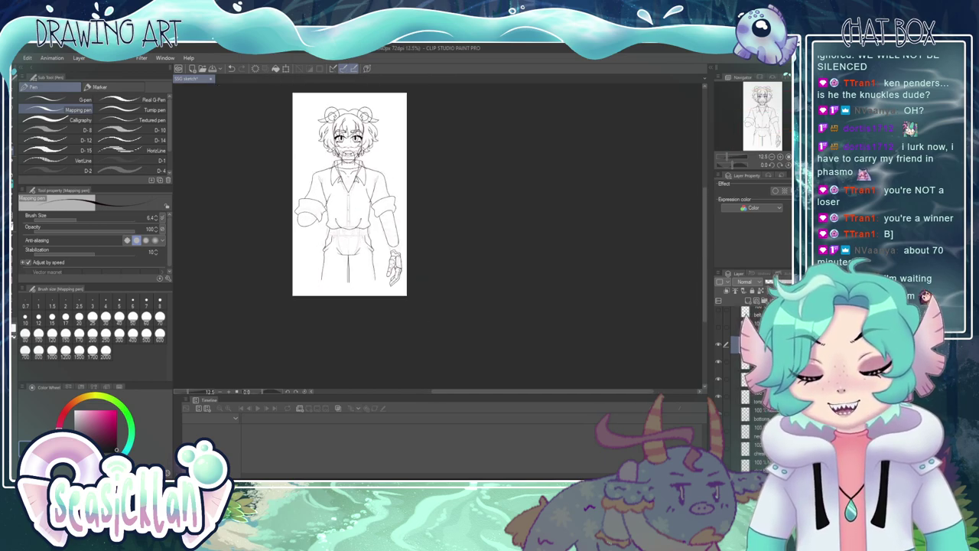
scroll(345, 134, "up", 2)
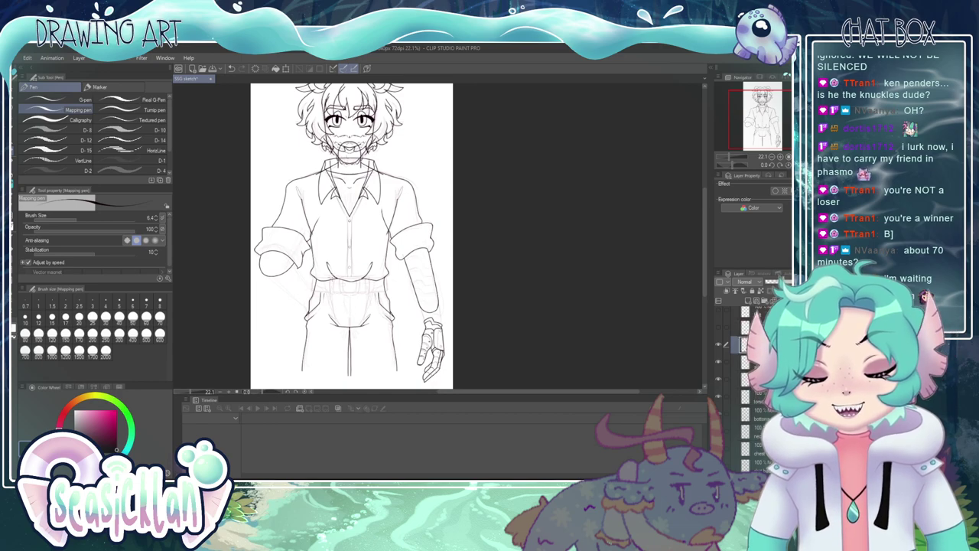
scroll(344, 200, "up", 5)
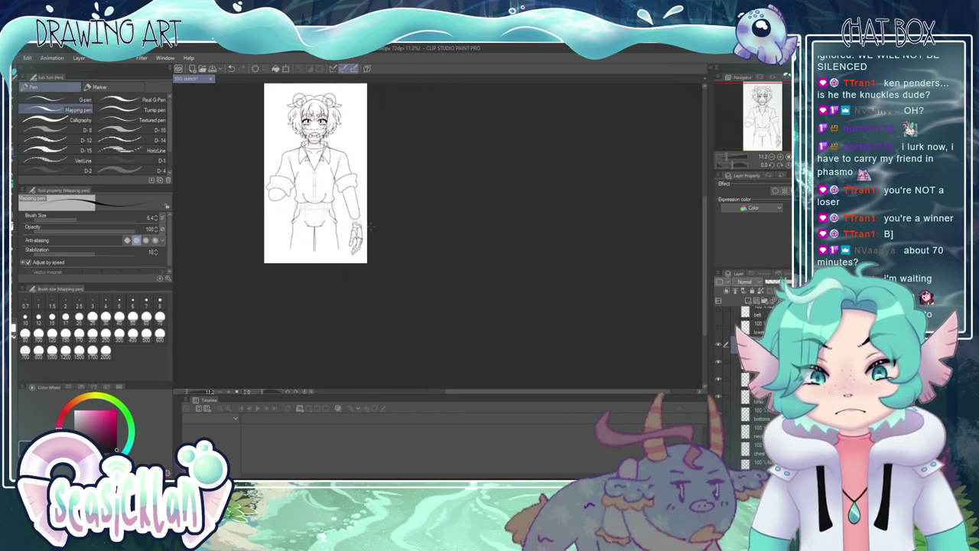
scroll(345, 199, "up", 4)
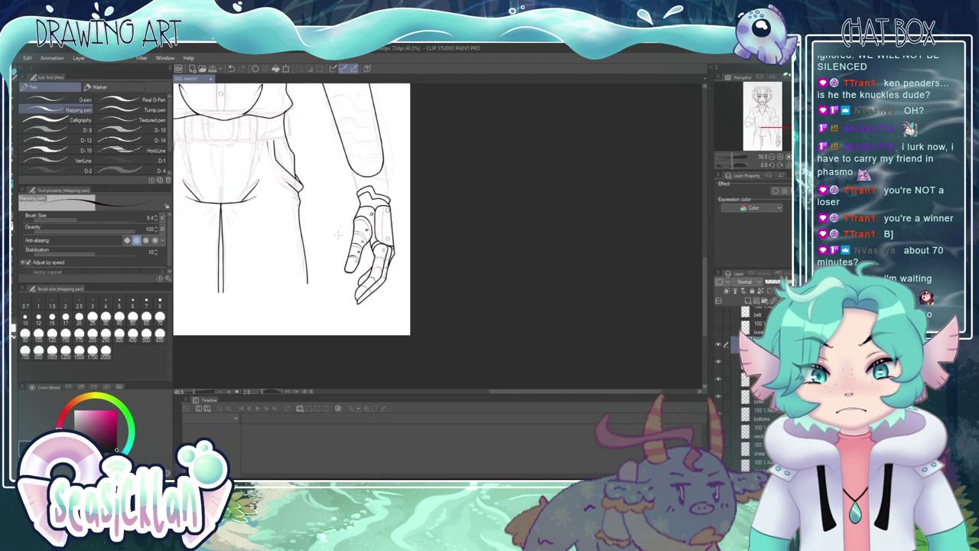
scroll(374, 174, "down", 3)
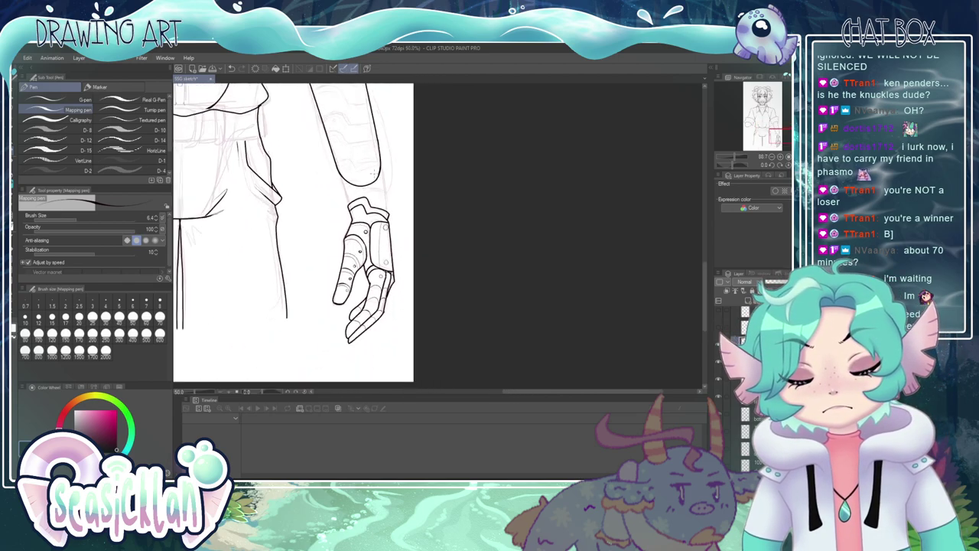
scroll(367, 229, "up", 2)
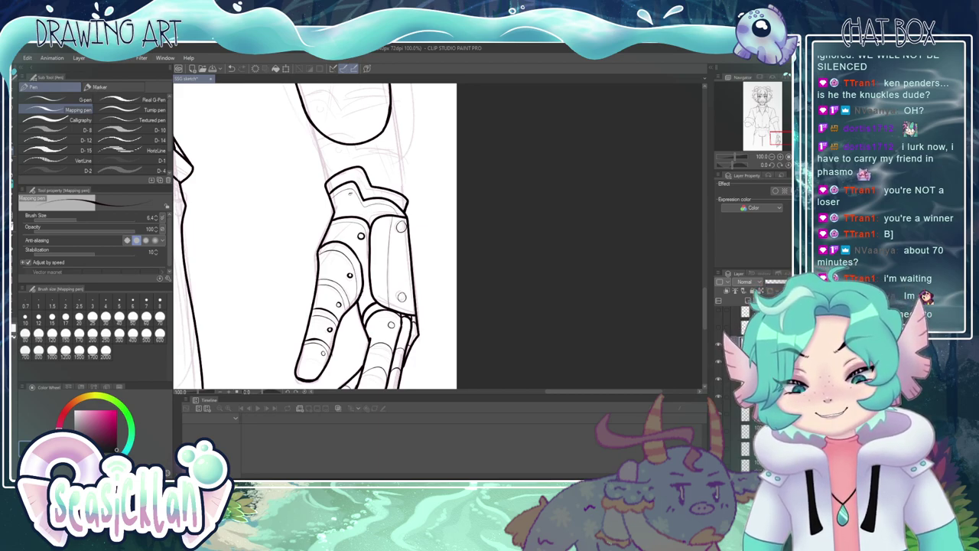
left_click_drag(352, 193, 351, 192)
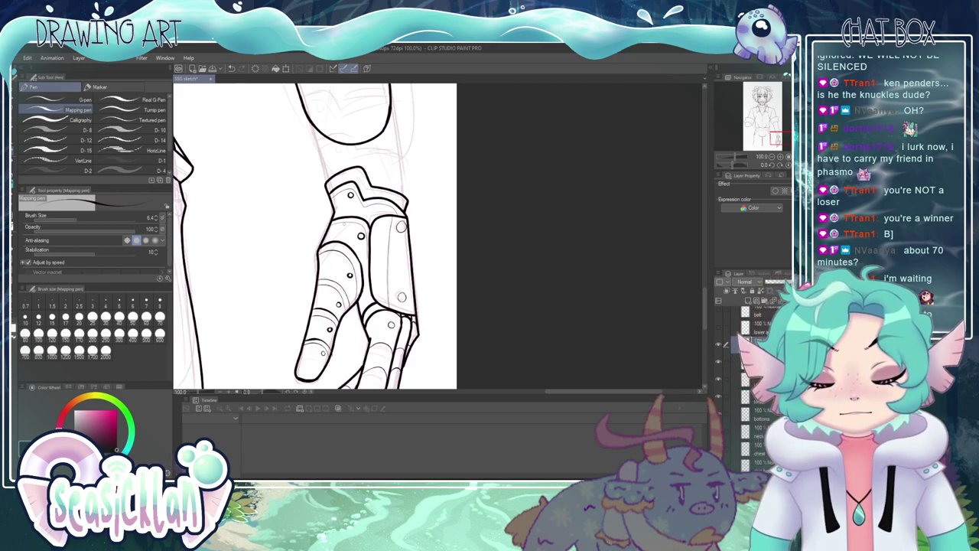
- Compare the arm layers' visibility and show the hidden layer holding the lower forearm line art
scroll(333, 181, "down", 3)
scroll(342, 164, "down", 5)
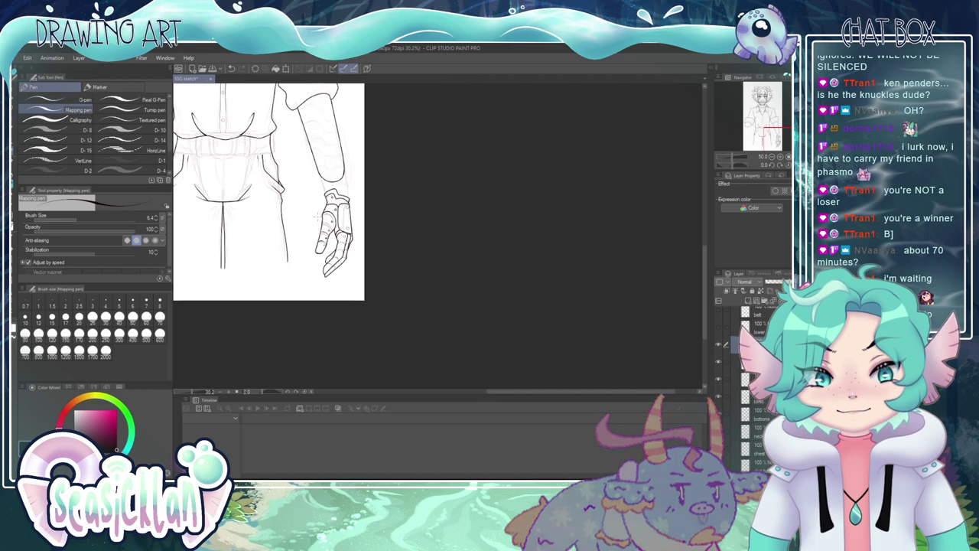
scroll(342, 164, "up", 1)
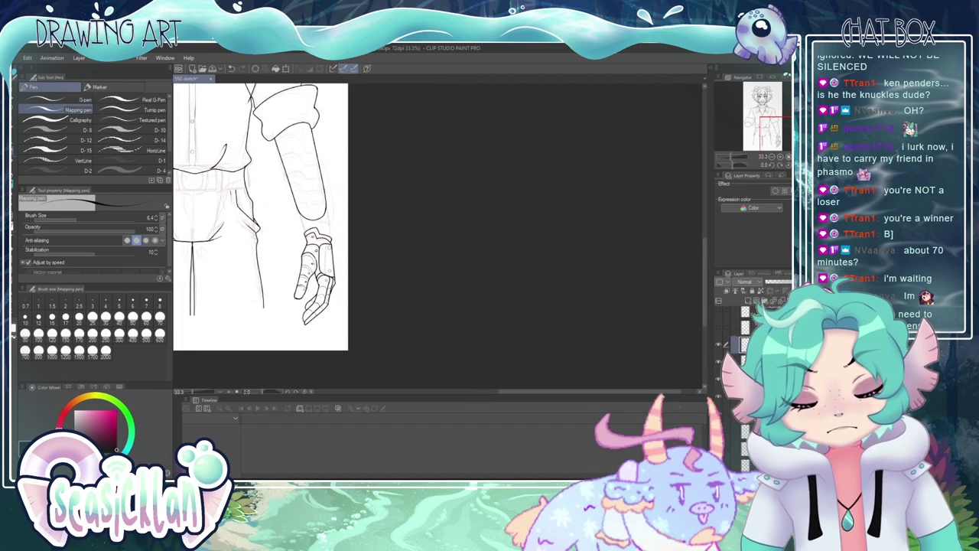
left_click(719, 362)
left_click(719, 362)
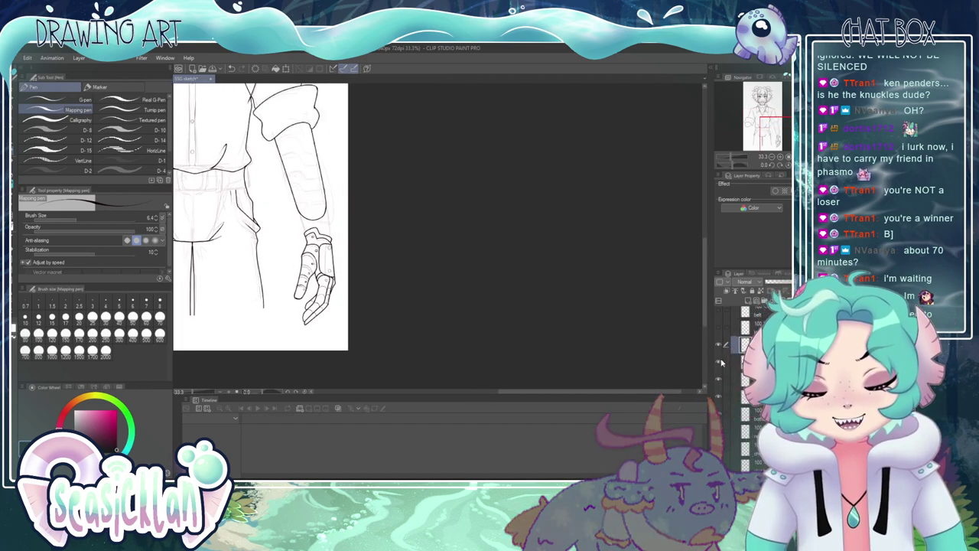
left_click(718, 328)
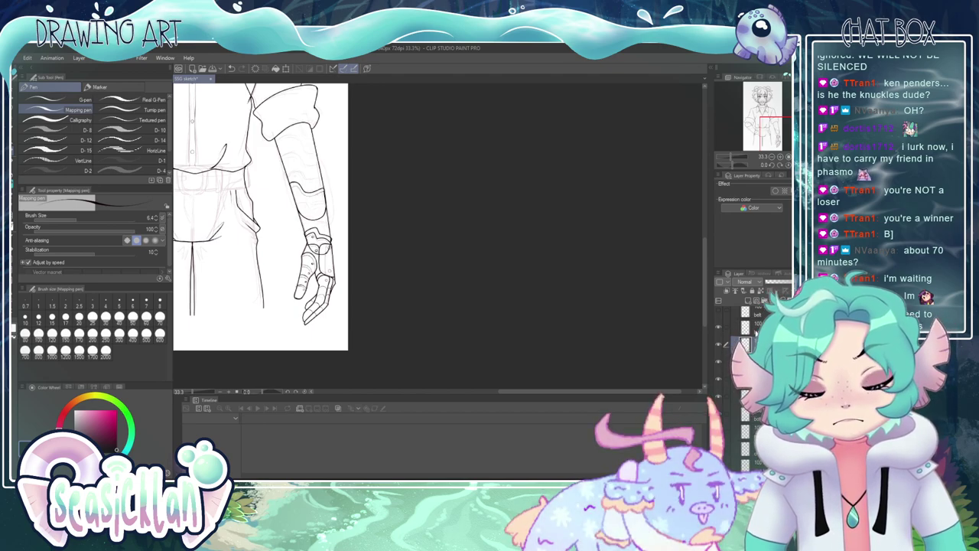
left_click(719, 328)
left_click(719, 329)
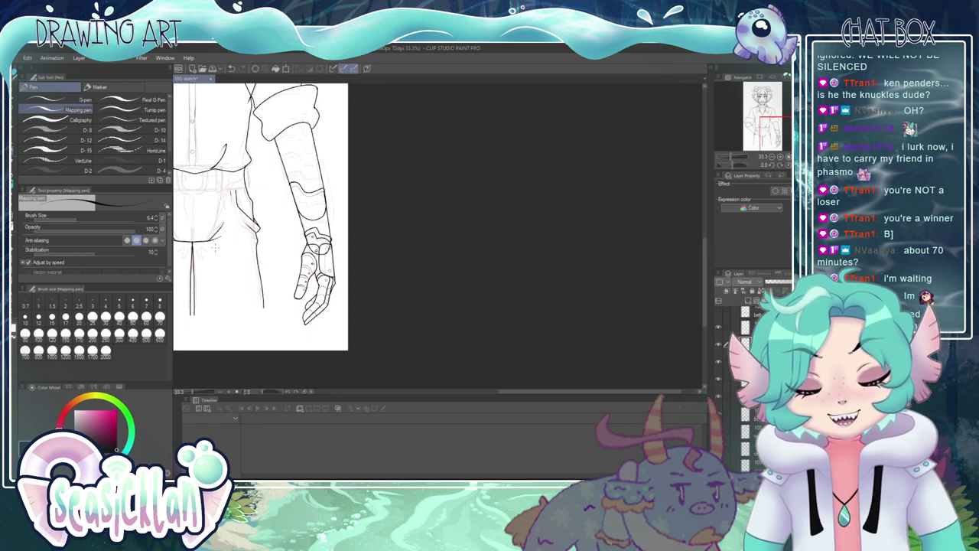
- Ink two stepped plate seams with thin parallel lines across the lower forearm, adding a small rivet circle below each
scroll(308, 176, "up", 3)
scroll(308, 176, "up", 4)
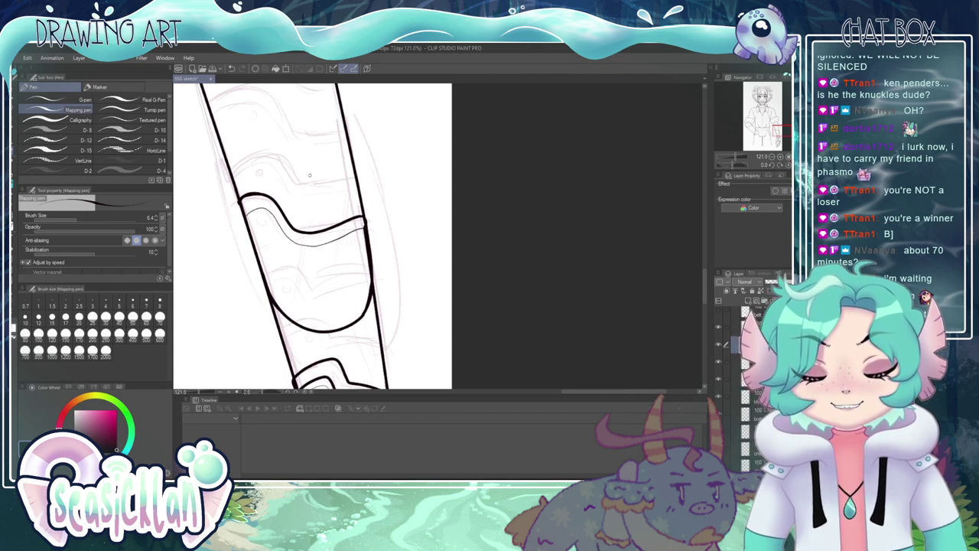
left_click_drag(706, 282, 705, 291)
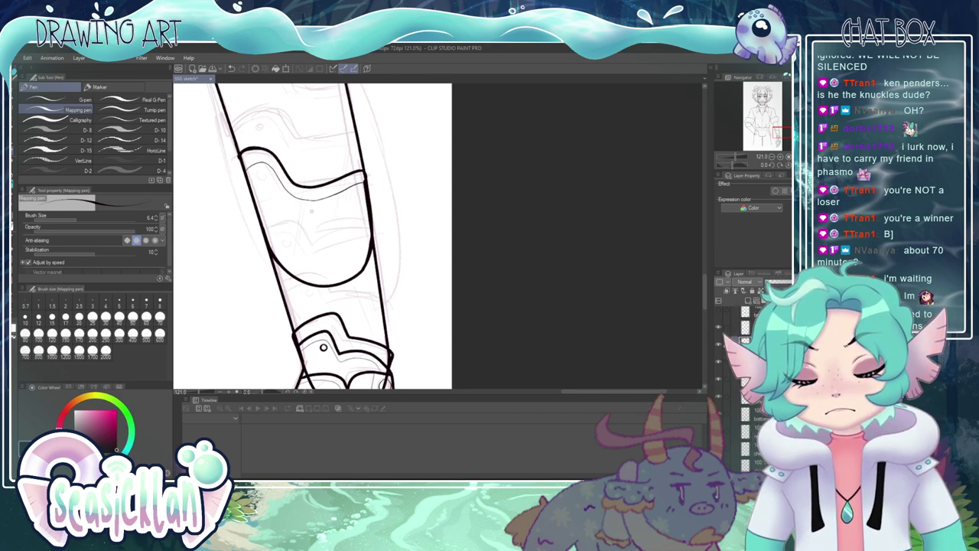
left_click(718, 345)
left_click(718, 345)
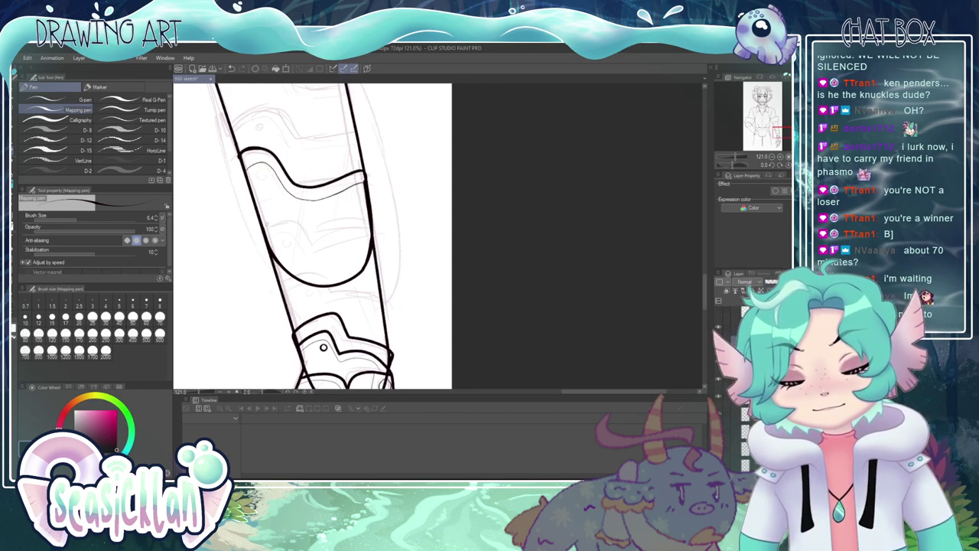
mouse_move(264, 231)
left_mouse_down()
mouse_move(313, 242)
mouse_move(362, 225)
left_mouse_up()
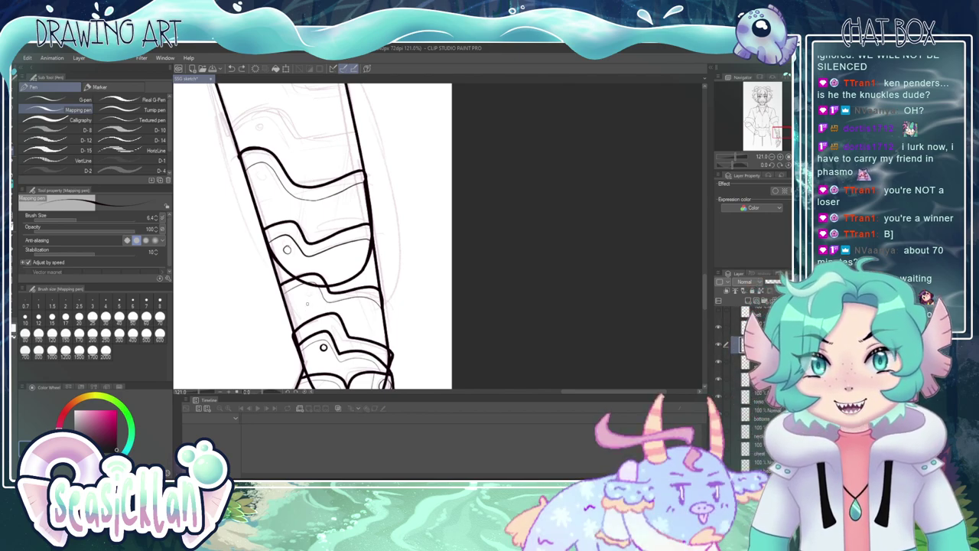
left_click_drag(310, 287, 311, 287)
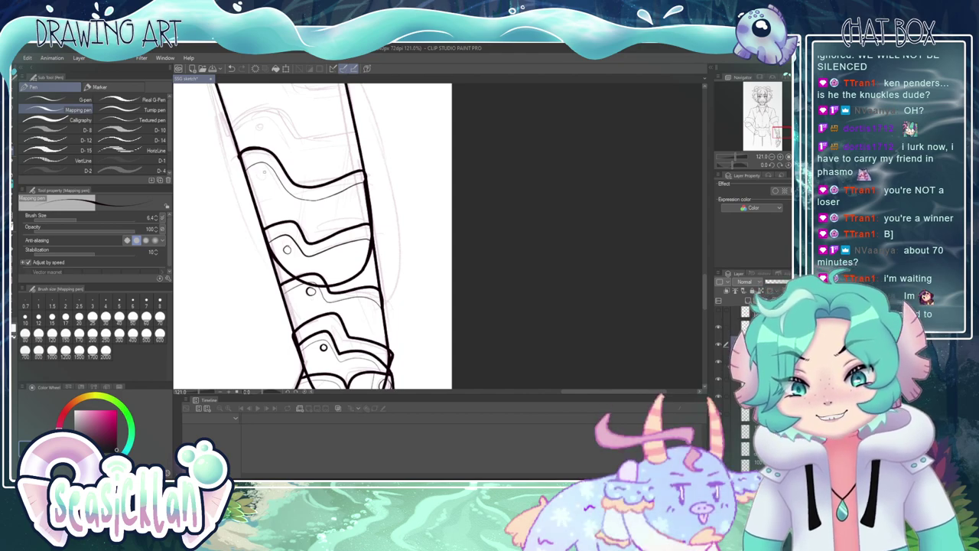
- Ink a small rivet circle under the uppermost wavy seam of the lower forearm
left_click(719, 345)
left_click(719, 345)
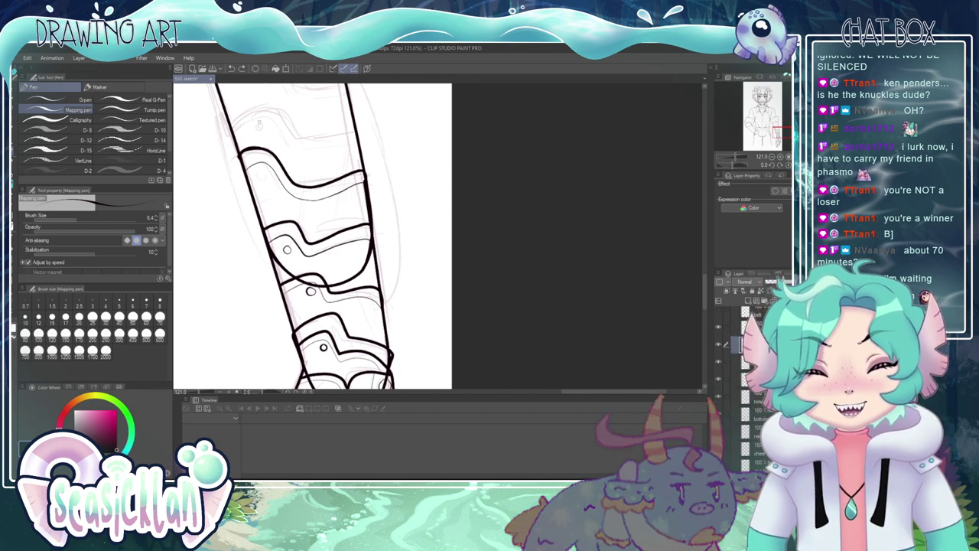
left_click_drag(260, 171, 262, 171)
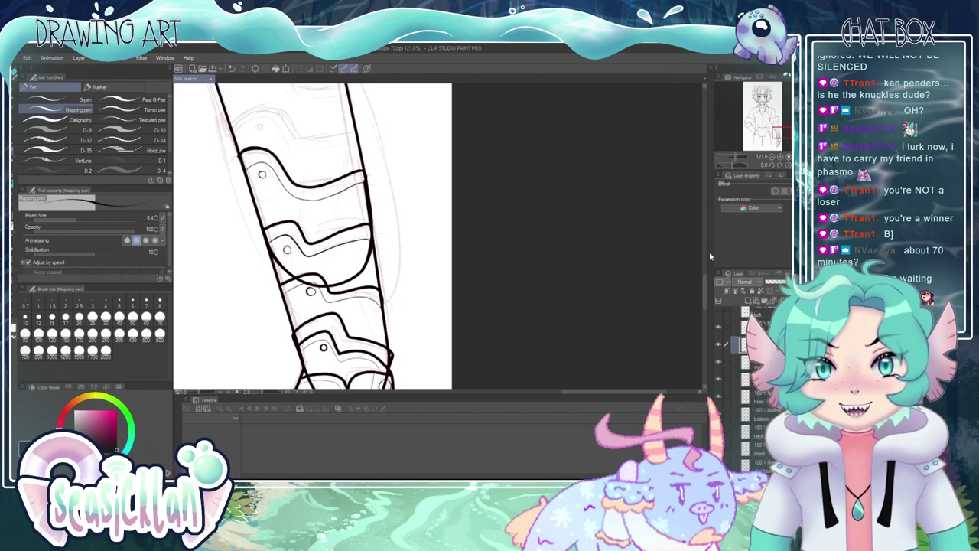
- Toggle the arm layers' visibility to check which one holds the rounded upper forearm outline
mouse_move(705, 286)
left_mouse_down()
mouse_move(699, 297)
mouse_move(701, 285)
left_mouse_up()
left_click(718, 345)
left_click(720, 345)
left_click(720, 327)
left_click(720, 345)
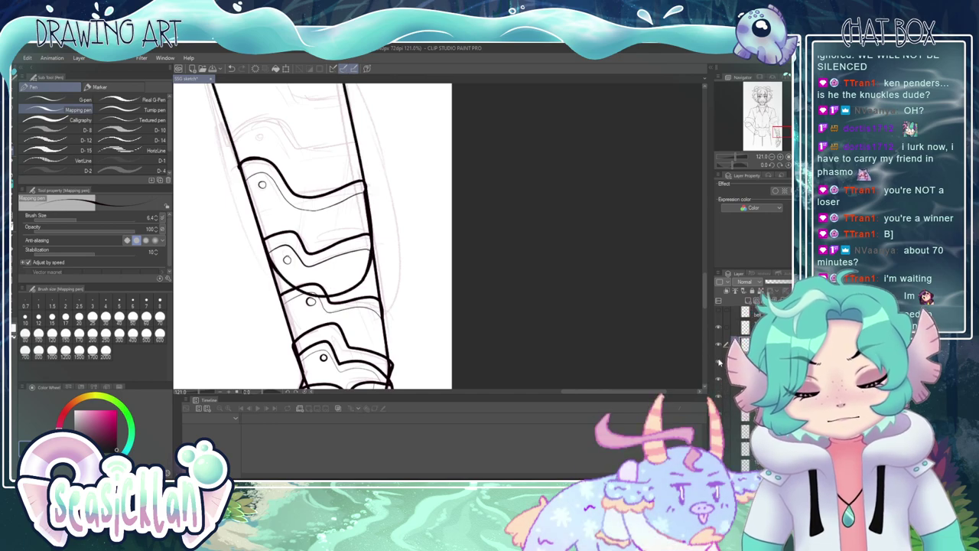
left_click(719, 362)
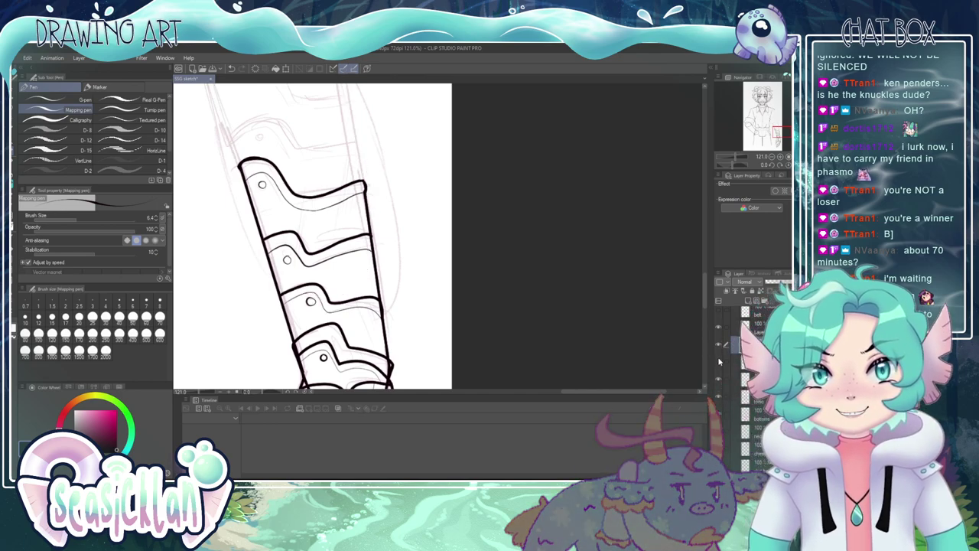
left_click(719, 362)
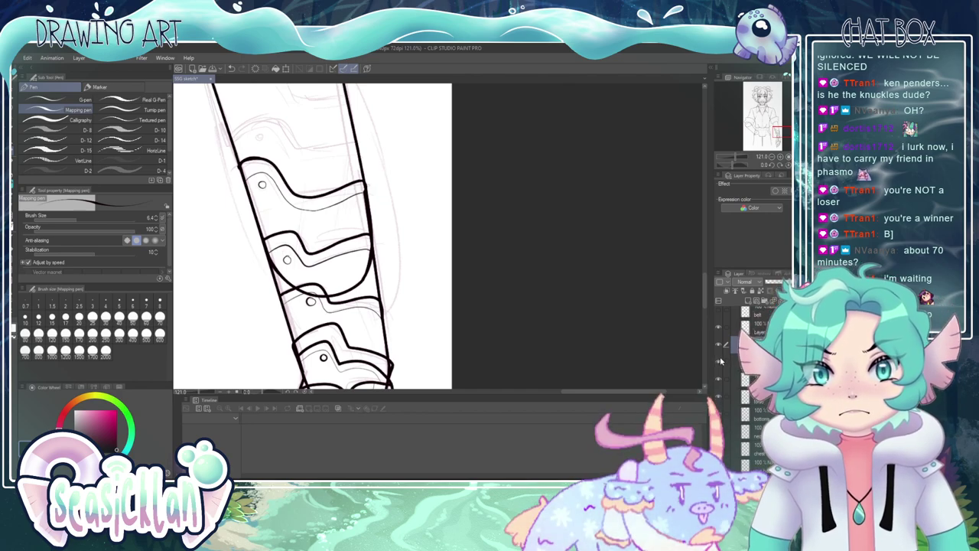
left_click(719, 361)
left_click(719, 361)
- On the upper forearm layer, ink a stepped plate seam across the forearm just above the existing plates, retrying the stroke
scroll(703, 297, "up", 1)
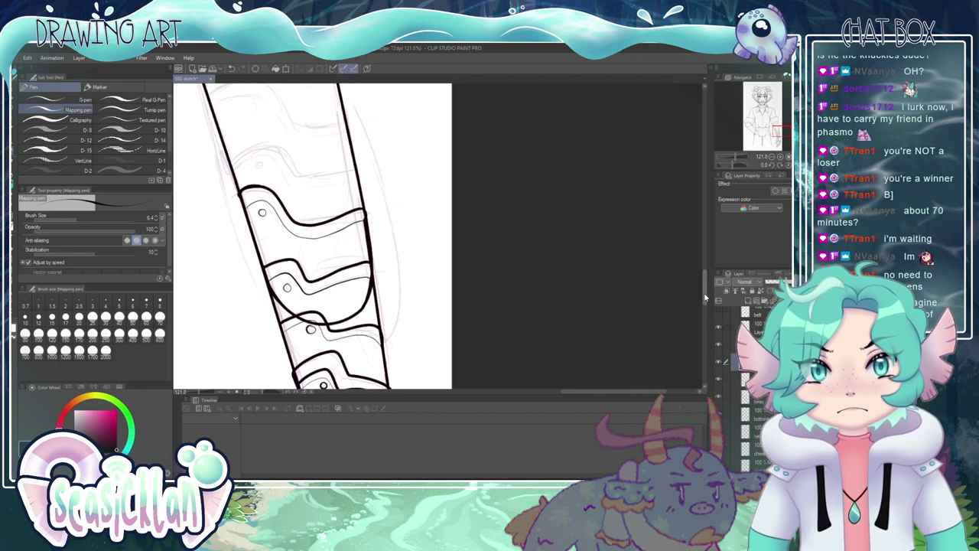
scroll(704, 297, "up", 2)
scroll(705, 297, "down", 1)
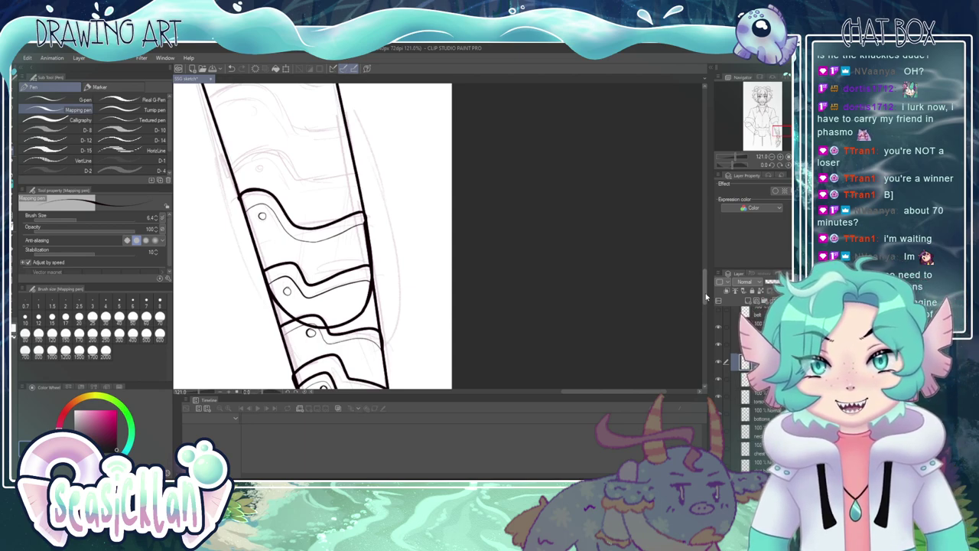
scroll(706, 294, "up", 5)
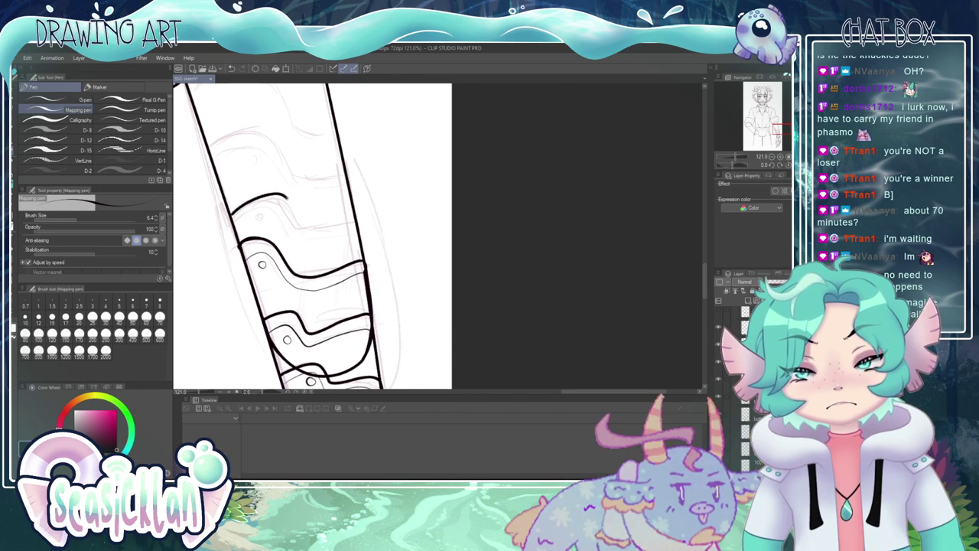
mouse_move(231, 215)
left_mouse_down()
mouse_move(288, 200)
mouse_move(337, 218)
left_mouse_up()
key("ctrl+z")
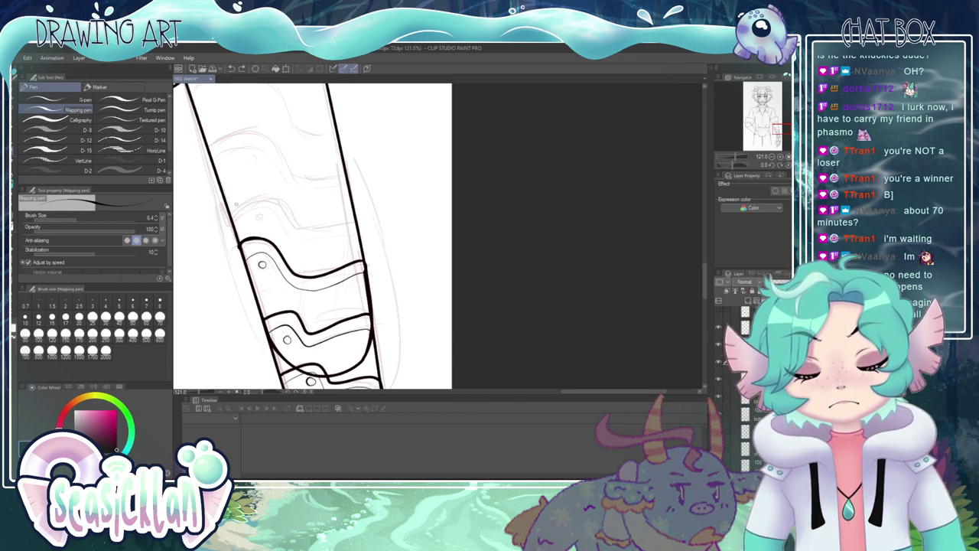
mouse_move(232, 217)
left_mouse_down()
mouse_move(277, 197)
mouse_move(297, 223)
left_mouse_up()
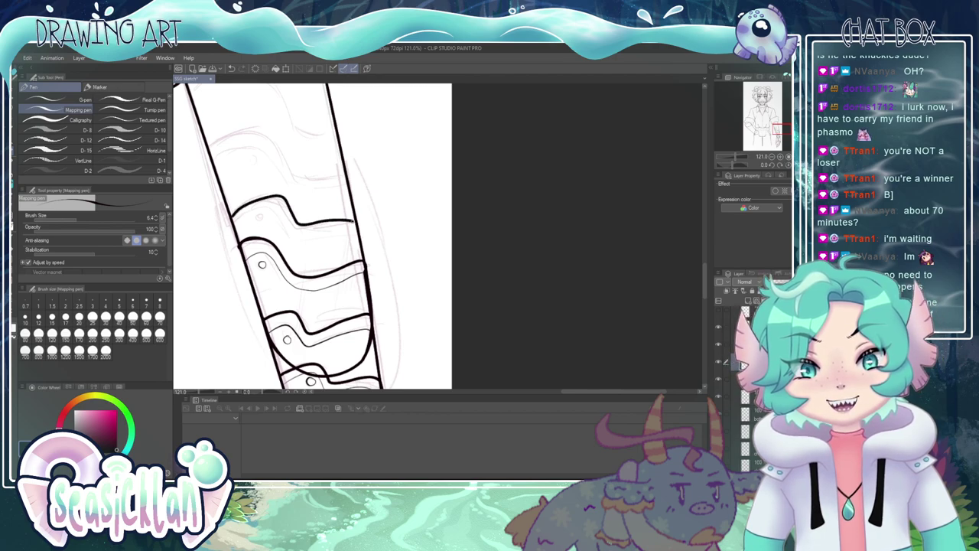
key("ctrl+z")
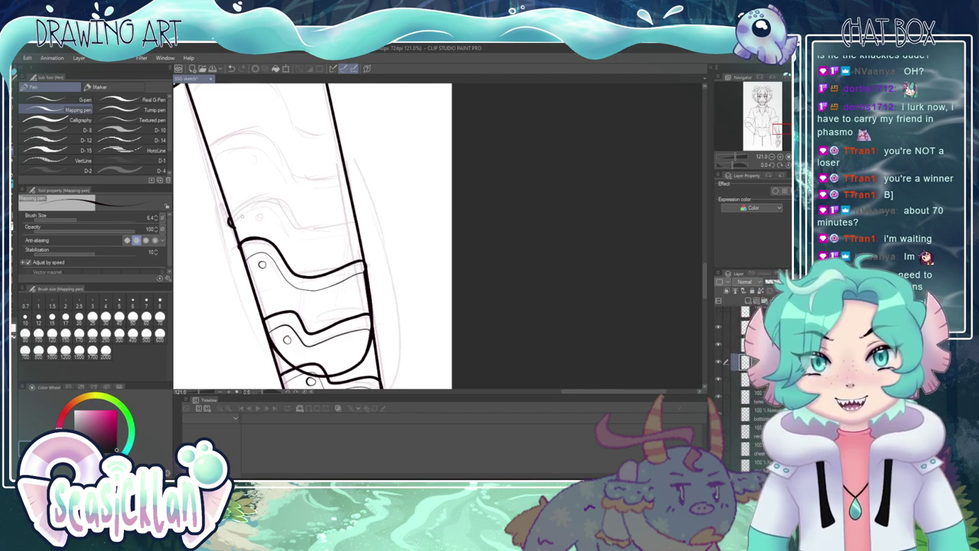
mouse_move(232, 222)
left_mouse_down()
mouse_move(265, 210)
mouse_move(321, 231)
mouse_move(354, 224)
left_mouse_up()
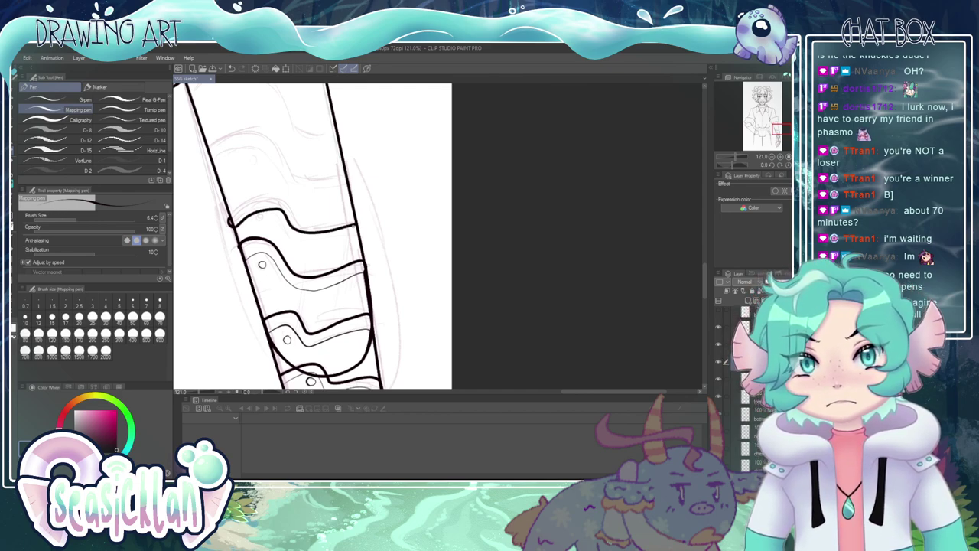
mouse_move(231, 222)
left_mouse_down()
mouse_move(265, 209)
mouse_move(315, 228)
mouse_move(351, 221)
left_mouse_up()
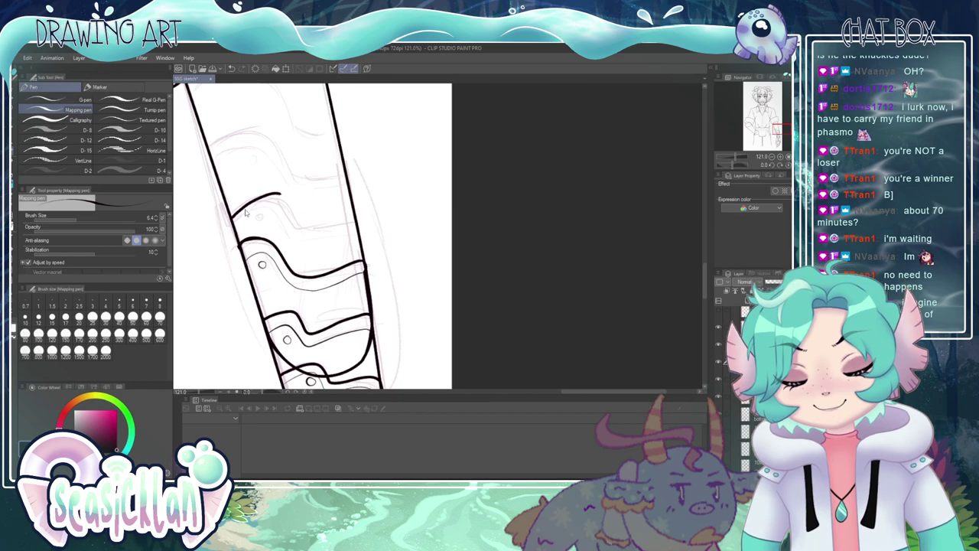
left_click_drag(231, 216, 279, 199)
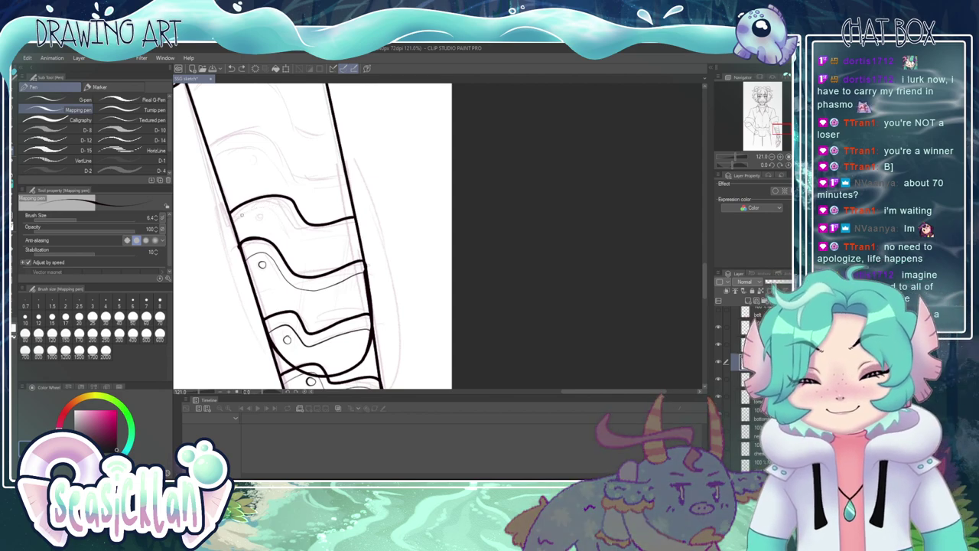
- Try to ink a second parallel line just beneath the new forearm seam
left_click_drag(234, 218, 264, 205)
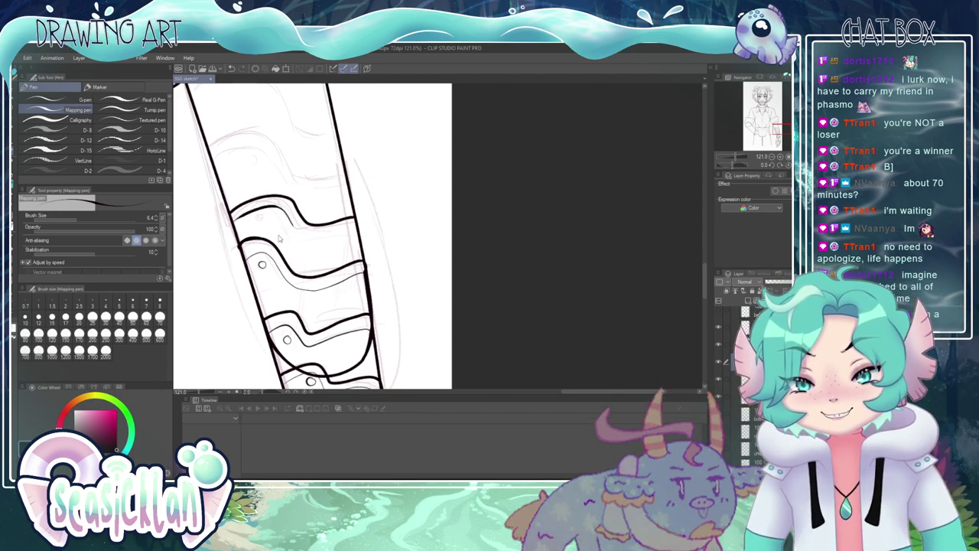
key("ctrl+z")
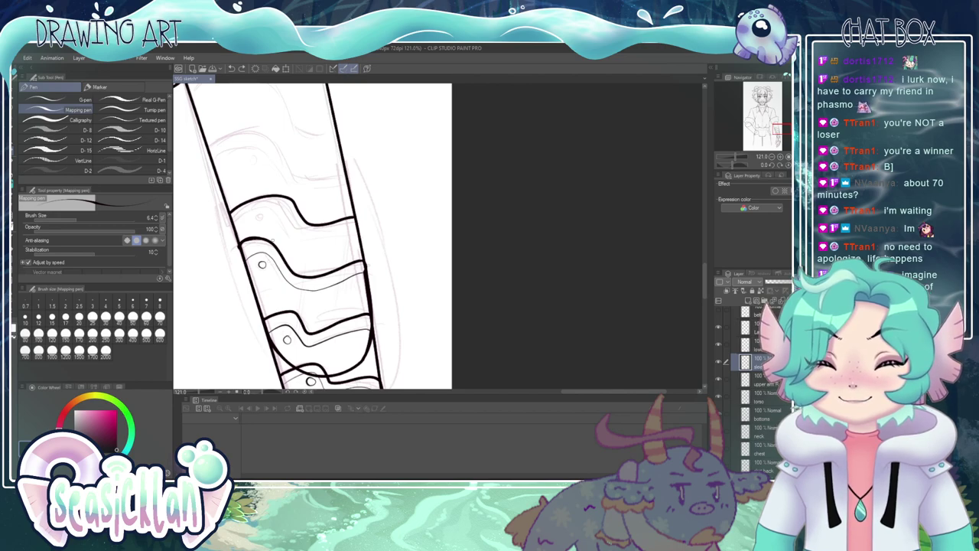
- Ink a thin parallel line and a small rivet circle beneath the stepped seam of the upper forearm
left_click_drag(235, 218, 288, 218)
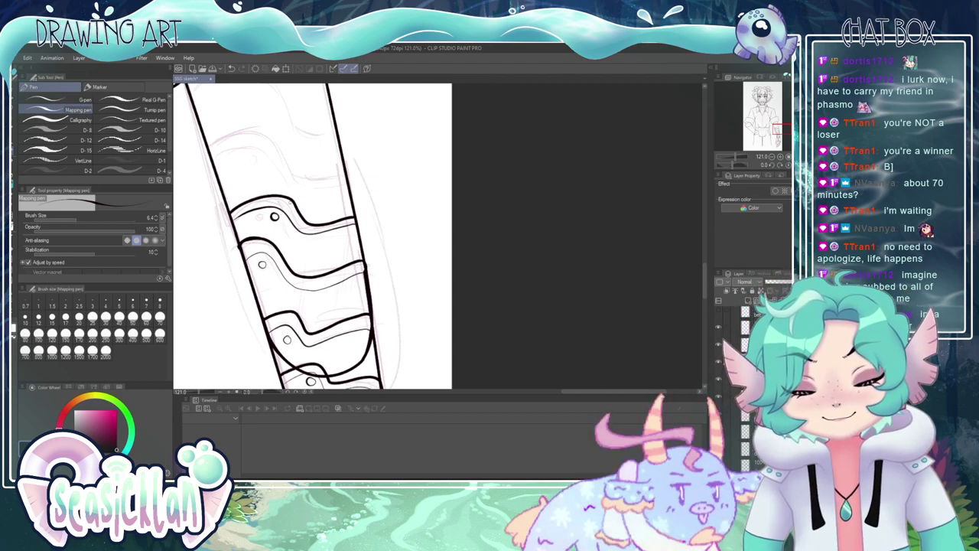
- Ink another wavy plate seam across the forearm above the existing plates, redrawing it with a steeper dip
left_click_drag(704, 282, 701, 266)
mouse_move(211, 222)
left_mouse_down()
mouse_move(296, 220)
mouse_move(348, 248)
left_mouse_up()
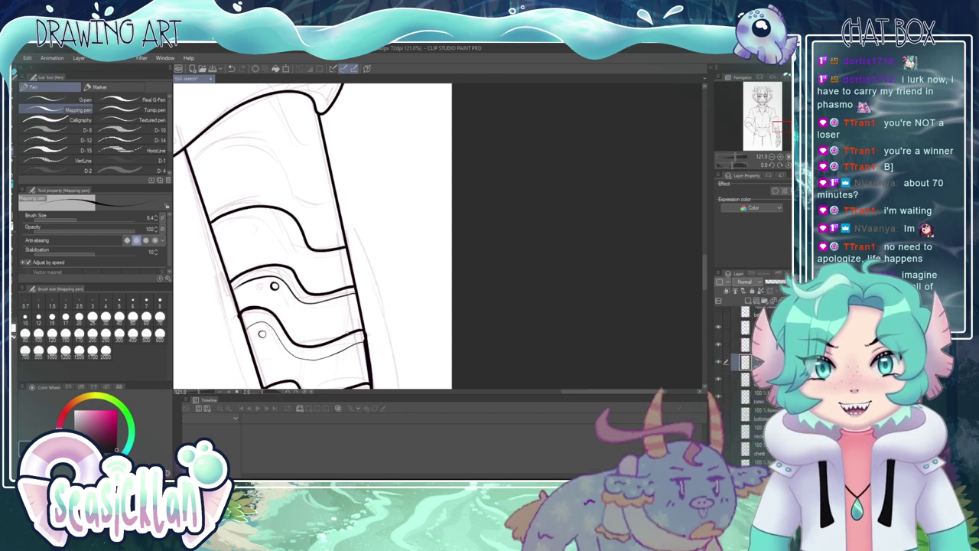
key("ctrl+z")
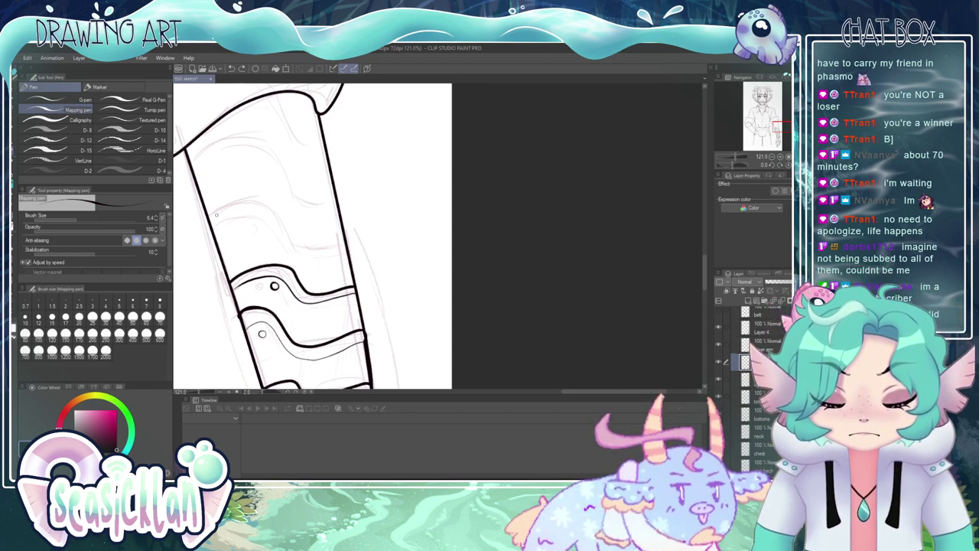
mouse_move(208, 220)
left_mouse_down()
mouse_move(271, 206)
mouse_move(287, 231)
mouse_move(318, 249)
mouse_move(345, 243)
left_mouse_up()
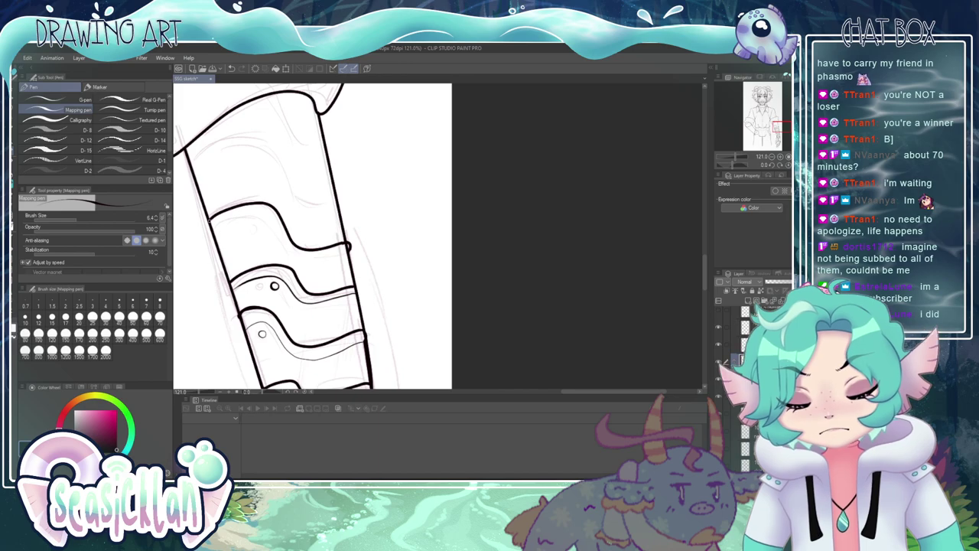
- Ink a thin parallel line just beneath the new wavy seam, retrying the stroke until it follows the curve
mouse_move(213, 227)
left_mouse_down()
mouse_move(260, 219)
mouse_move(301, 252)
left_mouse_up()
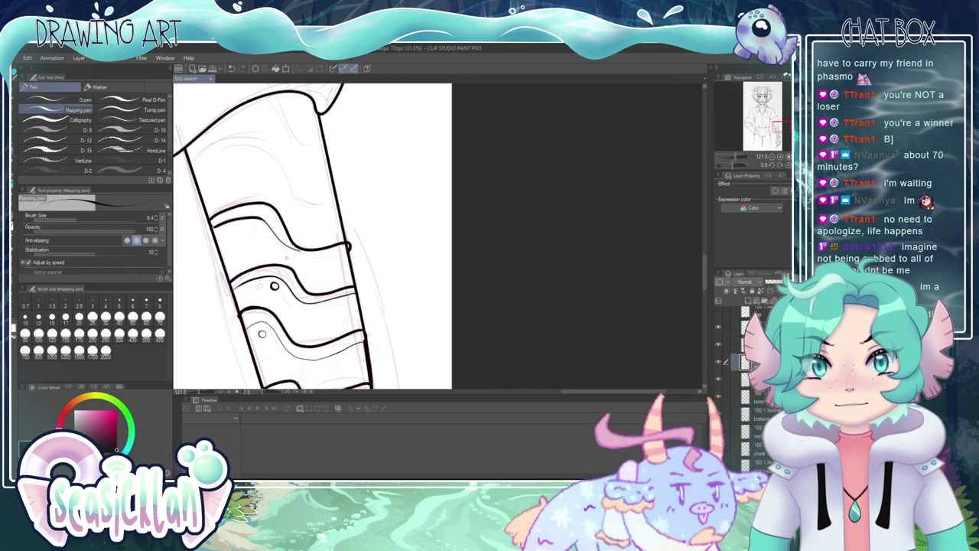
key("ctrl+z")
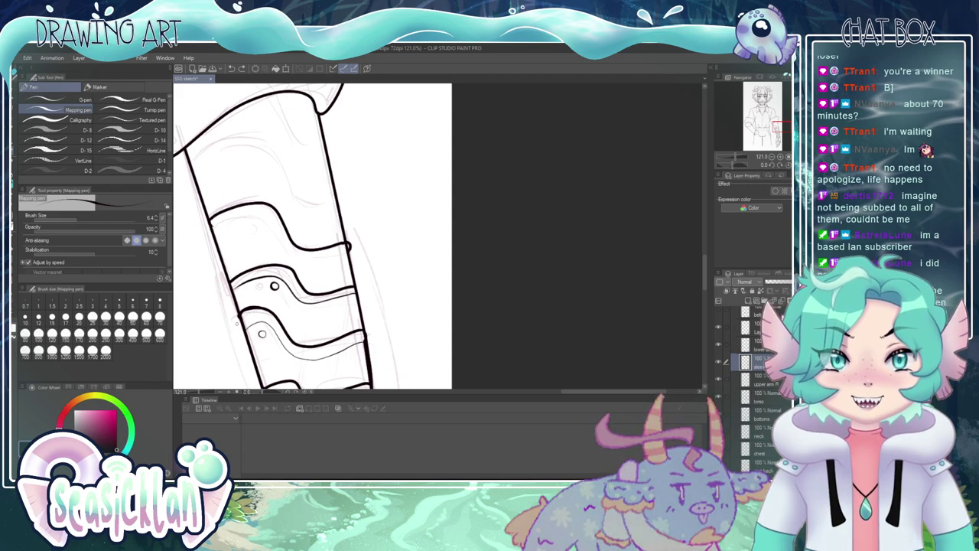
mouse_move(212, 225)
left_mouse_down()
mouse_move(248, 215)
mouse_move(280, 231)
mouse_move(299, 257)
left_mouse_up()
key("ctrl+z")
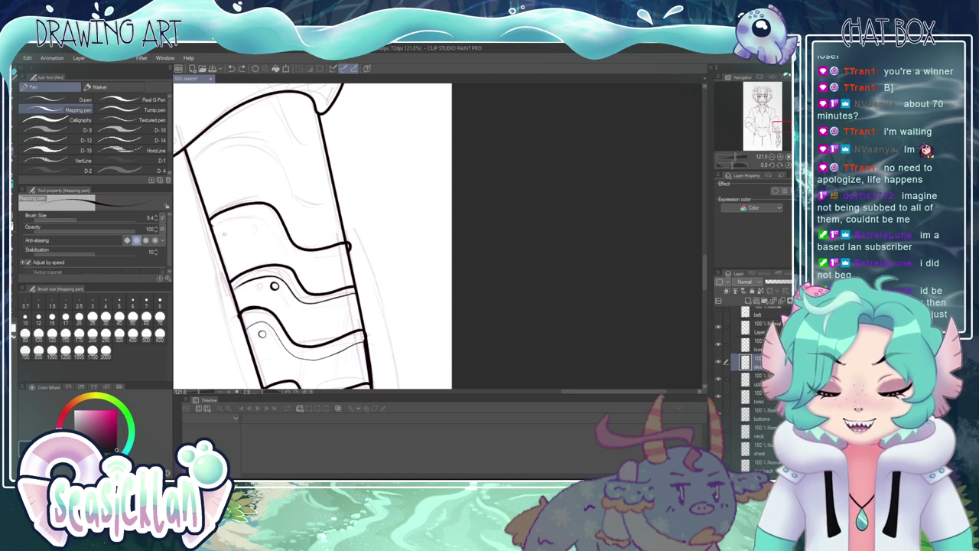
mouse_move(211, 227)
left_mouse_down()
mouse_move(254, 217)
mouse_move(271, 234)
mouse_move(236, 220)
mouse_move(272, 227)
mouse_move(301, 256)
mouse_move(335, 252)
left_mouse_up()
key("ctrl+z")
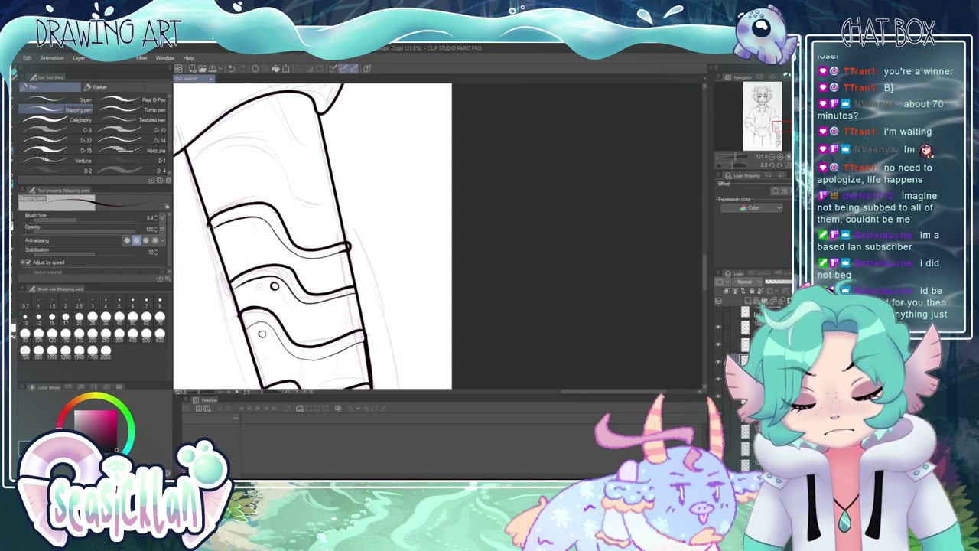
- Clean up both ends of the double seam where they meet the forearm outline, erasing the stray ink
key("e")
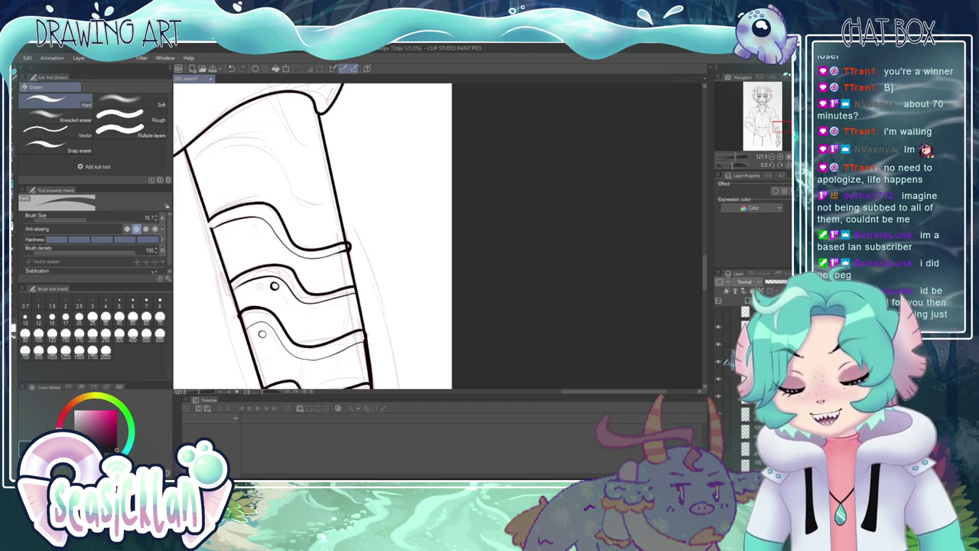
key("p")
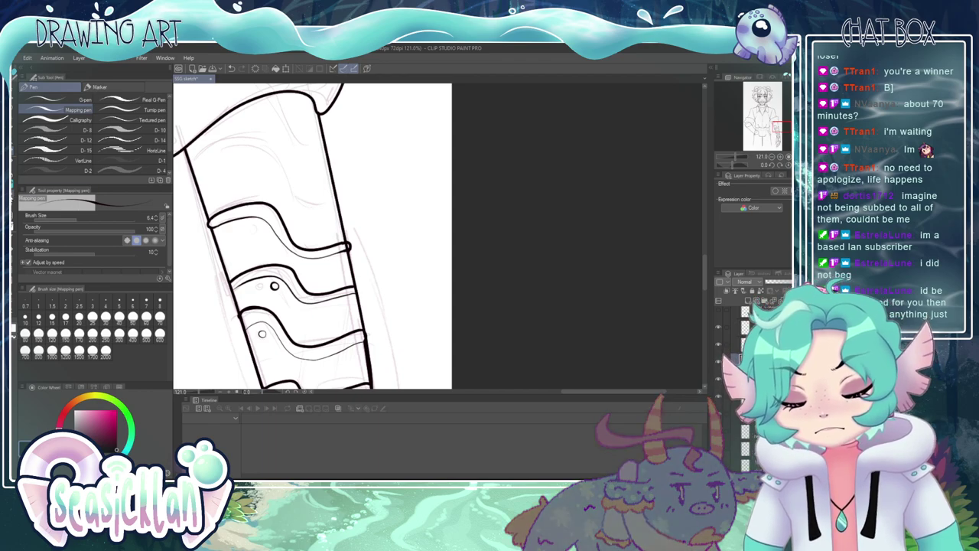
key("e")
left_click_drag(349, 244, 345, 247)
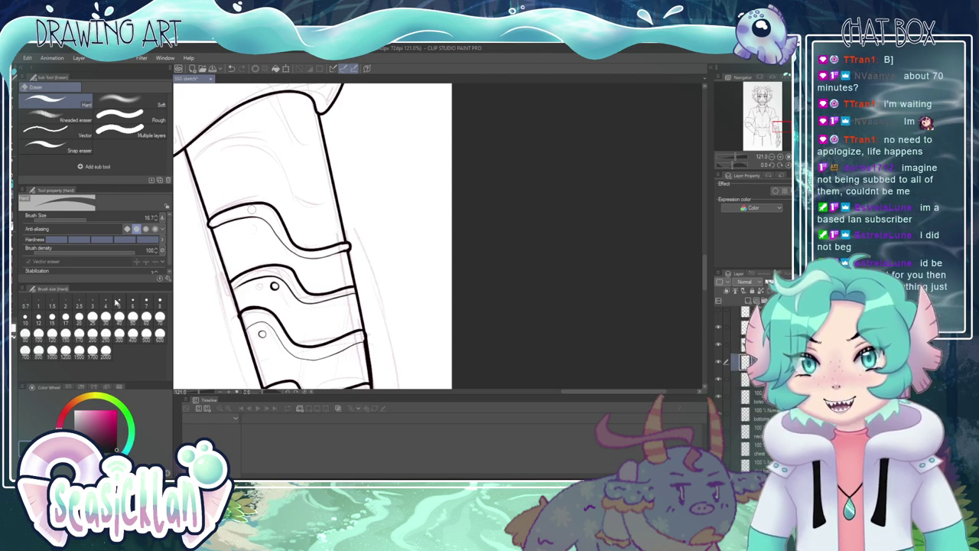
key("p")
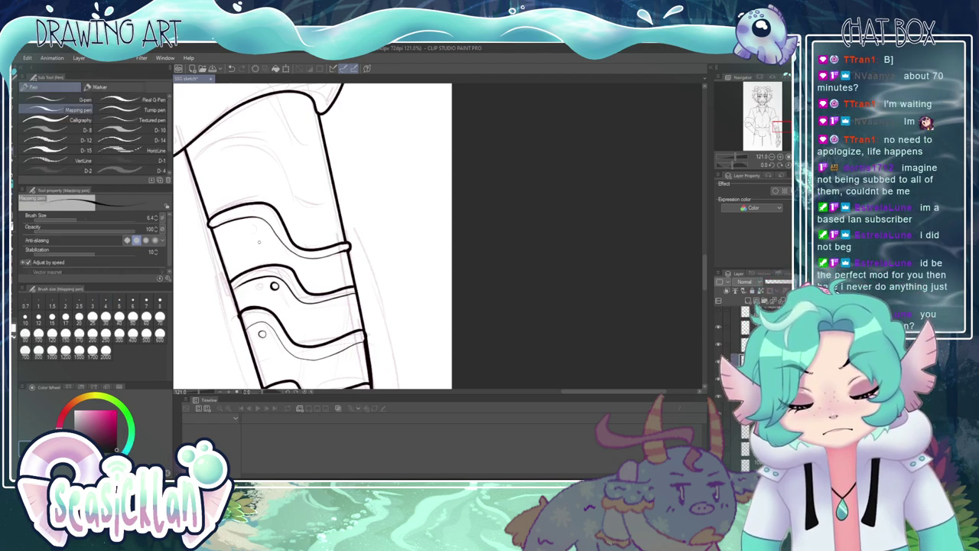
- Ink a small rivet circle under the raised part of the cleaned-up double seam
left_click_drag(258, 224, 261, 223)
key("ctrl+z")
key("ctrl+z")
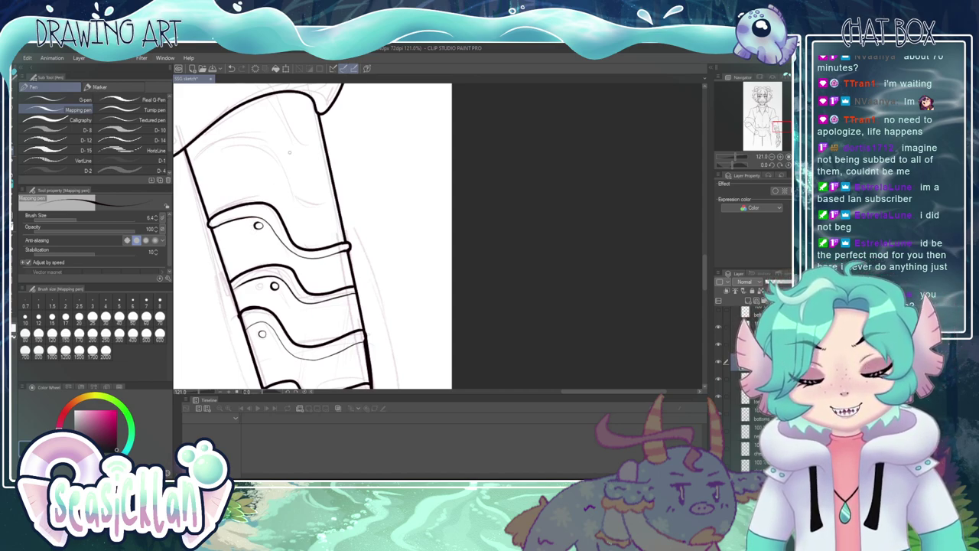
- Ink the uppermost wavy plate seam across the forearm near the elbow, redrawing it slightly lower
mouse_move(191, 160)
left_mouse_down()
mouse_move(214, 142)
mouse_move(254, 138)
mouse_move(298, 193)
mouse_move(335, 187)
left_mouse_up()
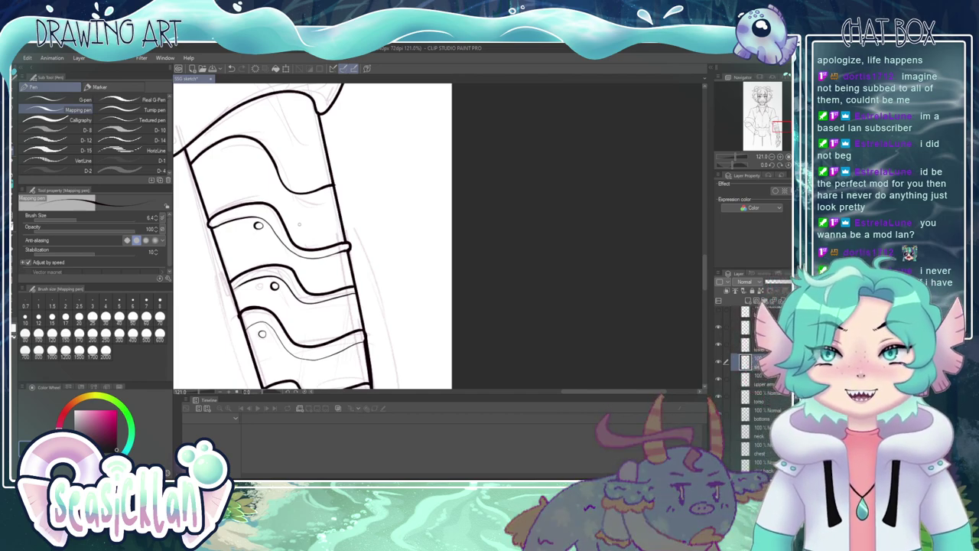
key("ctrl+z")
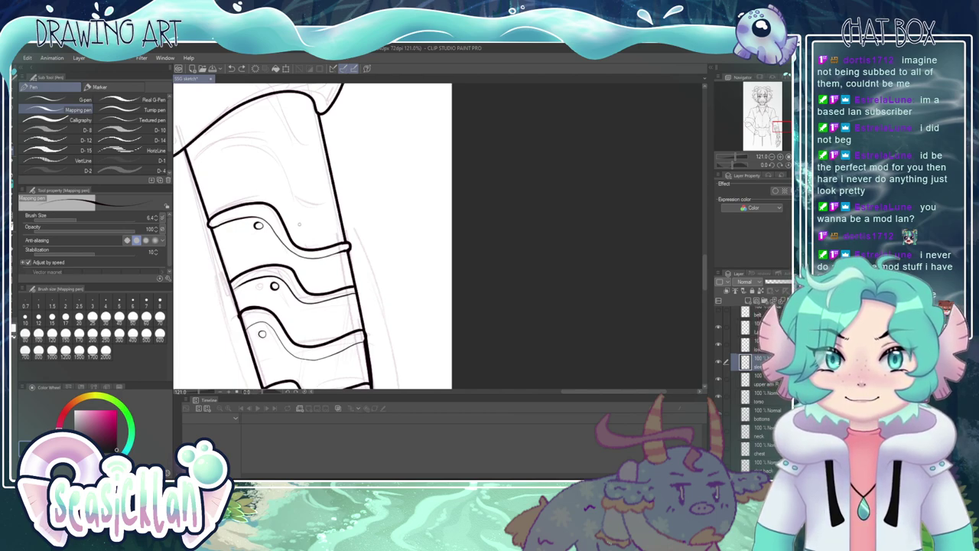
mouse_move(192, 168)
left_mouse_down()
mouse_move(277, 151)
mouse_move(297, 195)
mouse_move(349, 202)
left_mouse_up()
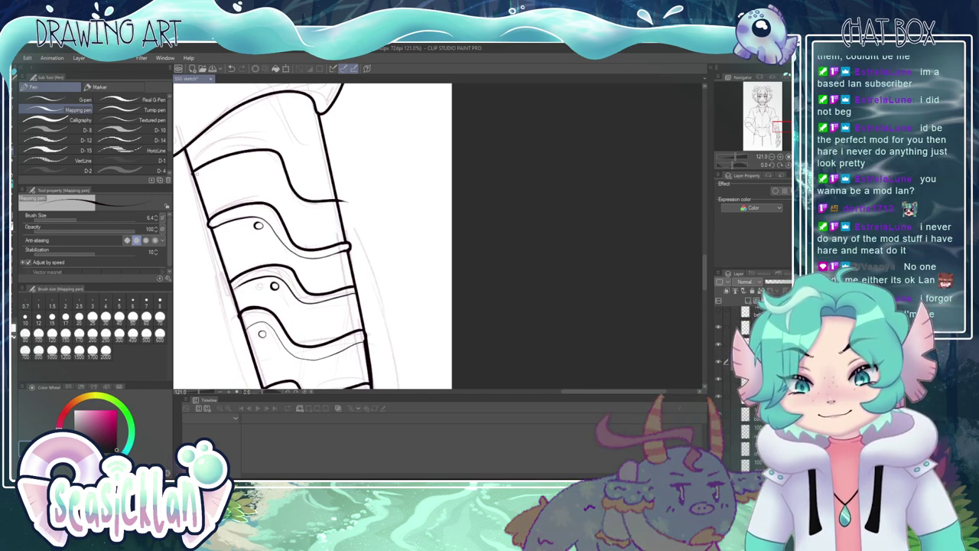
- Ink a thin parallel line beneath the uppermost seam, from one forearm edge to the other, retrying the stroke
left_click_drag(195, 176, 263, 164)
key("ctrl+z")
left_click_drag(197, 178, 277, 163)
key("ctrl+z")
mouse_move(195, 177)
left_mouse_down()
mouse_move(246, 163)
mouse_move(277, 174)
mouse_move(289, 201)
mouse_move(338, 211)
left_mouse_up()
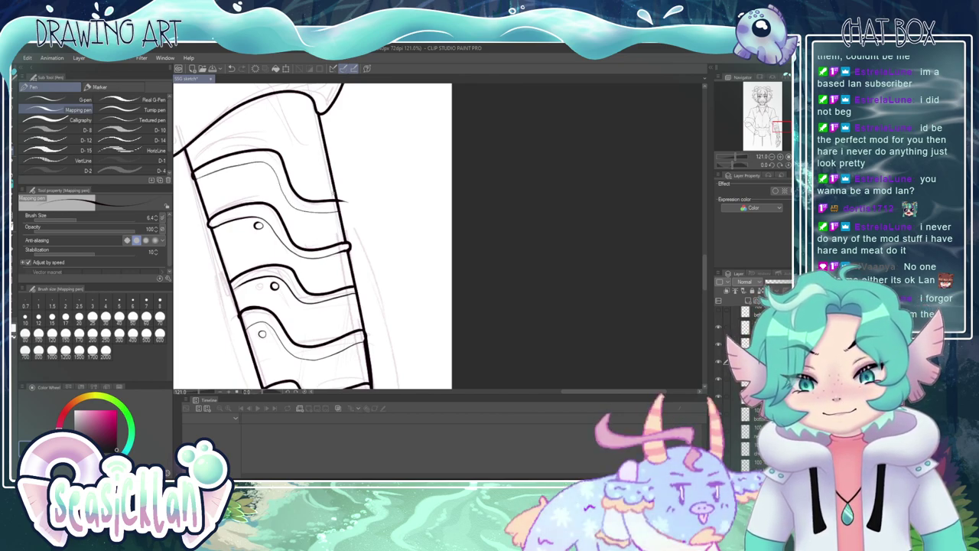
- Erase the uppermost seam's overshoot past the forearm outline and ink a small rivet circle beneath the seam
key("e")
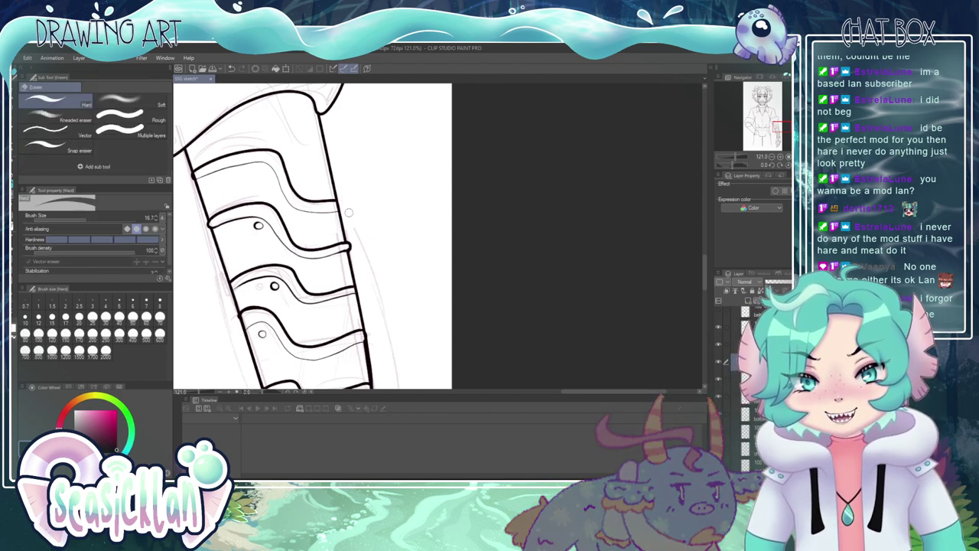
key("p")
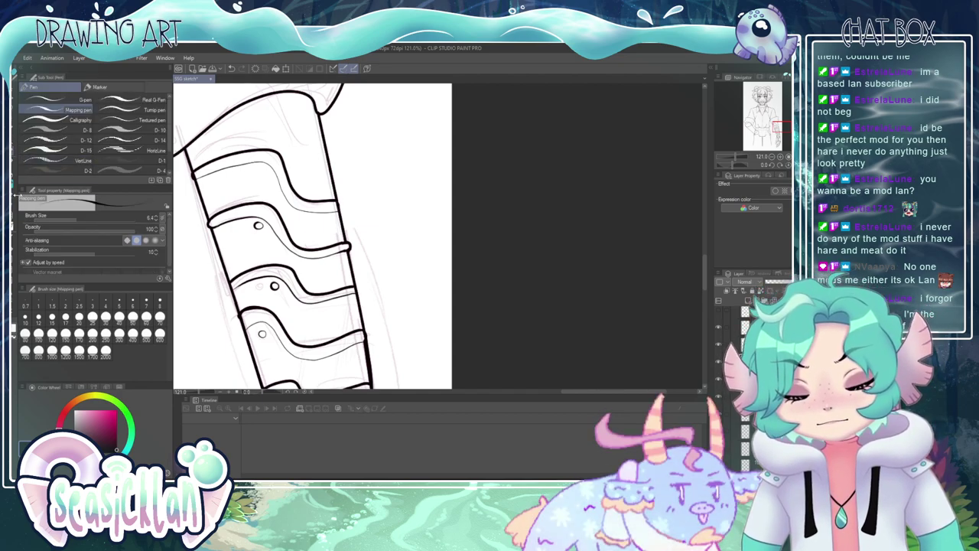
key("e")
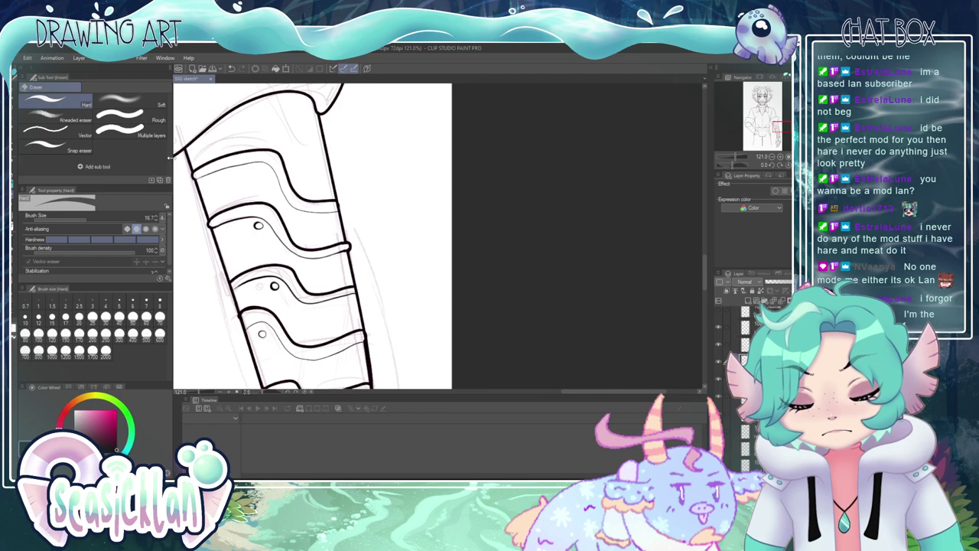
key("p")
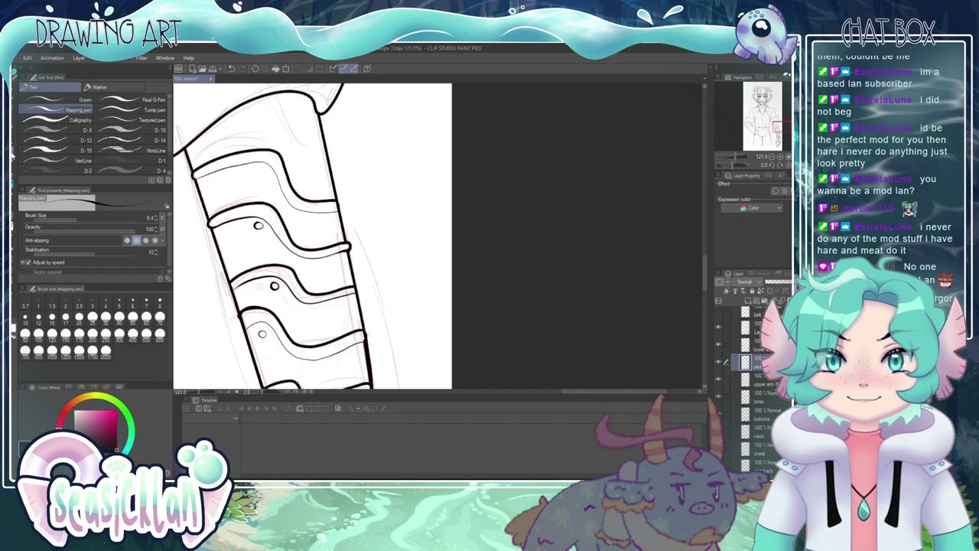
left_click_drag(264, 169, 265, 171)
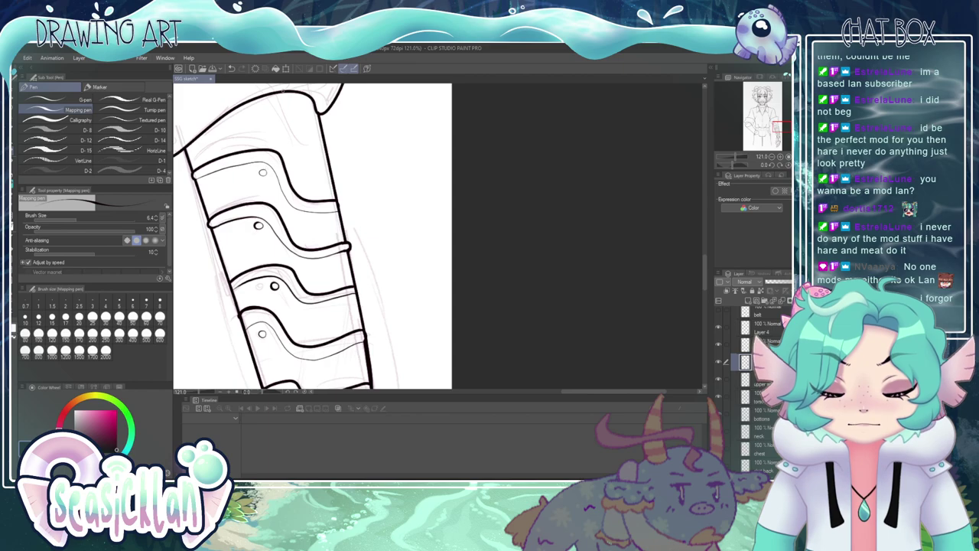
- Ink a short curved line inside the rounded corner at the forearm's upper edge
left_click_drag(287, 91, 318, 123)
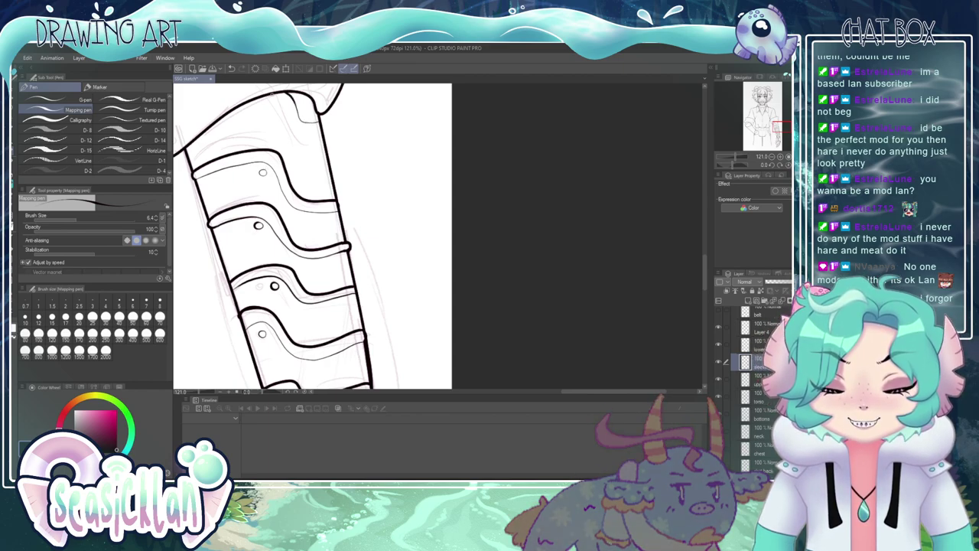
- Ink the curved inner contour and a rivet on the topmost plate of the armoured arm, just below the sleeve cuff
mouse_move(274, 94)
left_mouse_down()
mouse_move(295, 133)
mouse_move(322, 131)
left_mouse_up()
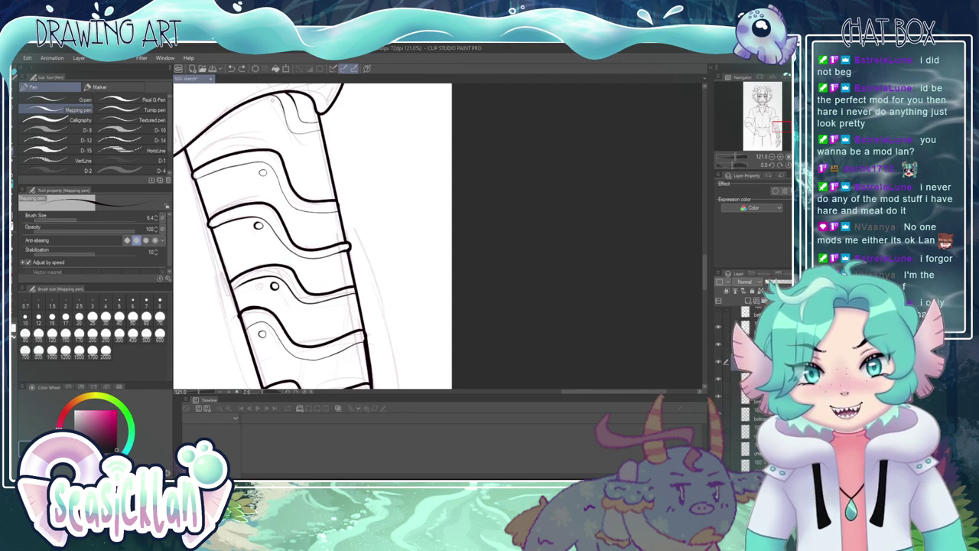
left_click_drag(267, 99, 270, 104)
scroll(270, 105, "down", 3)
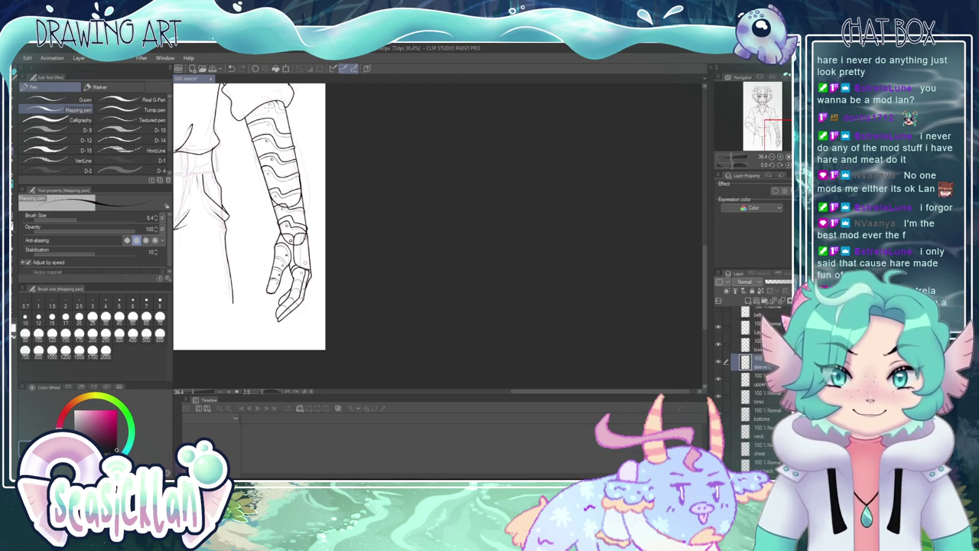
- Examine the inked armoured arm against the whole figure and close up at the forearm and hand
scroll(453, 202, "down", 4)
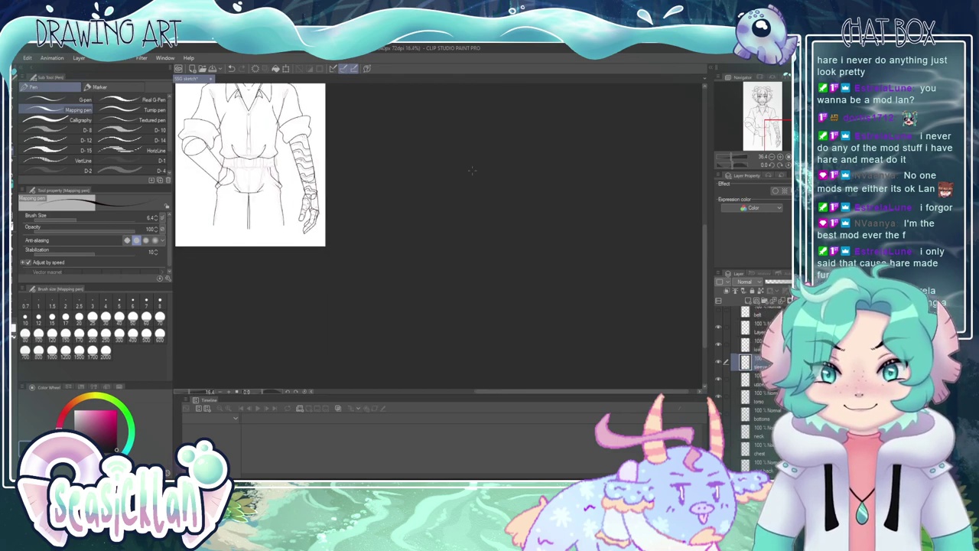
scroll(423, 233, "down", 1)
scroll(349, 168, "up", 3)
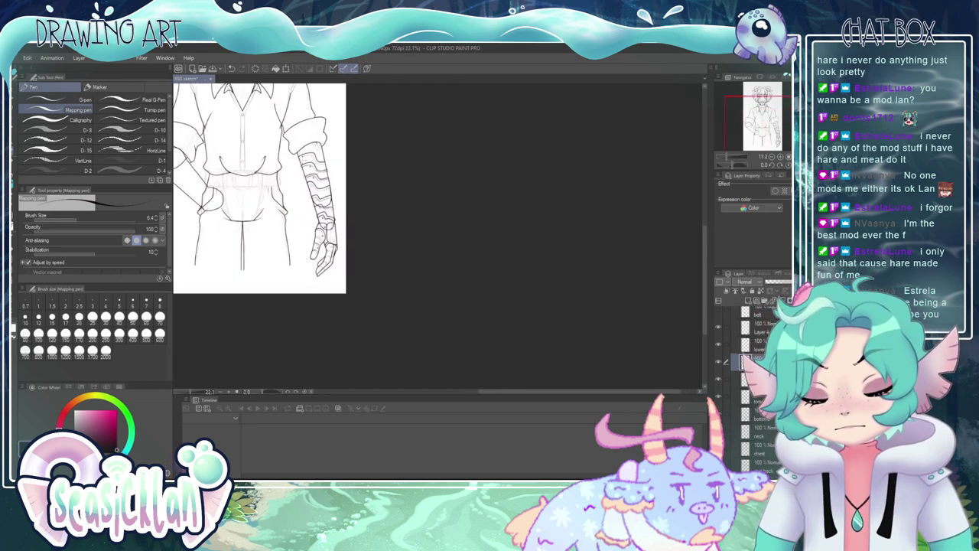
scroll(297, 175, "up", 2)
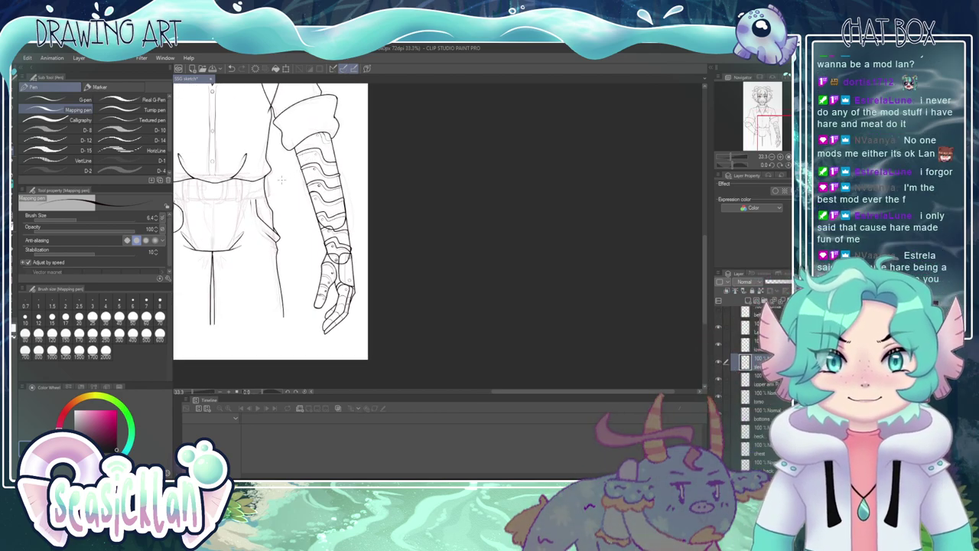
scroll(347, 242, "up", 5)
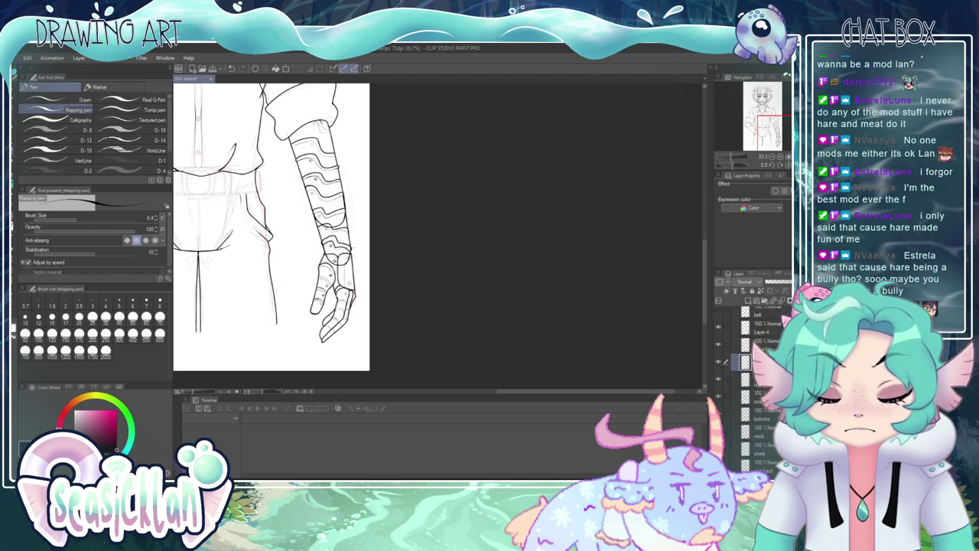
scroll(325, 247, "up", 2)
scroll(325, 247, "down", 4)
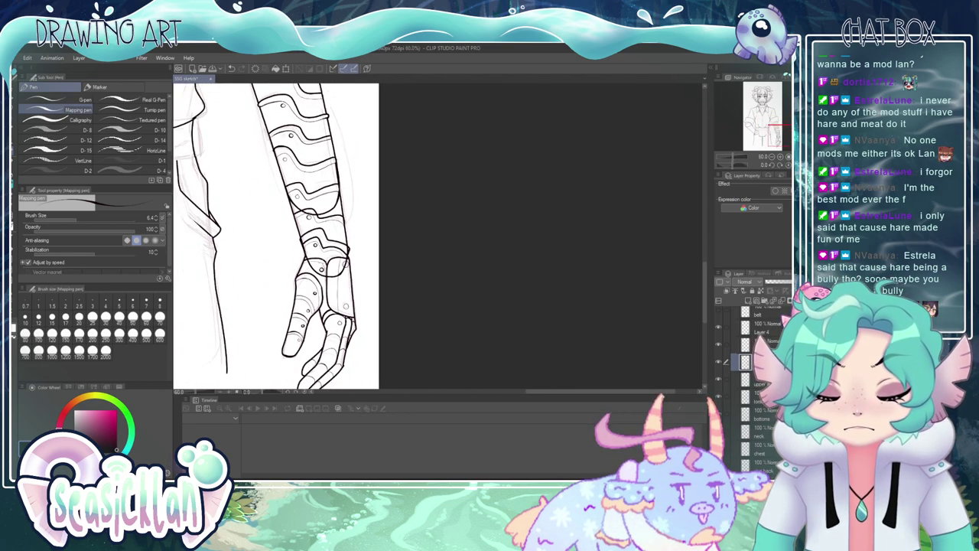
- Toggle the visibility of the arm segment layers to compare where the upper and lower armour pieces overlap
left_click(720, 362)
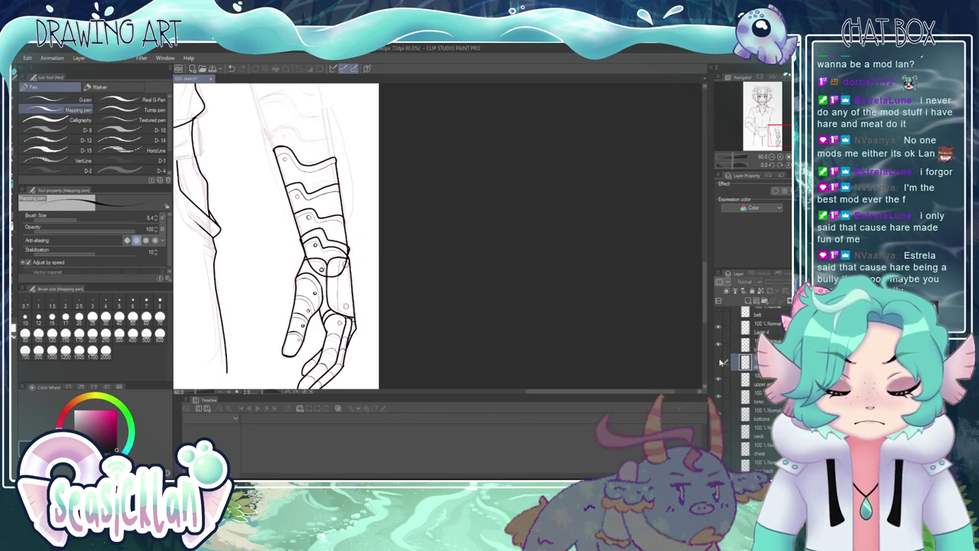
left_click(719, 363)
left_click(720, 362)
left_click(719, 362)
left_click(719, 362)
left_click(719, 363)
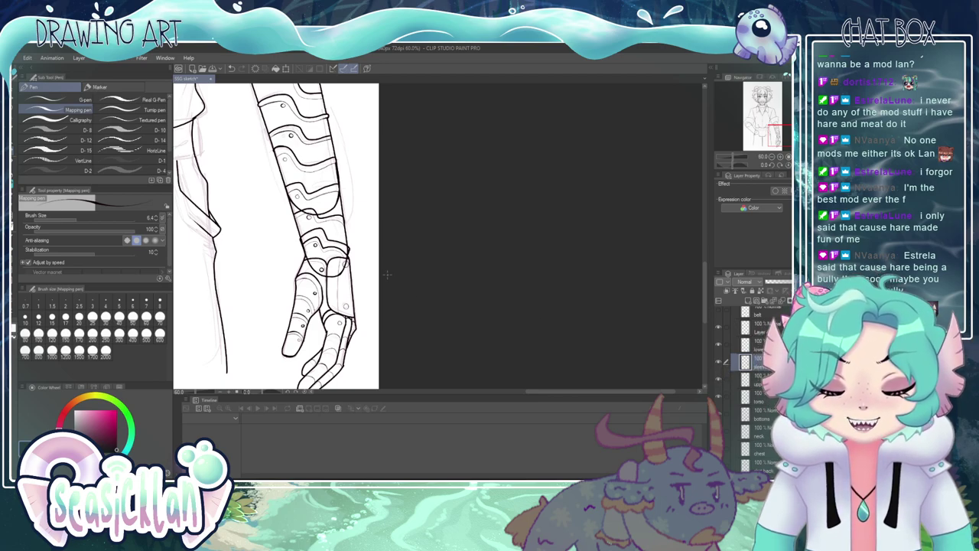
left_click(718, 343)
left_click(718, 344)
left_click(718, 343)
left_click(719, 343)
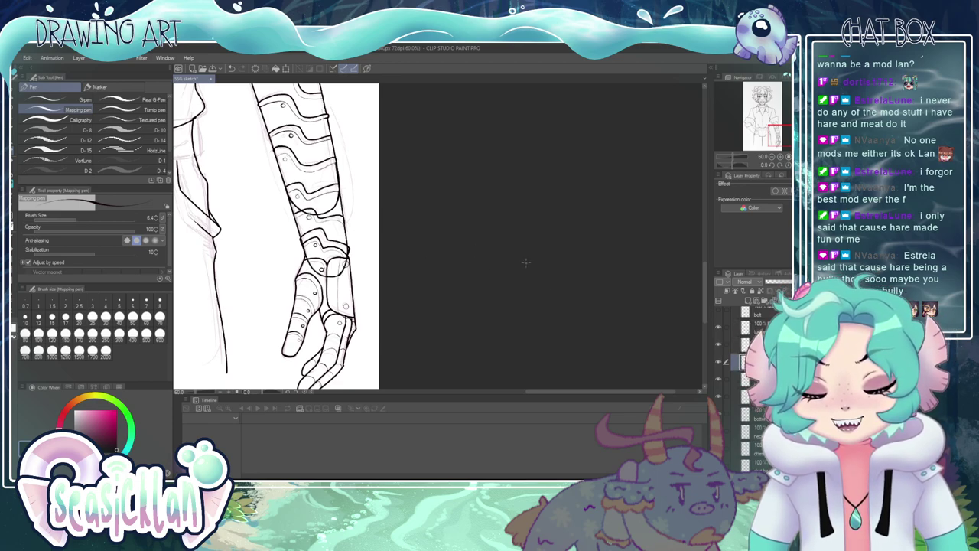
left_click(718, 361)
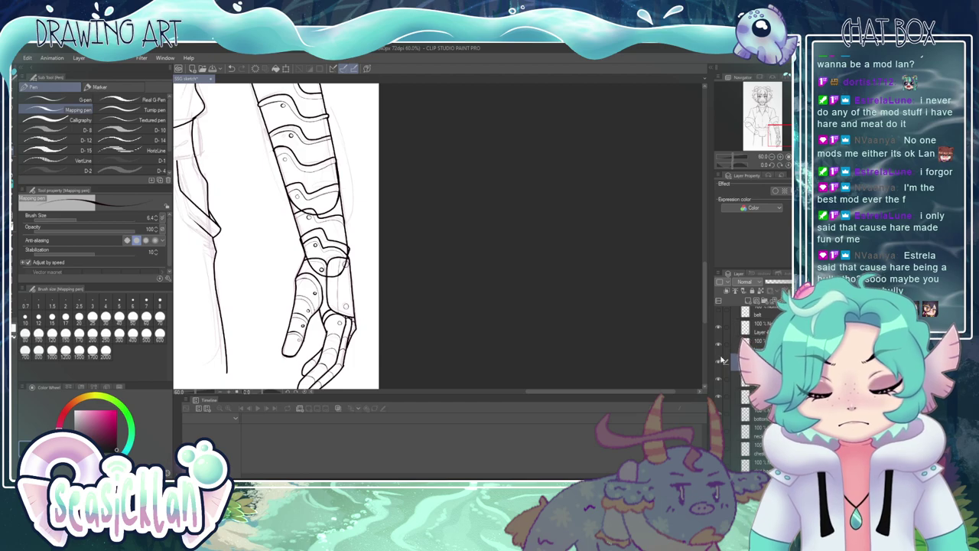
left_click(718, 349)
left_click(717, 349)
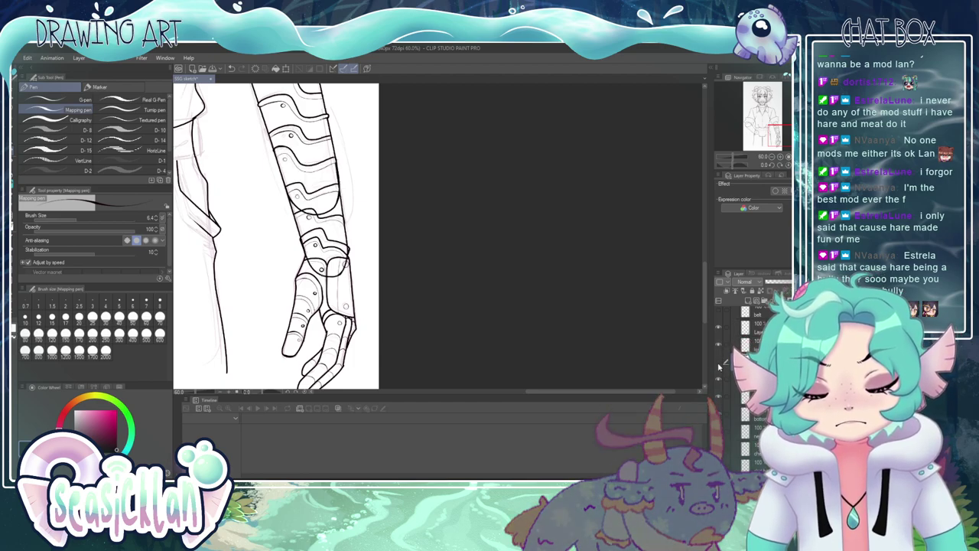
- Lasso the rounded lower end of the arm segment, move it slightly up the arm, and deselect it
scroll(319, 206, "up", 3)
scroll(306, 183, "down", 3)
scroll(324, 114, "up", 3)
key("m")
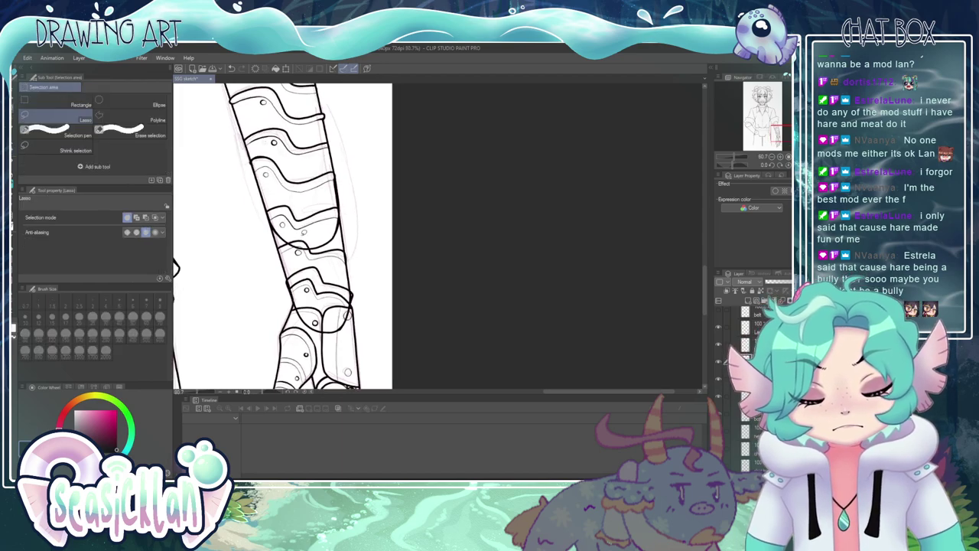
mouse_move(239, 201)
left_mouse_down()
mouse_move(376, 217)
mouse_move(339, 262)
mouse_move(237, 253)
left_mouse_up()
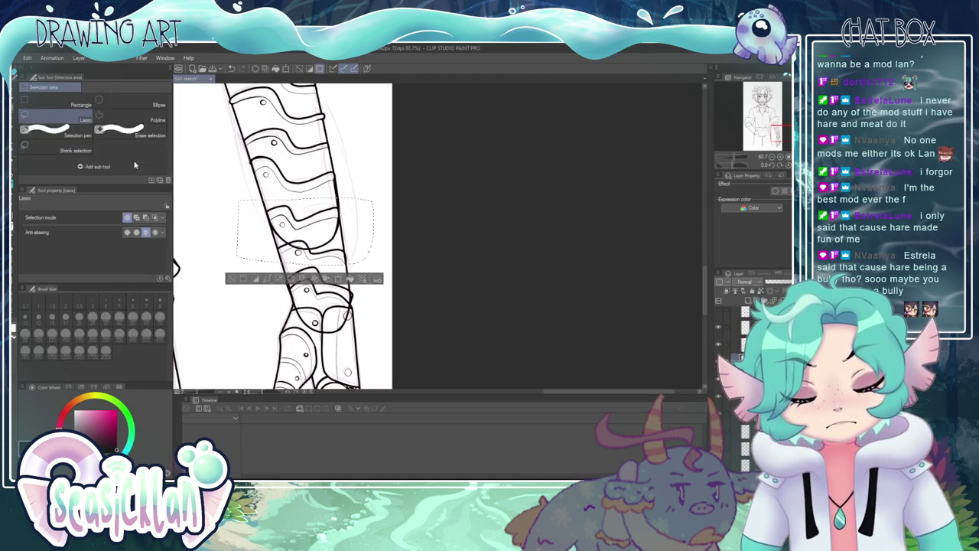
key("k")
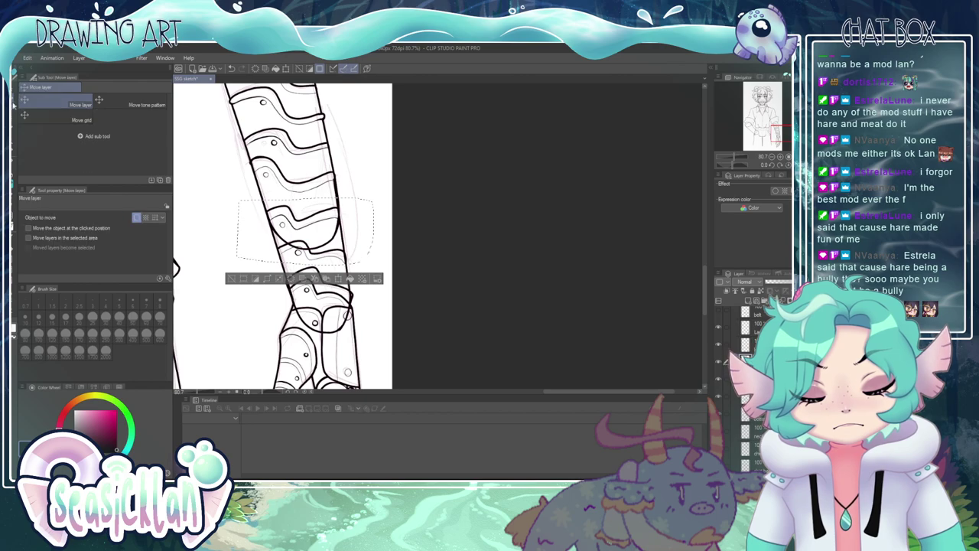
left_click_drag(309, 225, 305, 208)
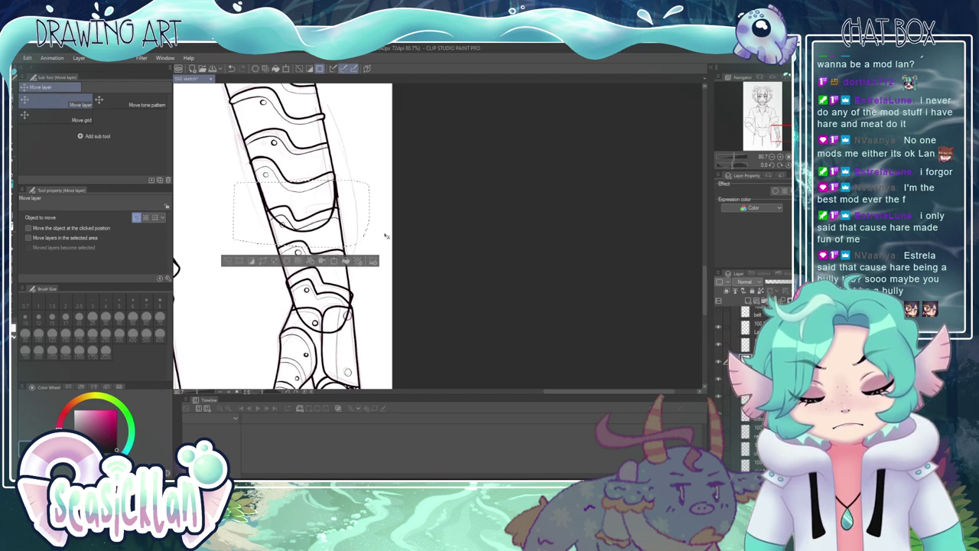
key("ctrl+d")
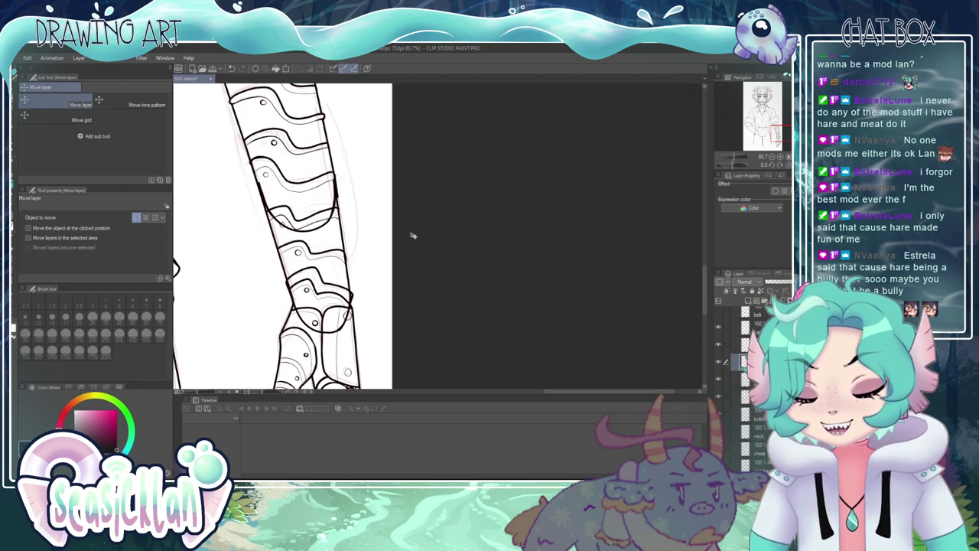
- Hide the overlapping arm layers and erase the doubled outline on both sides of the rounded segment
left_click(718, 346)
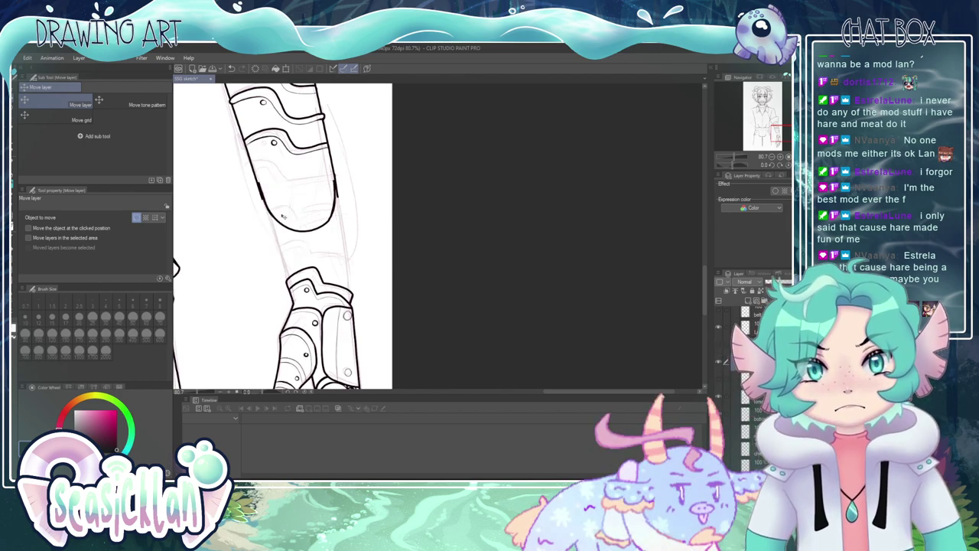
scroll(290, 205, "up", 3)
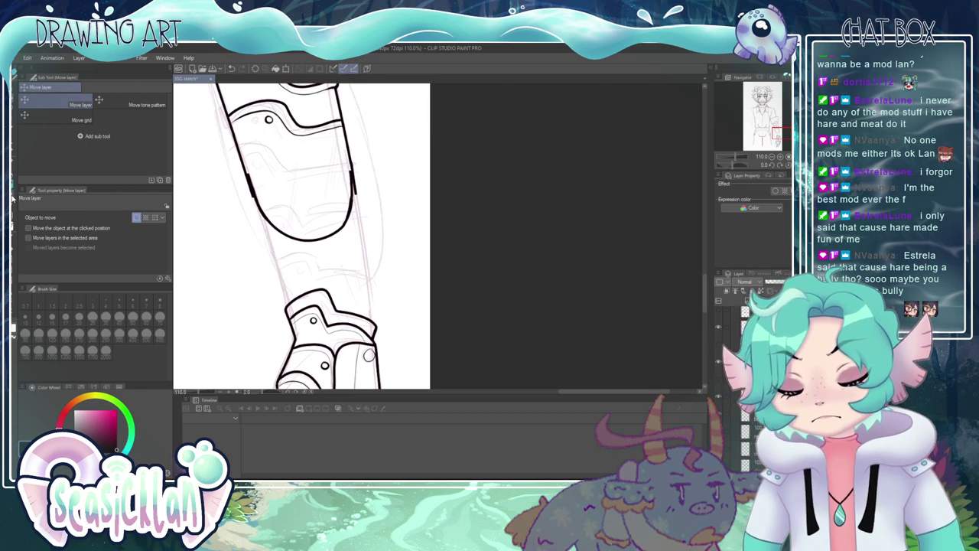
key("e")
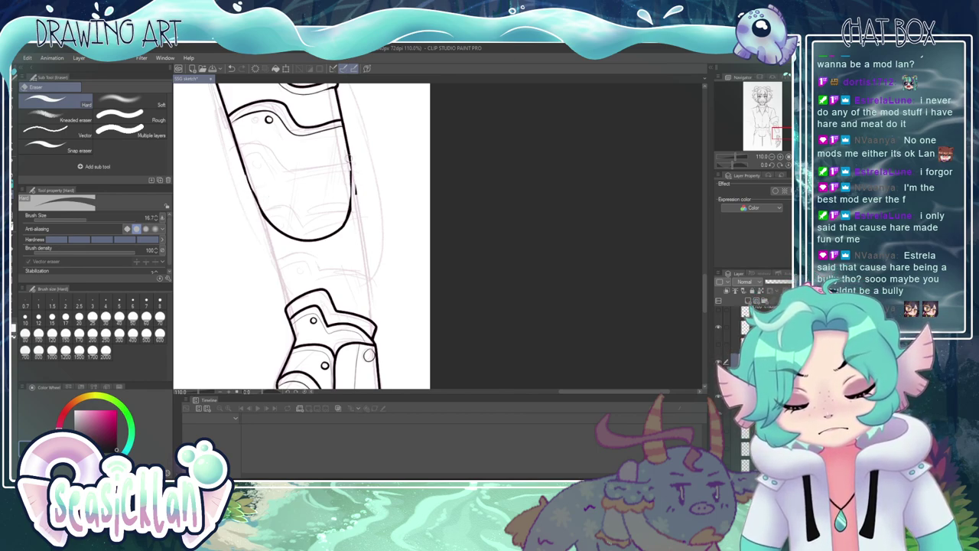
key("p")
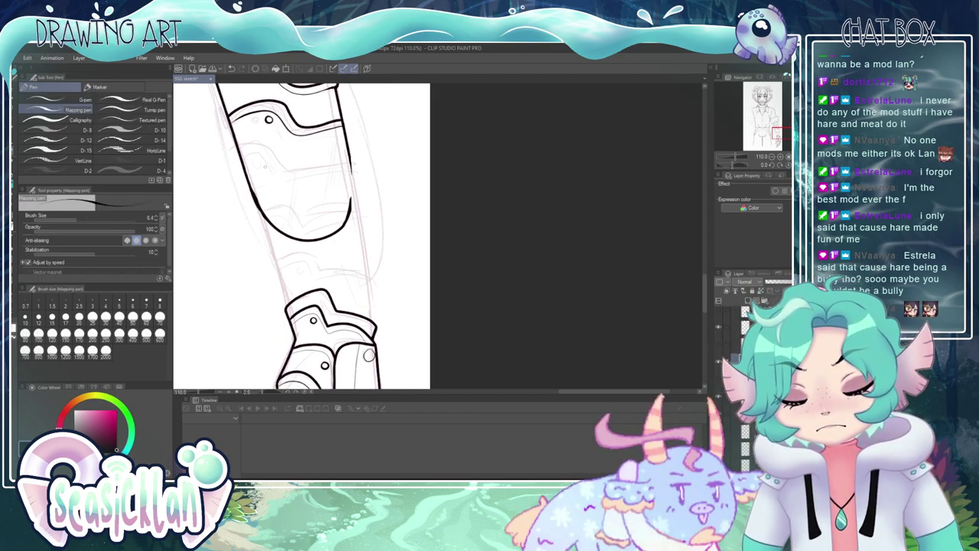
left_click_drag(350, 150, 349, 211)
key("ctrl+z")
left_click_drag(349, 150, 350, 209)
key("ctrl+z")
left_click_drag(351, 148, 352, 200)
key("ctrl+z")
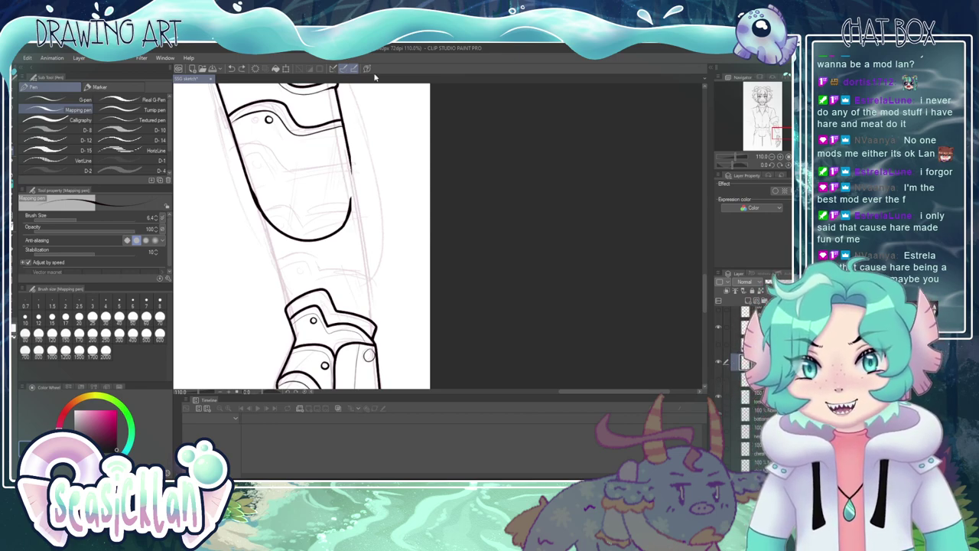
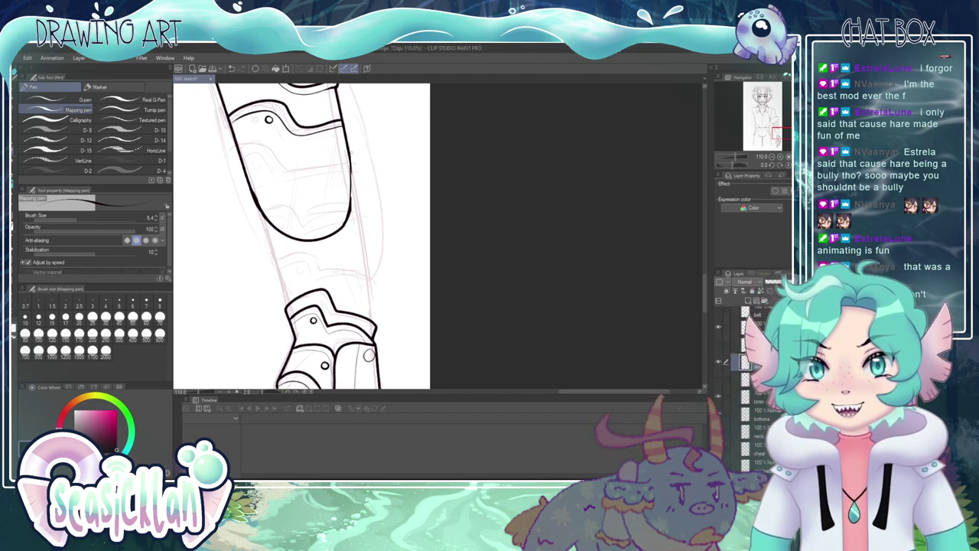
key("ctrl+z")
- Ink the missing outer edge of the rounded arm segment and erase the excess thickness where the lines join
mouse_move(348, 152)
left_mouse_down()
mouse_move(350, 206)
mouse_move(354, 187)
left_mouse_up()
key("e")
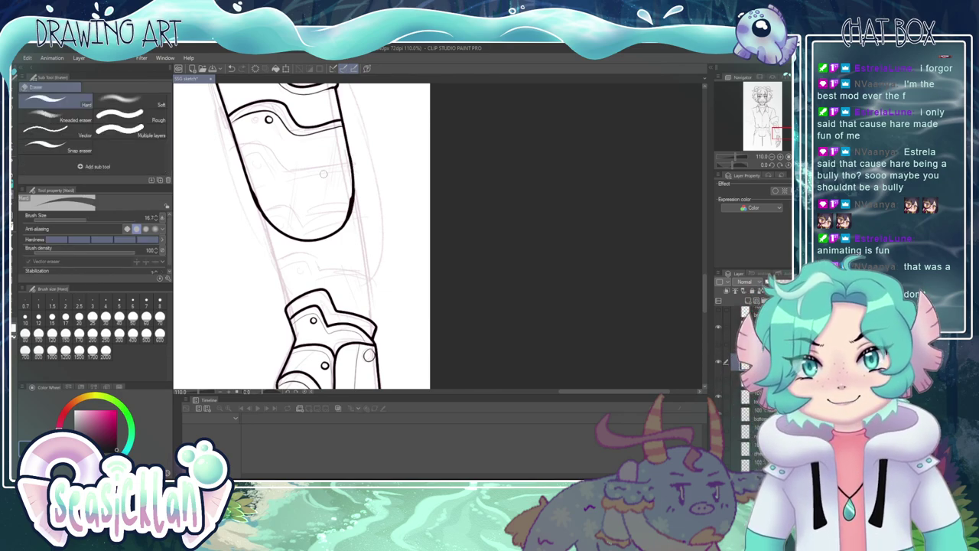
left_click_drag(346, 215, 351, 187)
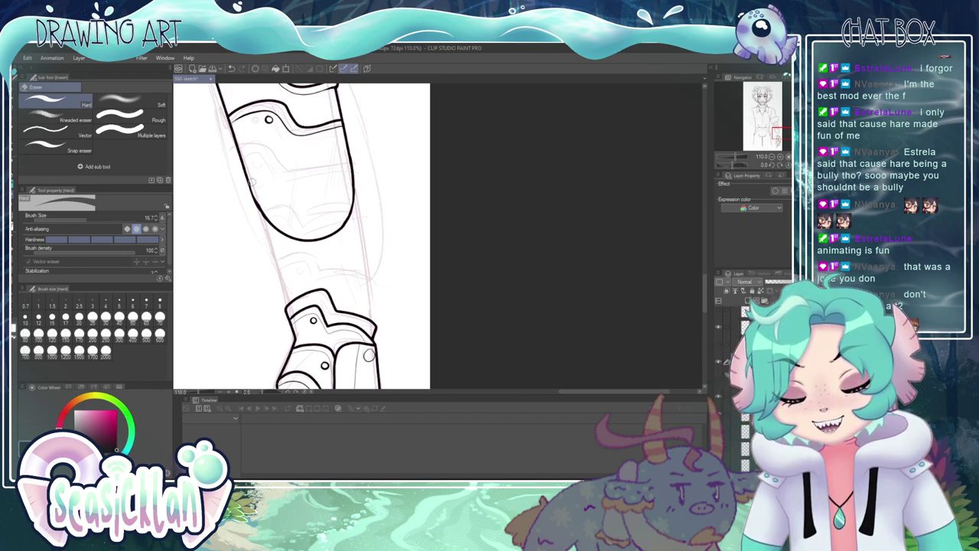
- Redraw the inner edge of the rounded arm segment and erase the excess to even out the line
key("p")
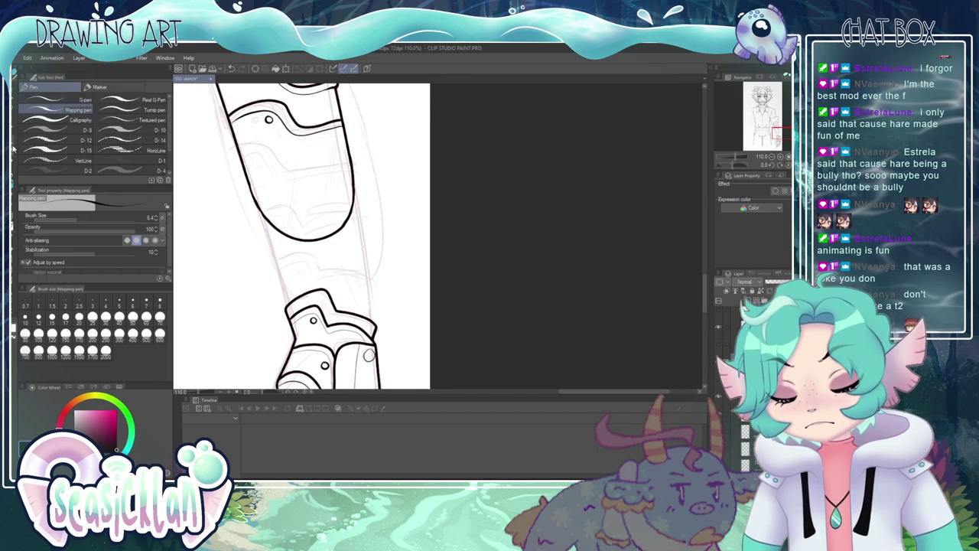
left_click_drag(249, 183, 269, 222)
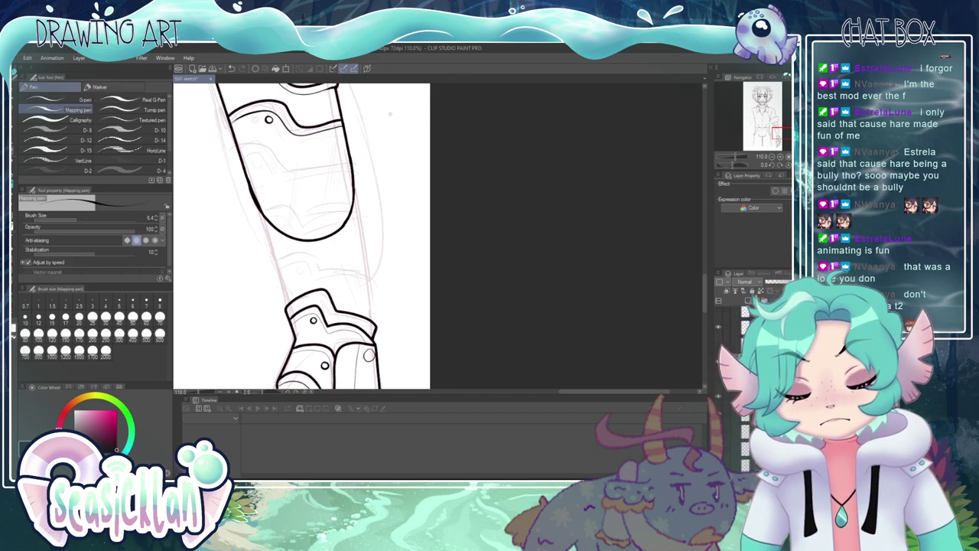
key("e")
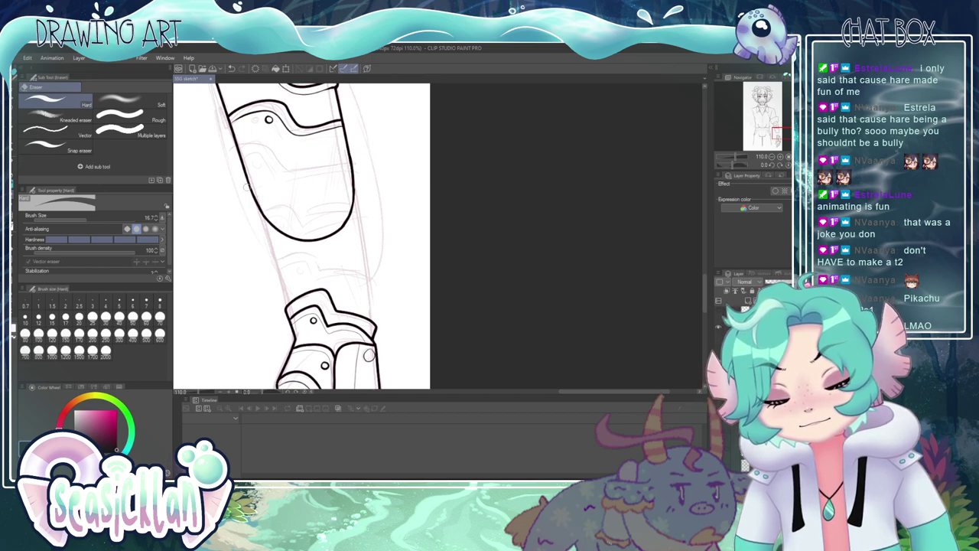
- Show the hidden arm layers again and examine how the adjusted arm fits the whole figure
scroll(265, 225, "down", 6)
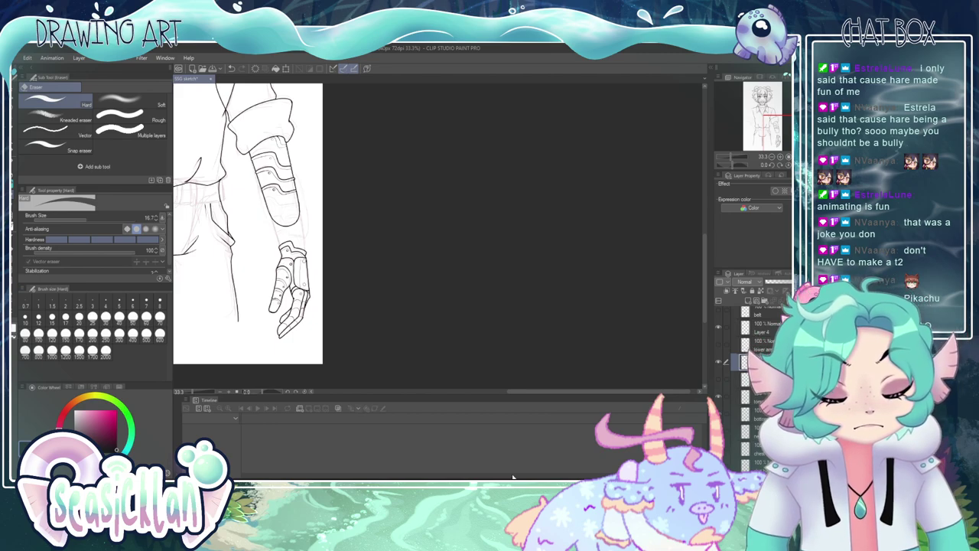
left_click(719, 347)
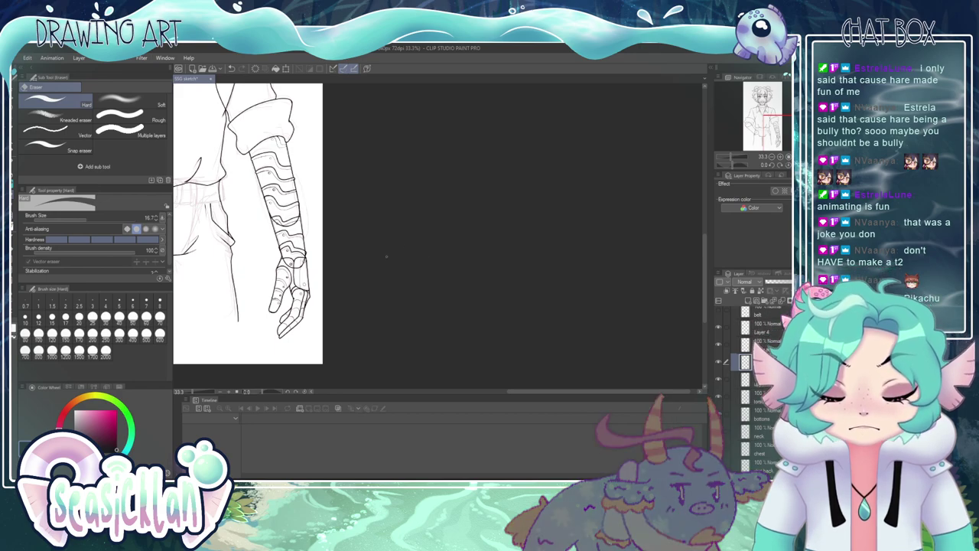
scroll(330, 269, "down", 9)
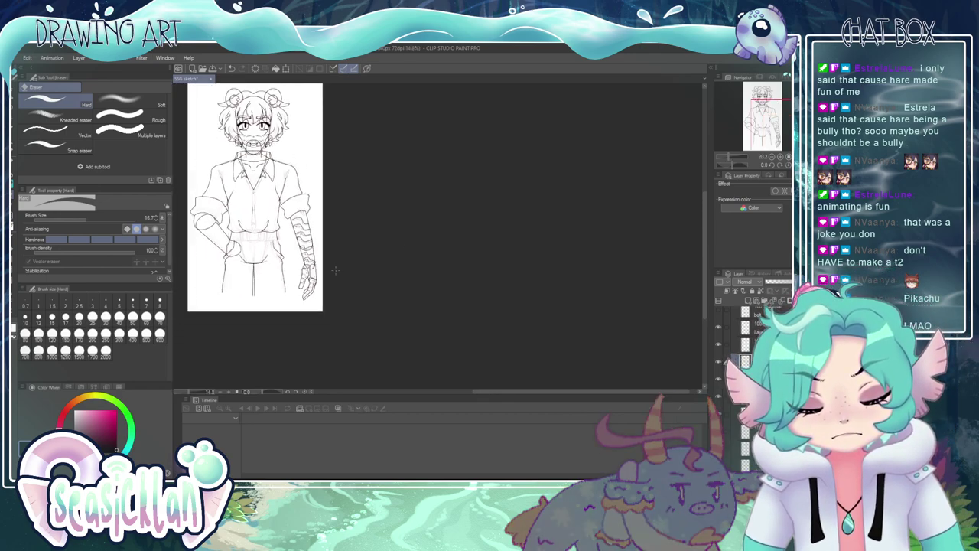
scroll(245, 275, "up", 5)
scroll(244, 277, "up", 2)
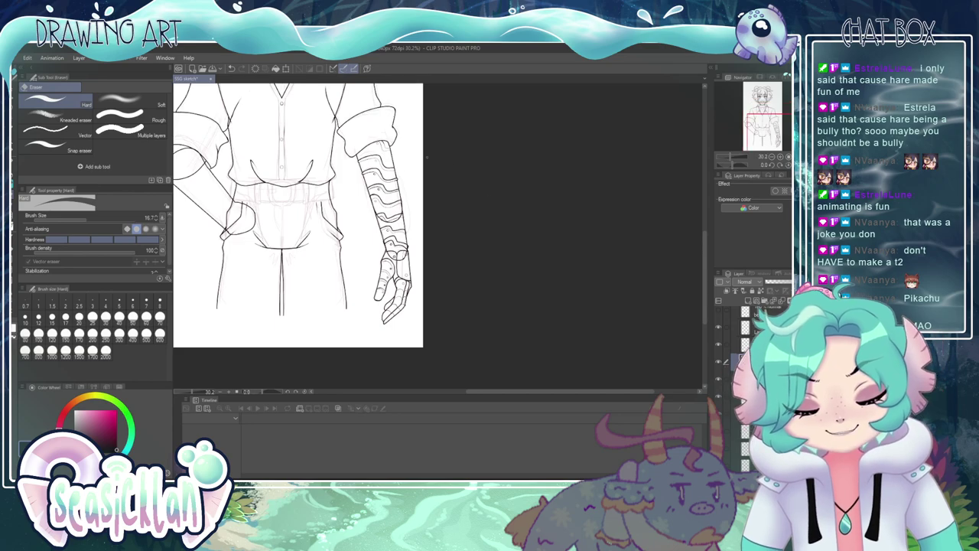
scroll(394, 283, "down", 2)
scroll(394, 283, "down", 2)
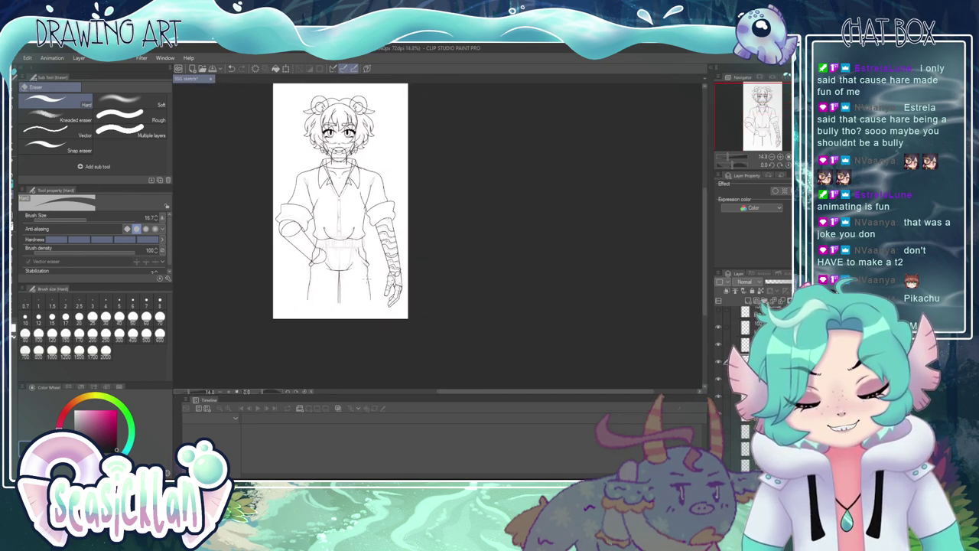
scroll(295, 246, "up", 7)
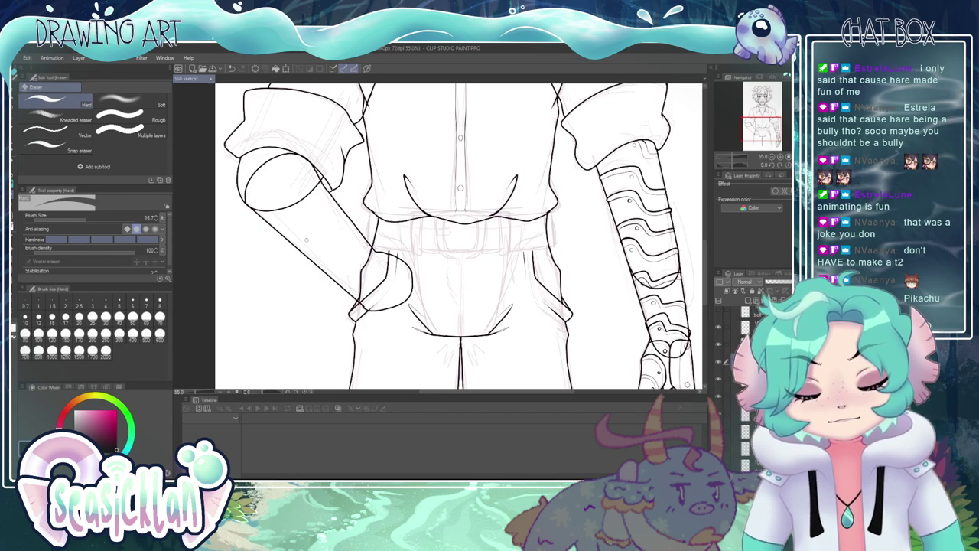
scroll(326, 229, "down", 1)
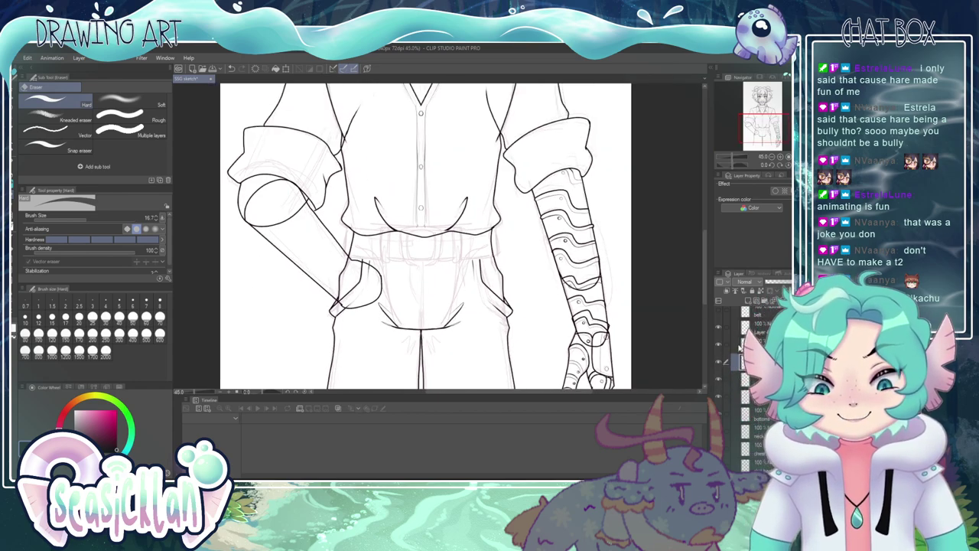
- Toggle a layer's visibility to compare the line art, and examine the arms and waist in relation to the figure
left_click(719, 329)
left_click(719, 329)
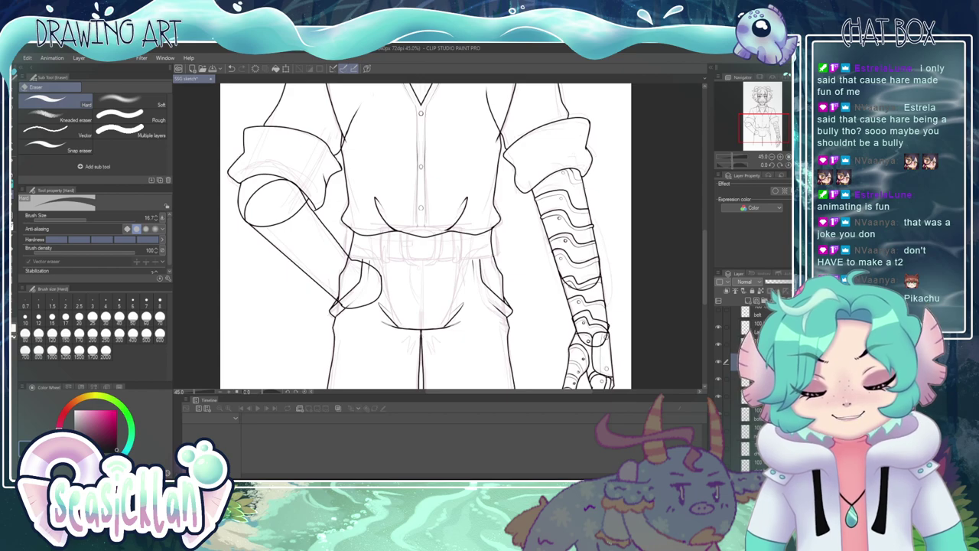
scroll(753, 367, "down", 2)
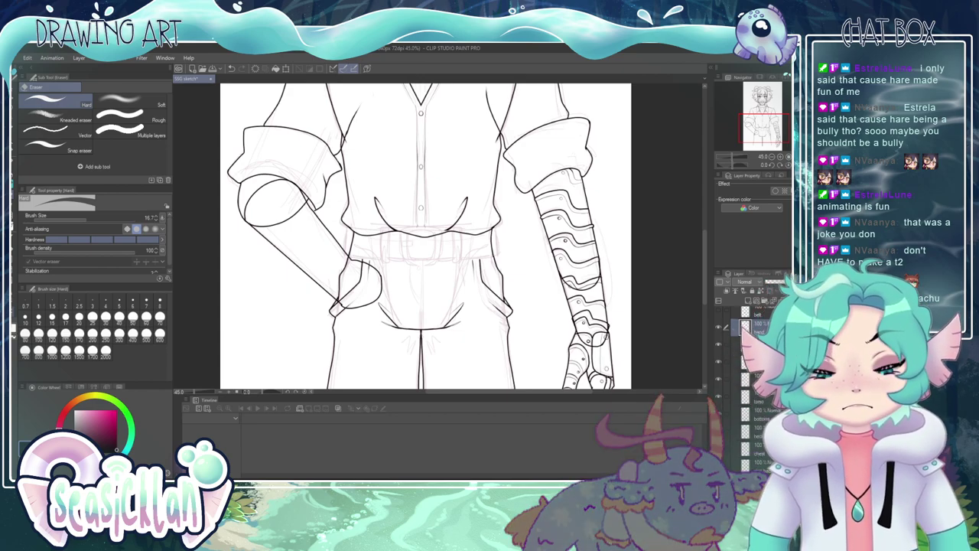
key("ctrl+minus")
key("ctrl+minus")
key("ctrl+minus")
key("ctrl+minus")
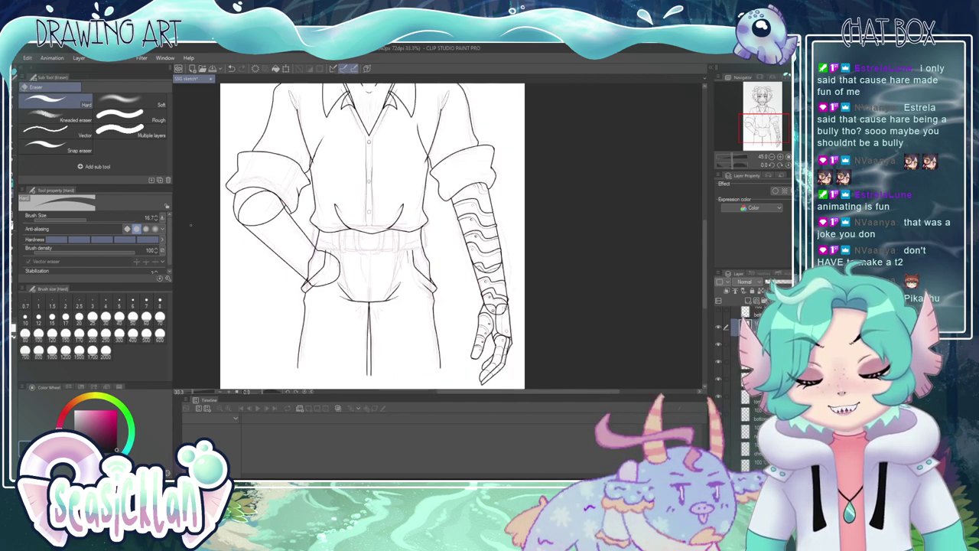
scroll(315, 240, "up", 14)
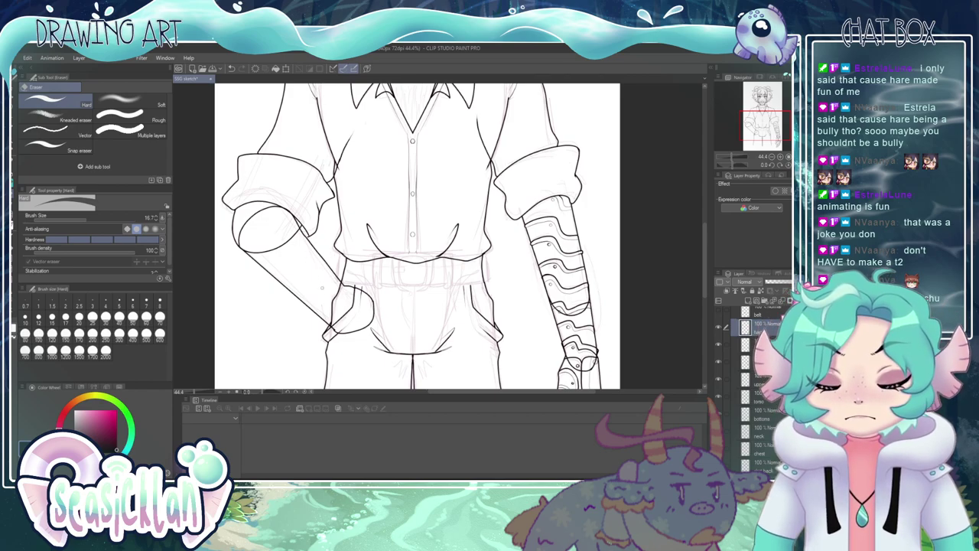
scroll(346, 187, "down", 3)
scroll(349, 308, "up", 6)
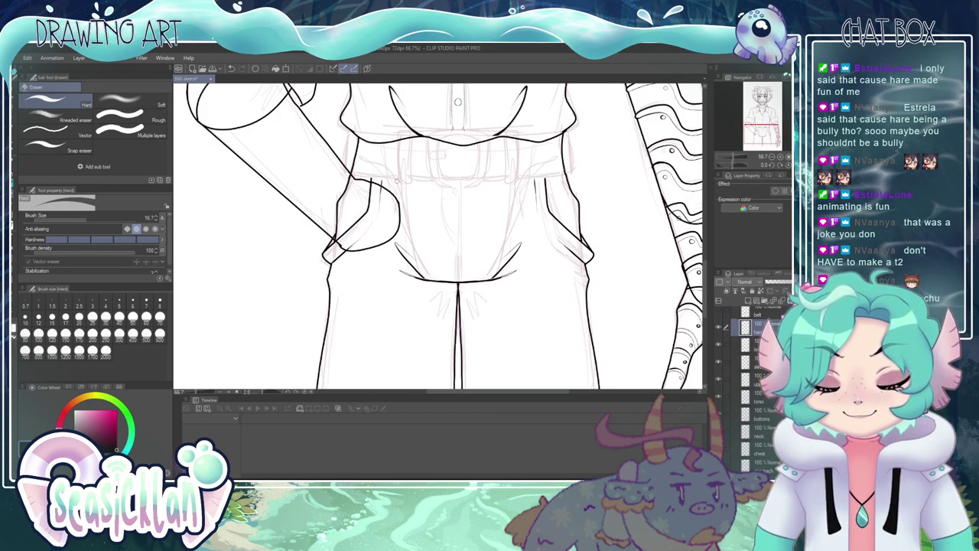
- Show the belt layer and get the Mapping pen ready on the trousers layer
left_click(718, 315)
scroll(218, 286, "down", 3)
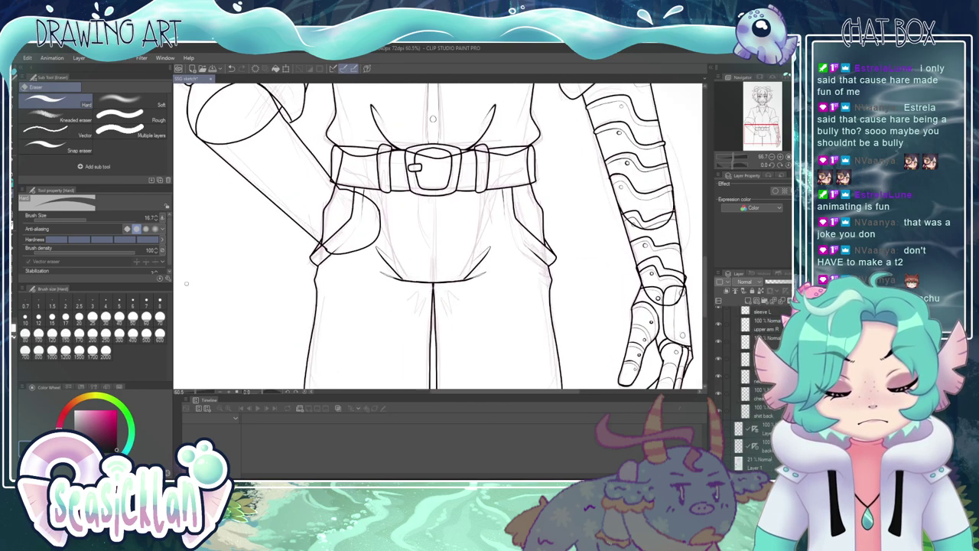
scroll(257, 262, "up", 3)
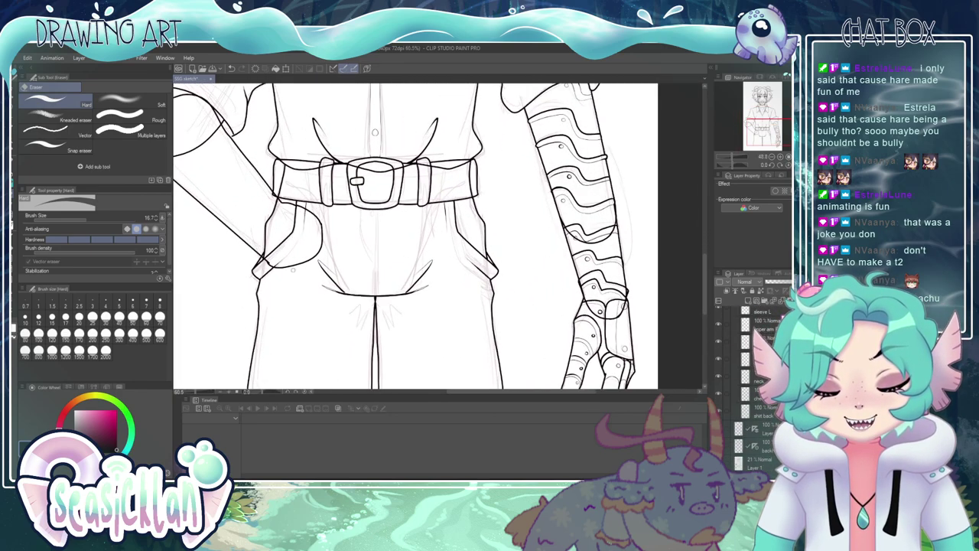
left_click(754, 359)
scroll(390, 236, "up", 2)
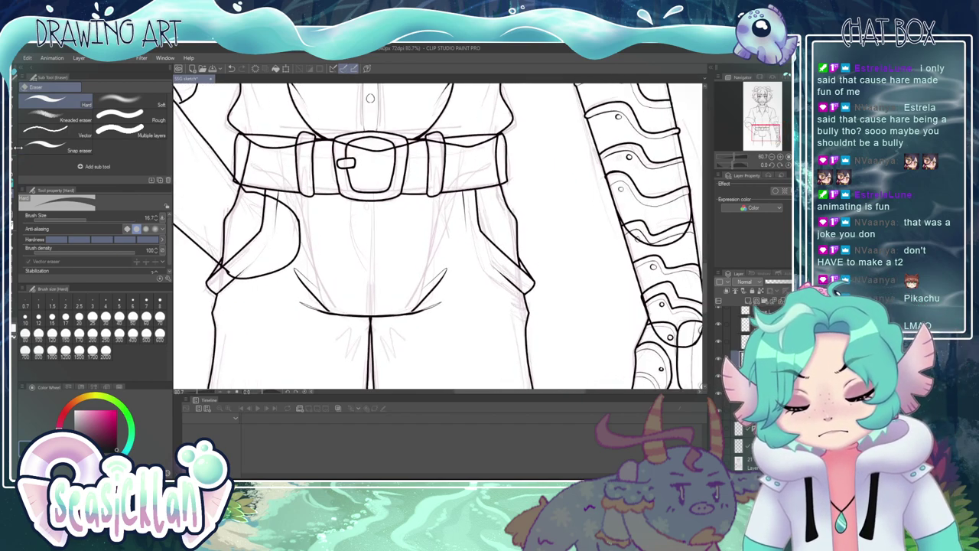
key("p")
- Try to ink the vertical fly seam from the belt buckle down to the crotch line
left_click_drag(374, 199, 374, 303)
key("ctrl+z")
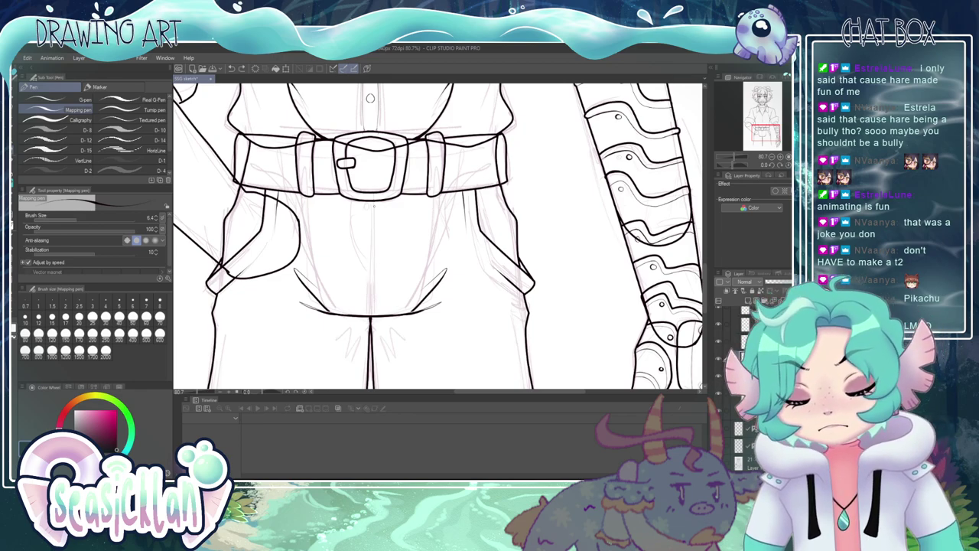
key("ctrl+y")
key("ctrl+z")
left_click_drag(374, 201, 373, 314)
key("ctrl+z")
left_click_drag(374, 202, 373, 314)
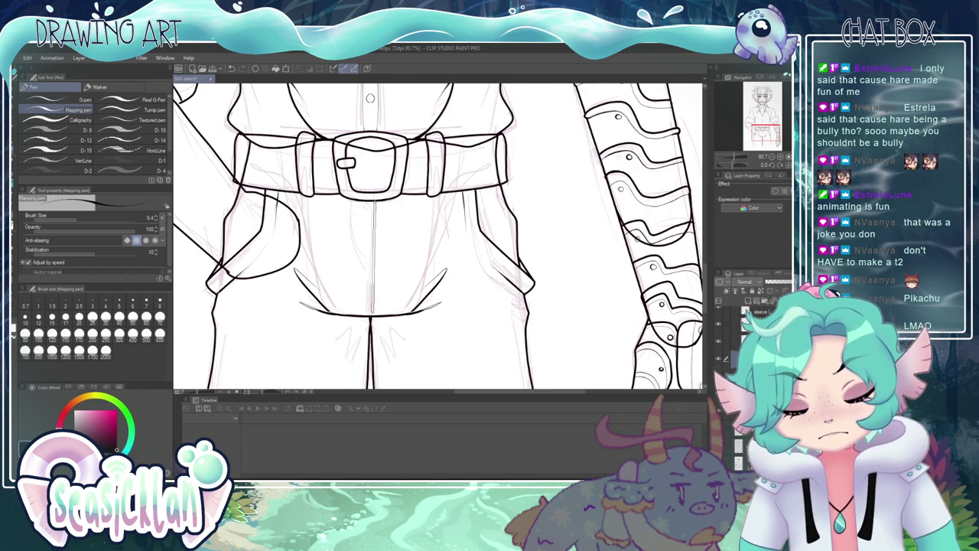
left_click_drag(374, 200, 372, 317)
key("ctrl+z")
- Set the pen size to 2.4 and ink the fly seam as a thin double line from the buckle to the crotch
left_click(66, 220)
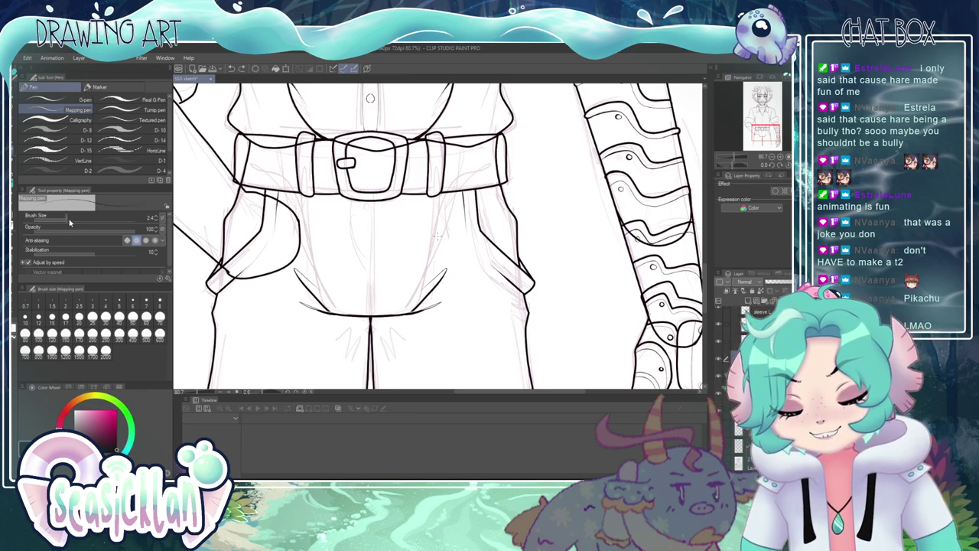
left_click_drag(374, 200, 373, 314)
key("ctrl+z")
key("ctrl+z")
left_click_drag(373, 202, 373, 315)
key("ctrl+z")
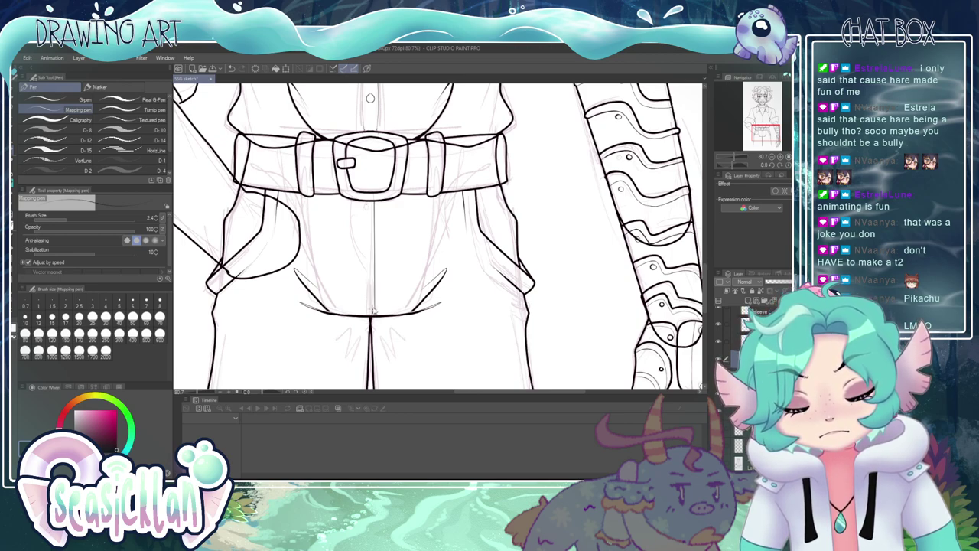
left_click_drag(373, 201, 374, 315)
key("ctrl+z")
left_click_drag(373, 201, 373, 316)
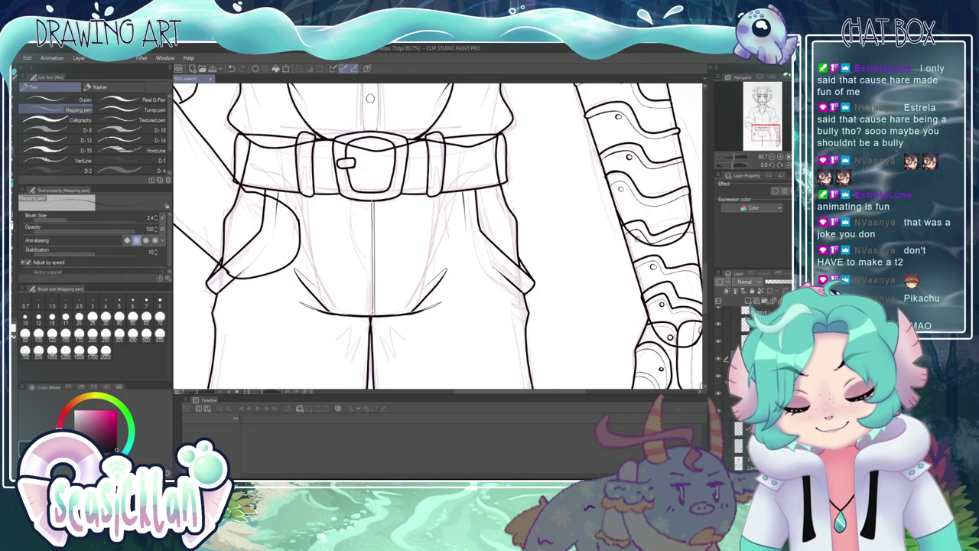
key("ctrl+z")
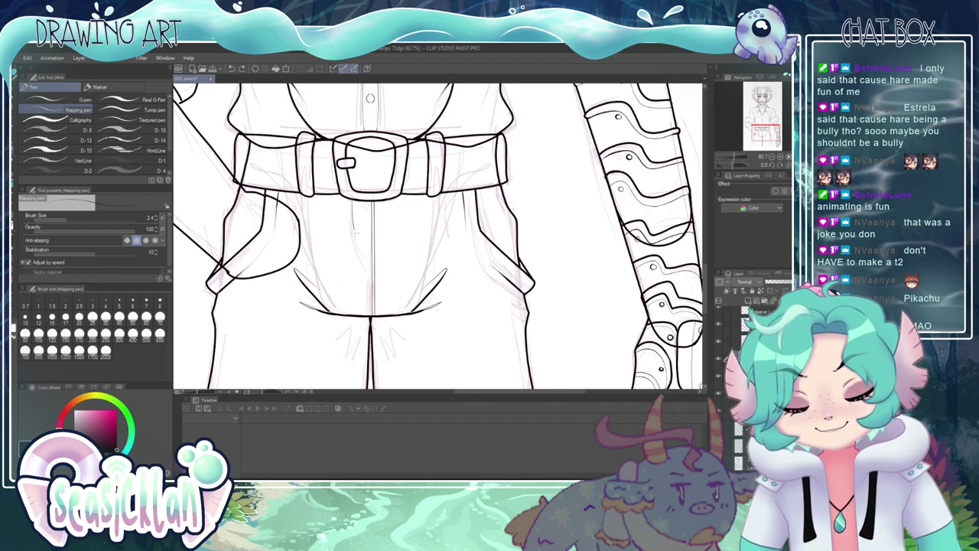
- Try to ink the curved fly stitching beside the centre seam
left_click_drag(353, 225, 374, 264)
key("ctrl+z")
left_click_drag(352, 201, 370, 270)
key("ctrl+z")
- Ink the fly stitching from the belt down, curving into the centre seam, and add a second thin line inside it
scroll(359, 225, "up", 4)
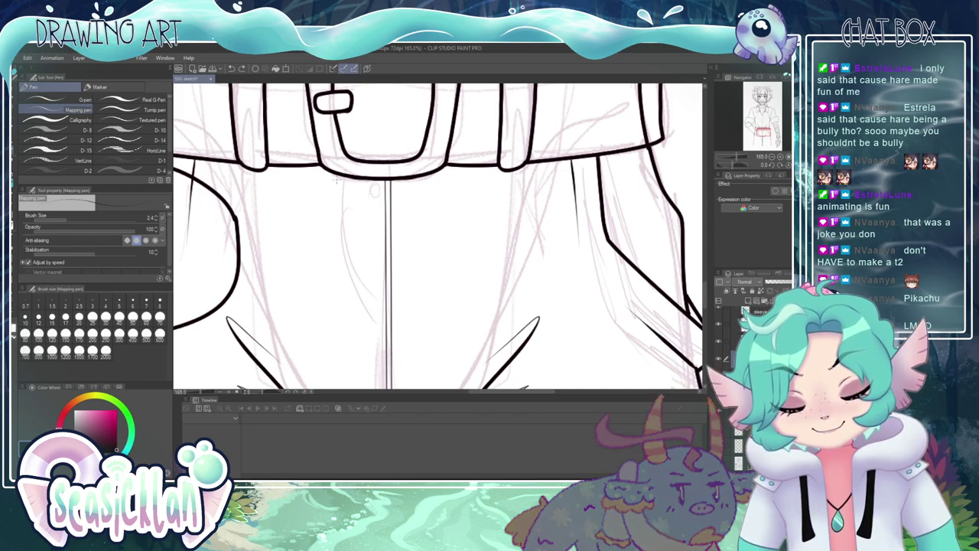
left_click_drag(345, 178, 352, 279)
key("ctrl+z")
mouse_move(345, 180)
left_mouse_down()
mouse_move(347, 279)
mouse_move(378, 327)
left_mouse_up()
key("ctrl+z")
left_click_drag(349, 281, 385, 322)
key("ctrl+z")
left_click_drag(349, 281, 385, 325)
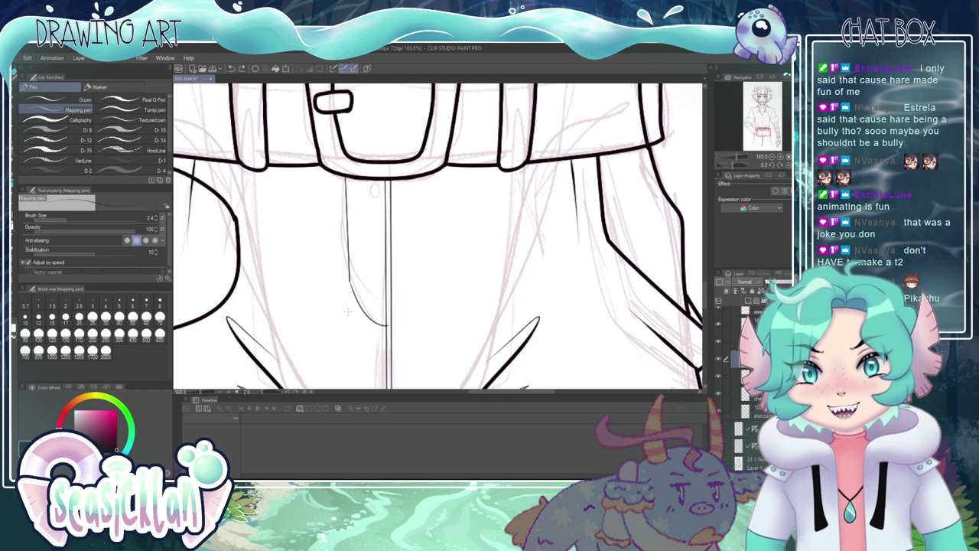
key("ctrl+z")
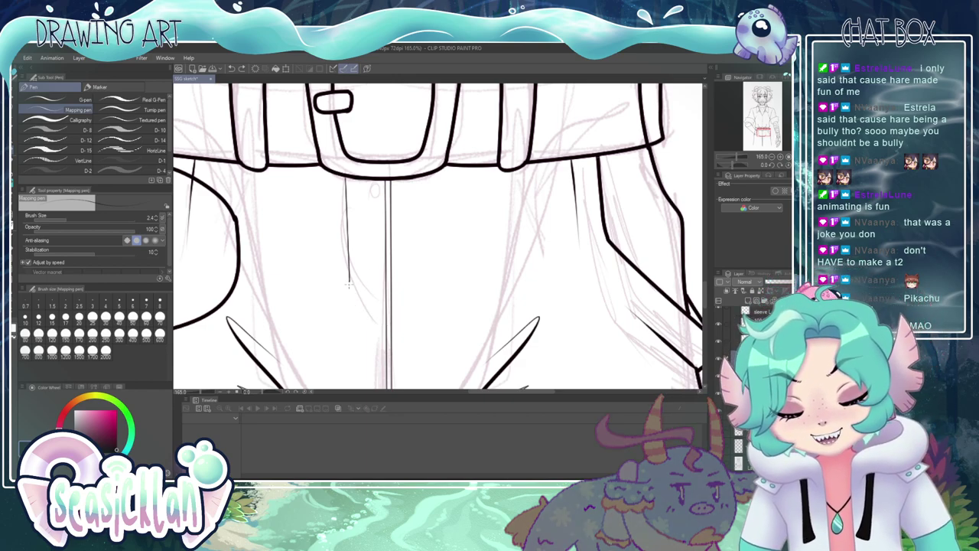
mouse_move(348, 279)
left_mouse_down()
mouse_move(357, 308)
mouse_move(383, 329)
left_mouse_up()
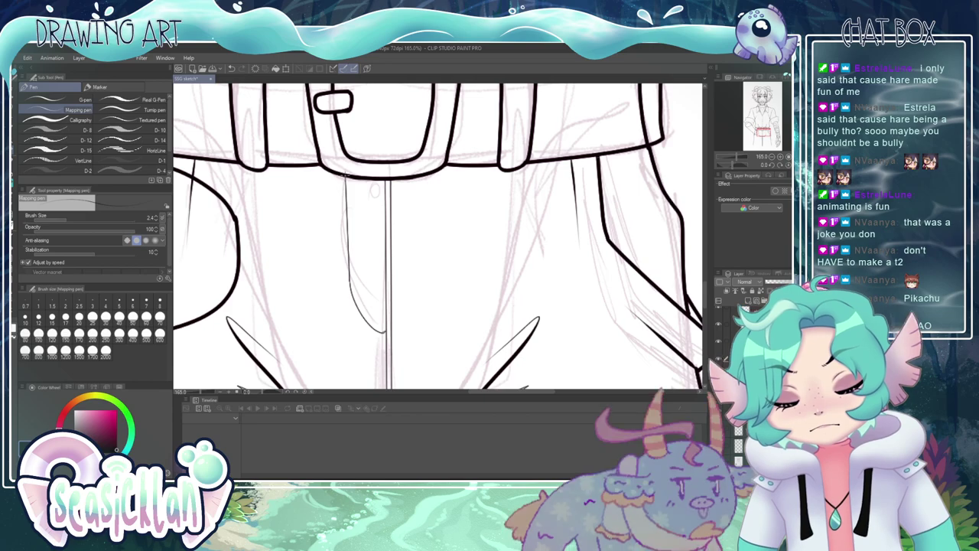
left_click_drag(352, 178, 352, 201)
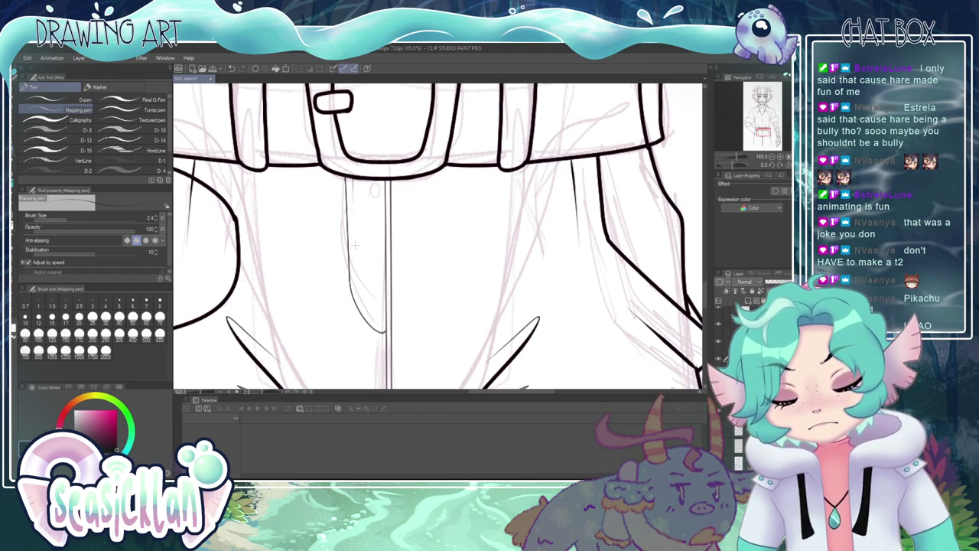
mouse_move(355, 251)
left_mouse_down()
mouse_move(359, 296)
mouse_move(384, 329)
left_mouse_up()
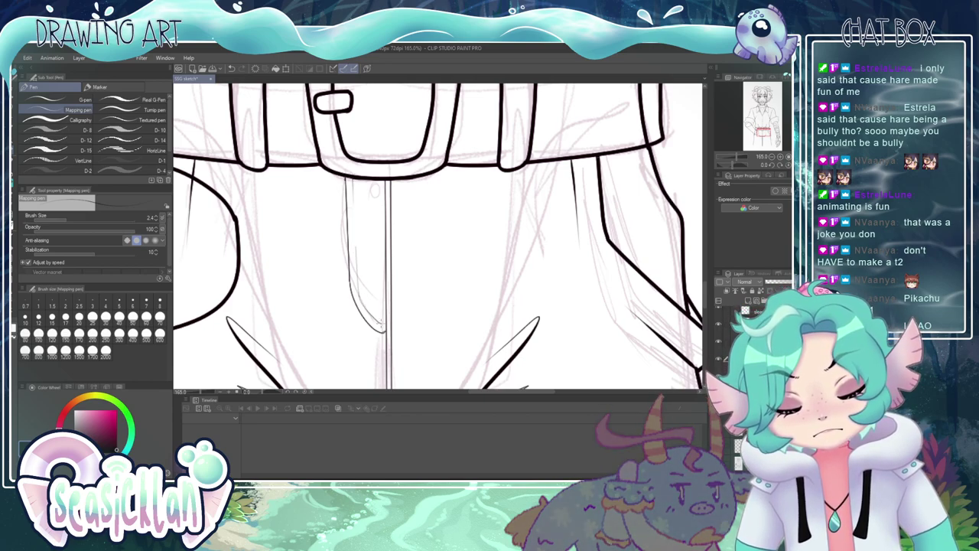
- Ink a small round button at the top of the fly below the buckle with pen size 4
left_click(156, 216)
left_click(156, 216)
left_click(156, 216)
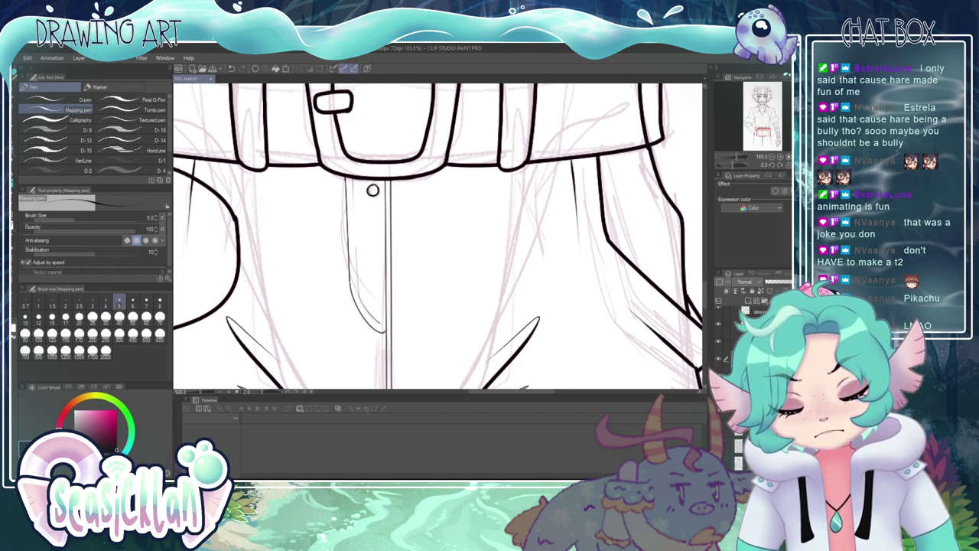
key("bracketleft")
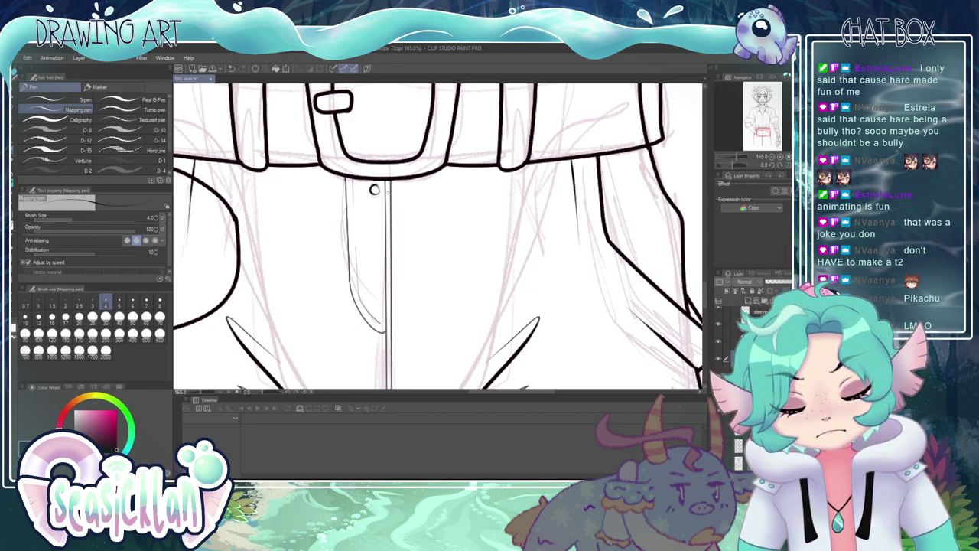
- Examine the new fly and belt details against the whole figure
scroll(373, 189, "down", 8)
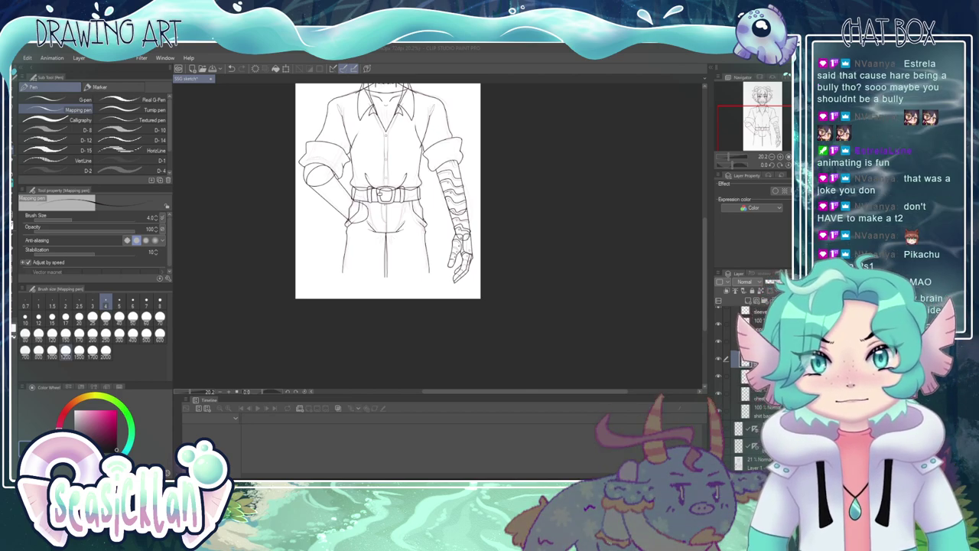
scroll(474, 262, "down", 5)
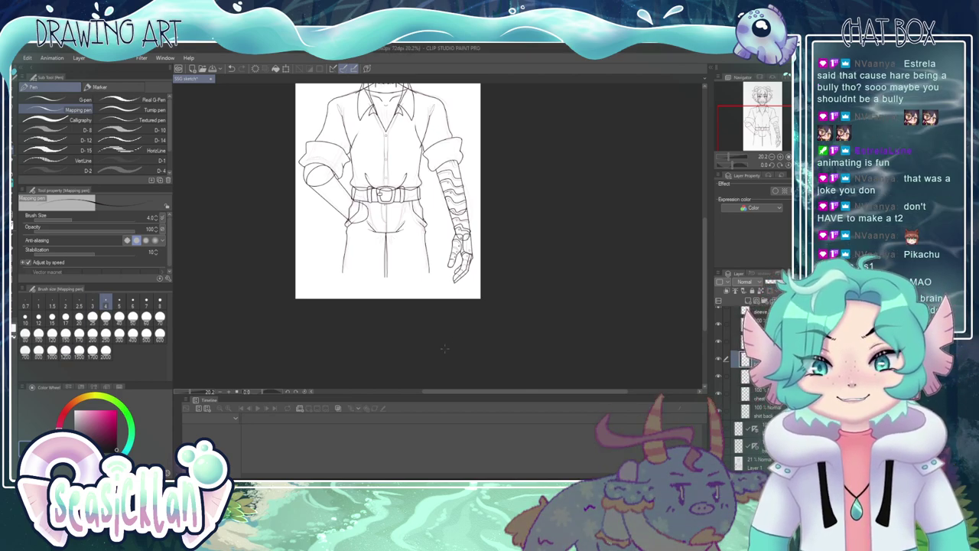
scroll(474, 261, "up", 4)
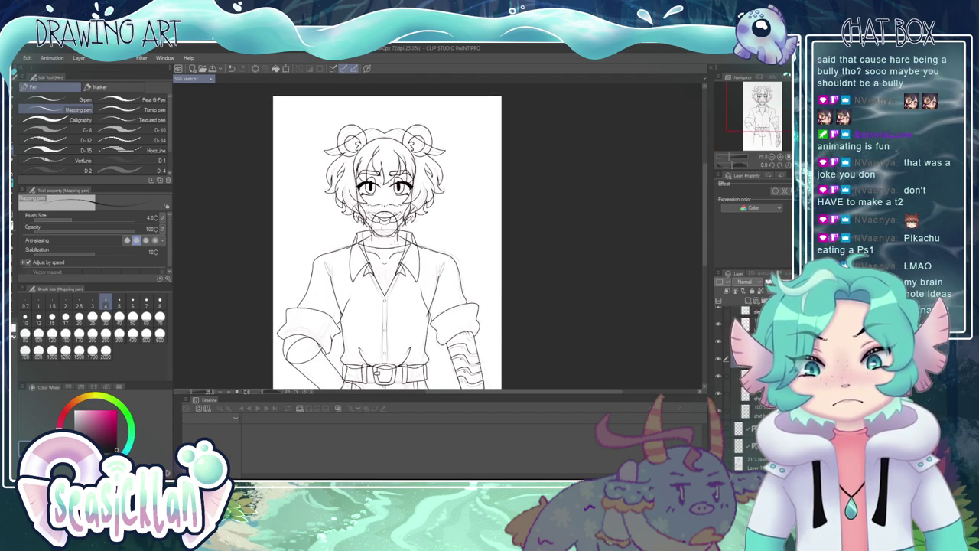
scroll(399, 239, "down", 2)
scroll(398, 239, "up", 2)
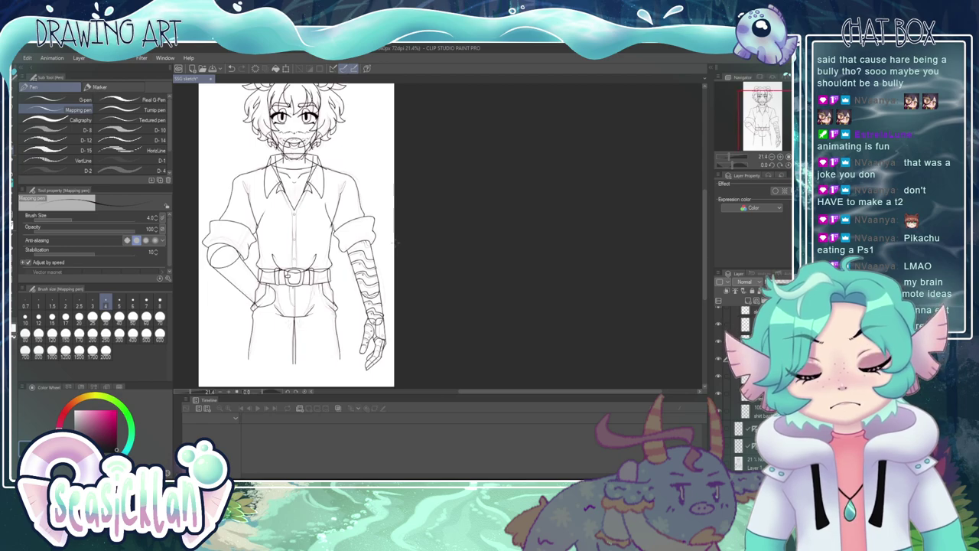
scroll(260, 329, "up", 4)
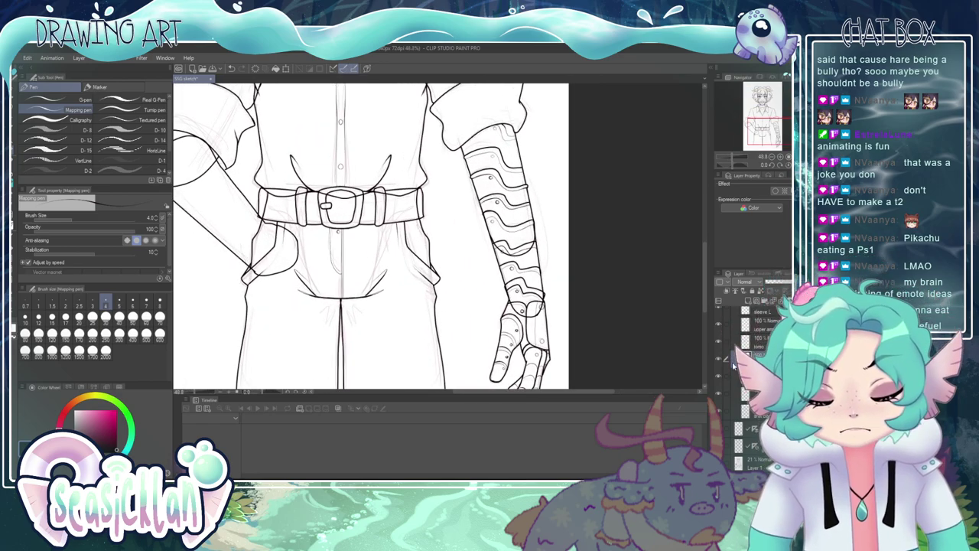
- Lasso the trouser pocket beside the bent arm's hand, paste a copy onto a new layer, and deselect
scroll(205, 243, "up", 3)
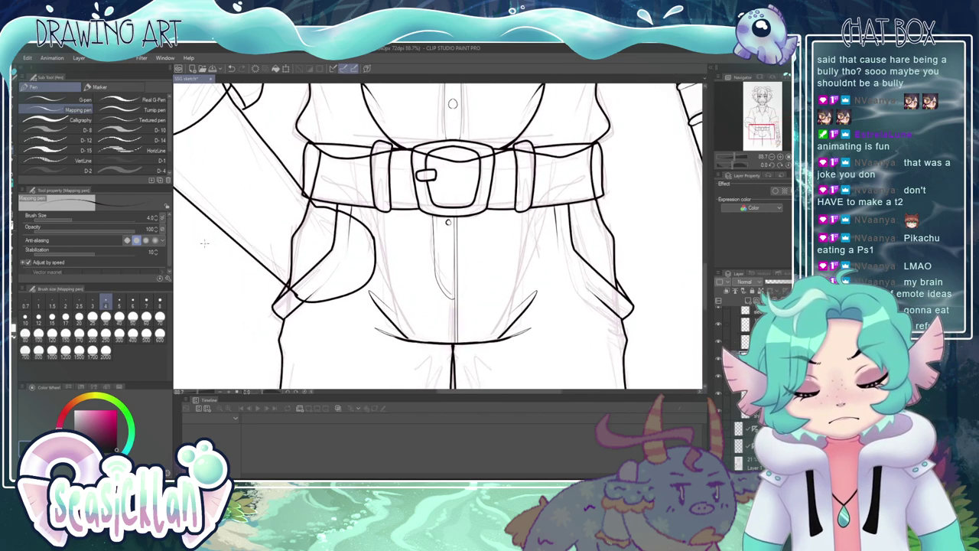
left_click(14, 111)
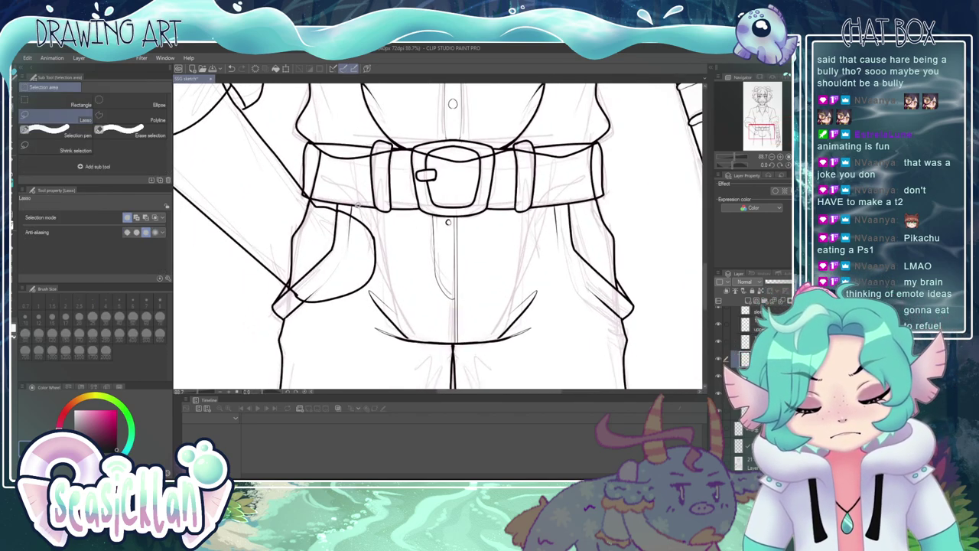
mouse_move(333, 206)
left_mouse_down()
mouse_move(297, 286)
mouse_move(273, 306)
mouse_move(278, 321)
mouse_move(350, 266)
mouse_move(360, 217)
left_mouse_up()
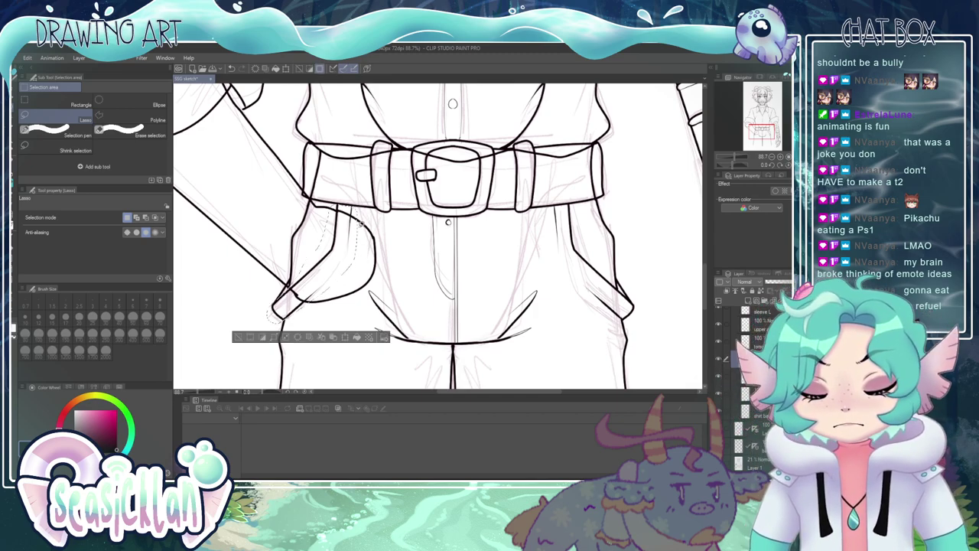
key("ctrl+c")
key("ctrl+v")
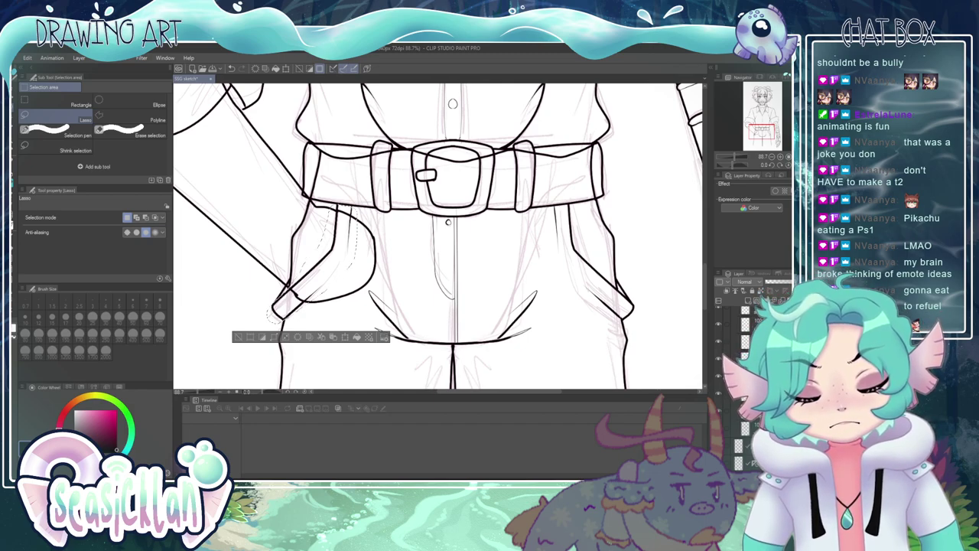
key("ctrl+d")
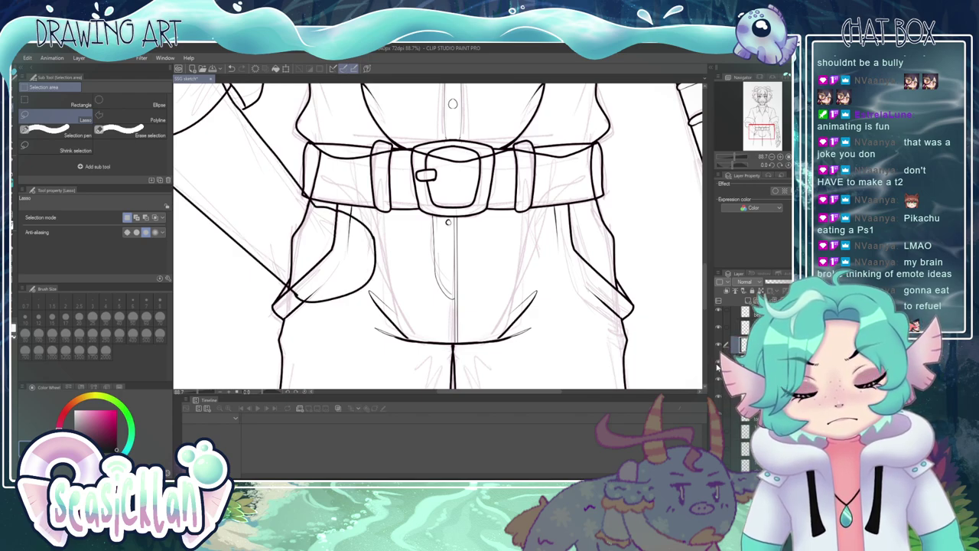
- Widen the canvas with empty space on both sides of the figure, keeping its height
scroll(298, 240, "down", 2)
scroll(299, 241, "down", 4)
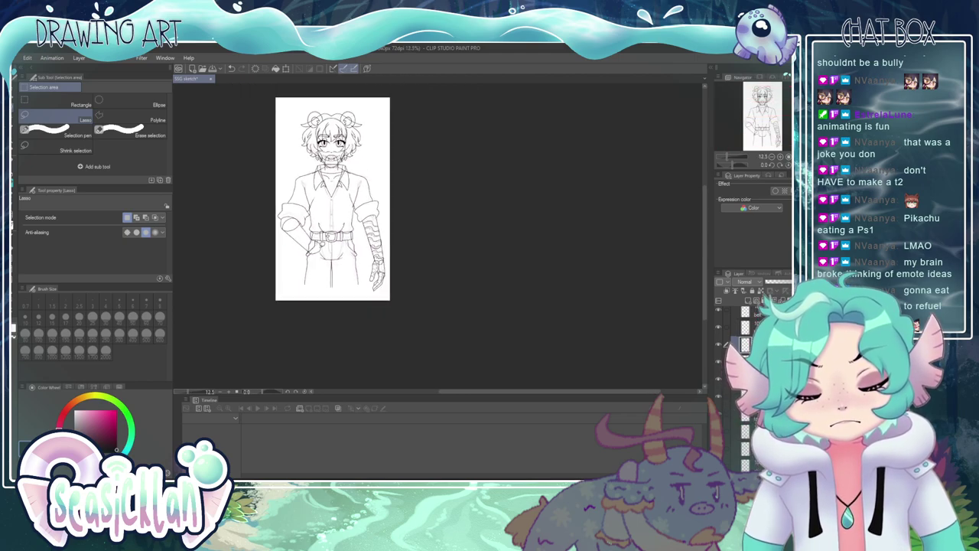
scroll(271, 264, "down", 1)
scroll(321, 188, "up", 3)
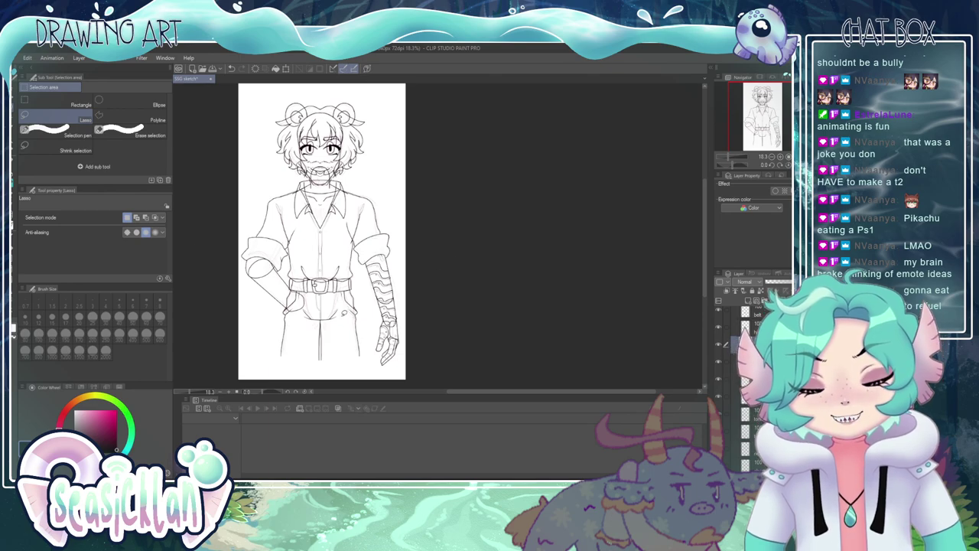
scroll(303, 219, "down", 2)
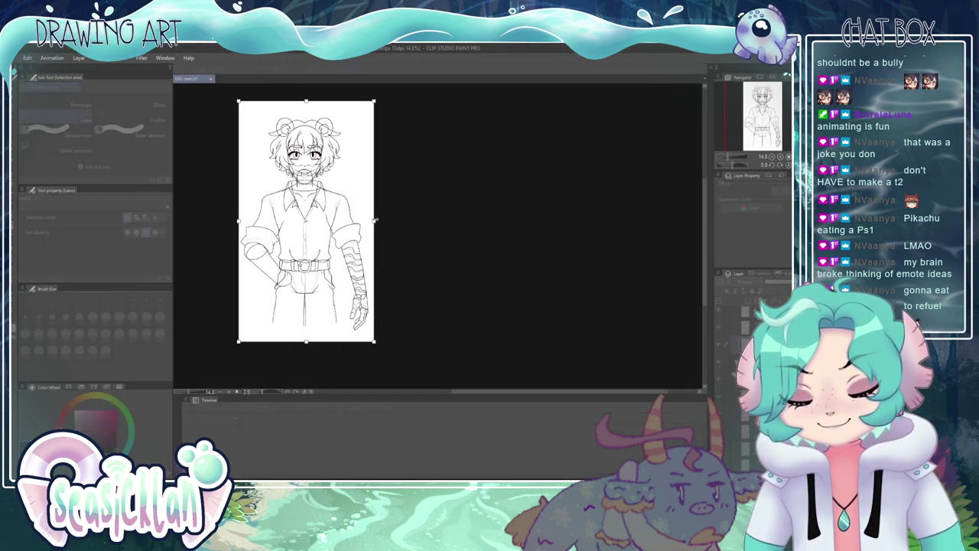
left_click_drag(374, 221, 432, 221)
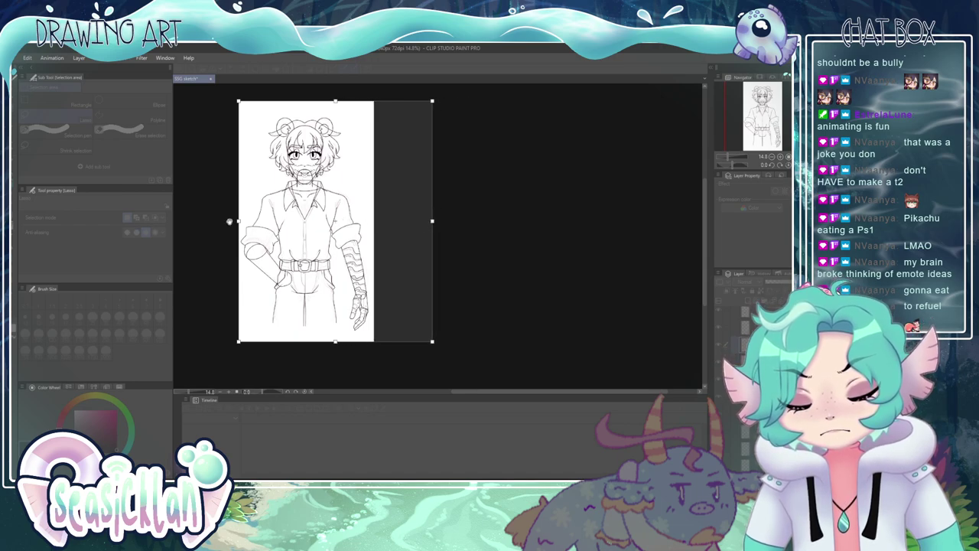
left_click_drag(236, 221, 164, 222)
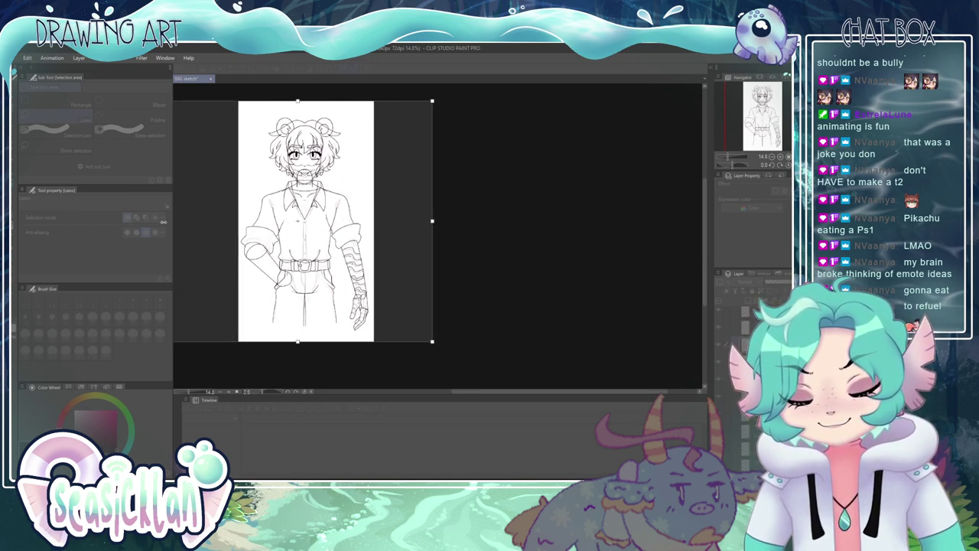
scroll(525, 249, "down", 3)
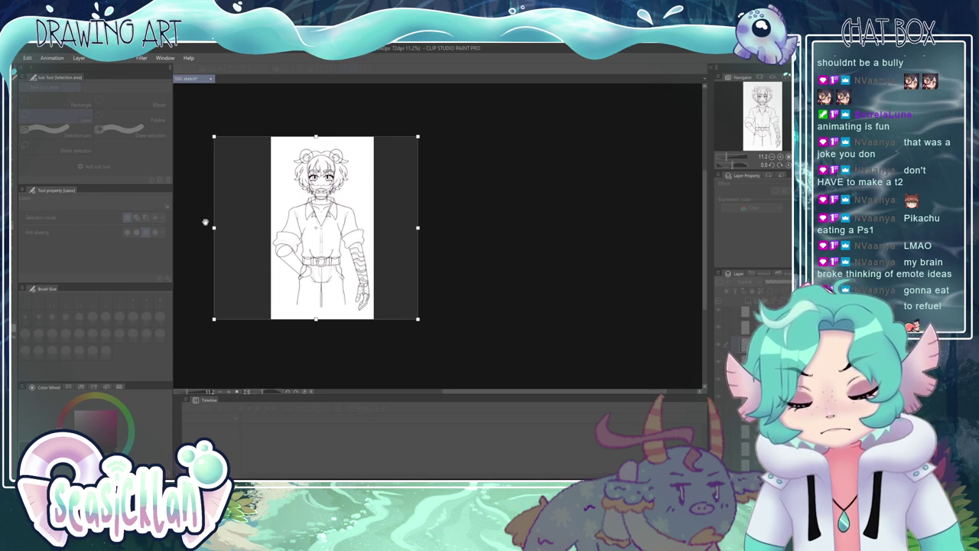
left_click_drag(214, 227, 219, 227)
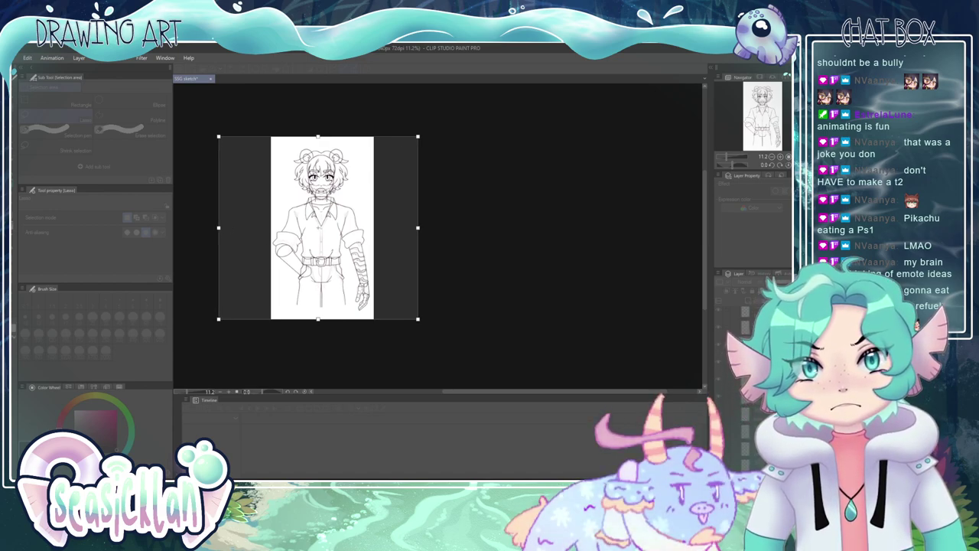
key("Return")
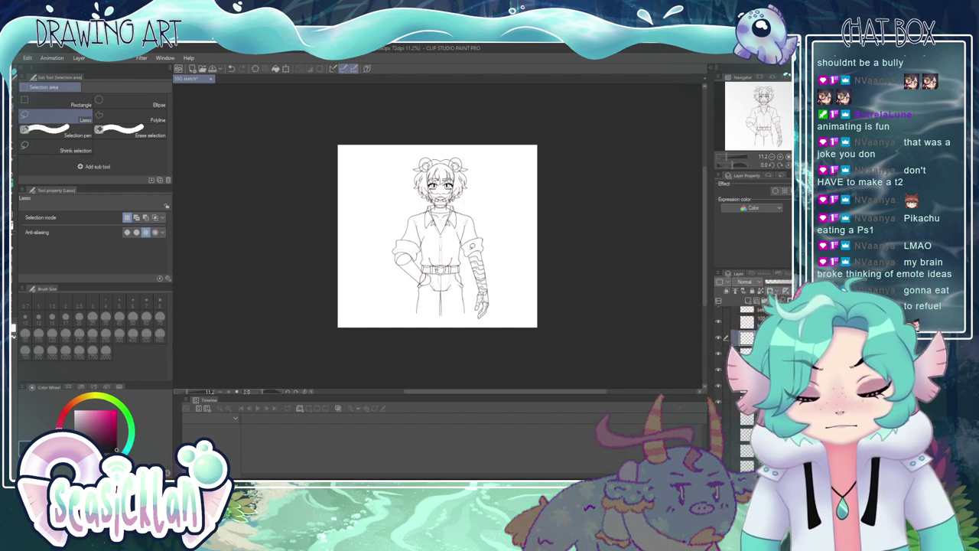
scroll(449, 243, "up", 2)
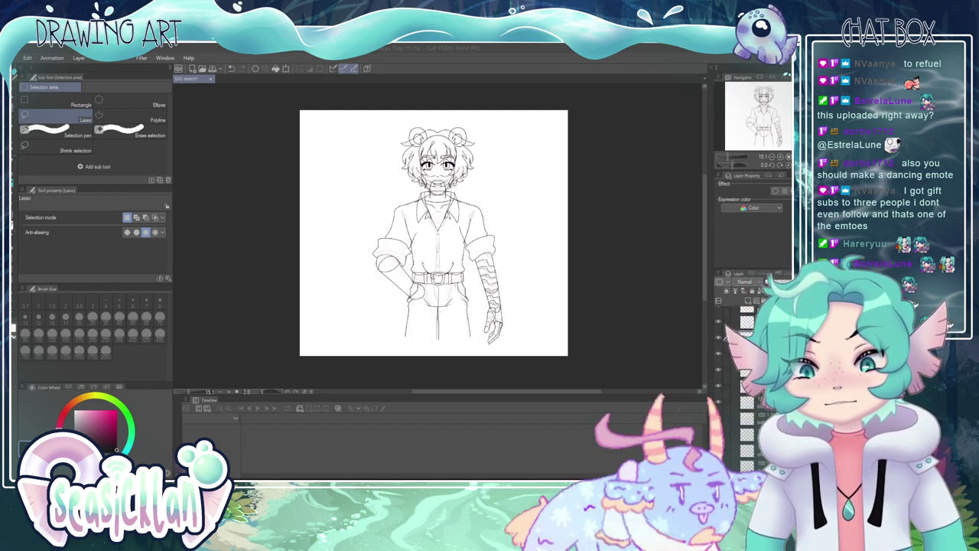
- Open the copied peach skin swatch as a new illustration, sample its colour, and return to the sketch document
left_click(16, 59)
left_click(42, 84)
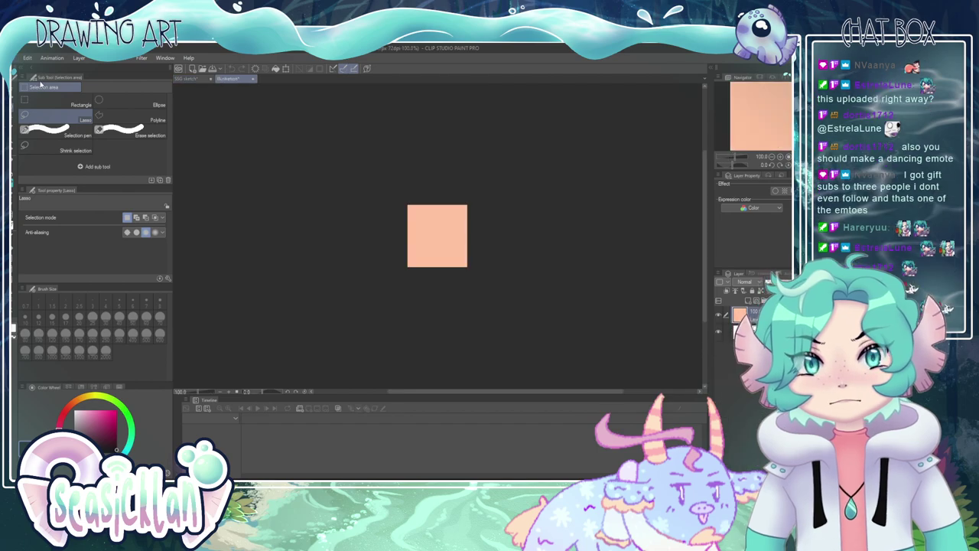
left_click(452, 230, "alt")
left_click(186, 79)
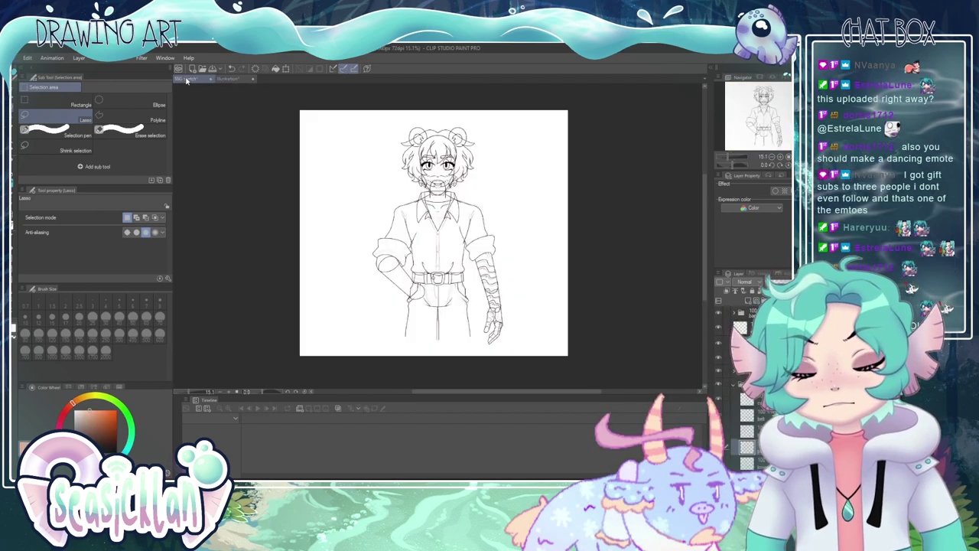
scroll(519, 223, "down", 2)
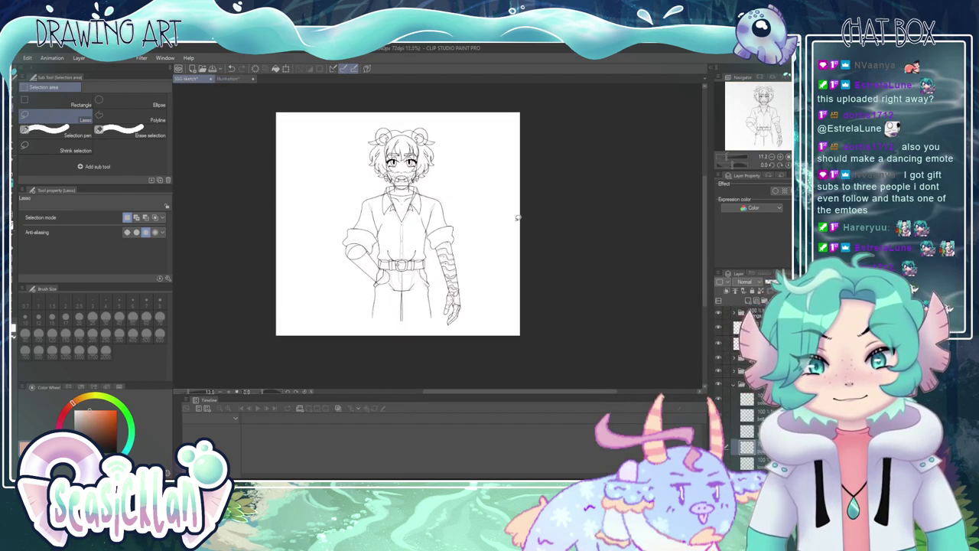
scroll(517, 218, "up", 2)
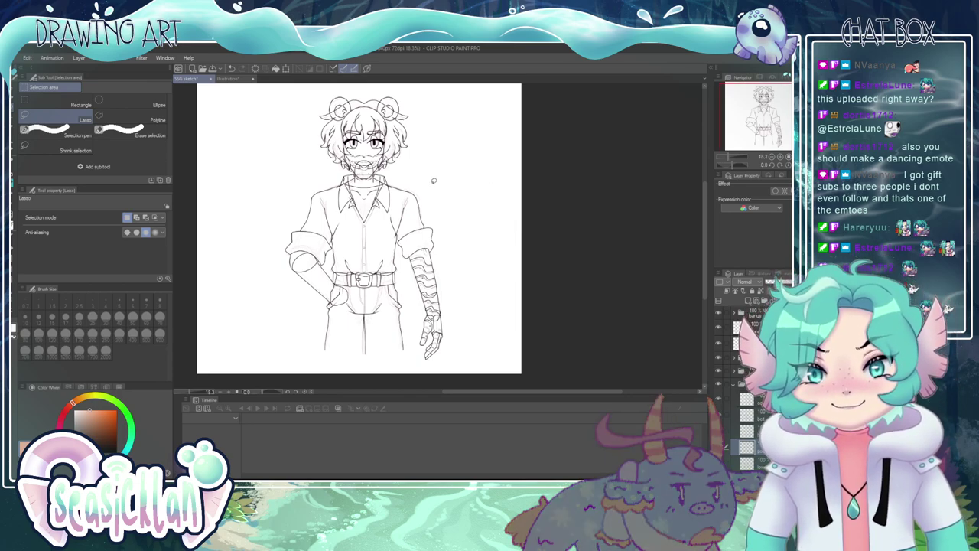
scroll(459, 149, "up", 1)
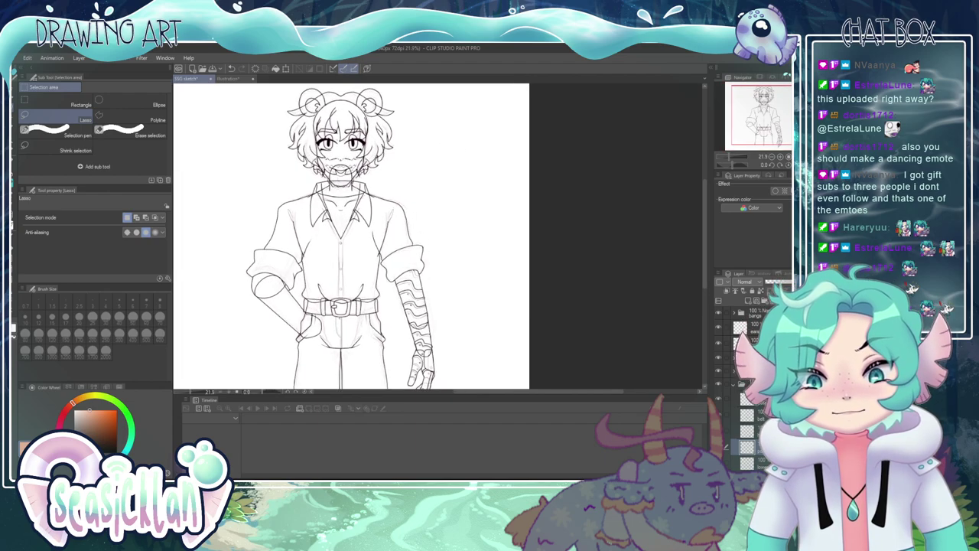
- Collapse the body folder and hide the eyes, bangs, ears, mouth and body layers
left_click(718, 386)
left_click(717, 385)
left_click(752, 384)
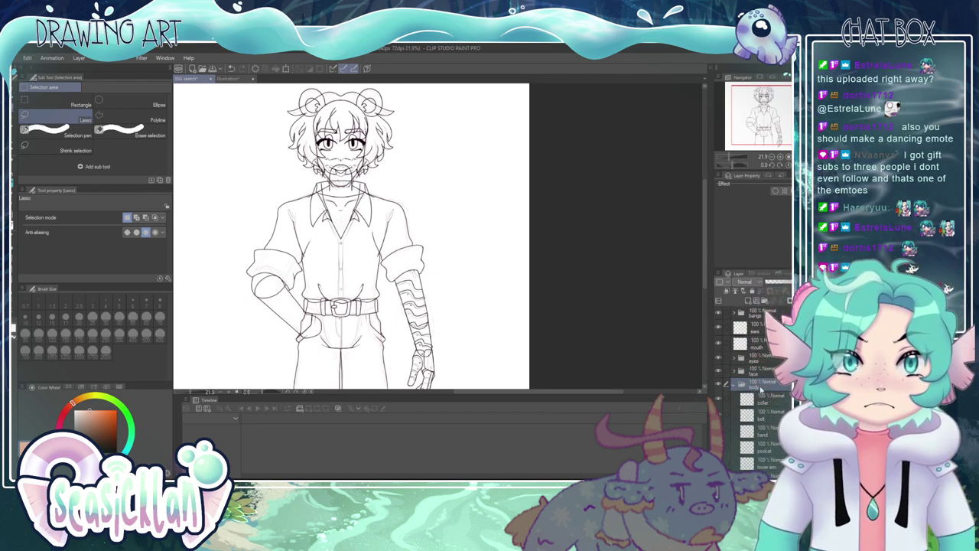
left_click(718, 386)
left_click(719, 386)
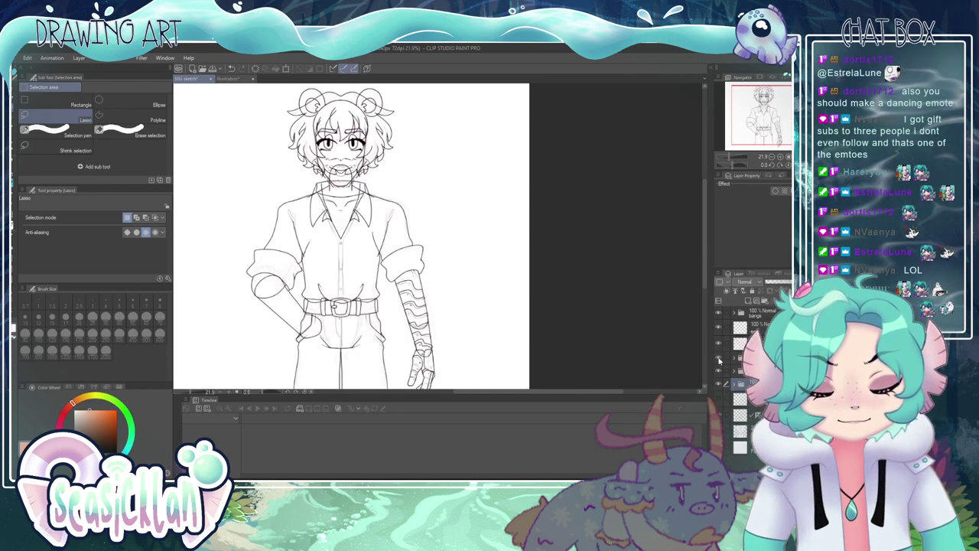
left_click(718, 357)
left_click(719, 314)
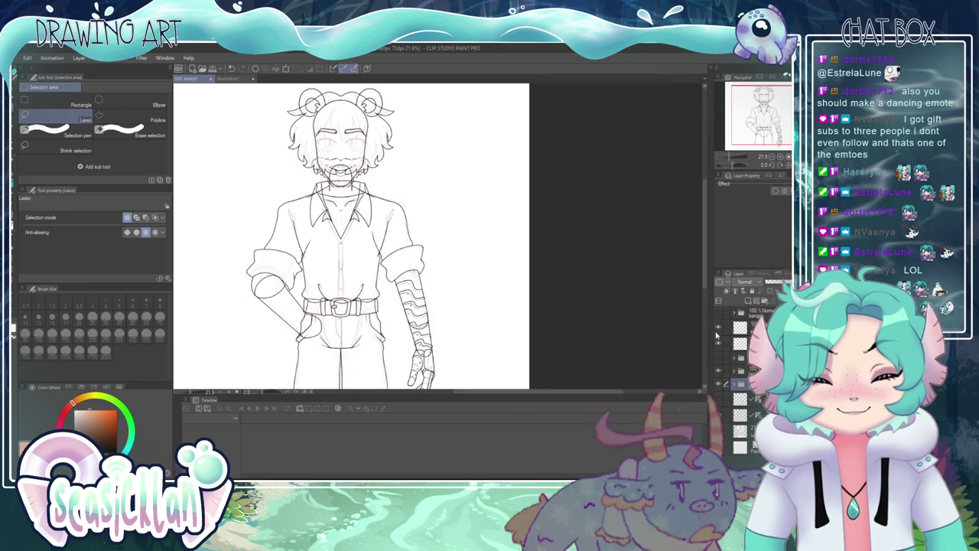
left_click(720, 345)
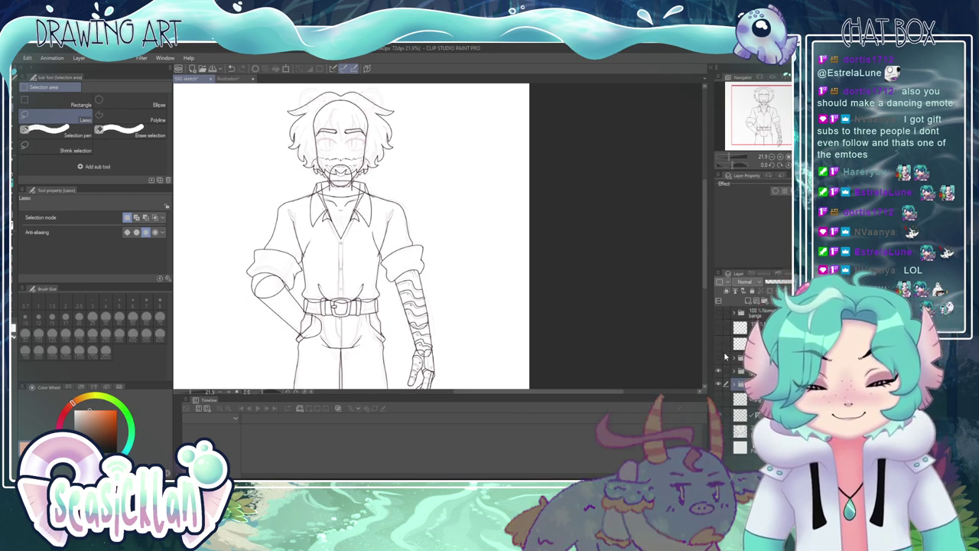
left_click(719, 385)
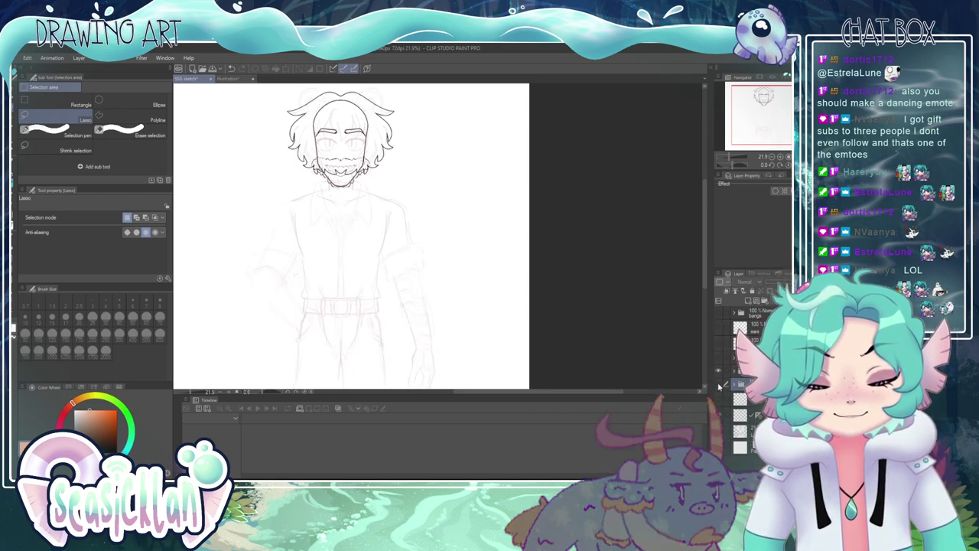
- Expand the face folder and hide the facial features and back hair, leaving only the face outline over the sketch
left_click(719, 385)
left_click(719, 385)
left_click(734, 371)
left_click(719, 385)
left_click(726, 371)
left_click(718, 371)
left_click(718, 371)
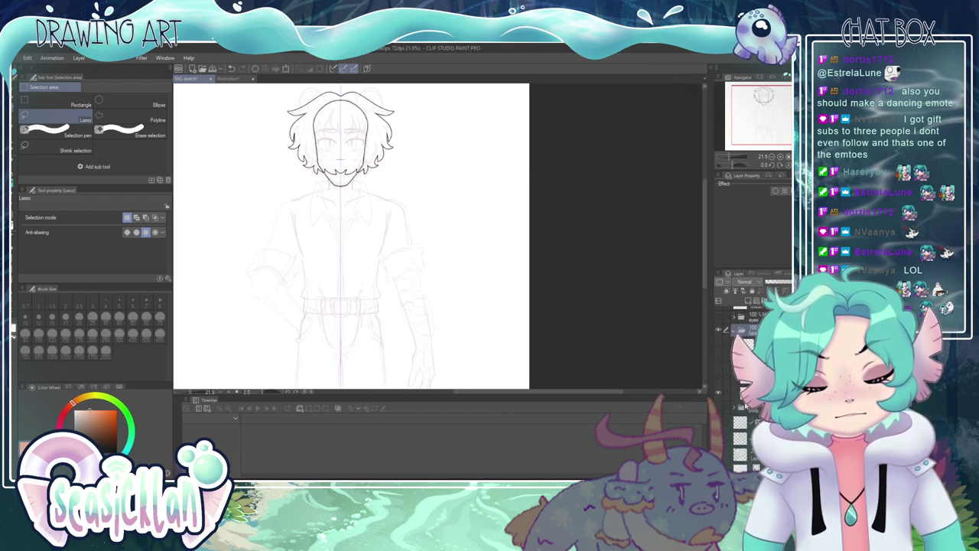
left_click(718, 407)
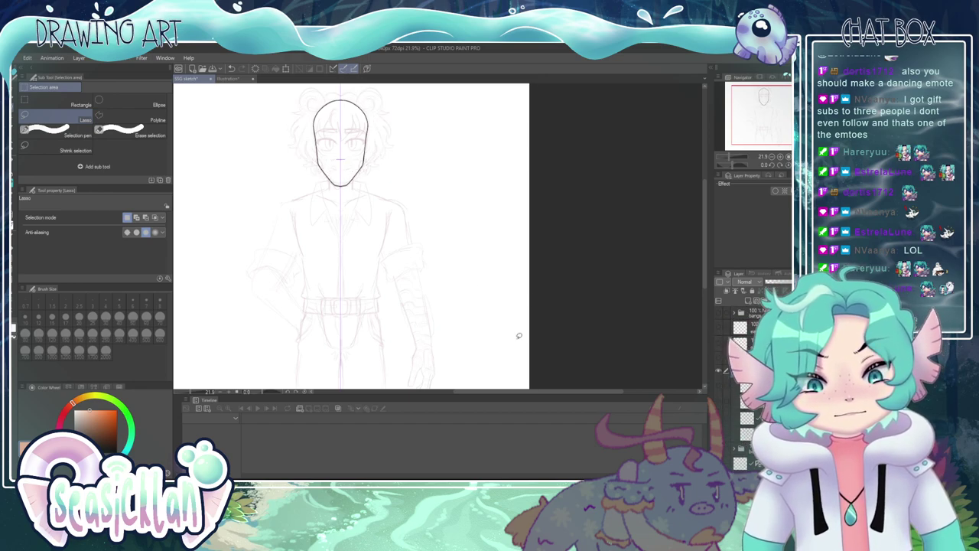
- Auto-select the inside of the face outline, fill it with the peach skin colour on a separate layer below, and deselect
scroll(314, 138, "up", 4)
key("w")
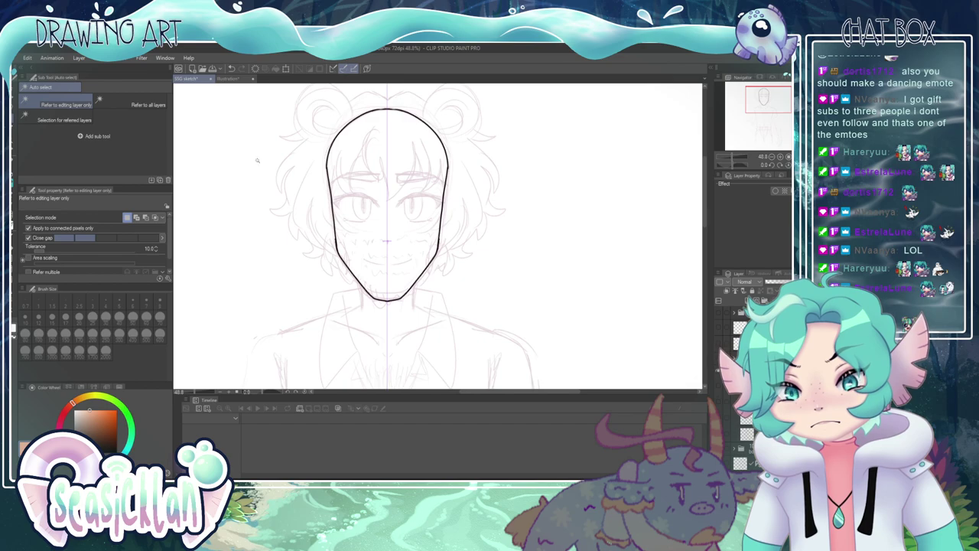
left_click(227, 79)
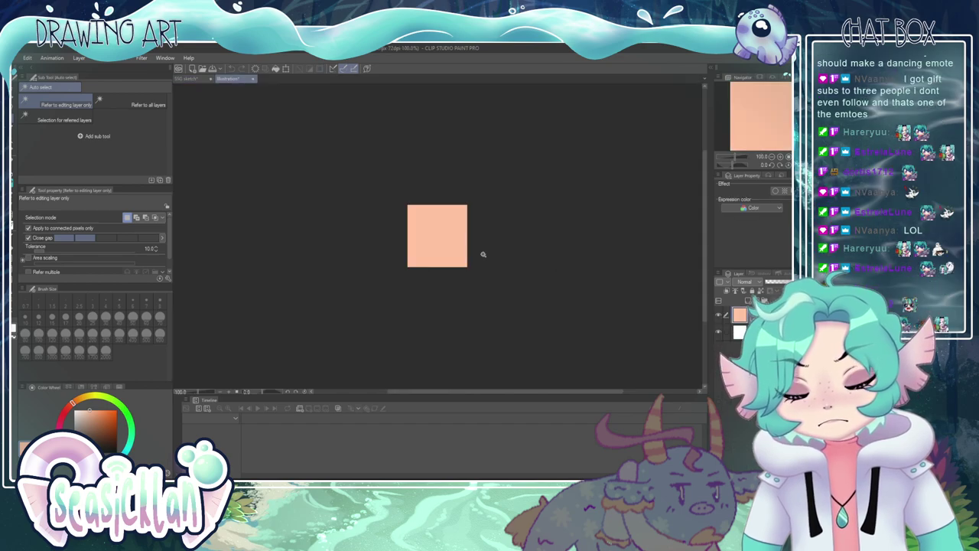
left_click(191, 79)
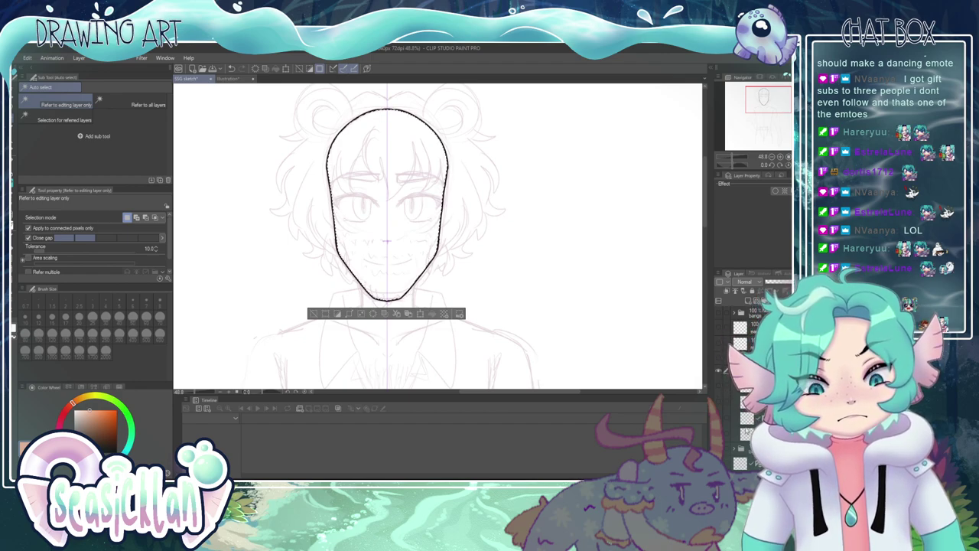
left_click(767, 433)
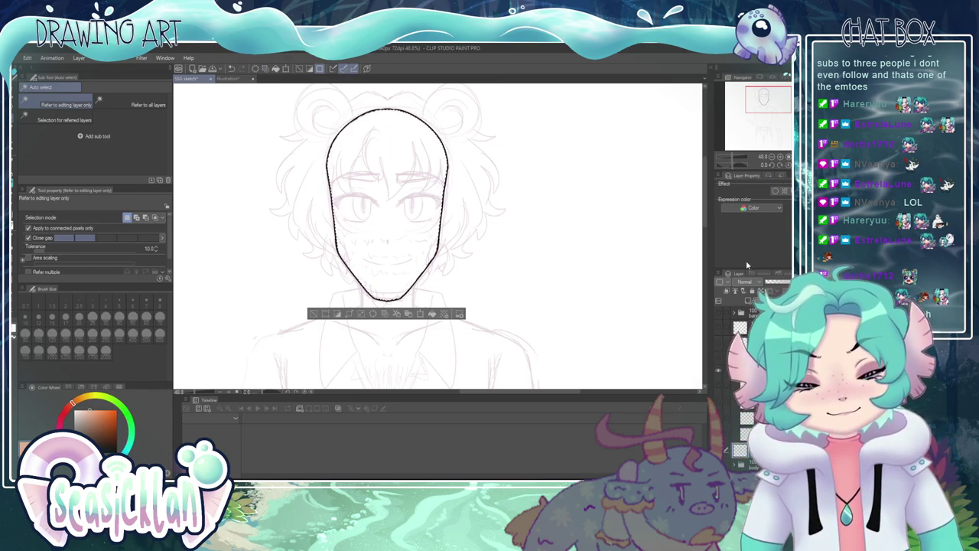
left_click(276, 68)
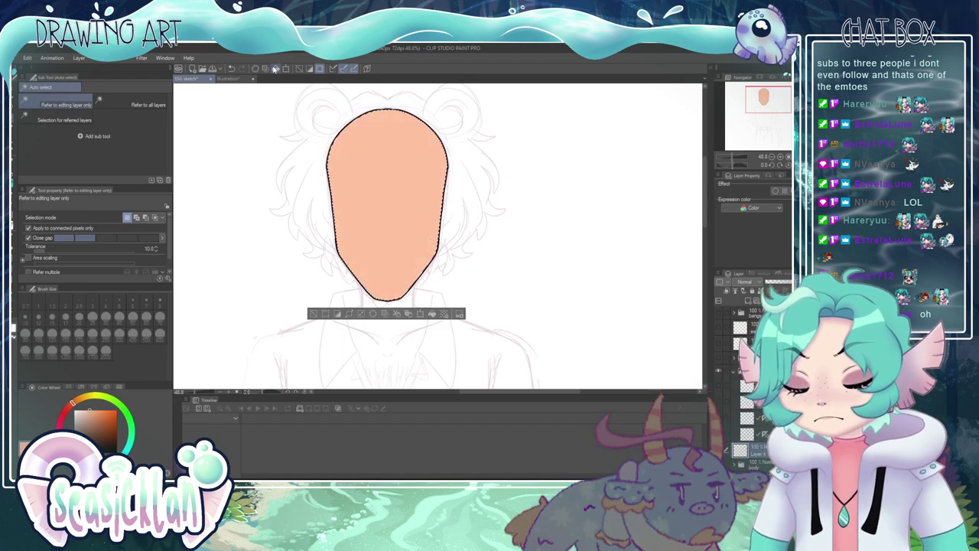
key("ctrl+d")
key("ctrl+plus")
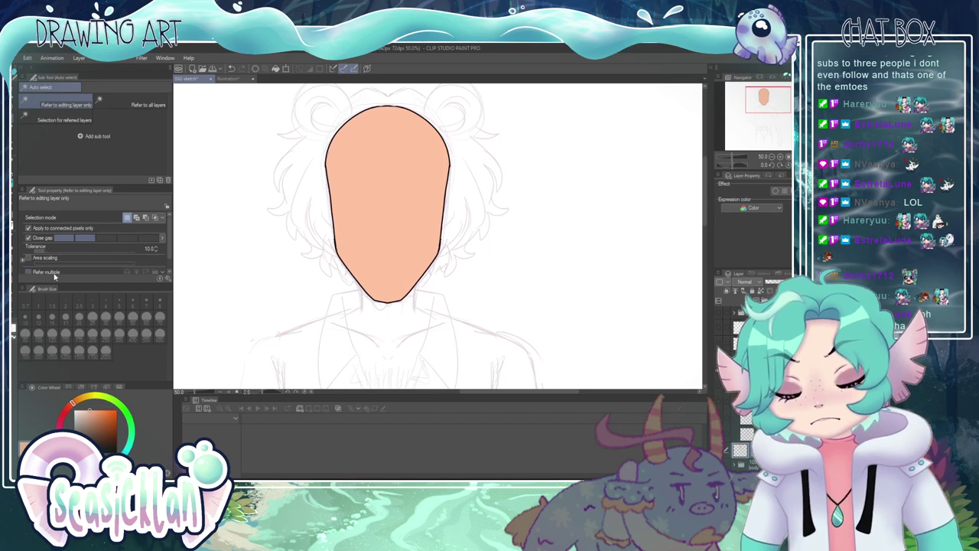
- Shade the cheeks and forehead edges with a redder skin tone using the Soft airbrush at size about 230
left_click_drag(72, 403, 97, 413)
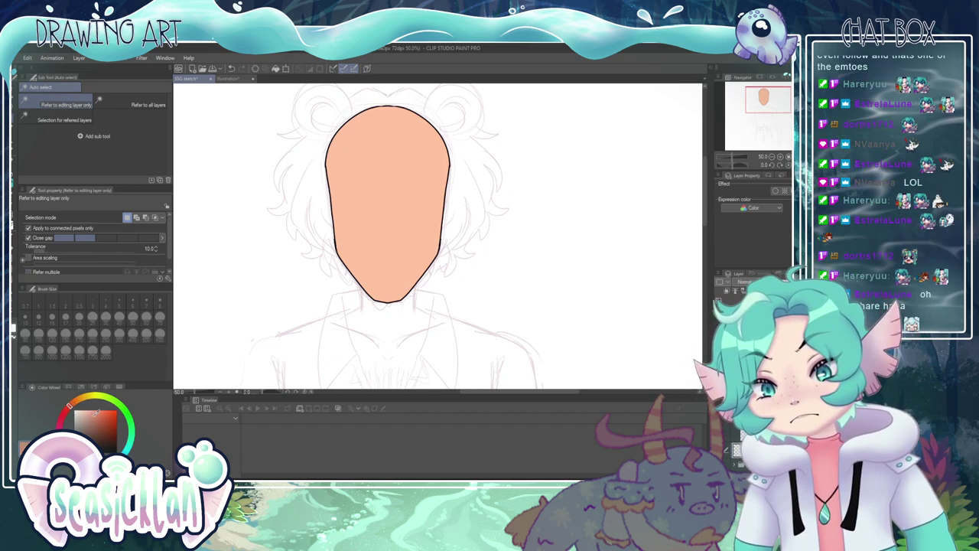
left_click(13, 175)
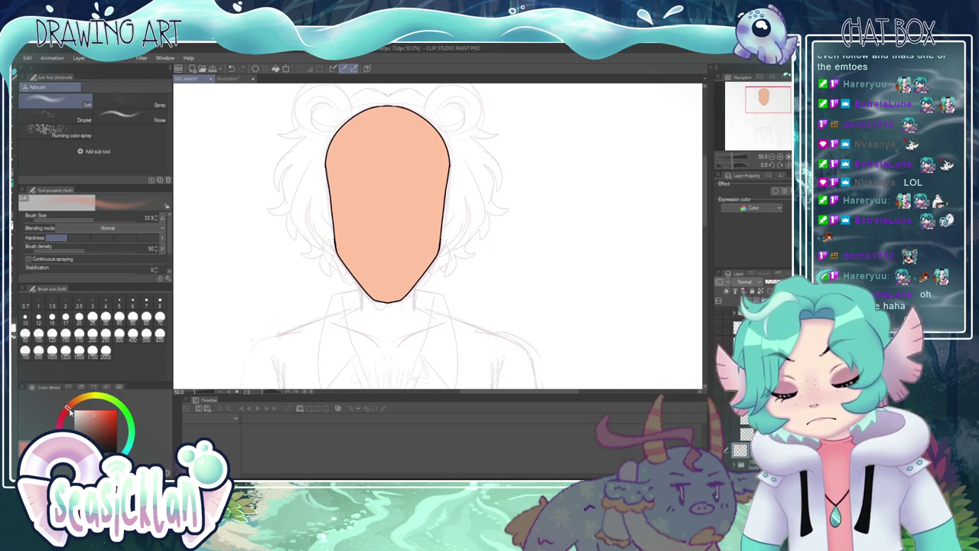
left_click(108, 219)
left_click_drag(108, 220, 114, 220)
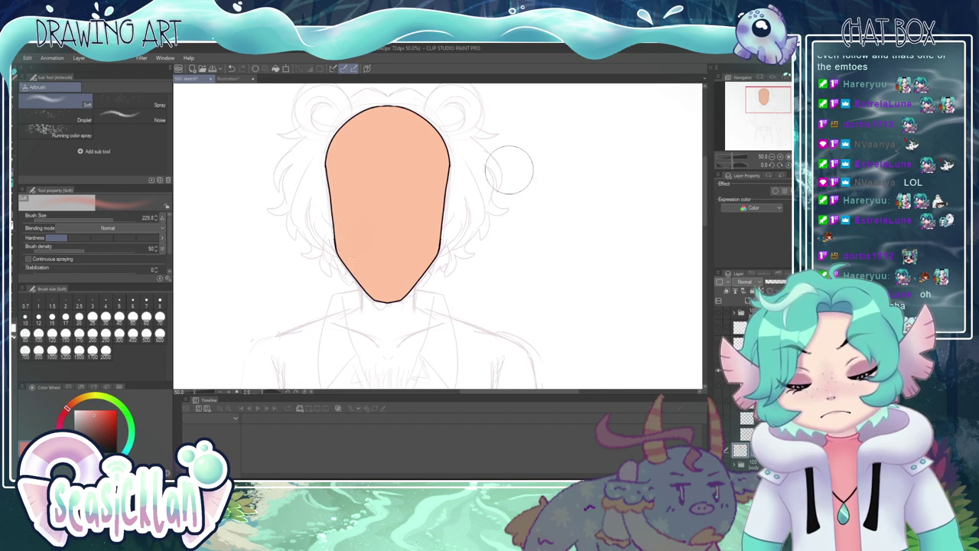
left_click_drag(343, 222, 354, 219)
key("ctrl+z")
left_click_drag(441, 213, 432, 225)
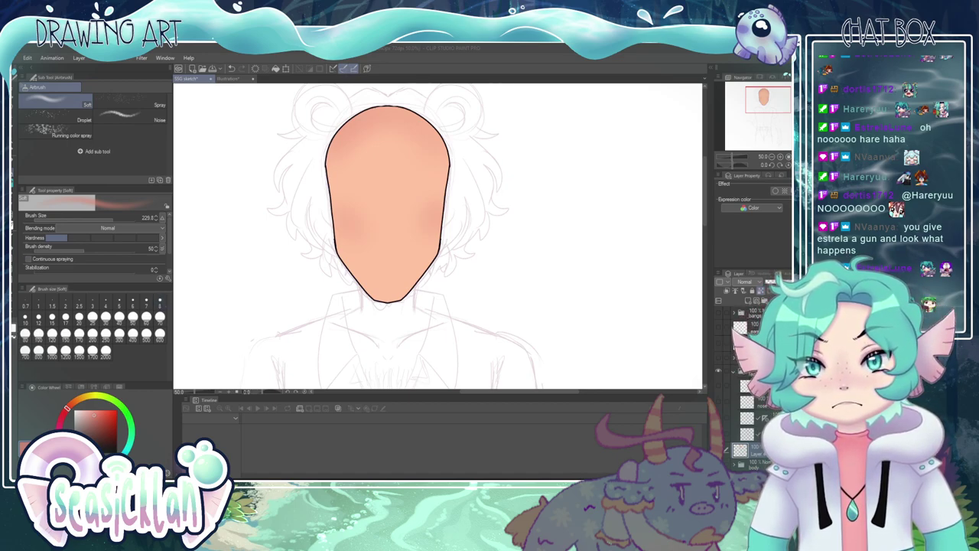
- Sample the face's base tone, shift it to a lighter yellowish hue, and airbrush highlights down the face centre and chin
left_click(387, 271, "alt")
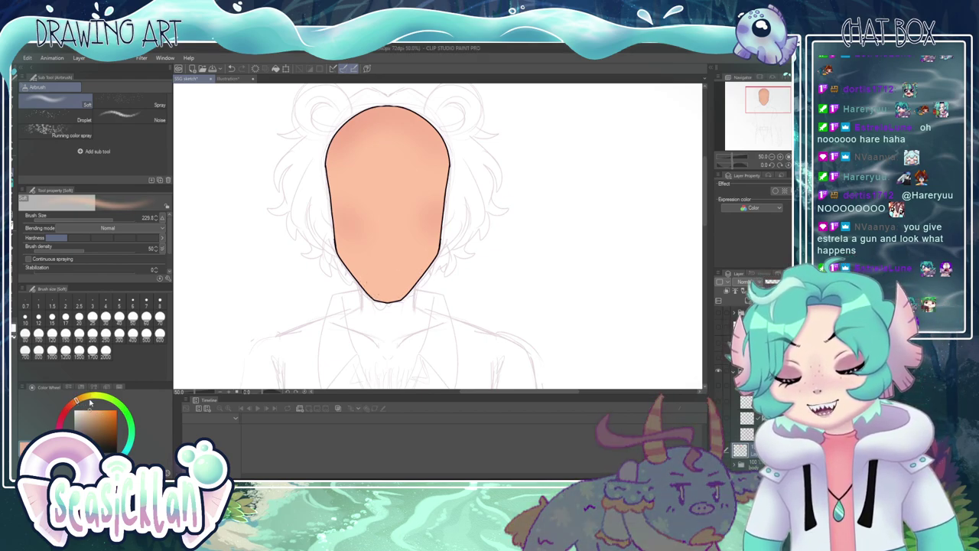
mouse_move(407, 165)
left_mouse_down()
mouse_move(393, 157)
mouse_move(380, 169)
mouse_move(389, 234)
left_mouse_up()
mouse_move(394, 280)
left_mouse_down()
mouse_move(376, 280)
mouse_move(403, 280)
left_mouse_up()
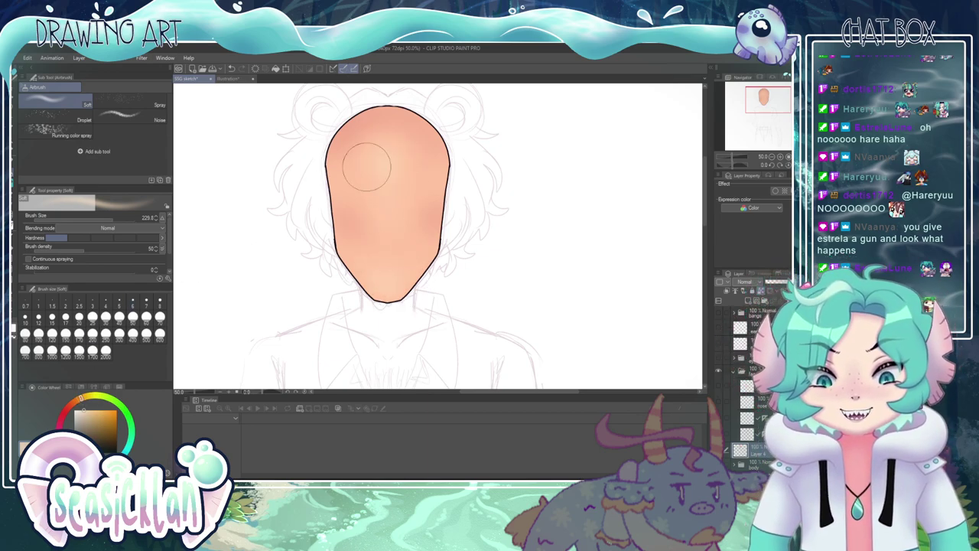
scroll(385, 139, "down", 10)
scroll(405, 202, "up", 4)
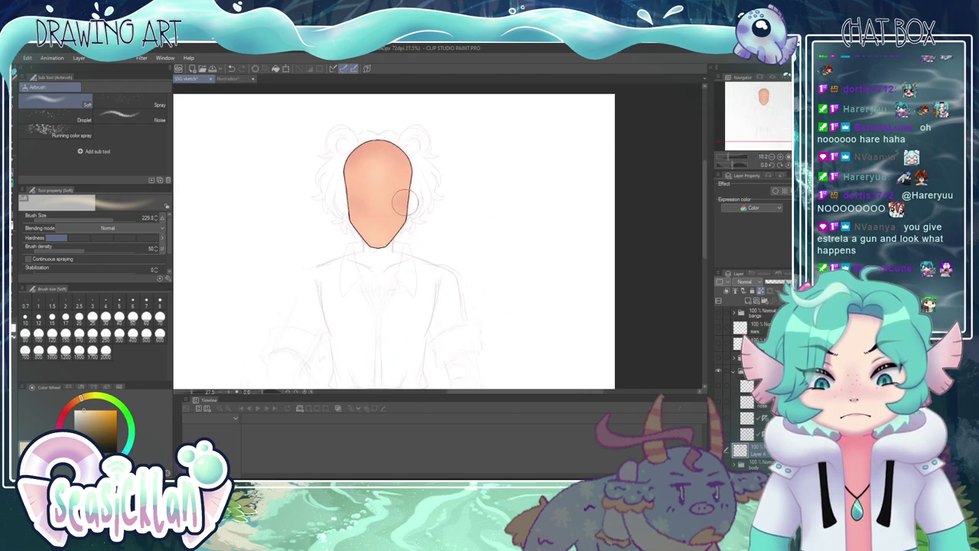
scroll(404, 201, "up", 2)
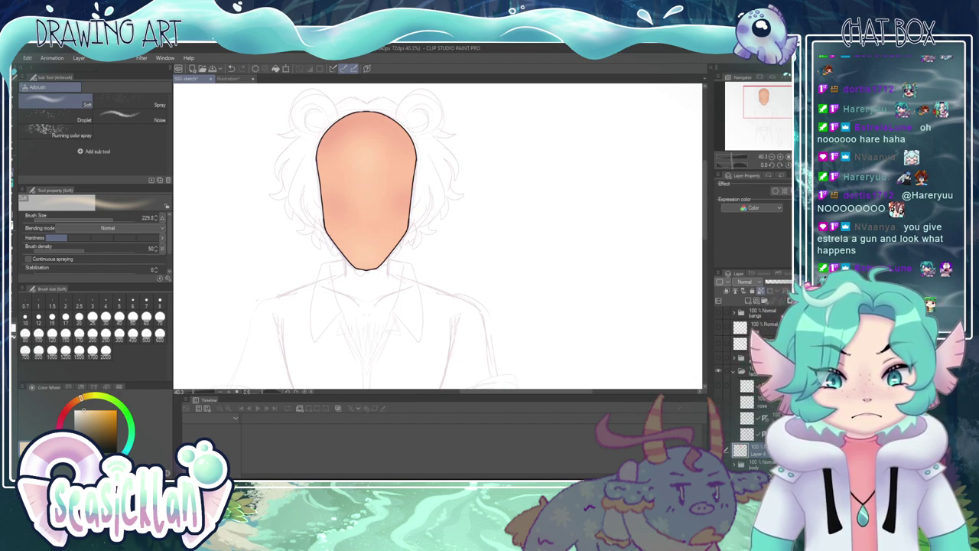
- Move the skin colour layer into the face folder and show the beard, mouth and eyebrow lines again
left_click(754, 434)
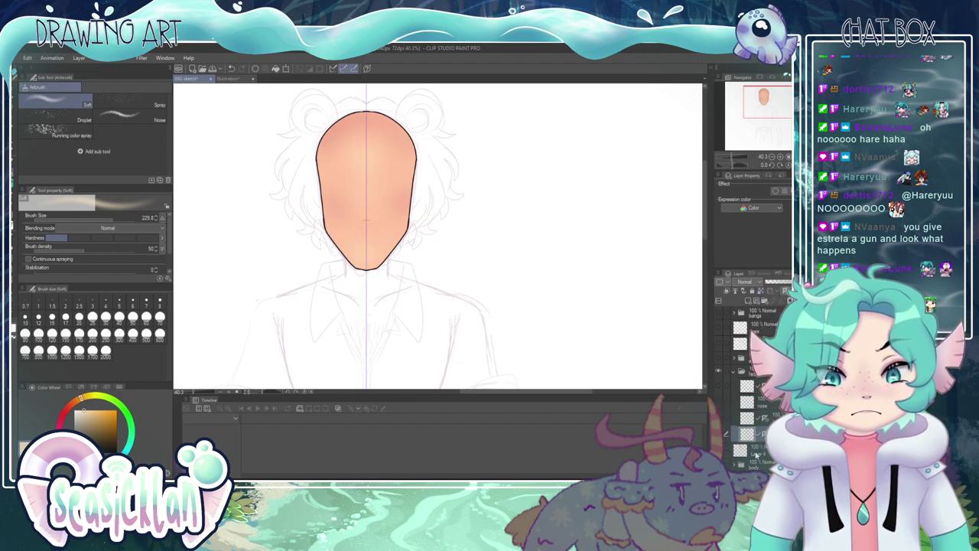
left_click(754, 451)
left_click(720, 420)
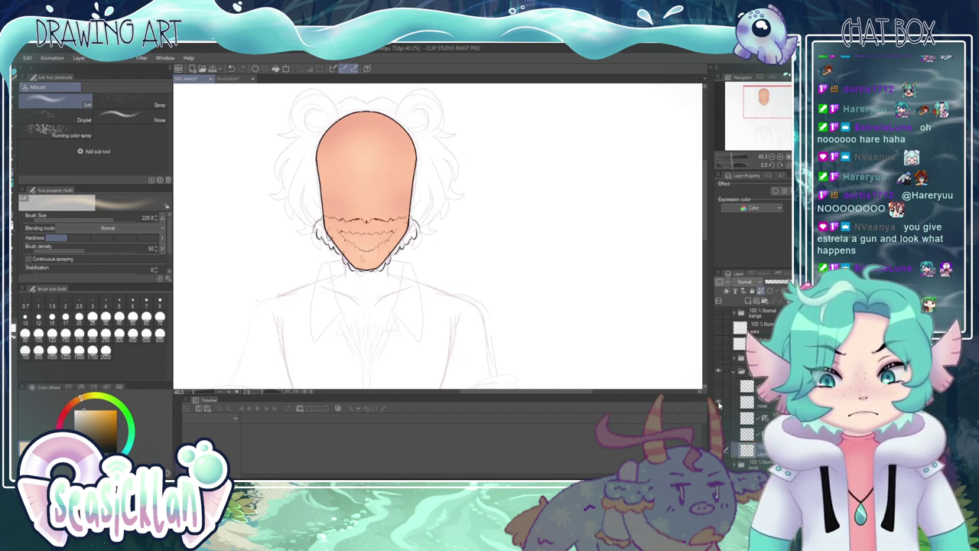
left_click(717, 384)
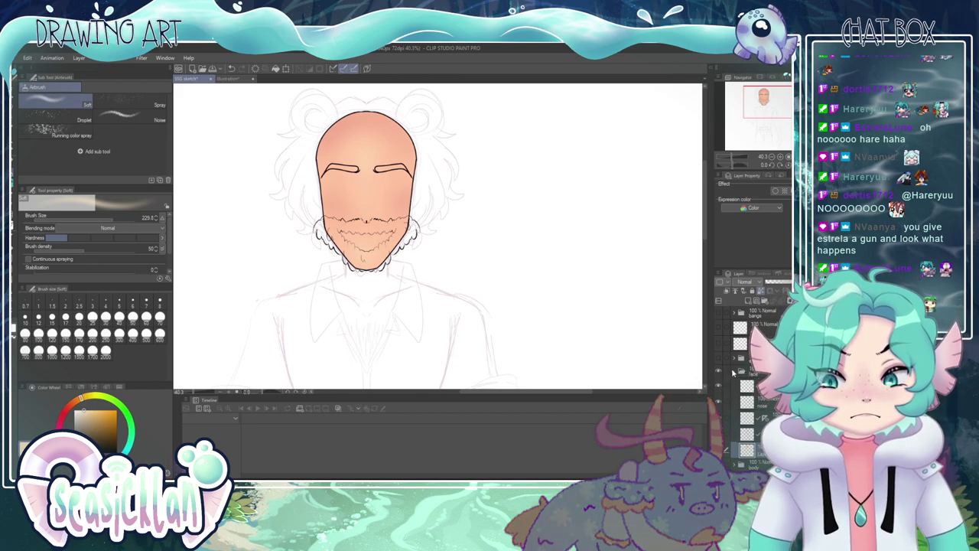
- Collapse the face folder, show the eye line art again, and expand the eyes folder to check its layers
left_click(733, 373)
left_click(719, 361)
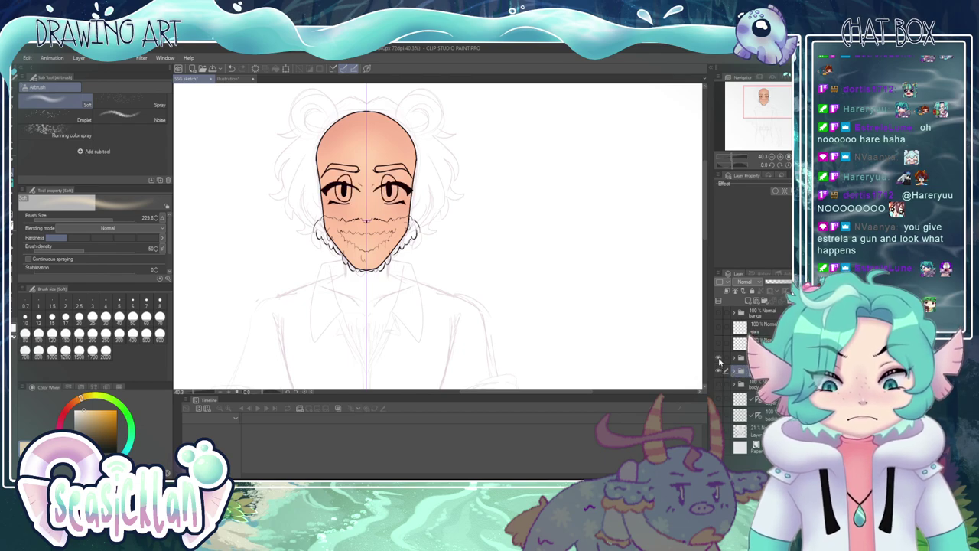
left_click(719, 361)
left_click(719, 361)
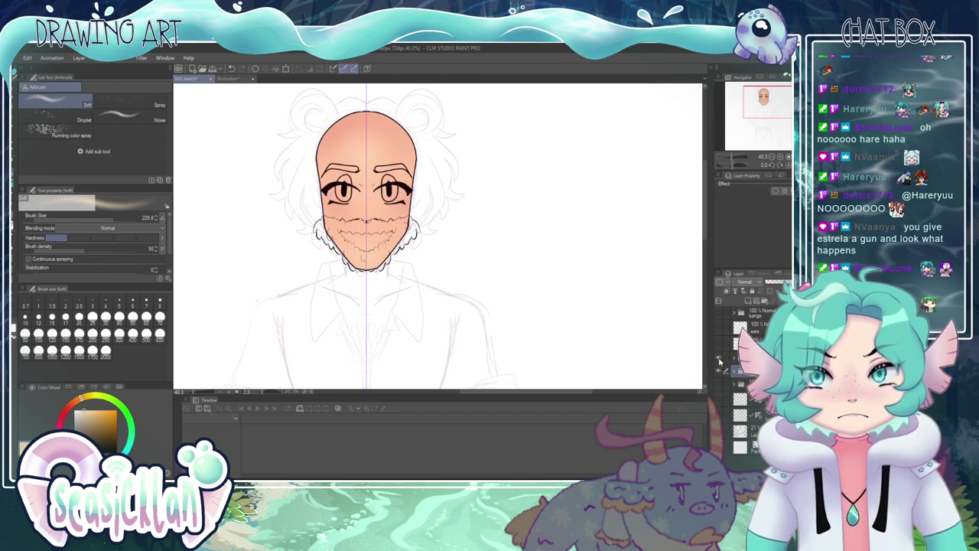
left_click(732, 366)
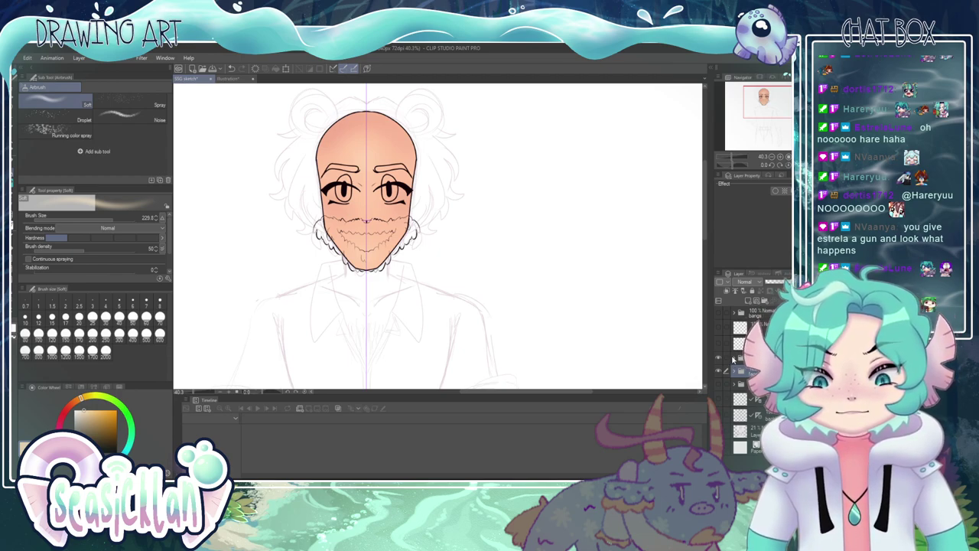
left_click(732, 359)
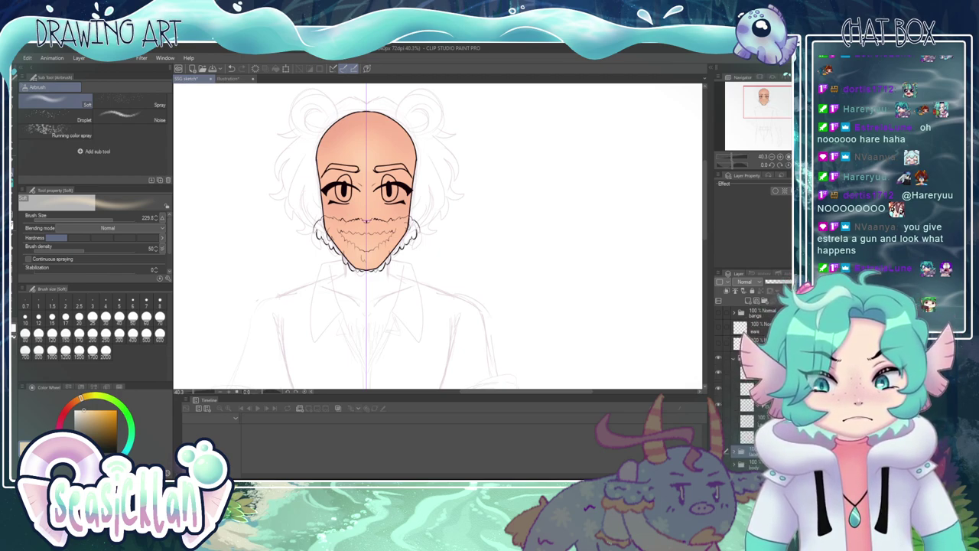
left_click(718, 389)
left_click(718, 389)
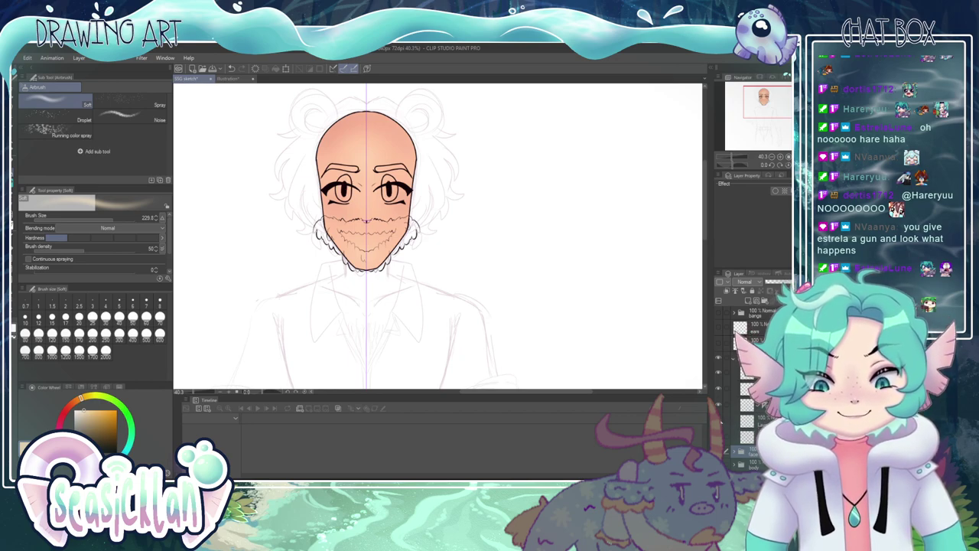
left_click(733, 358)
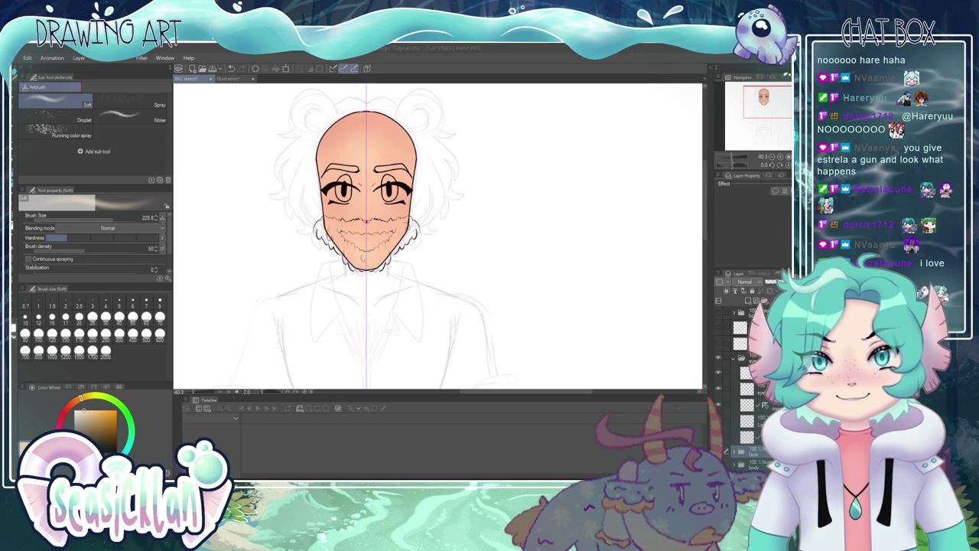
- Auto-select the insides of both irises on the eye line art, referring to the editing layer only
scroll(379, 176, "up", 3)
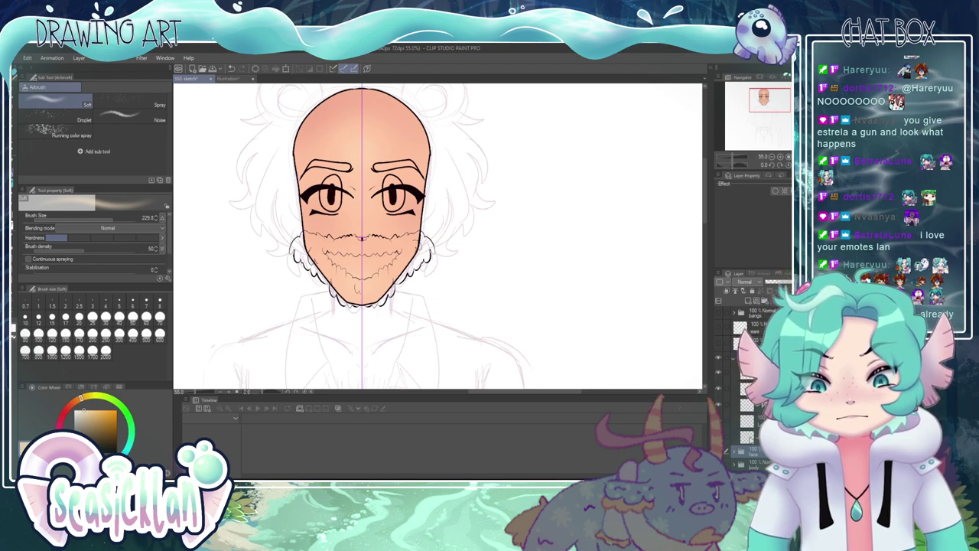
left_click(754, 437)
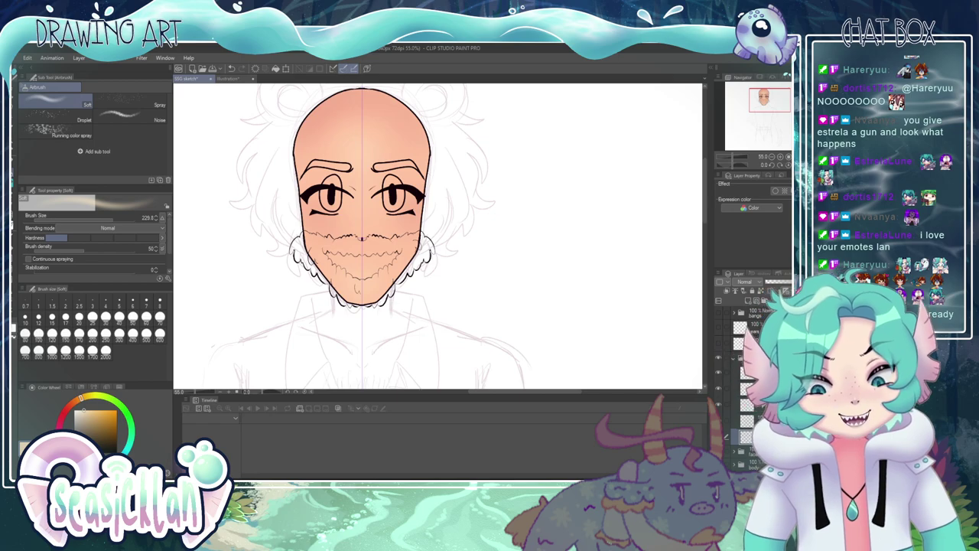
left_click(718, 406)
left_click(718, 405)
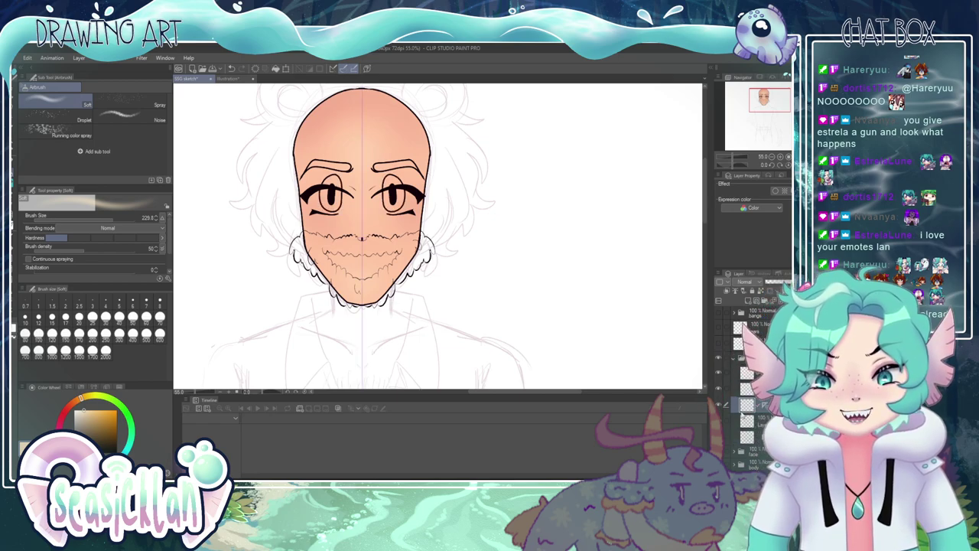
left_click(741, 423)
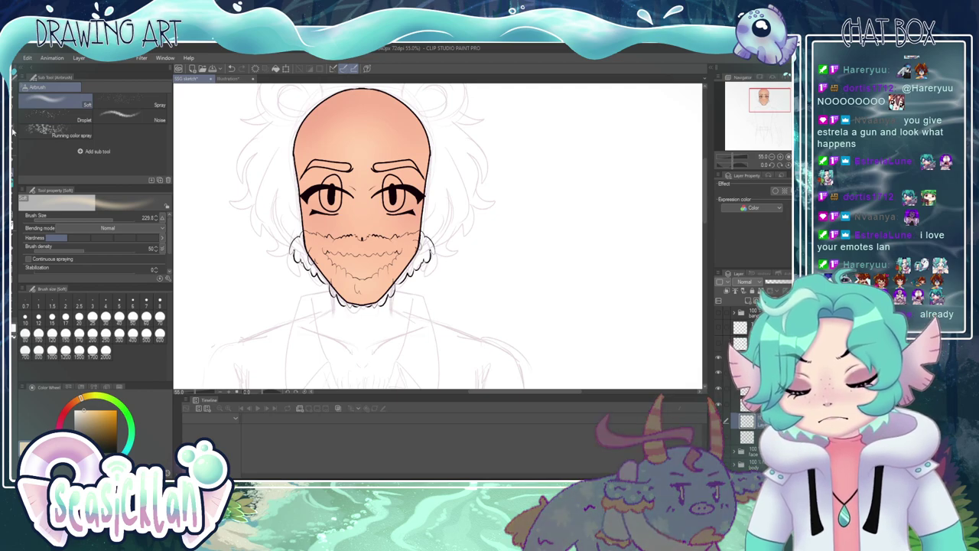
key("w")
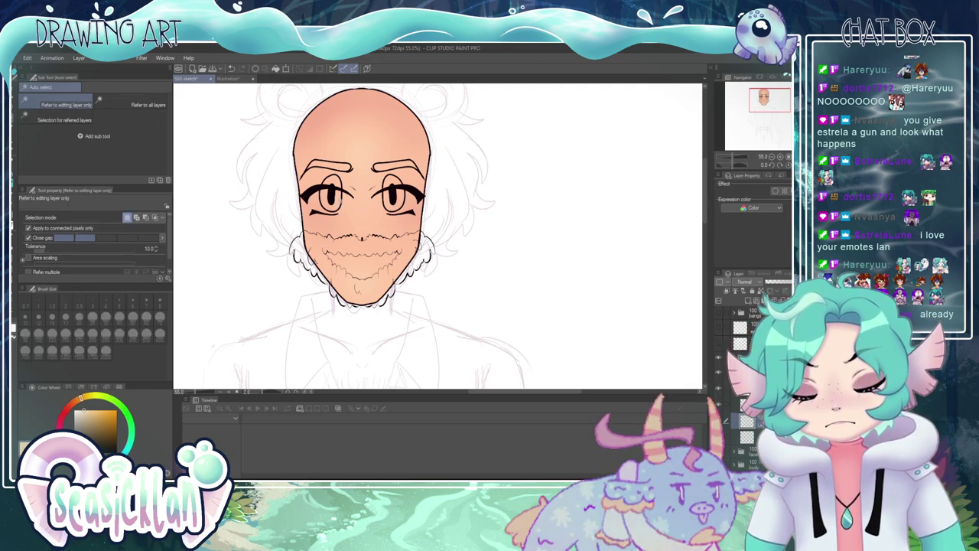
left_click(334, 208)
key("ctrl+d")
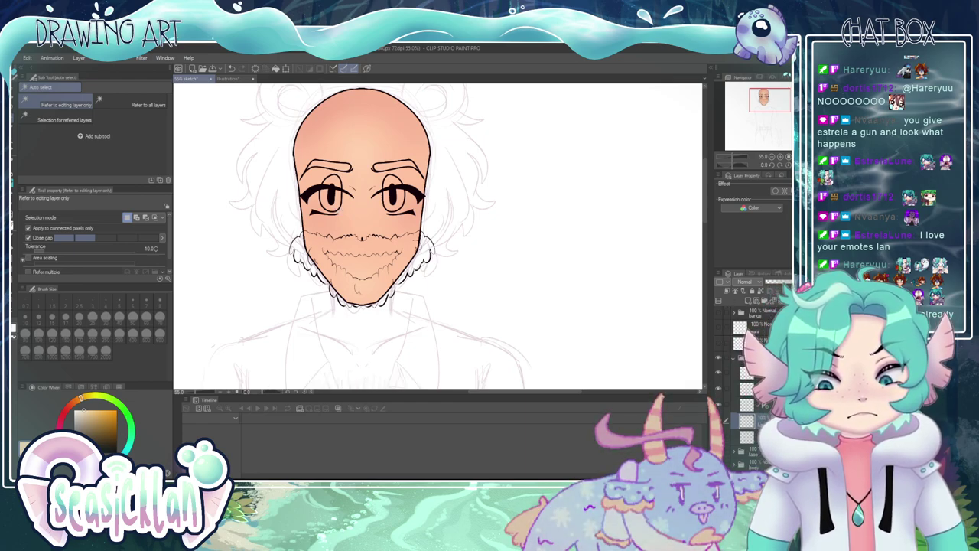
left_click(750, 406)
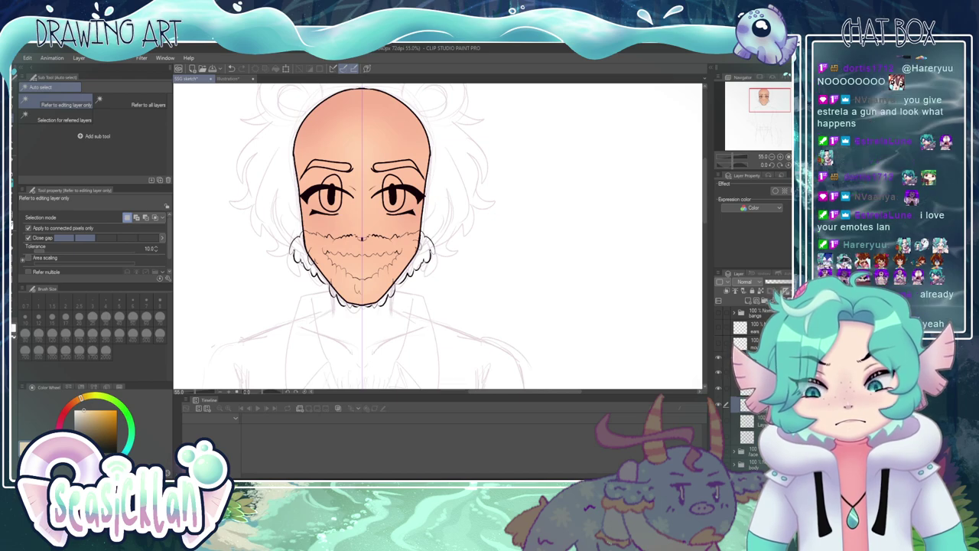
left_click(759, 419)
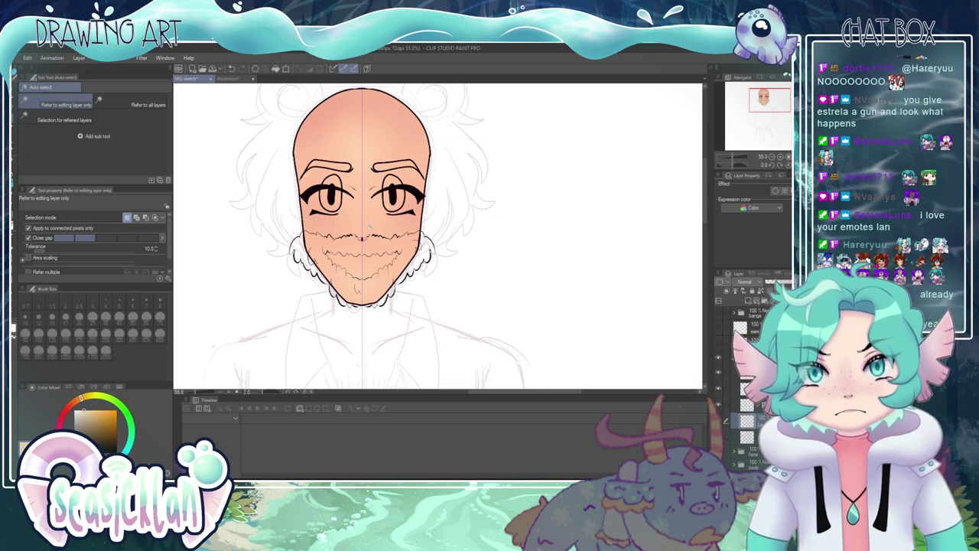
scroll(407, 118, "up", 1)
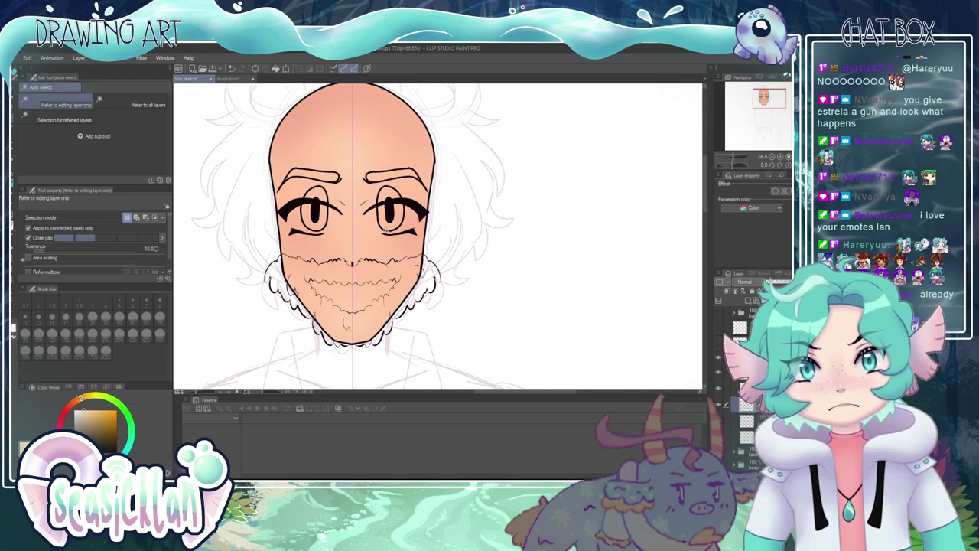
left_click(319, 197)
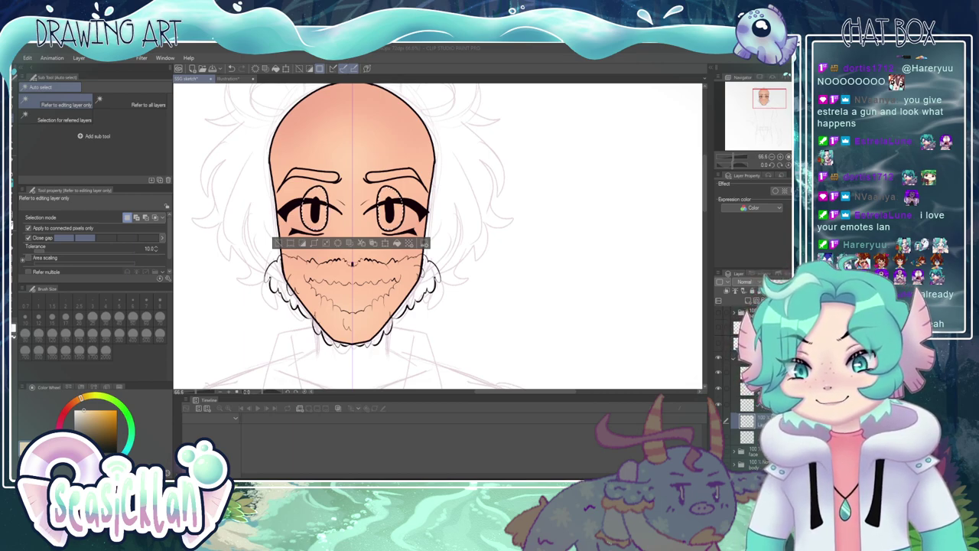
- Create a new canvas from the copied green eye photo and pick a deeper, more saturated green based on its iris
left_click(15, 59)
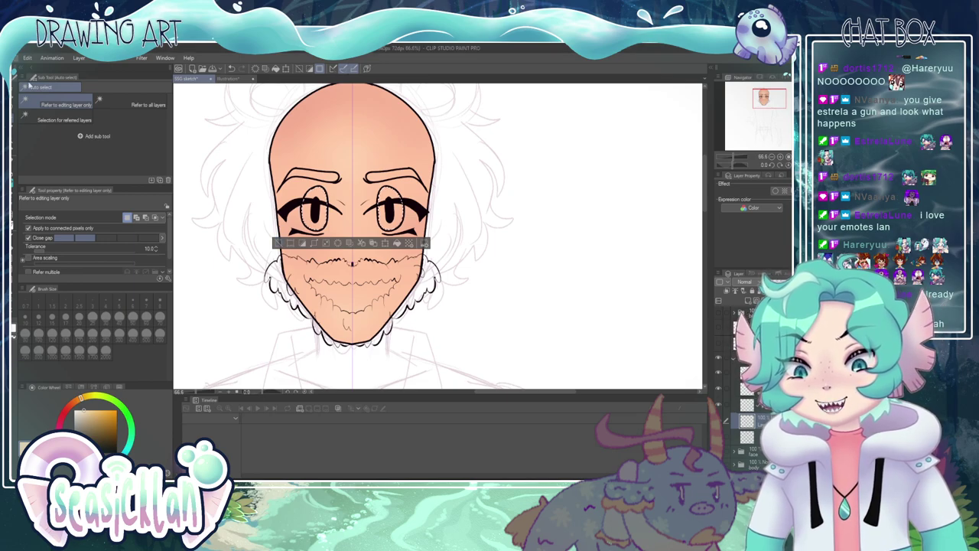
left_click(36, 81)
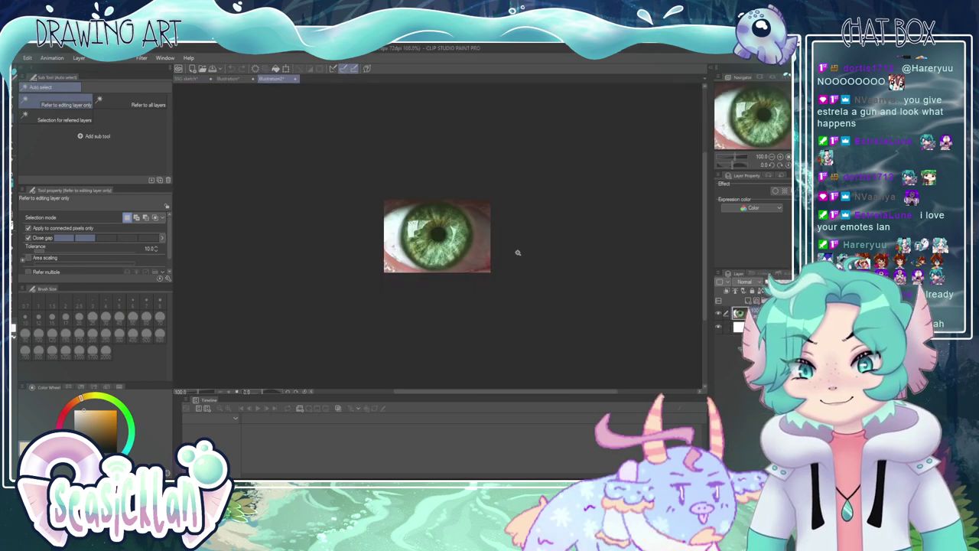
scroll(518, 252, "up", 4)
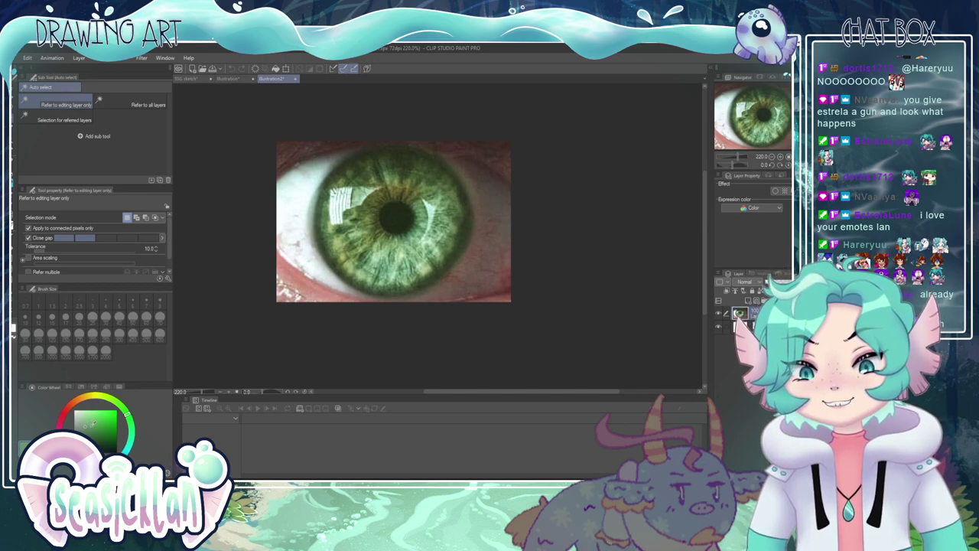
left_click_drag(96, 423, 99, 429)
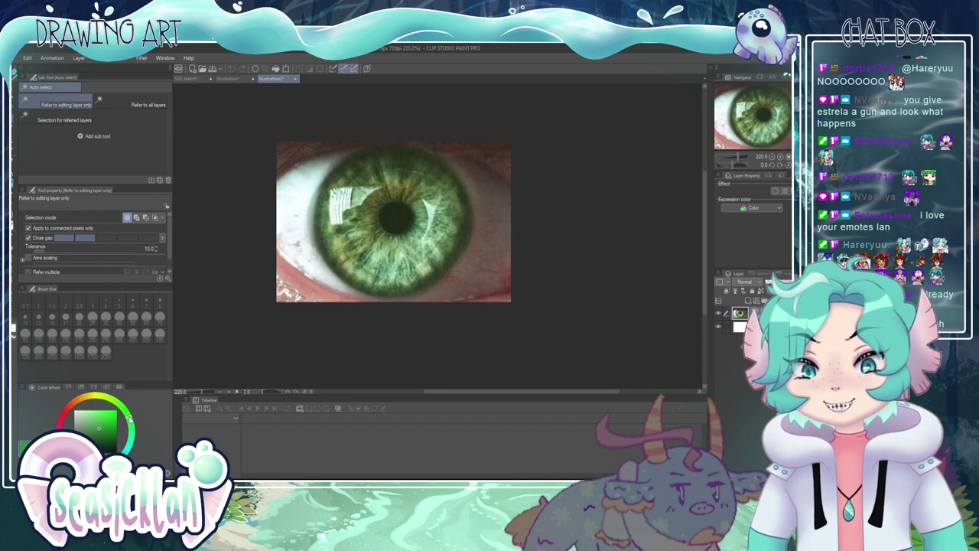
left_click(230, 79)
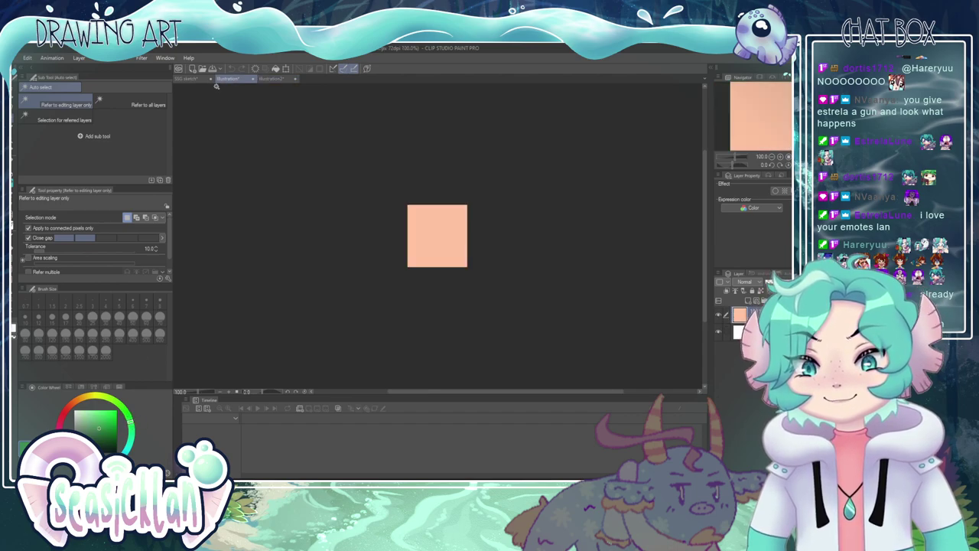
left_click(185, 79)
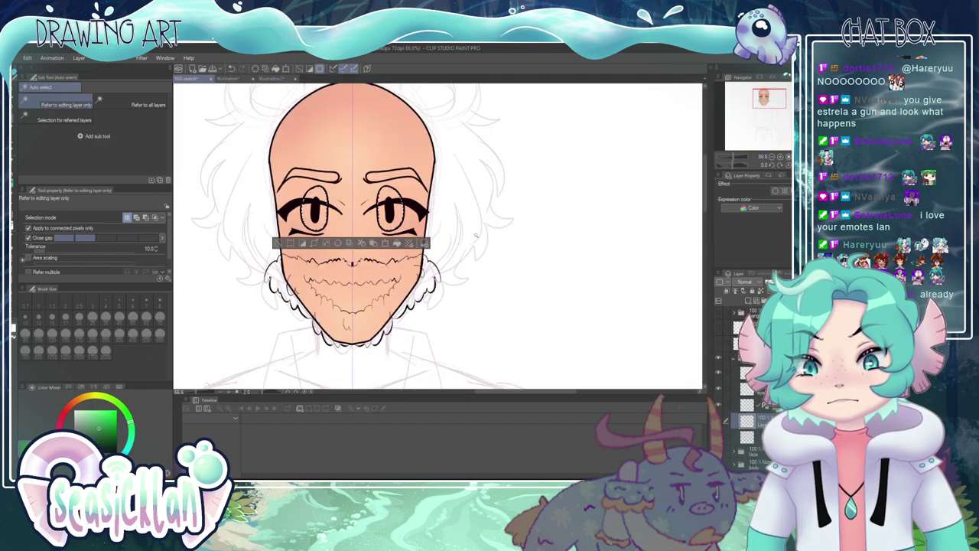
left_click(276, 68)
key("ctrl+z")
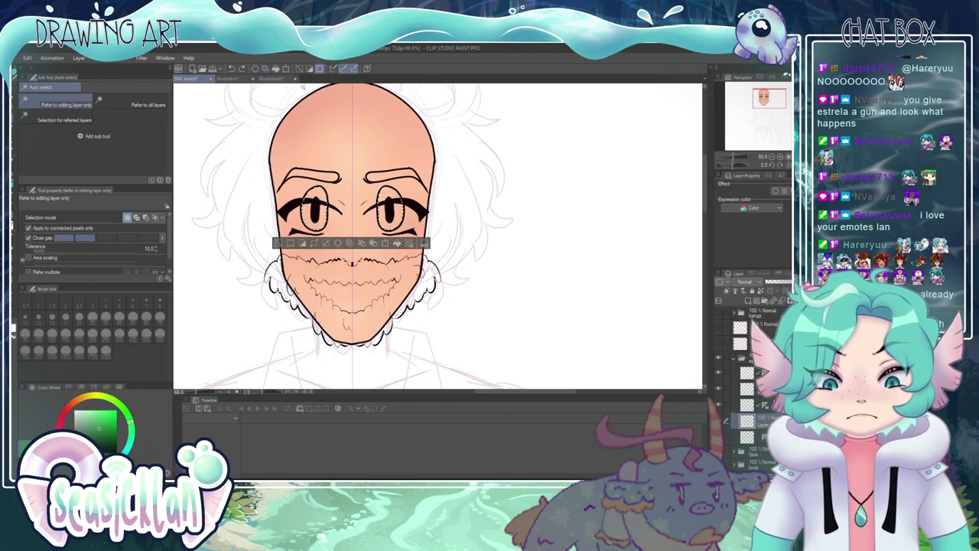
left_click_drag(764, 437, 764, 417)
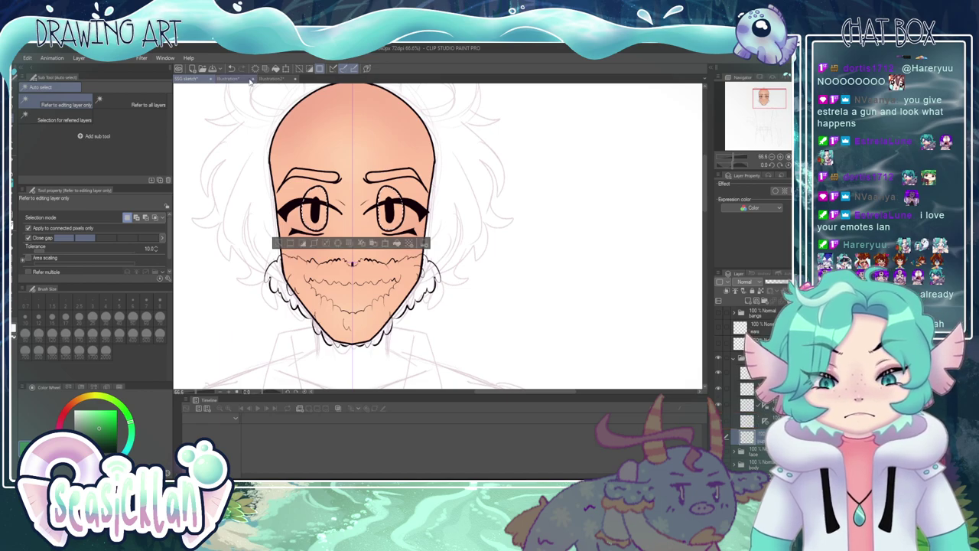
left_click(276, 69)
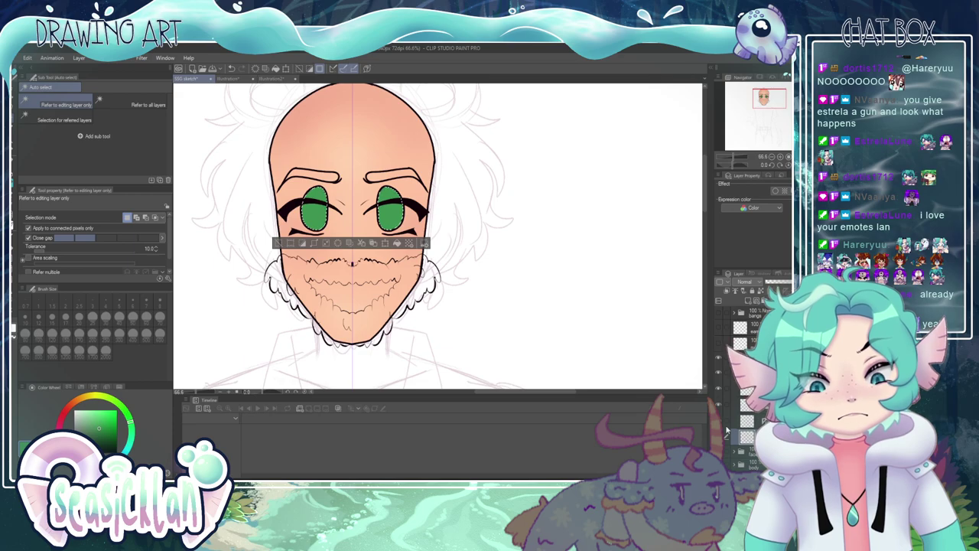
key("ctrl+z")
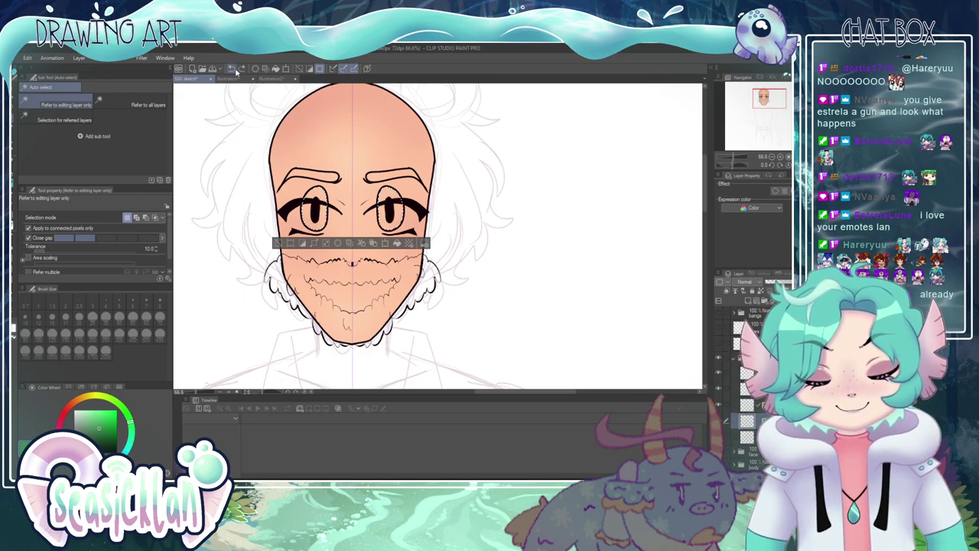
- Place the eye colour layer beneath the iris line art, fill the selected irises with the deep green, and deselect
left_click_drag(749, 440, 750, 413)
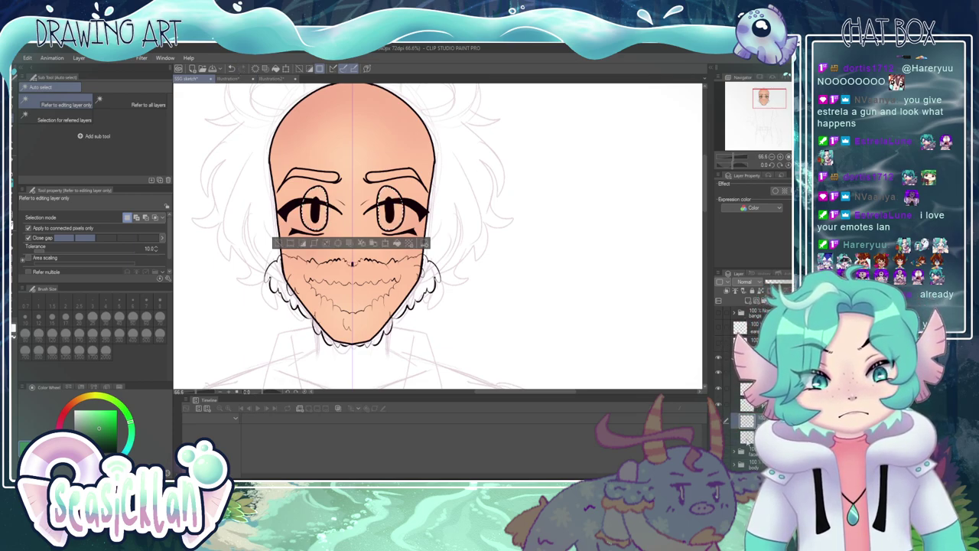
left_click(277, 69)
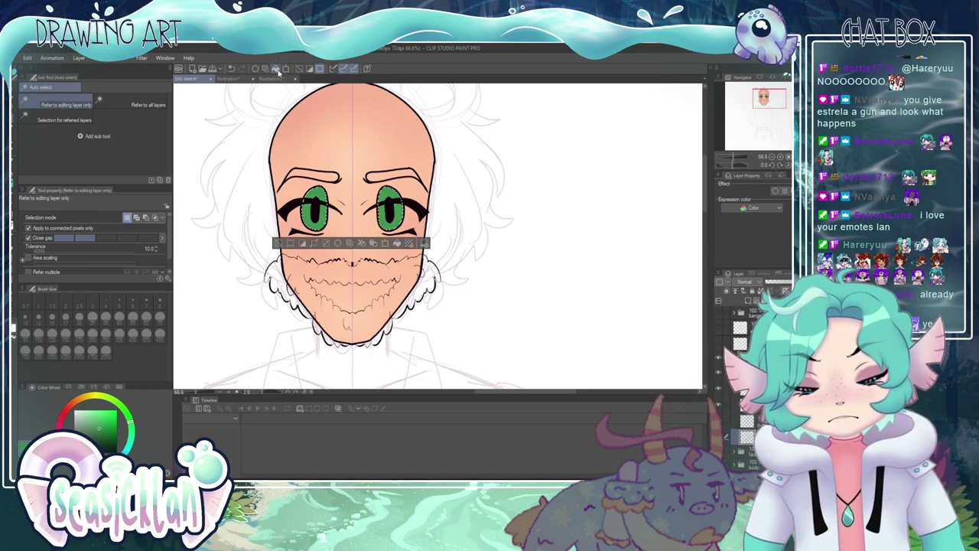
key("ctrl+d")
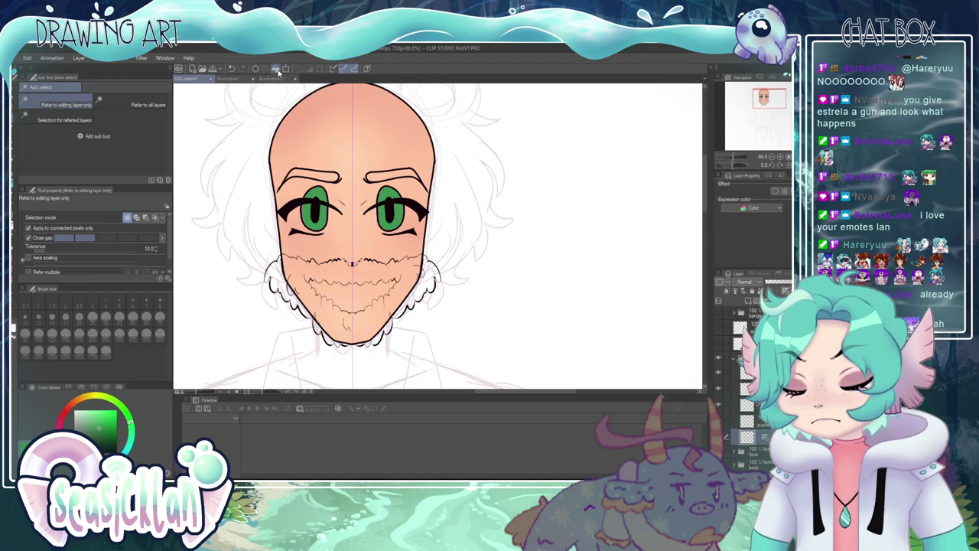
- Recolour both irises with a brighter, more vivid green
scroll(348, 208, "down", 5)
scroll(349, 229, "up", 5)
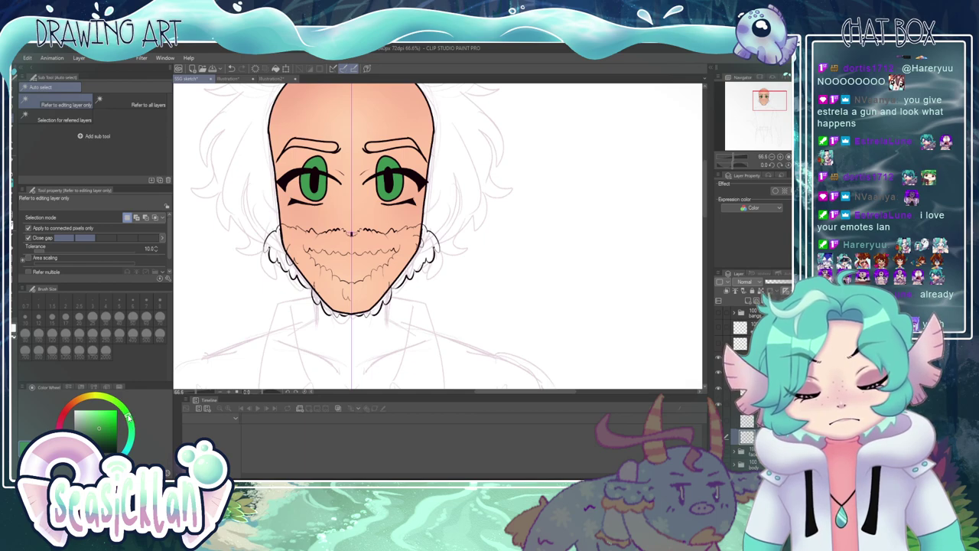
left_click(105, 416)
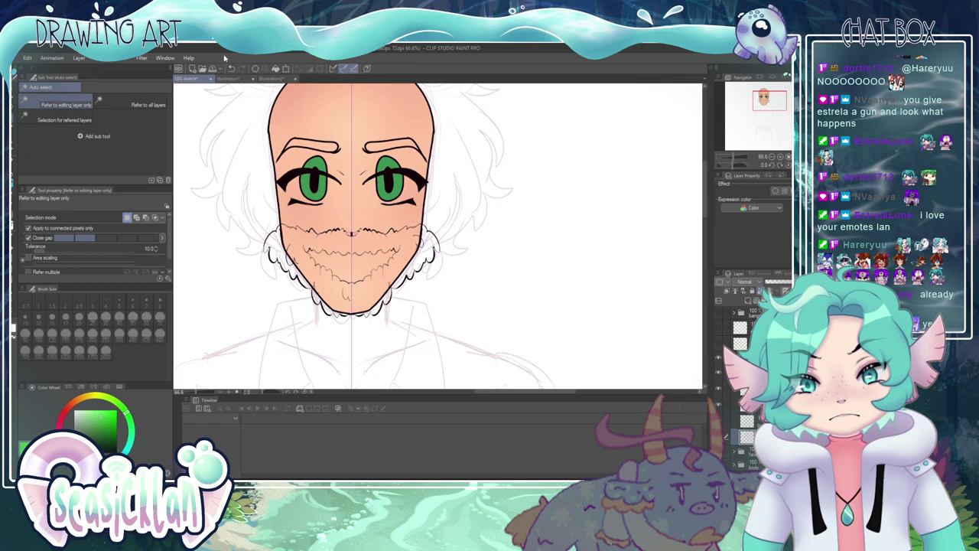
left_click(276, 69)
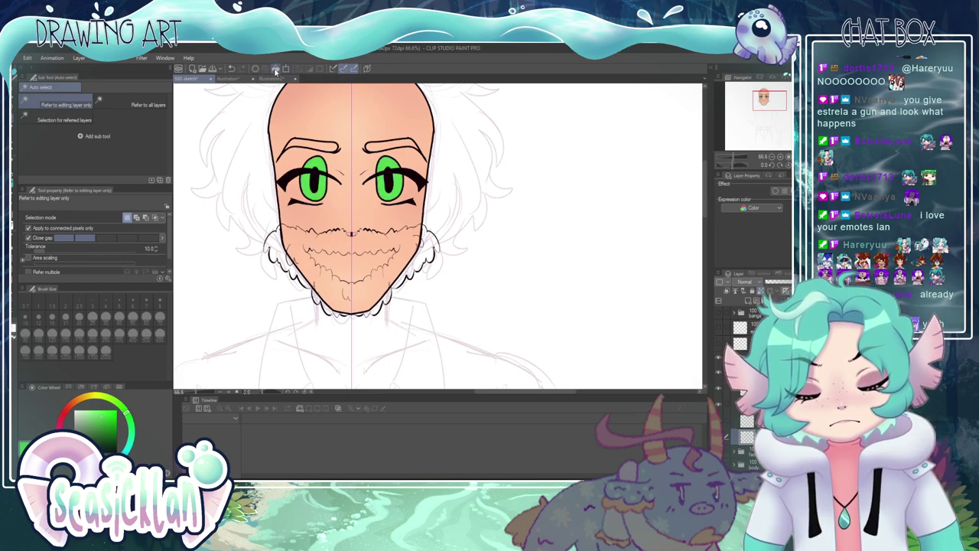
- Recolour both irises with a softer, less saturated green
left_click(98, 423)
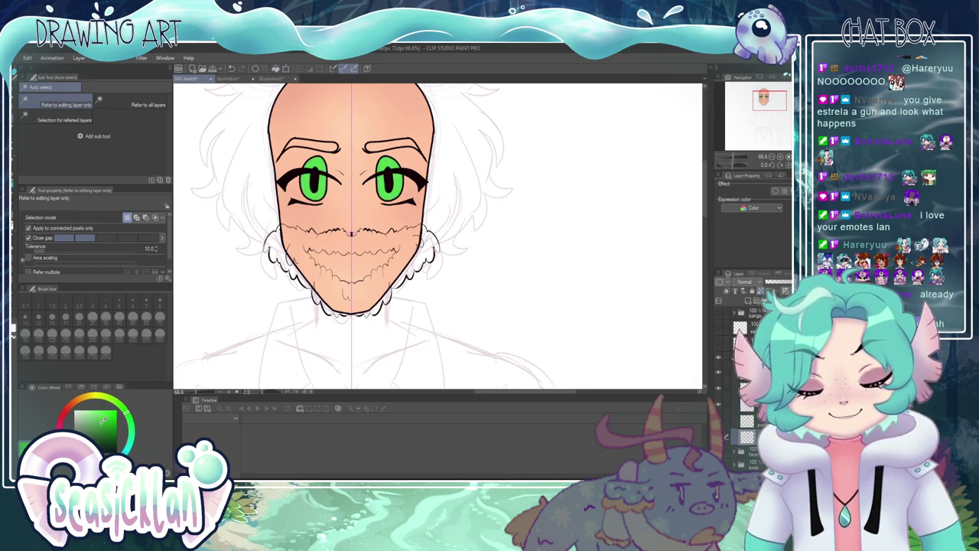
left_click(276, 70)
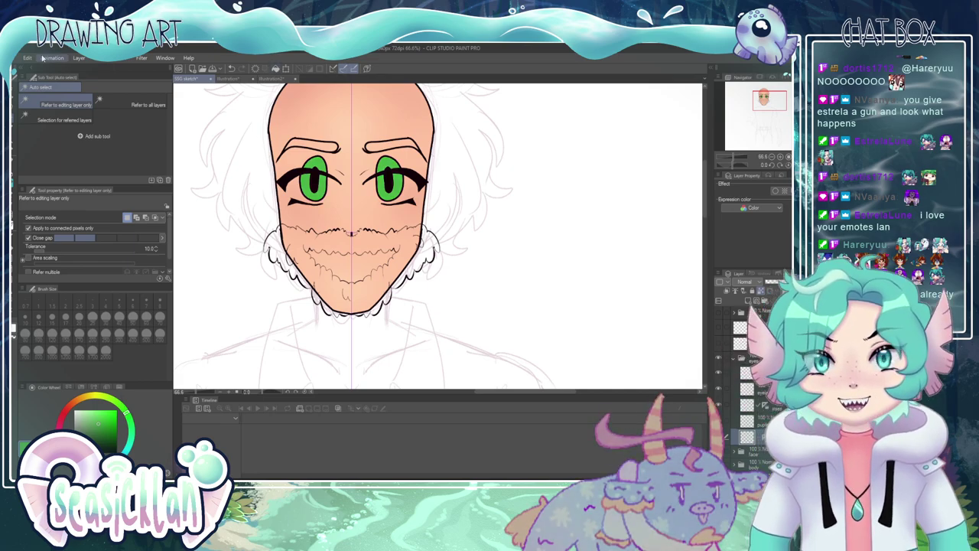
key("ctrl+z")
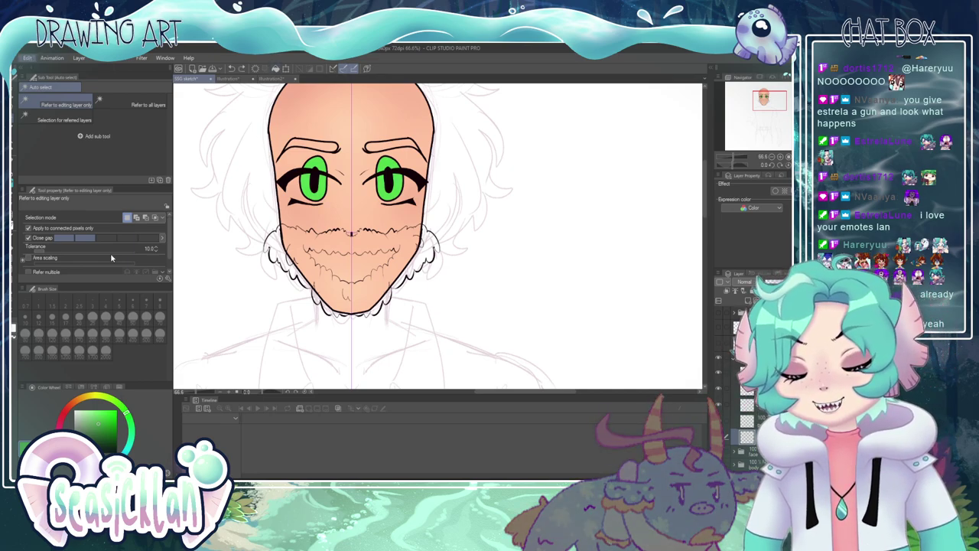
left_click(199, 264)
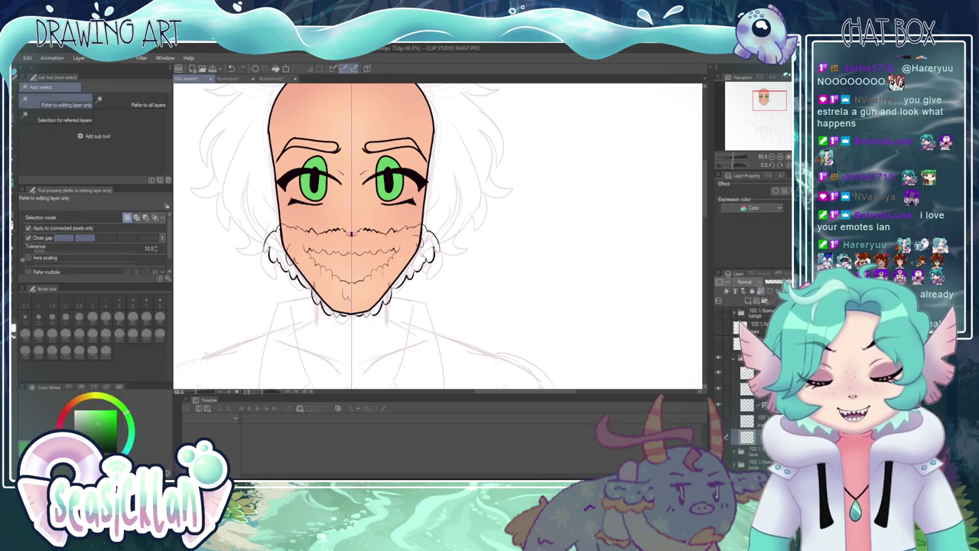
- Shade the upper part of both irises with a darker green using the Soft airbrush at size 81.2
scroll(372, 170, "up", 8)
right_click(391, 204)
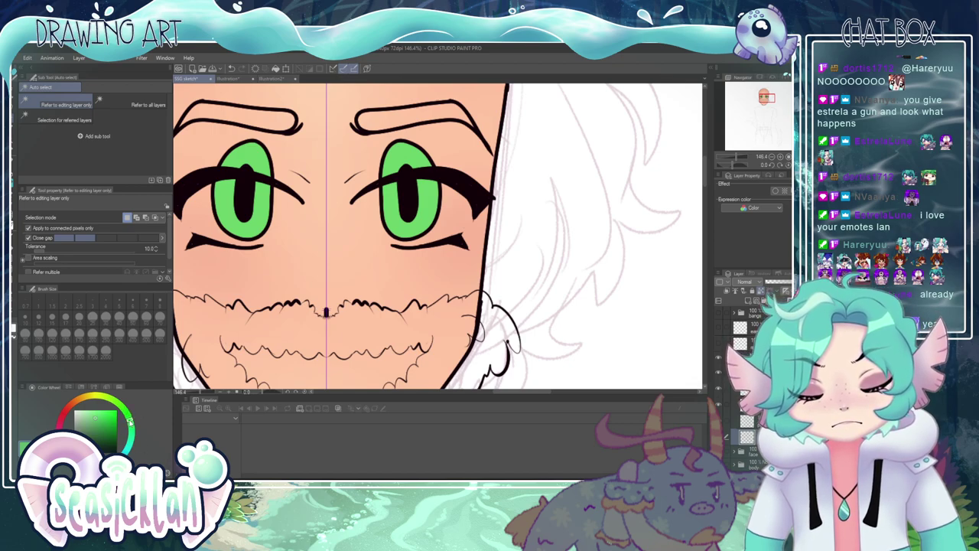
left_click_drag(98, 419, 105, 432)
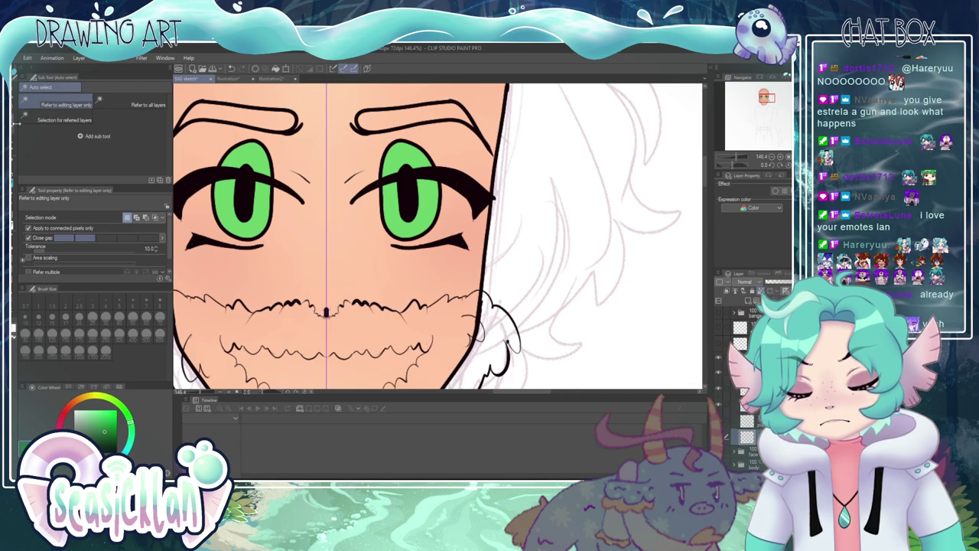
key("b")
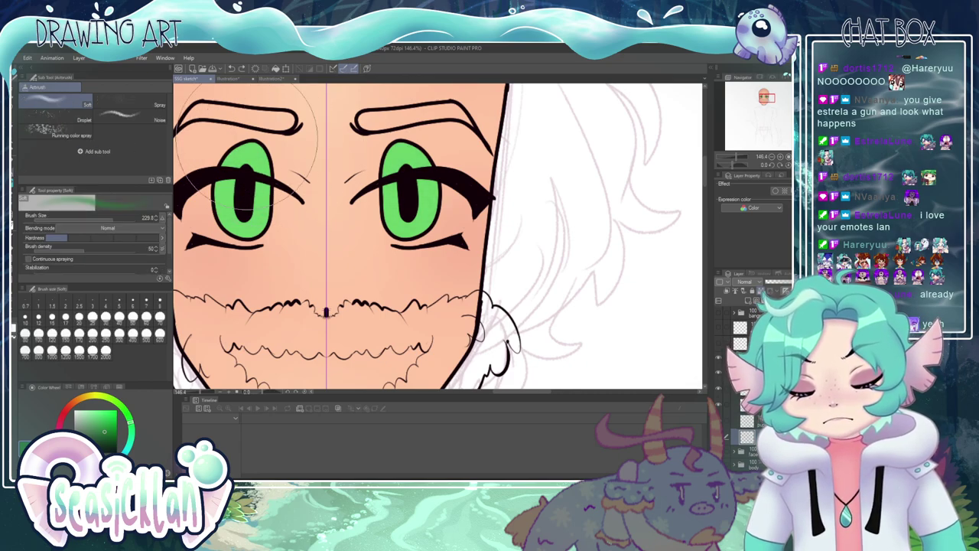
left_click(99, 221)
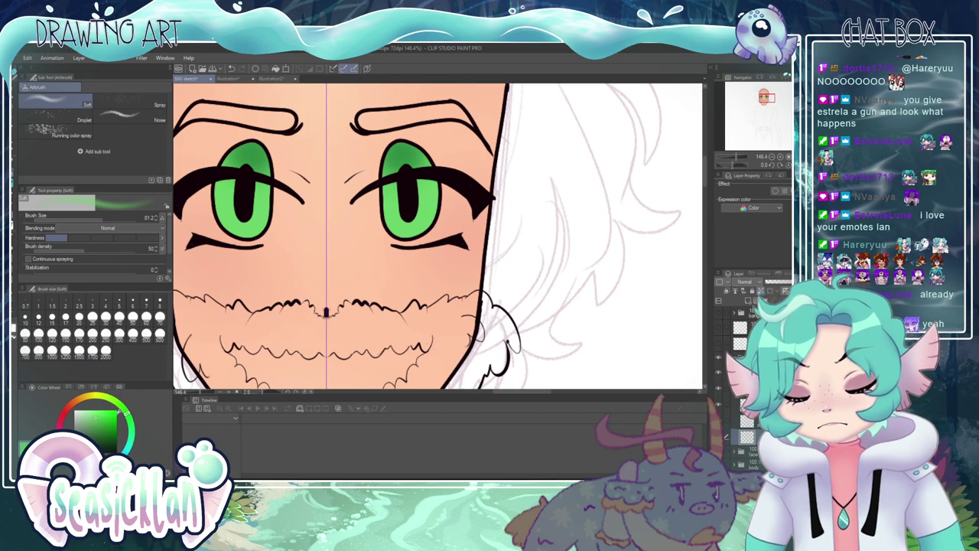
- Set the Mapping pen to size 16.7 with a bright yellow-green, trying it out on the lower part of the iris
left_click(113, 402)
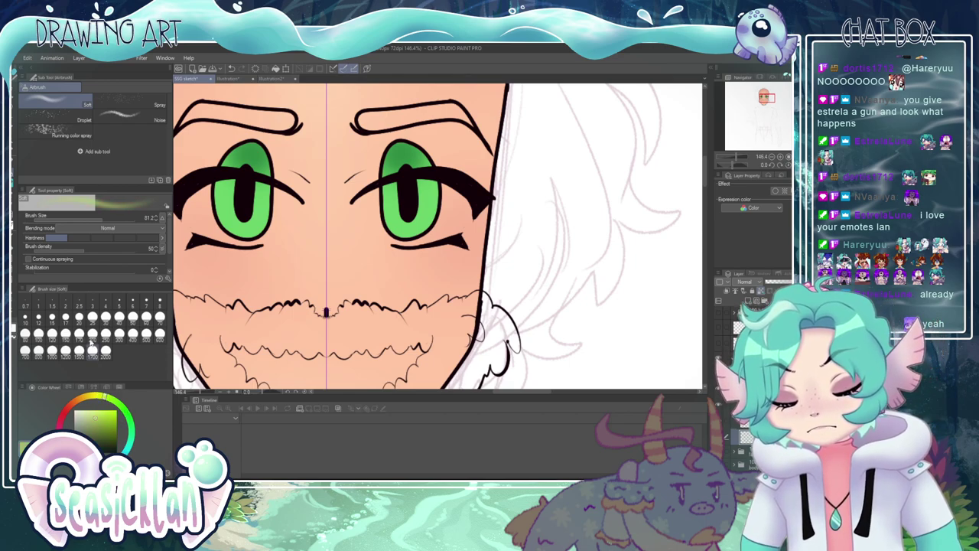
key("p")
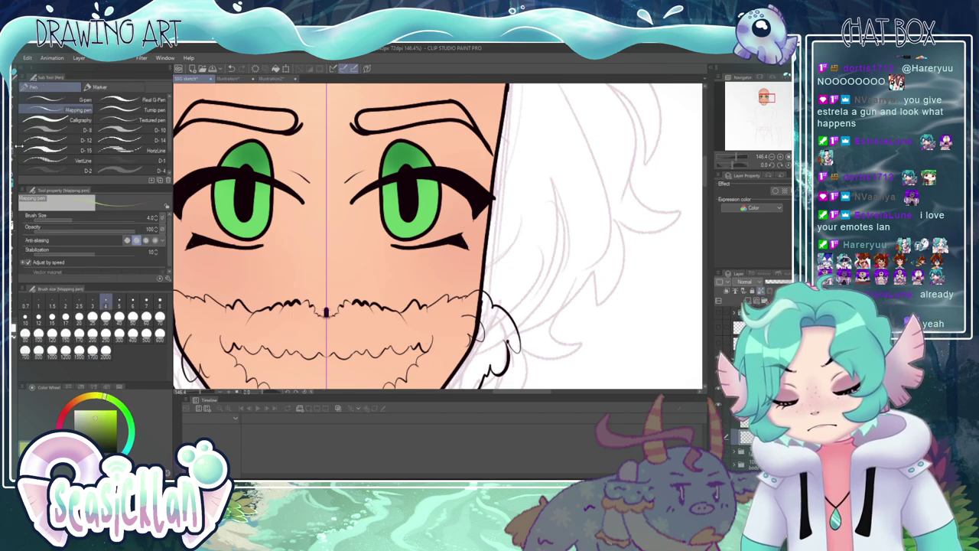
left_click(87, 219)
left_click_drag(407, 220, 422, 227)
mouse_move(423, 231)
left_mouse_down()
mouse_move(397, 232)
mouse_move(417, 229)
left_mouse_up()
key("ctrl+z")
left_click_drag(100, 410, 98, 402)
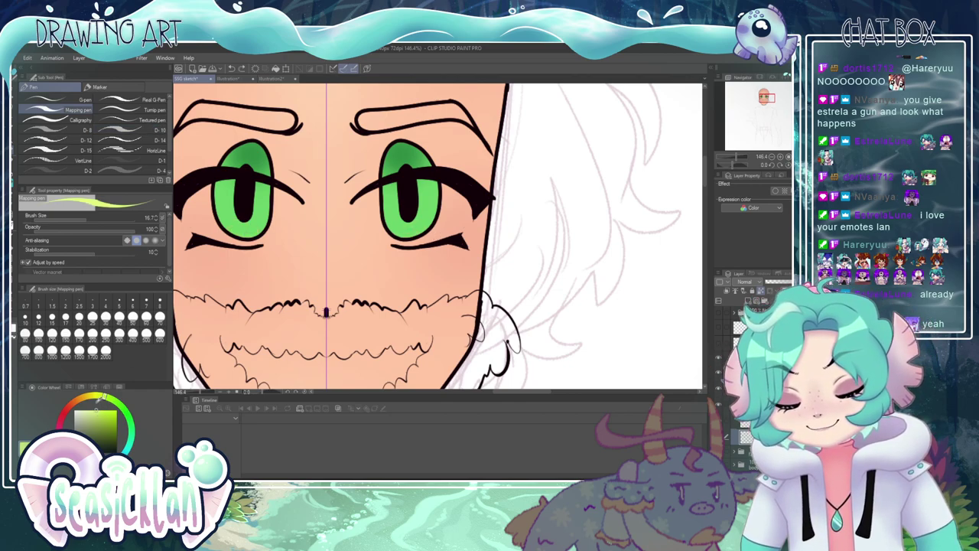
- Try painting yellow-green pen accents across the lower part of both irises
left_click_drag(248, 219, 238, 223)
left_click_drag(233, 222, 251, 234)
left_click_drag(421, 222, 402, 234)
mouse_move(245, 229)
left_mouse_down()
mouse_move(255, 231)
mouse_move(236, 225)
mouse_move(245, 228)
left_mouse_up()
key("ctrl+z")
key("ctrl+z")
- Lighten the lower irises with a soft yellow-green airbrush glow and add brighter yellow accents beneath the pupils with the Mapping pen
left_click(13, 174)
key("ctrl+z")
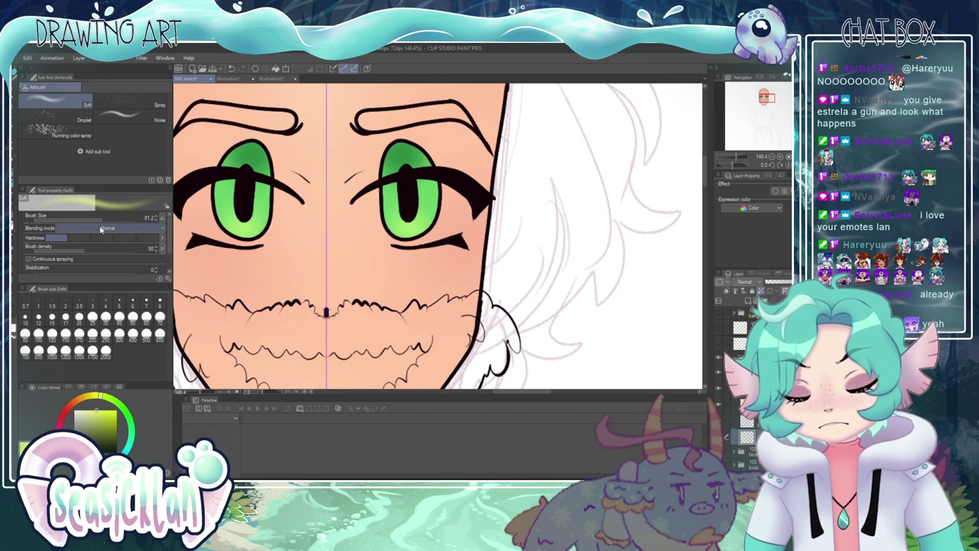
left_click(14, 151)
left_click_drag(241, 227, 248, 224)
key("ctrl+z")
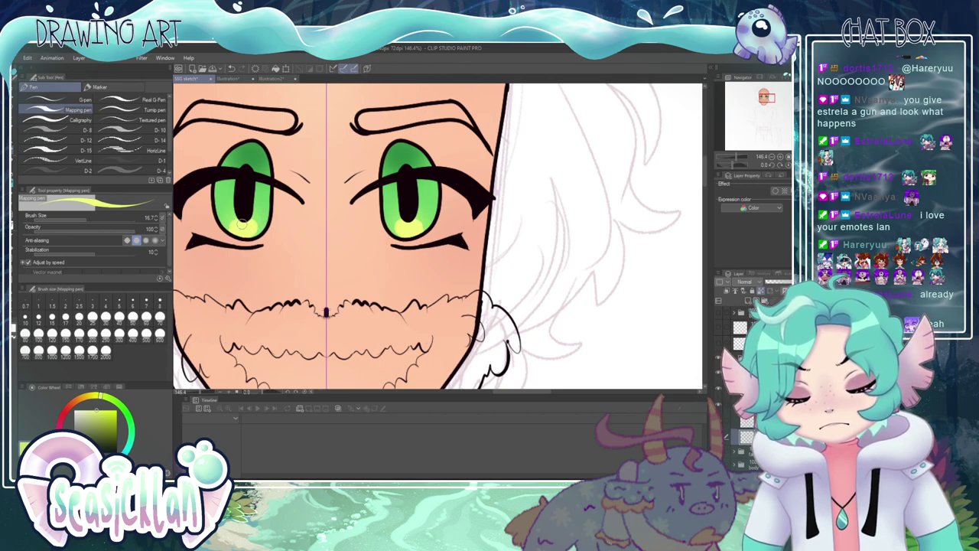
- Add a new layer below the eyelashes and try mirrored white highlights over both pupils with the Mapping pen
scroll(242, 218, "down", 6)
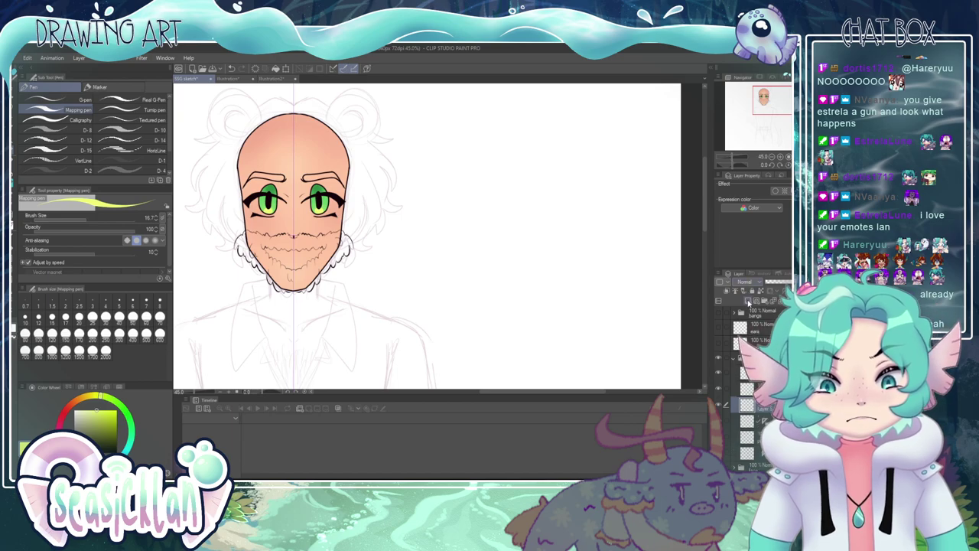
scroll(287, 196, "up", 4)
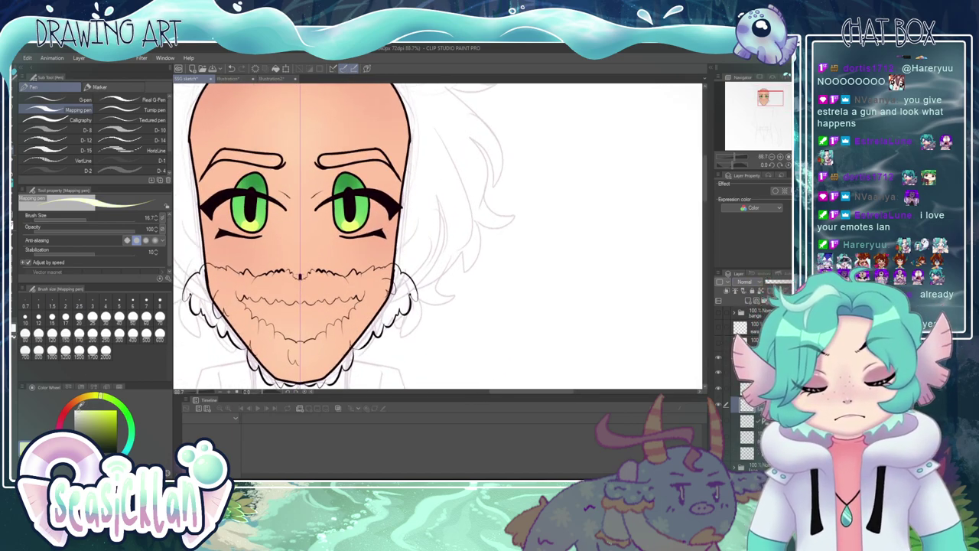
scroll(291, 169, "up", 1)
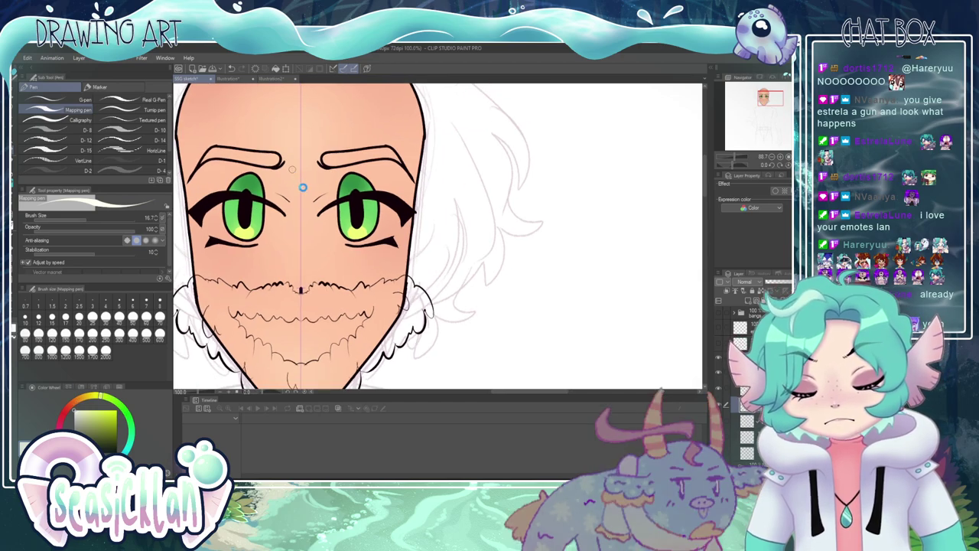
scroll(303, 187, "up", 1)
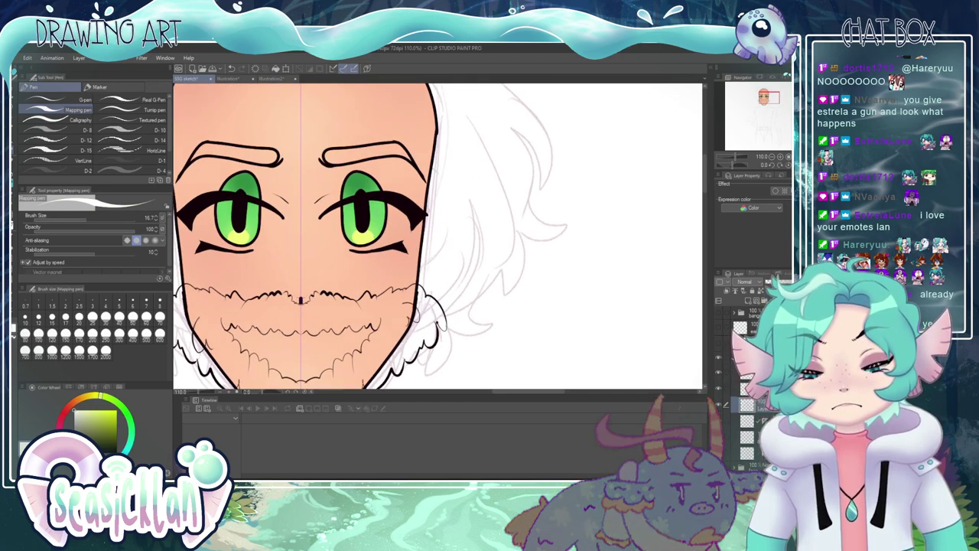
left_click_drag(357, 205, 360, 205)
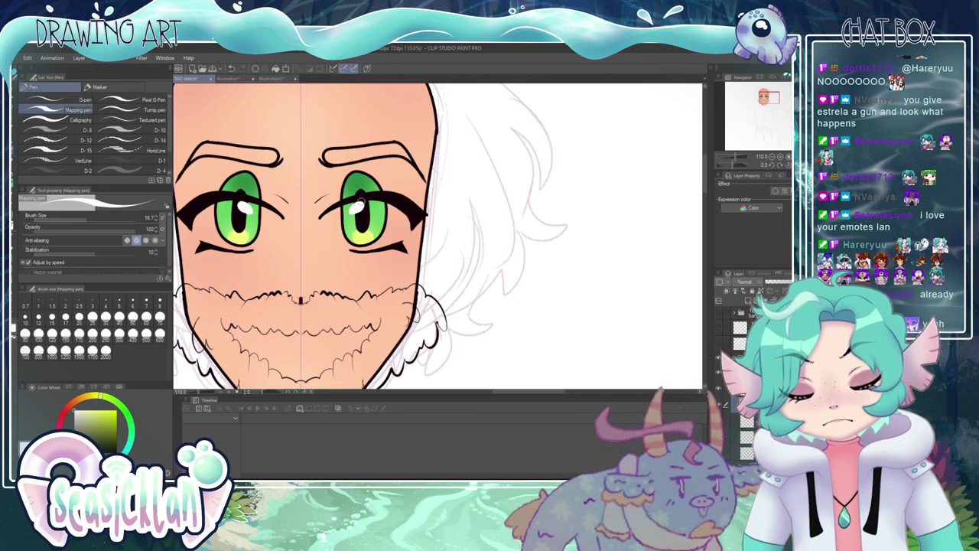
key("ctrl+z")
key("ctrl+z")
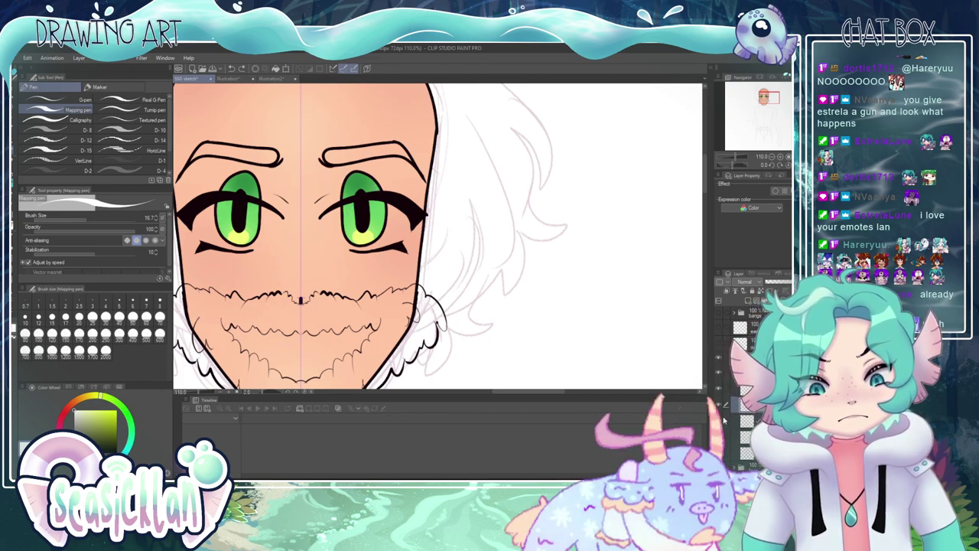
- Hide the iris line art with its symmetry ruler and paint a white oval highlight and small lower glints on the character's left eye
left_click(720, 419)
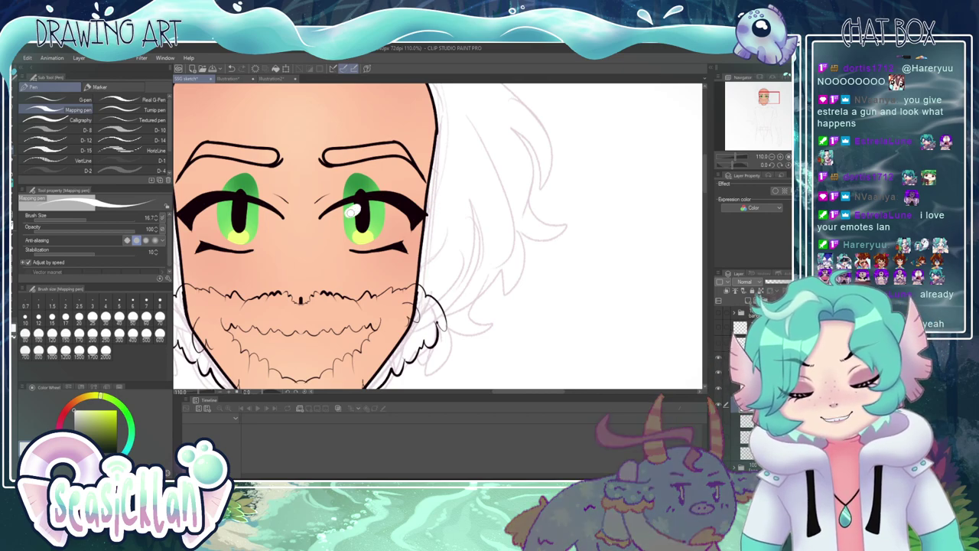
mouse_move(356, 207)
left_mouse_down()
mouse_move(344, 215)
mouse_move(358, 208)
left_mouse_up()
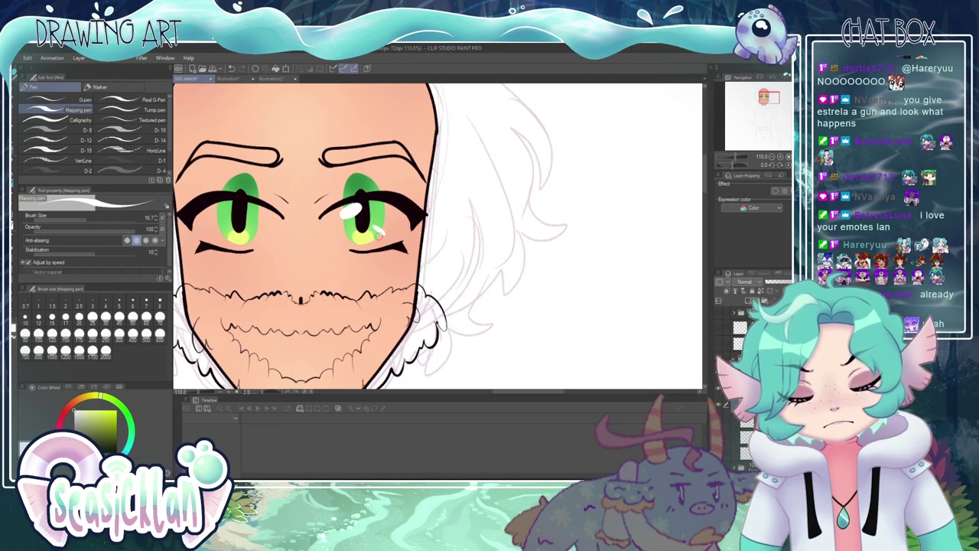
mouse_move(374, 230)
left_mouse_down()
mouse_move(384, 226)
mouse_move(383, 234)
left_mouse_up()
key("ctrl+z")
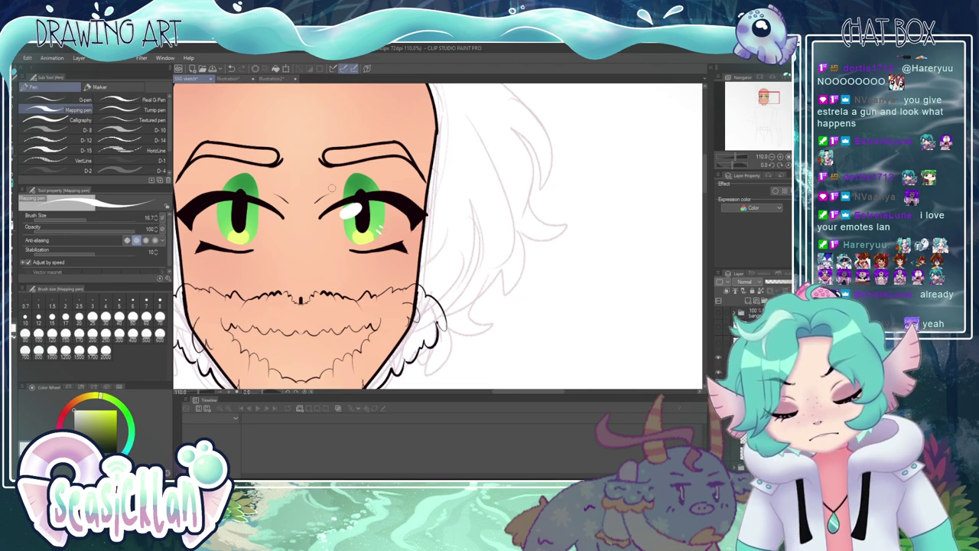
- Paint a matching white highlight and glints on the character's right eye, and show the iris line art again
left_click_drag(219, 212, 231, 204)
key("ctrl+z")
key("ctrl+z")
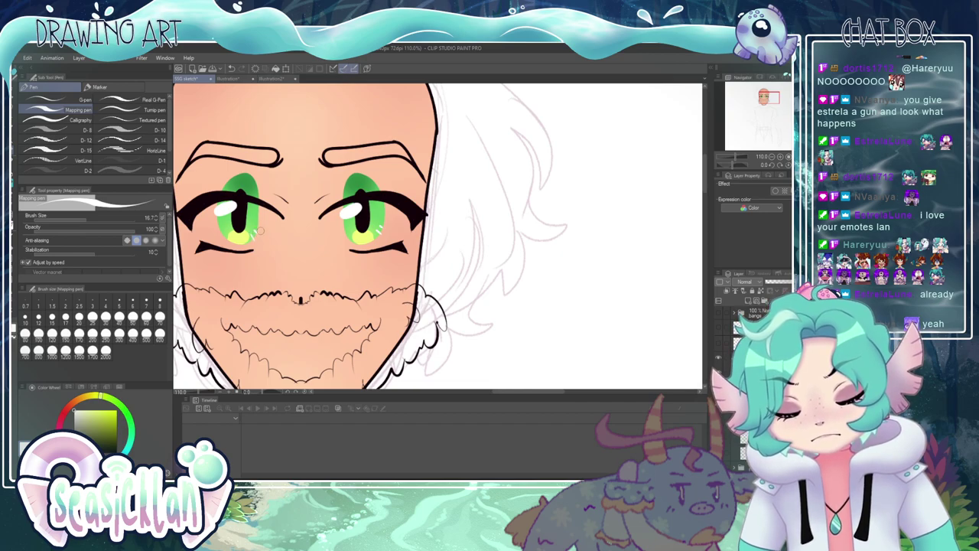
left_click(719, 416)
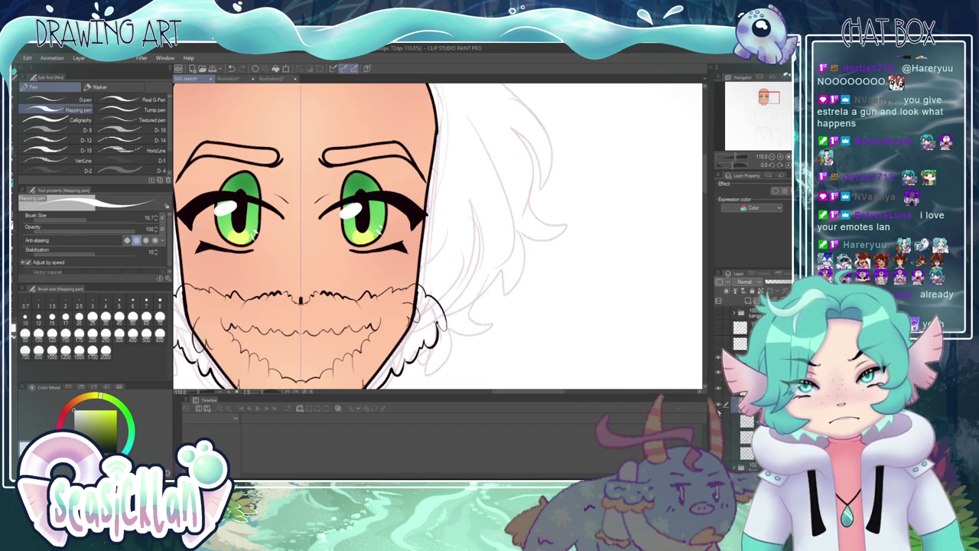
- Examine the coloured eyes and their highlights against the whole face and body sketch, from afar and close up
scroll(304, 101, "down", 4)
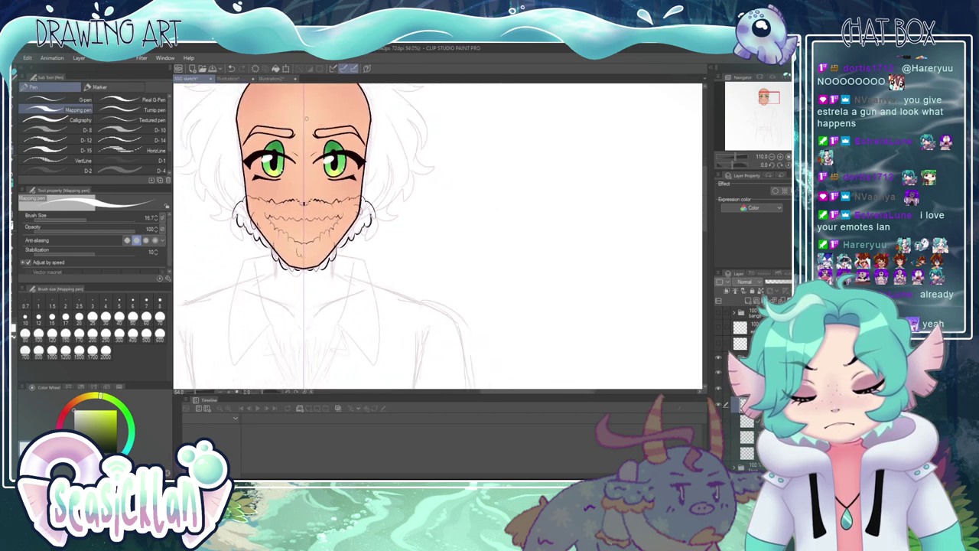
scroll(304, 146, "down", 2)
scroll(309, 105, "up", 1)
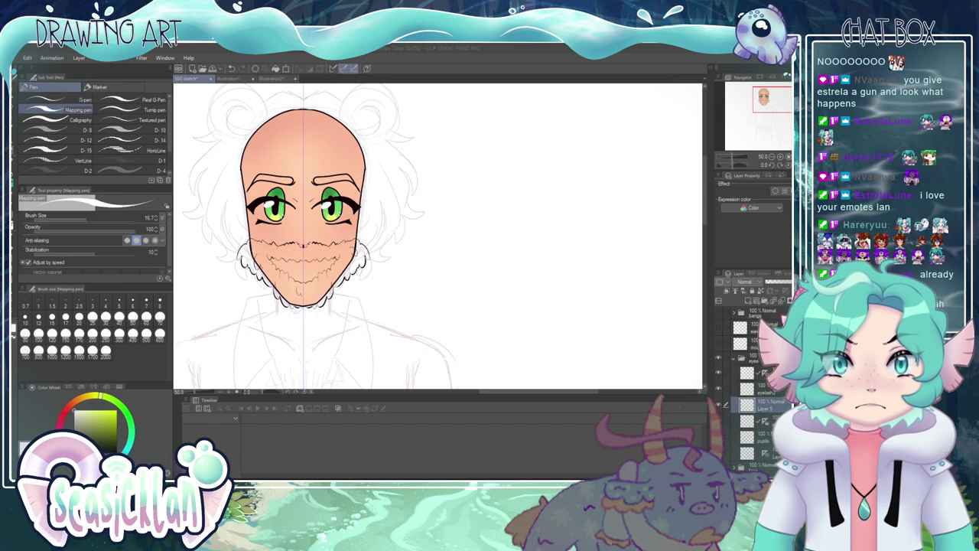
scroll(328, 122, "down", 3)
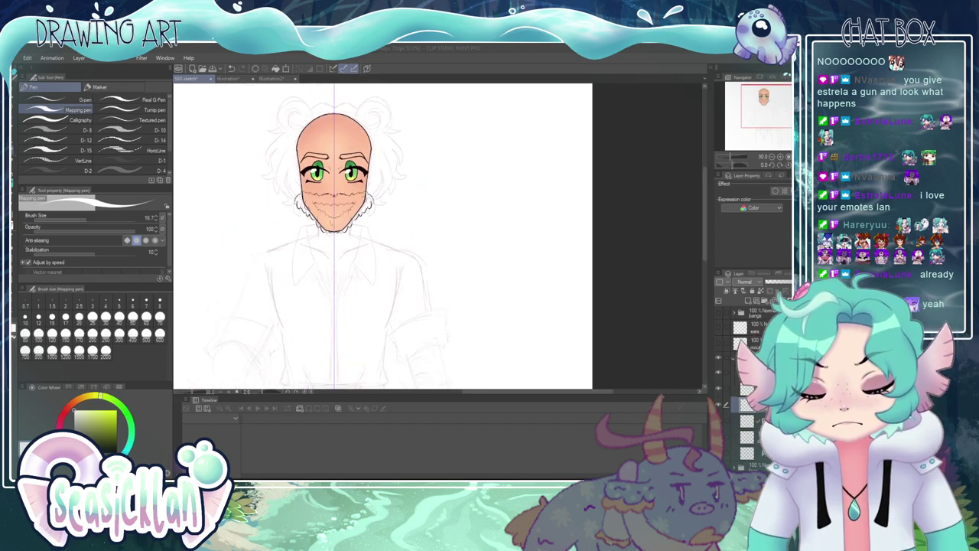
scroll(287, 174, "up", 3)
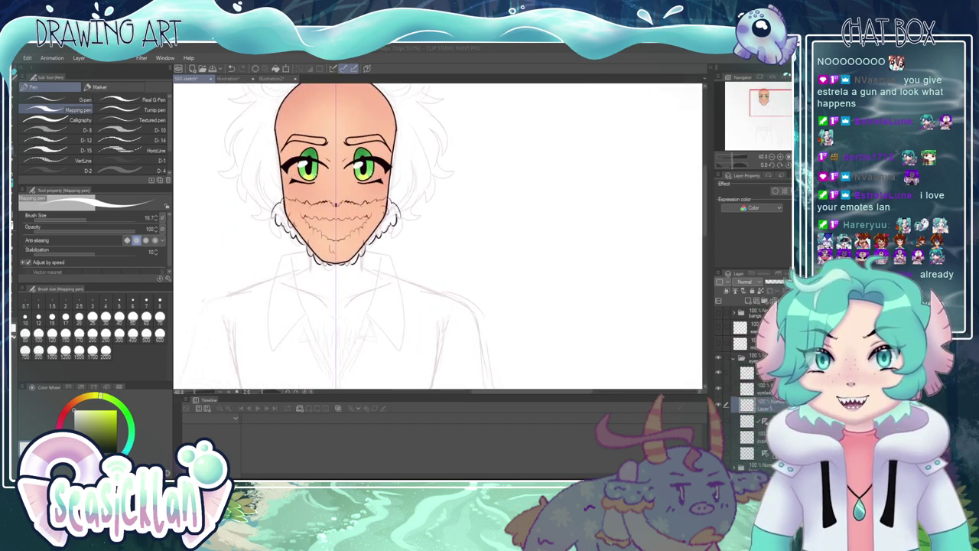
scroll(321, 275, "down", 3)
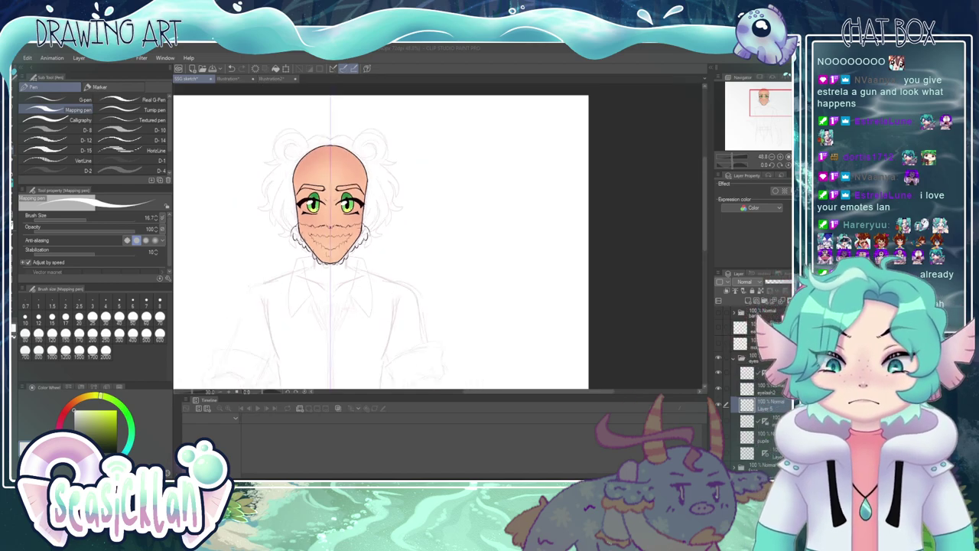
scroll(365, 211, "up", 3)
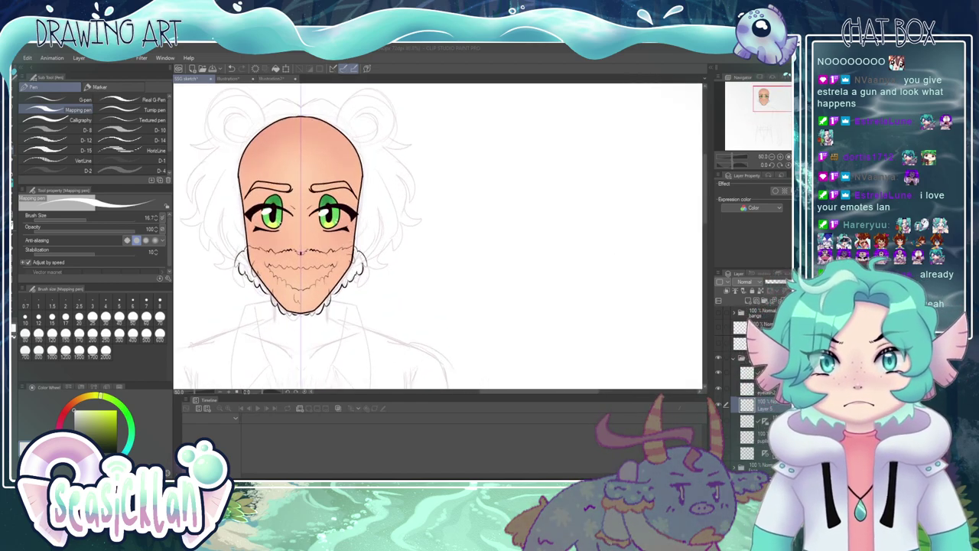
scroll(380, 212, "down", 2)
scroll(328, 245, "up", 2)
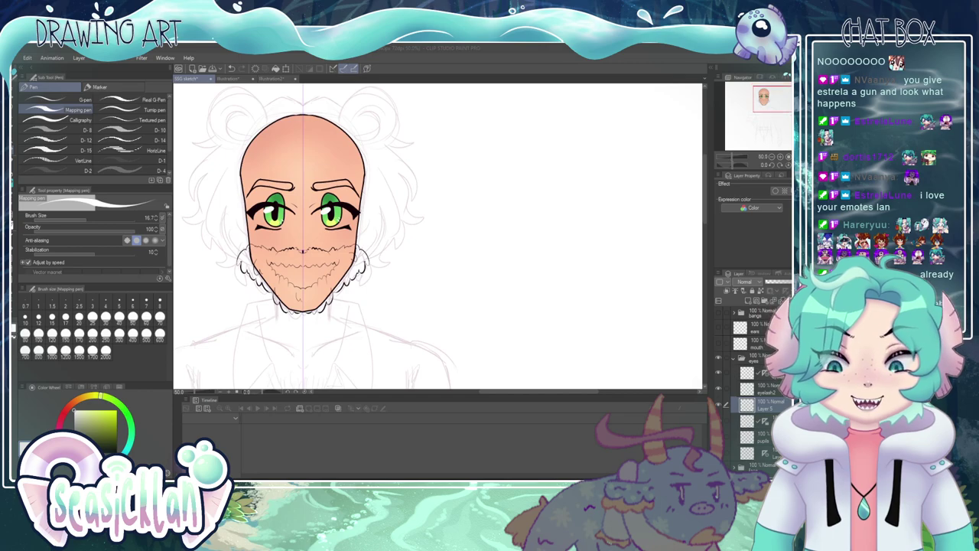
scroll(328, 241, "down", 3)
scroll(329, 241, "up", 3)
scroll(320, 218, "down", 4)
scroll(318, 252, "up", 4)
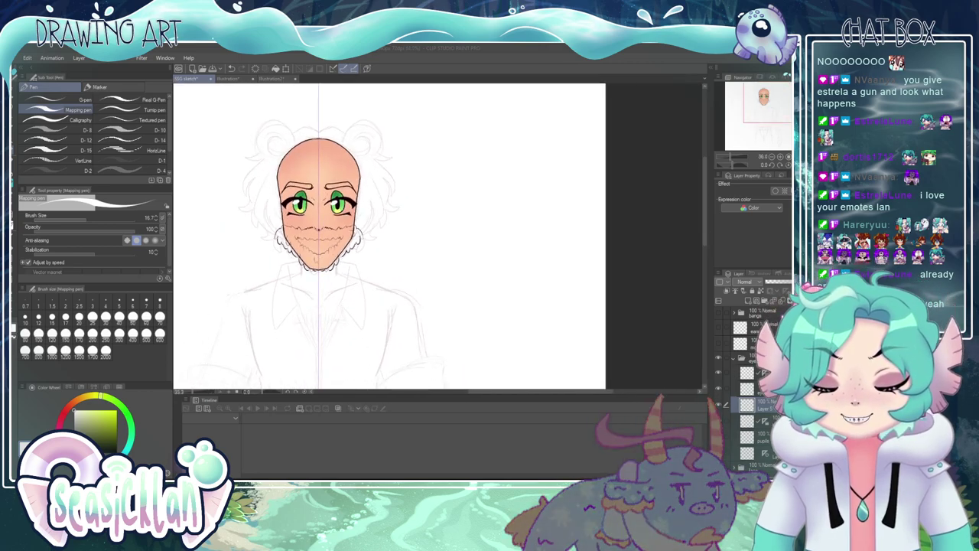
scroll(316, 256, "up", 2)
scroll(316, 260, "down", 3)
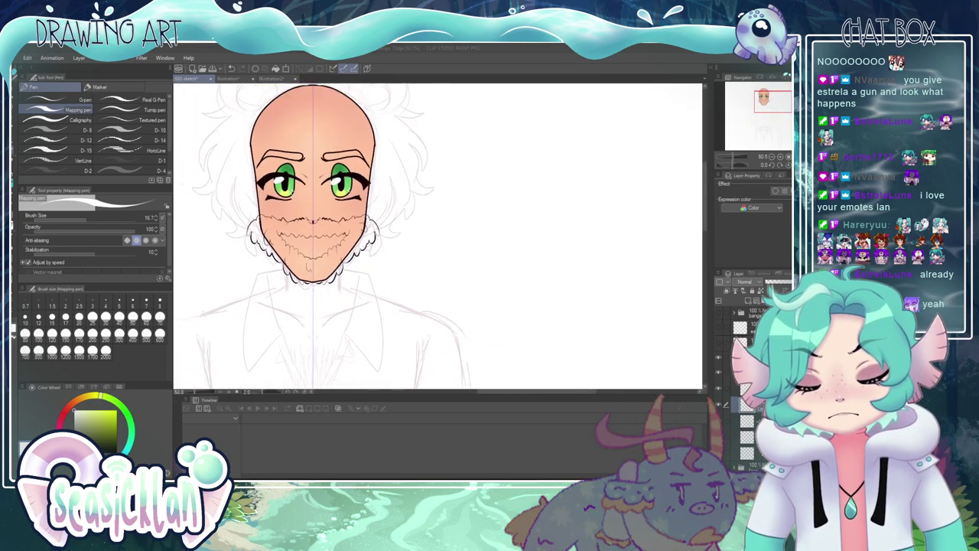
scroll(315, 176, "up", 2)
scroll(419, 236, "up", 1)
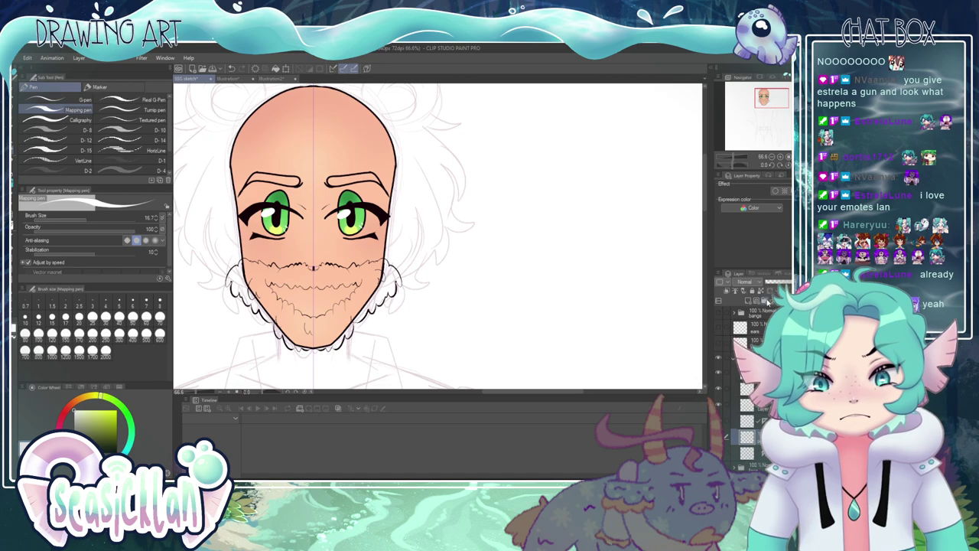
scroll(192, 177, "up", 1)
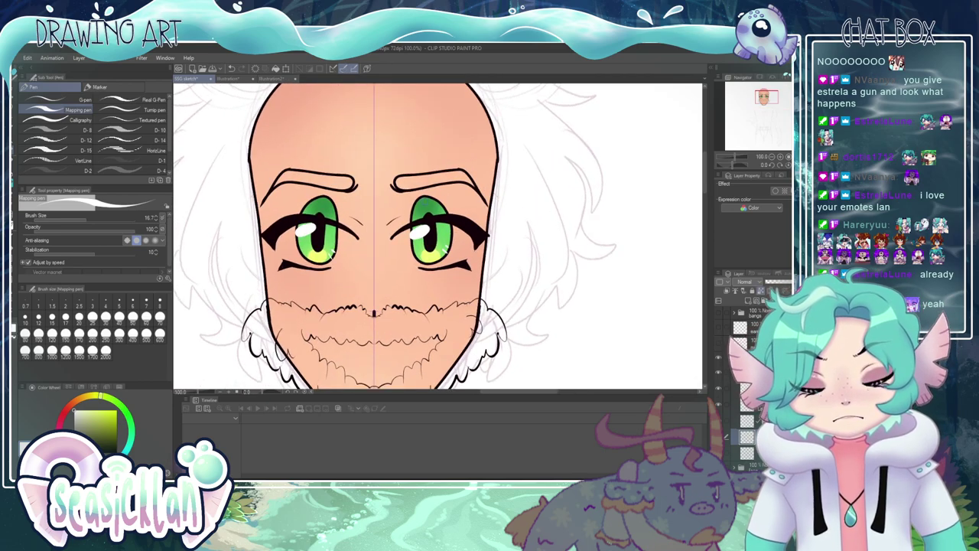
- Recolour both pupils dark green with the Mapping pen, using a darkened shade of the iris green
left_click(324, 206, "alt")
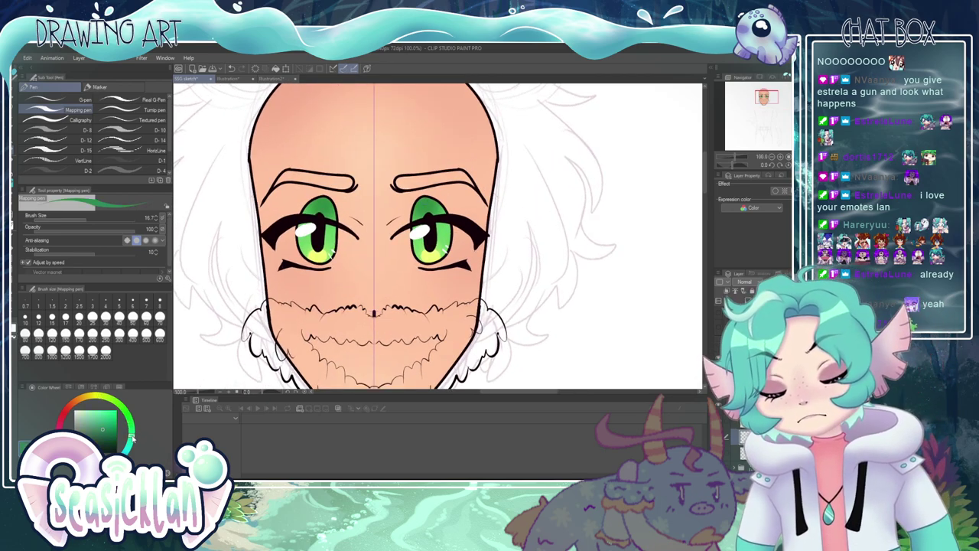
left_click(97, 437)
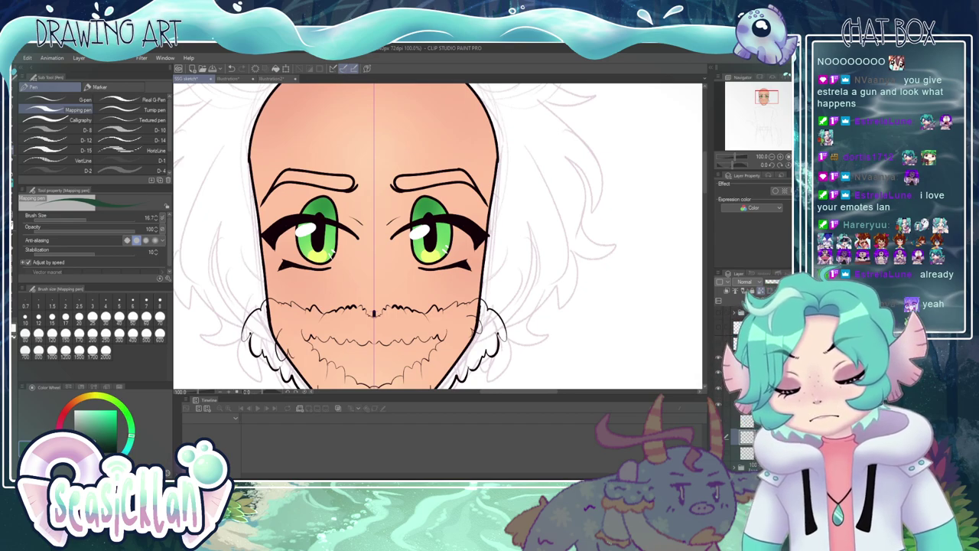
left_click_drag(429, 224, 436, 244)
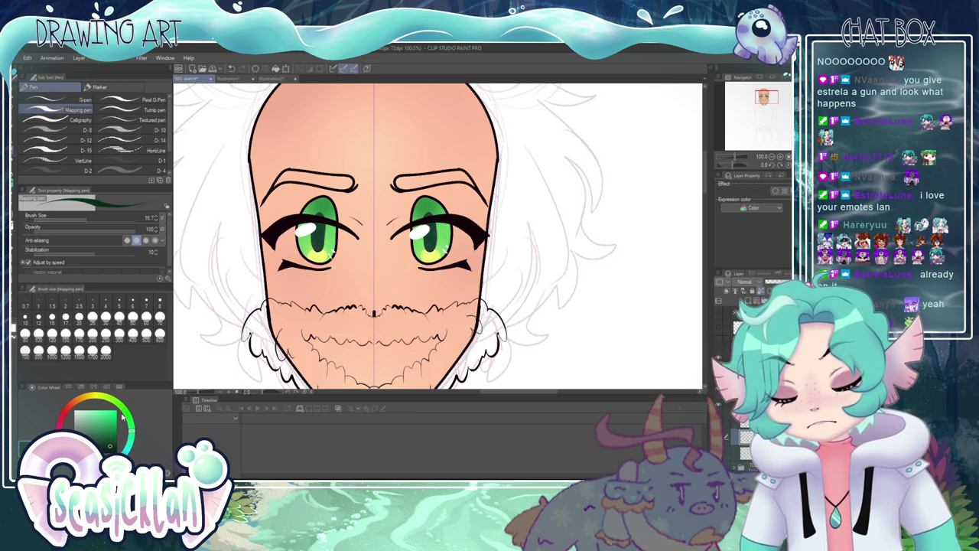
mouse_move(428, 227)
left_mouse_down()
mouse_move(430, 248)
mouse_move(425, 231)
left_mouse_up()
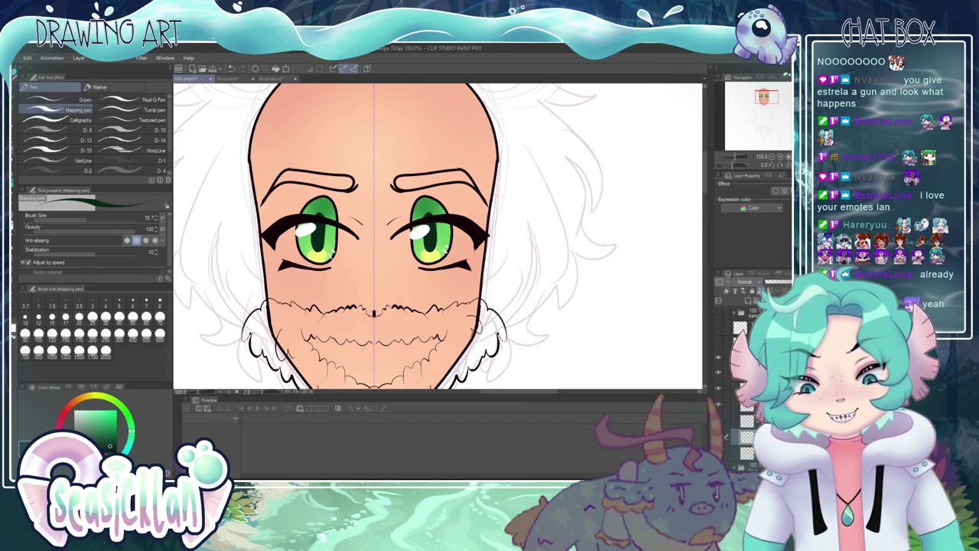
- On the iris layer, shade the upper irises dark green with the Soft airbrush at size 81.2 and soften with mid green
left_click(718, 453)
left_click(718, 453)
left_click(745, 453)
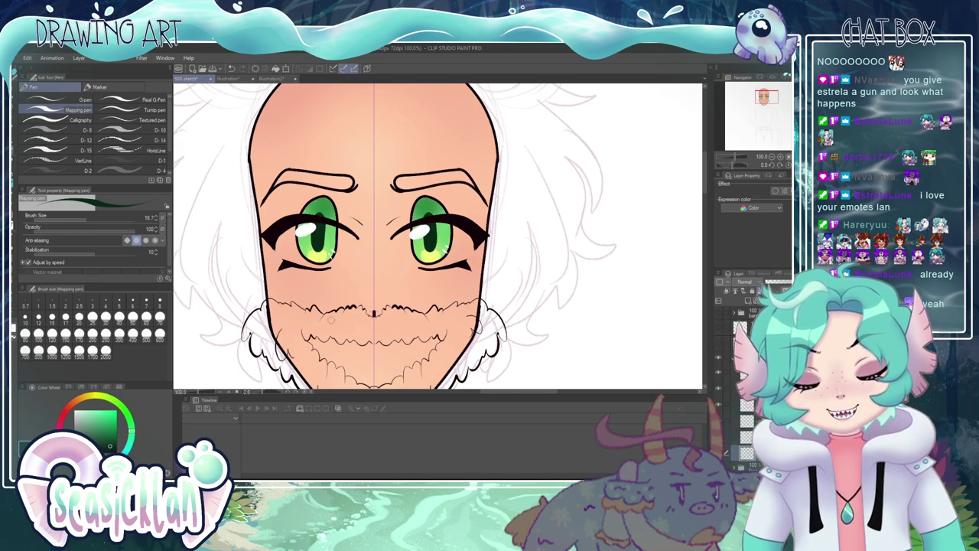
key("b")
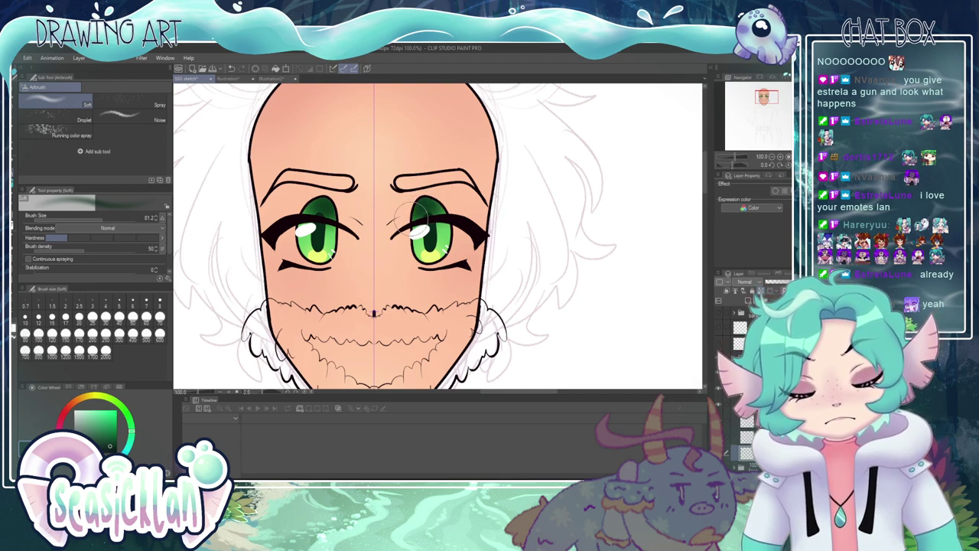
left_click(442, 232, "alt")
left_click_drag(443, 221, 441, 216)
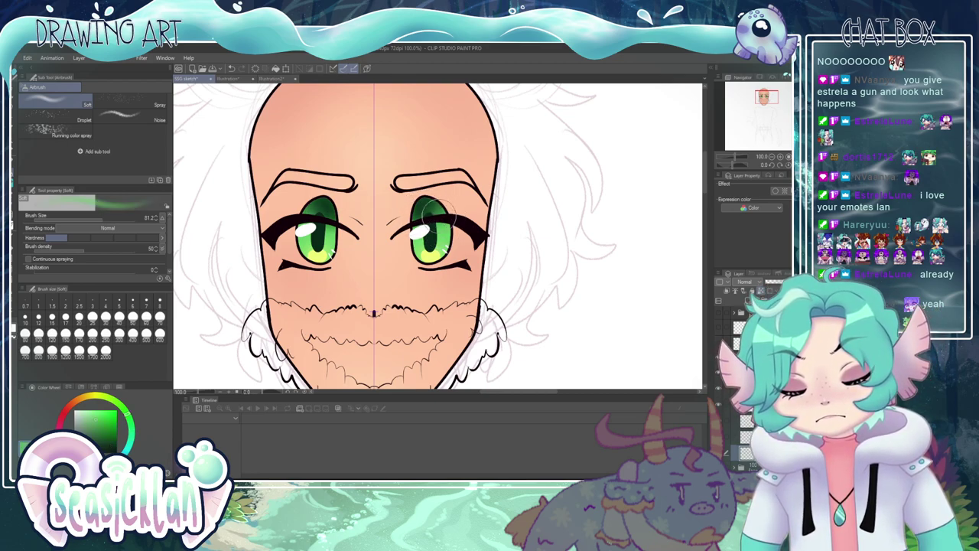
- Reduce the airbrush size to 9.3 and add thin green and yellow-green strokes along the iris edges
left_click_drag(102, 220, 97, 219)
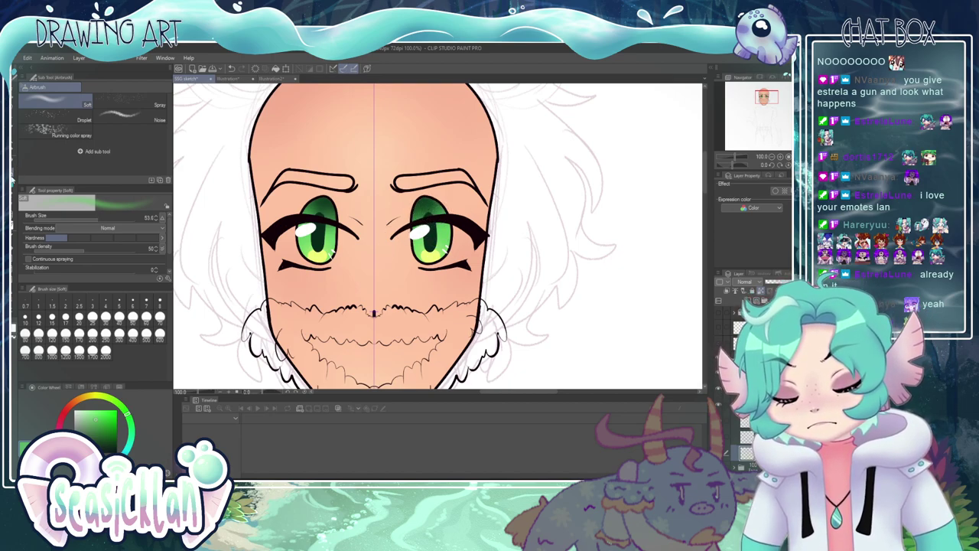
left_click(79, 220)
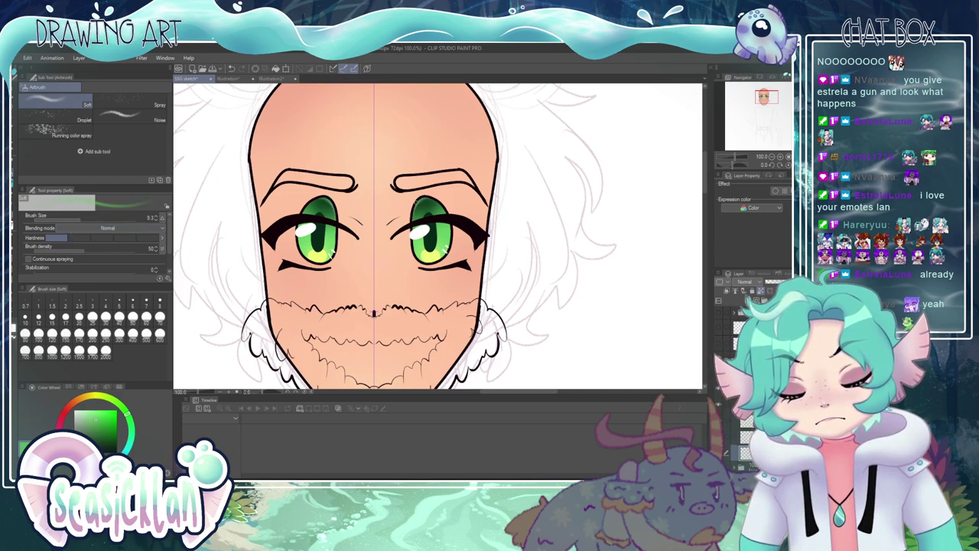
left_click_drag(420, 200, 445, 213)
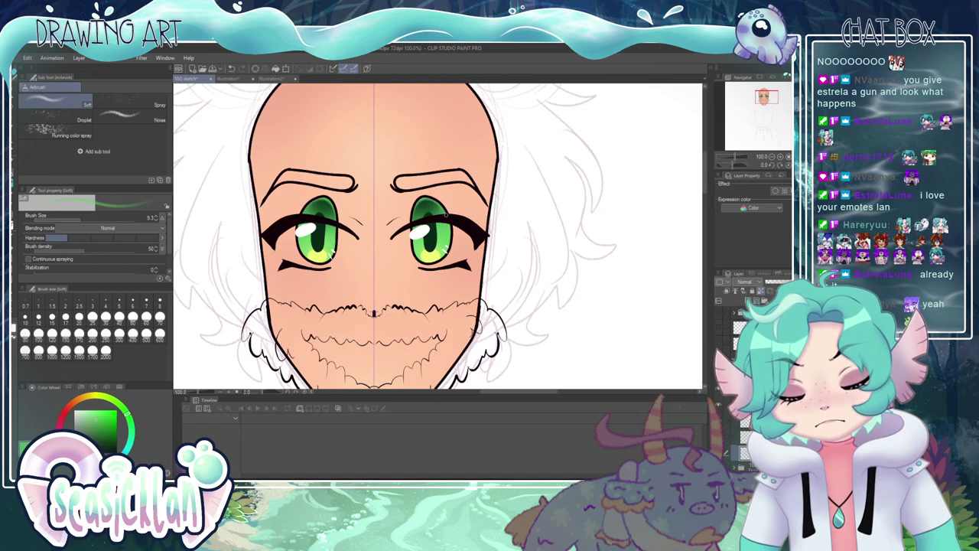
left_click(426, 256, "alt")
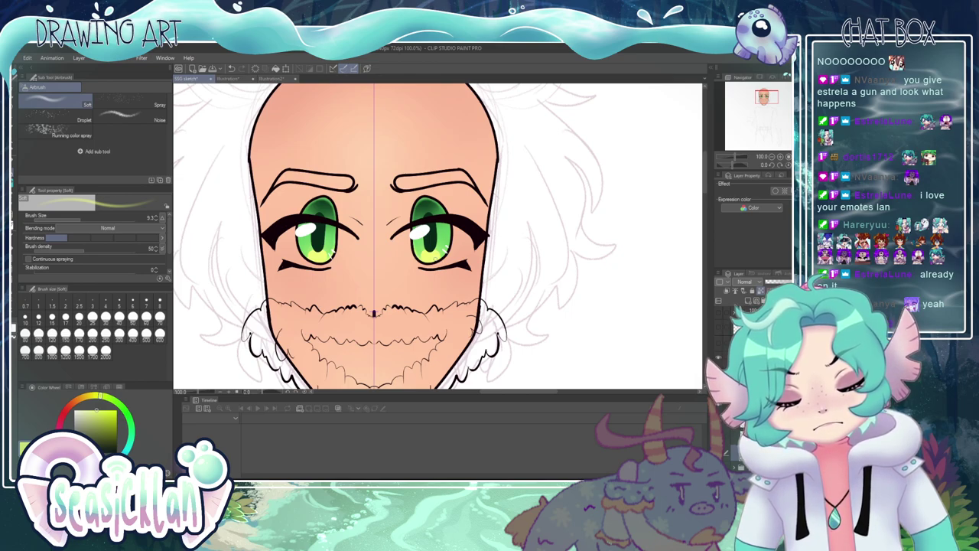
left_click_drag(437, 257, 448, 217)
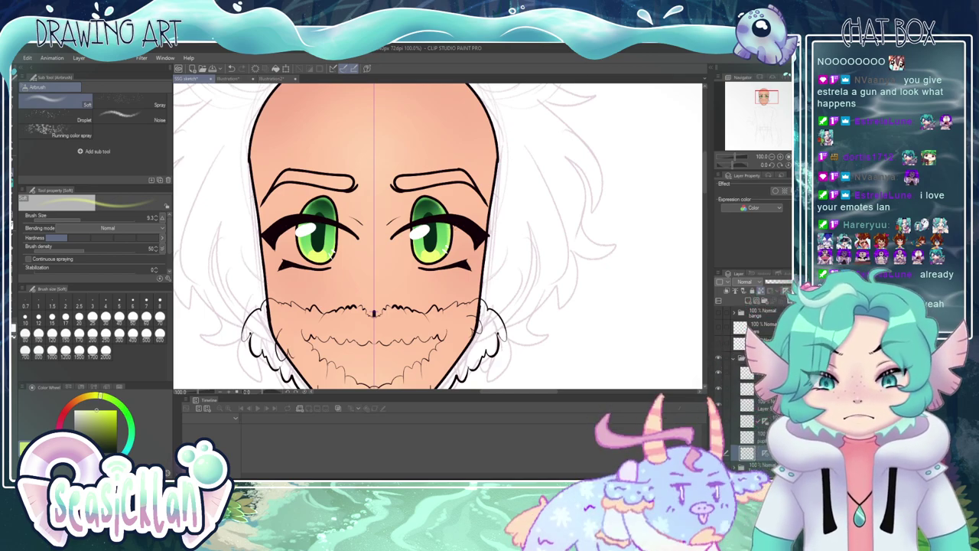
- Deepen the upper part of both irises with a sampled dark green, using the Soft airbrush at size 41.7
scroll(328, 249, "down", 5)
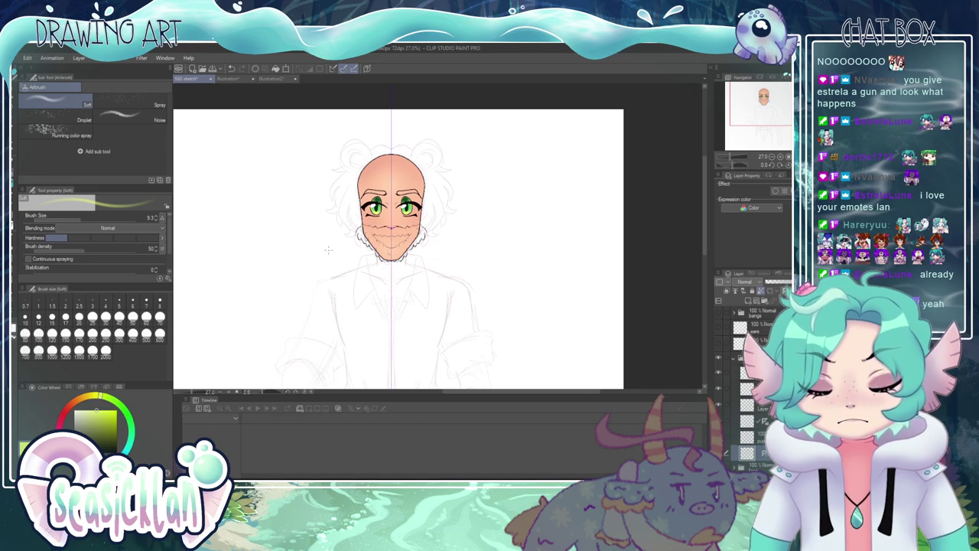
scroll(328, 249, "up", 5)
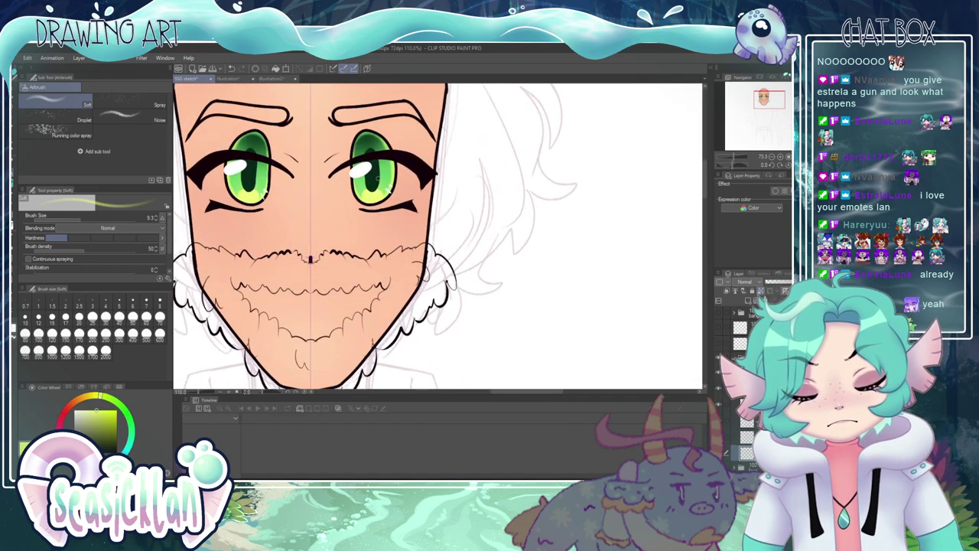
left_click(374, 164, "alt")
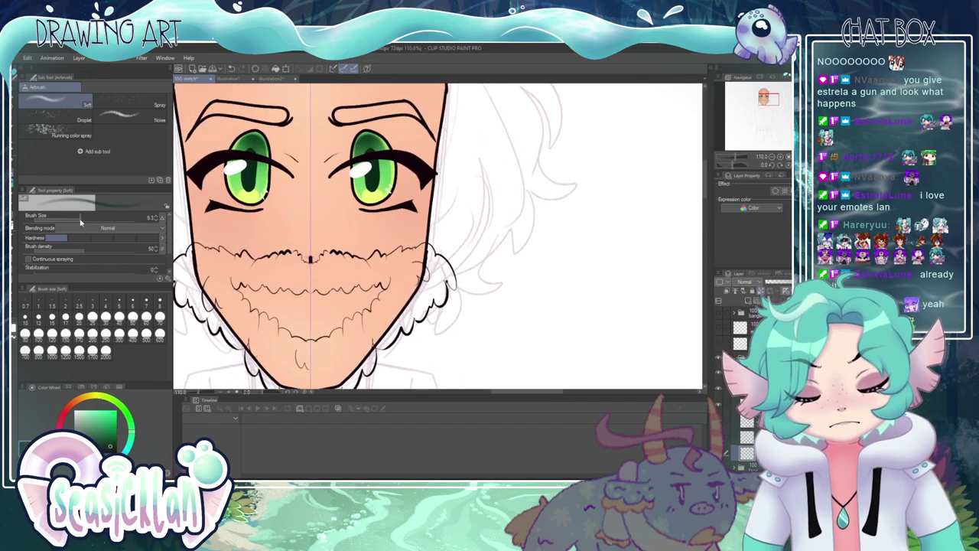
left_click_drag(81, 220, 95, 220)
mouse_move(366, 149)
left_mouse_down()
mouse_move(378, 146)
mouse_move(361, 149)
mouse_move(365, 138)
mouse_move(382, 137)
mouse_move(350, 162)
mouse_move(384, 150)
mouse_move(358, 159)
left_mouse_up()
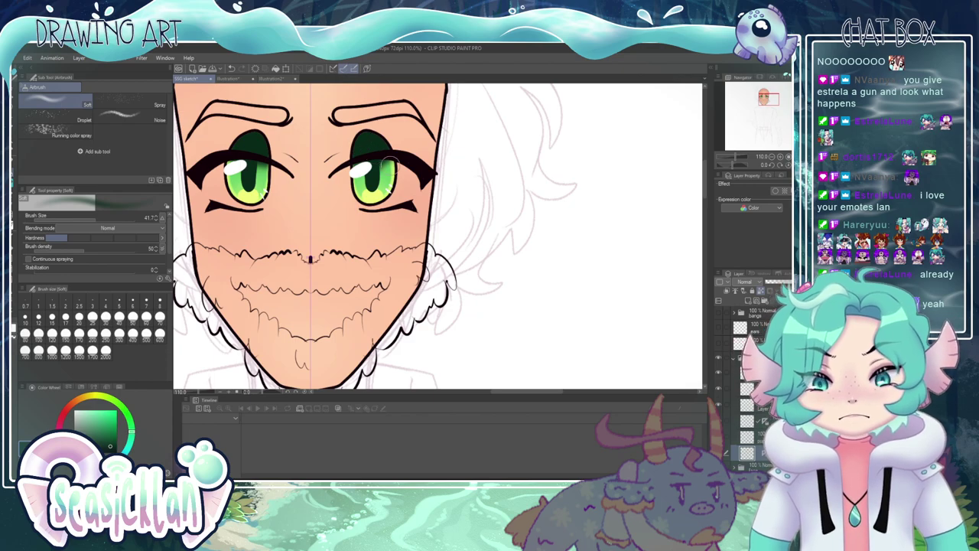
- Examine the reshaded eyes against the whole face and body sketch, from afar and close up
scroll(387, 163, "down", 3)
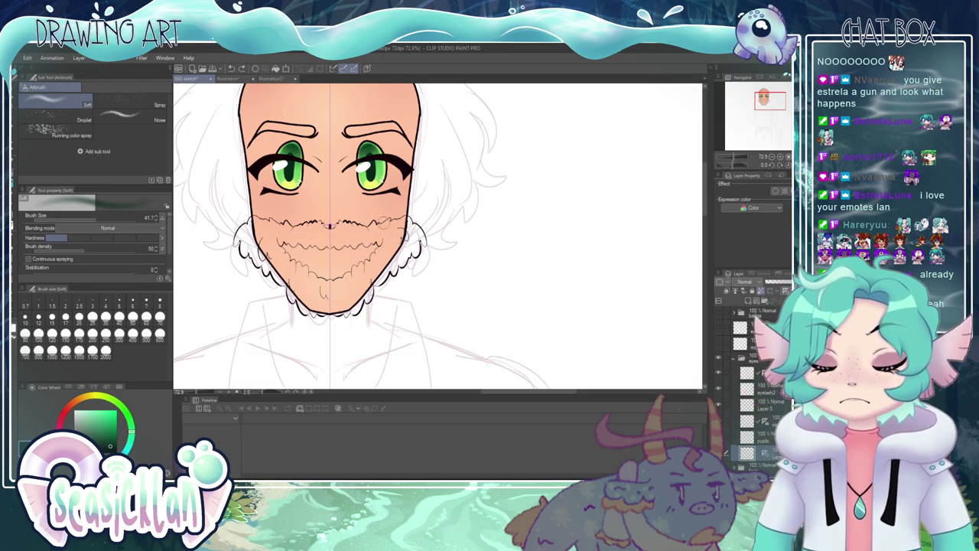
scroll(395, 235, "down", 3)
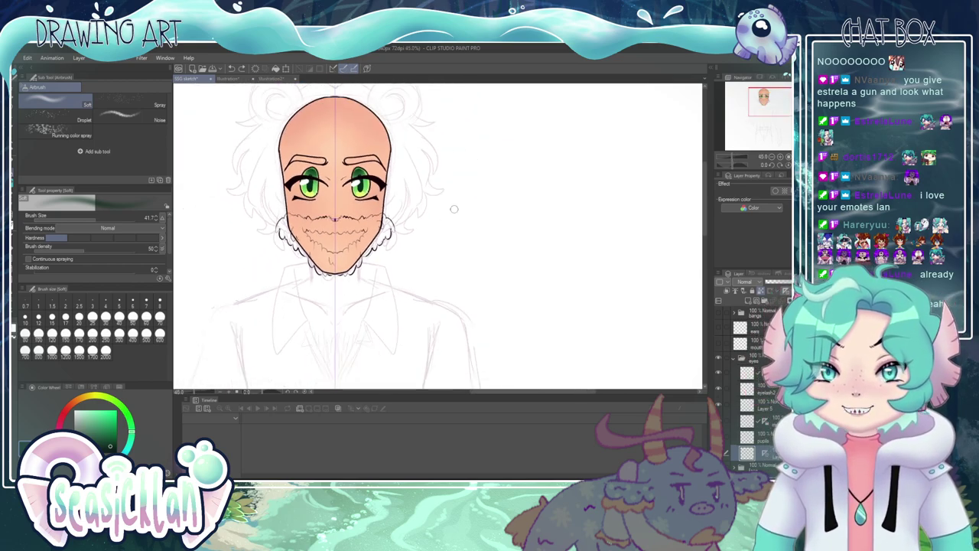
scroll(320, 242, "up", 3)
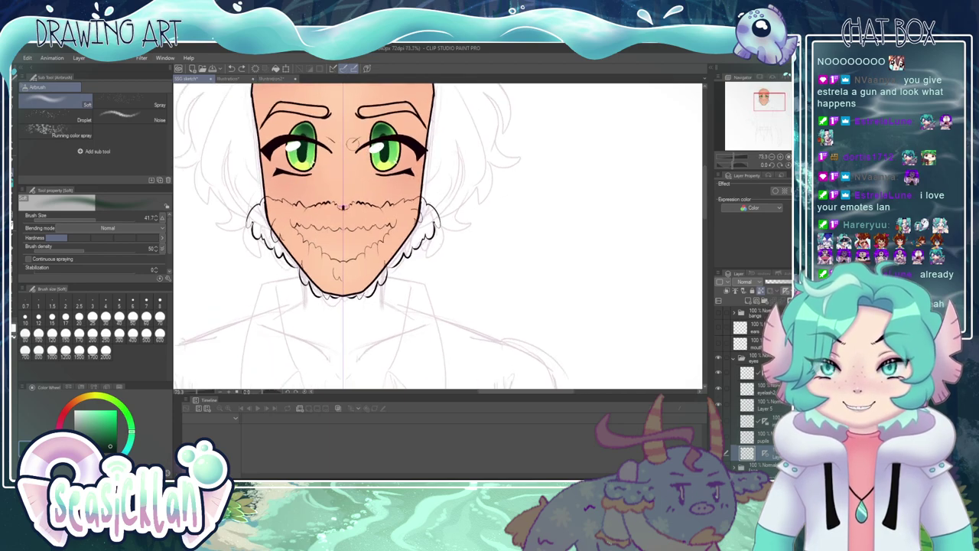
scroll(373, 138, "up", 3)
scroll(373, 137, "down", 4)
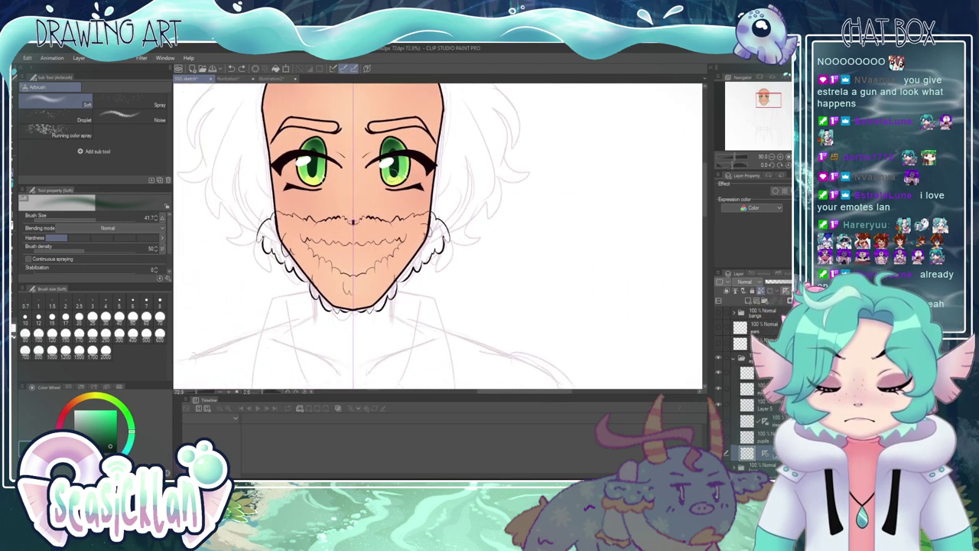
scroll(362, 173, "up", 1)
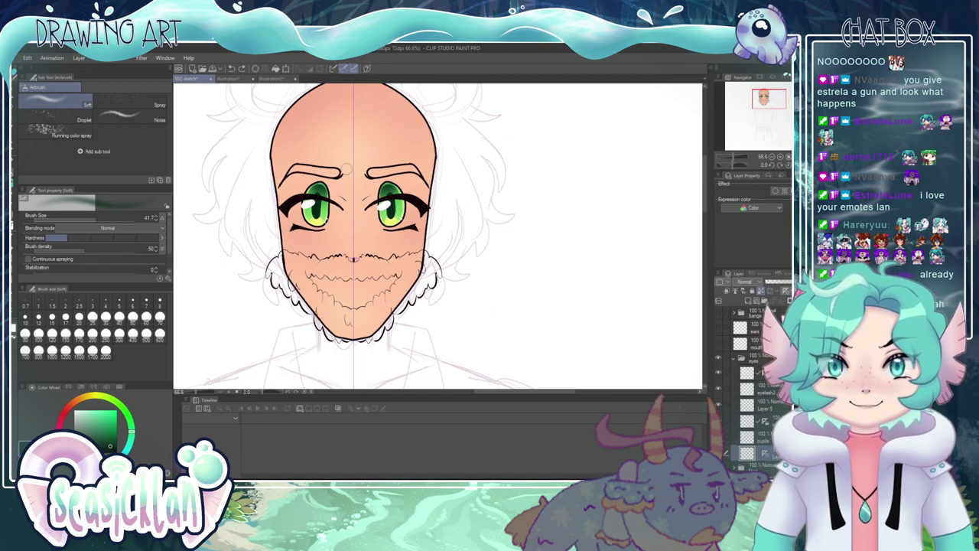
scroll(441, 118, "down", 4)
scroll(391, 124, "up", 5)
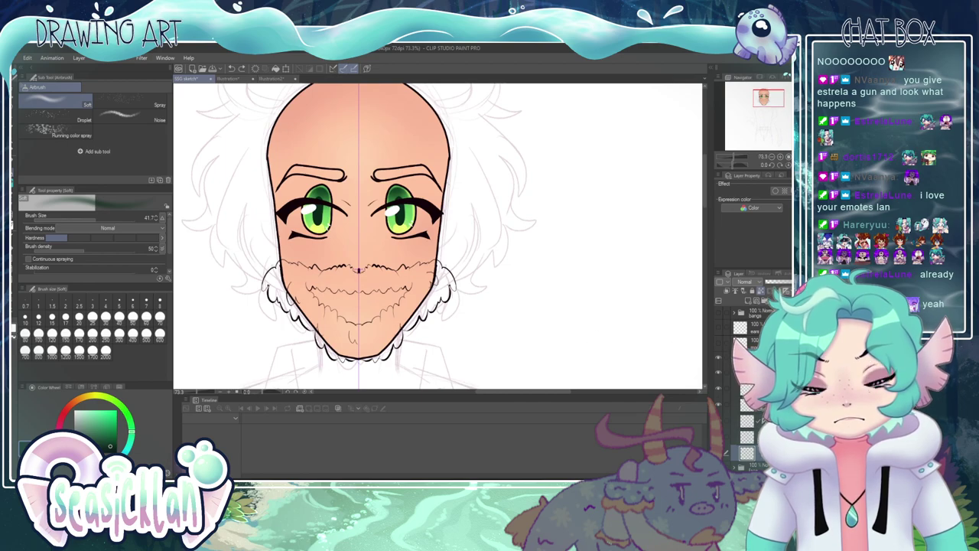
- Collapse the eyes folder, put the mouth layer into a new folder above it and show the mouth line art
scroll(756, 390, "down", 1)
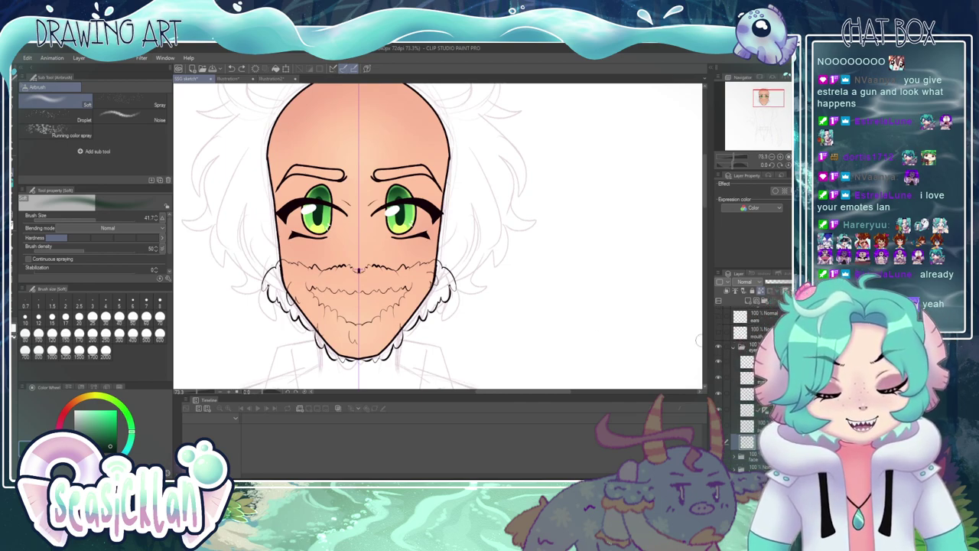
left_click(734, 348)
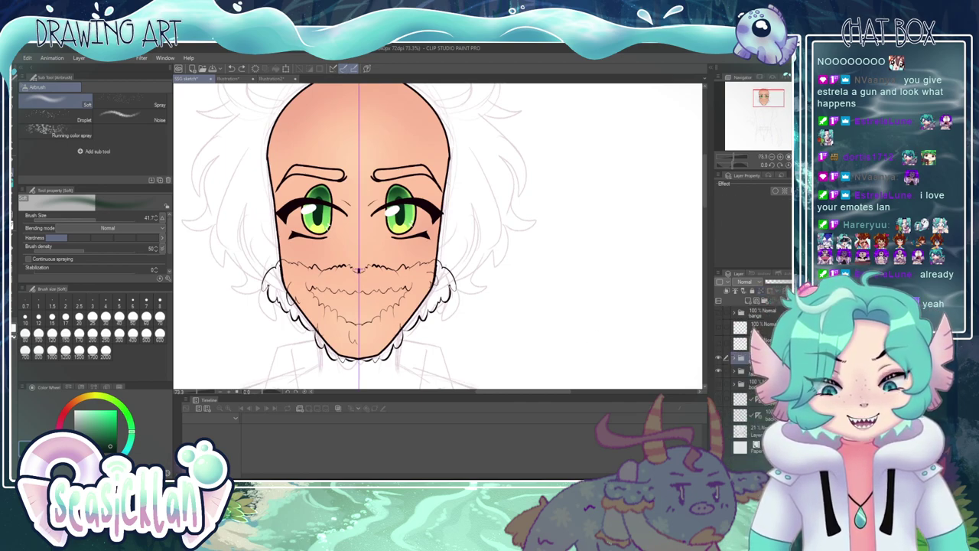
left_click(721, 344)
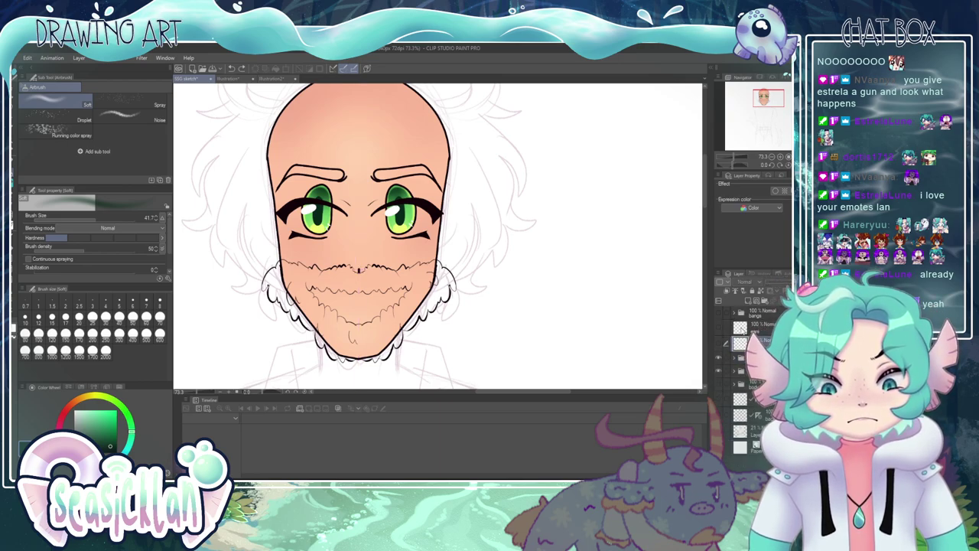
left_click(761, 302)
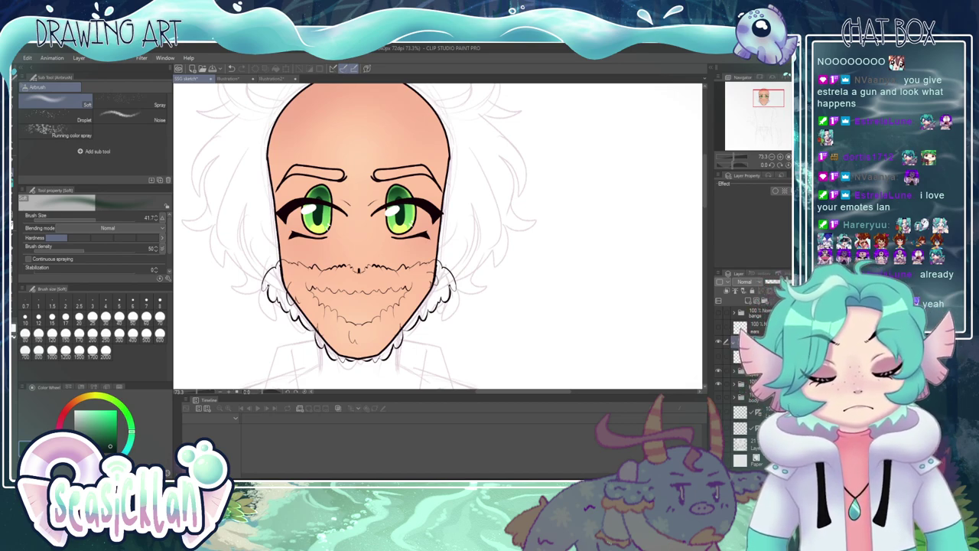
left_click_drag(762, 357, 762, 343)
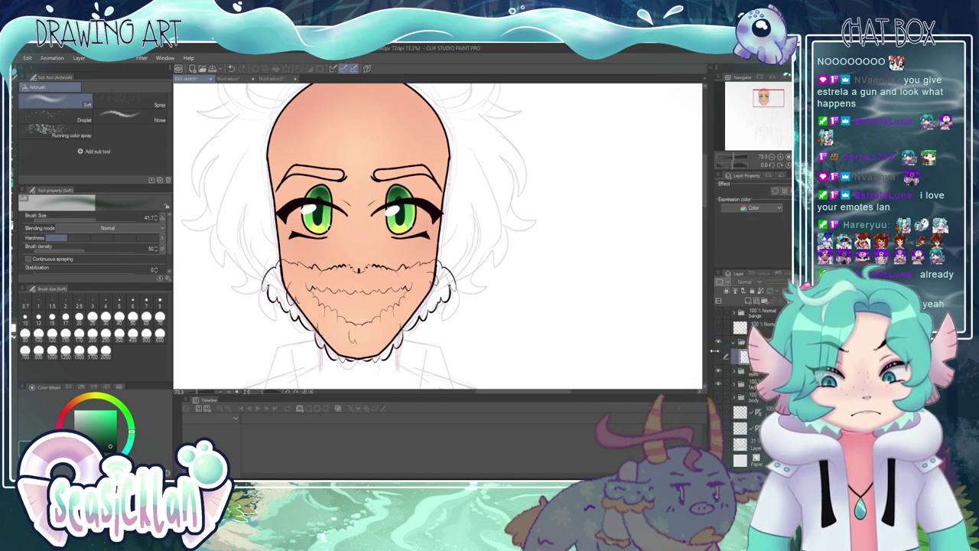
left_click(718, 357)
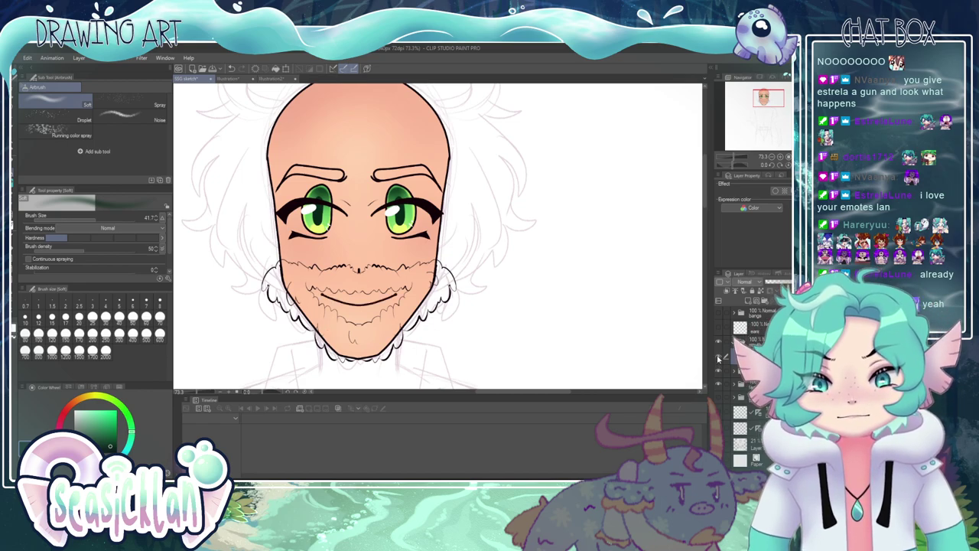
- Examine the smiling mouth line together with the beard, face and body sketch, from afar and close up
scroll(315, 172, "down", 6)
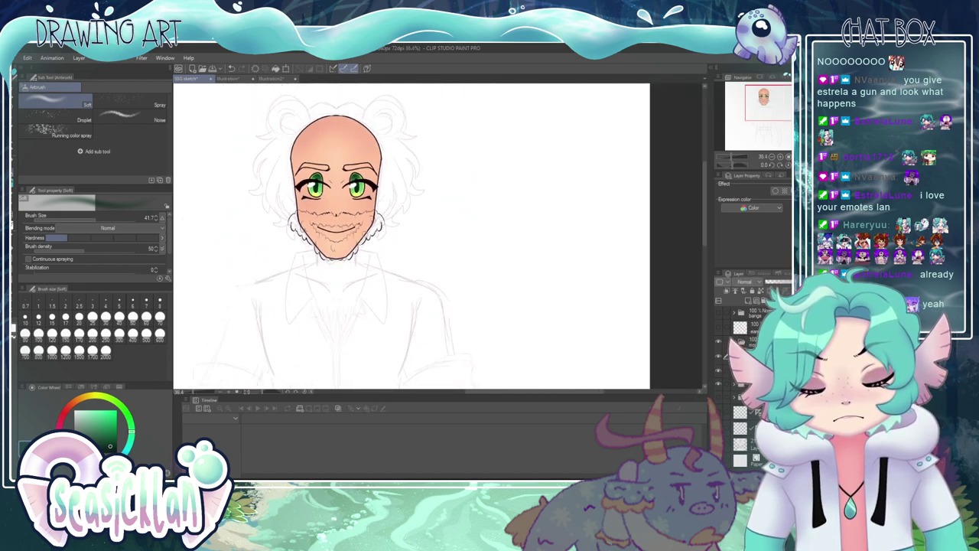
scroll(306, 231, "up", 2)
scroll(307, 230, "up", 10)
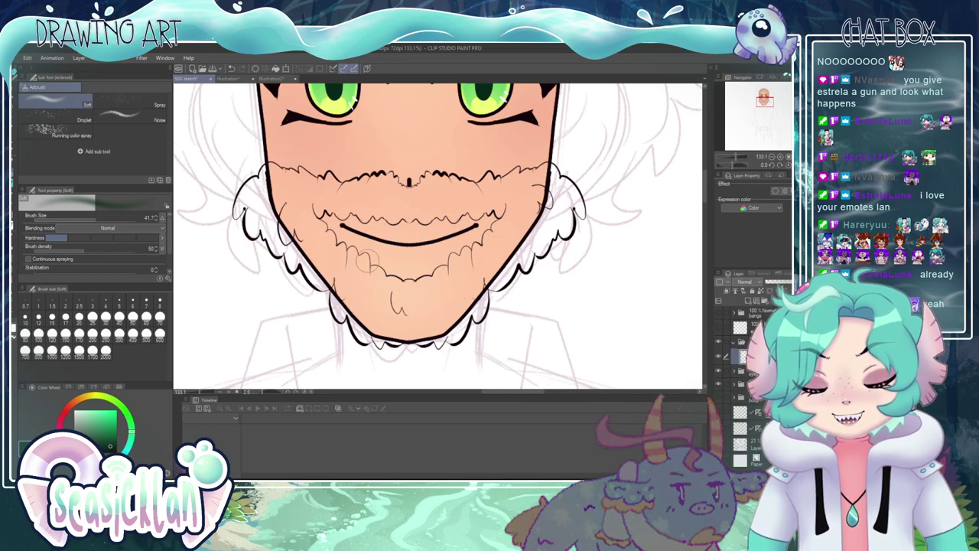
scroll(371, 264, "down", 3)
scroll(386, 230, "down", 3)
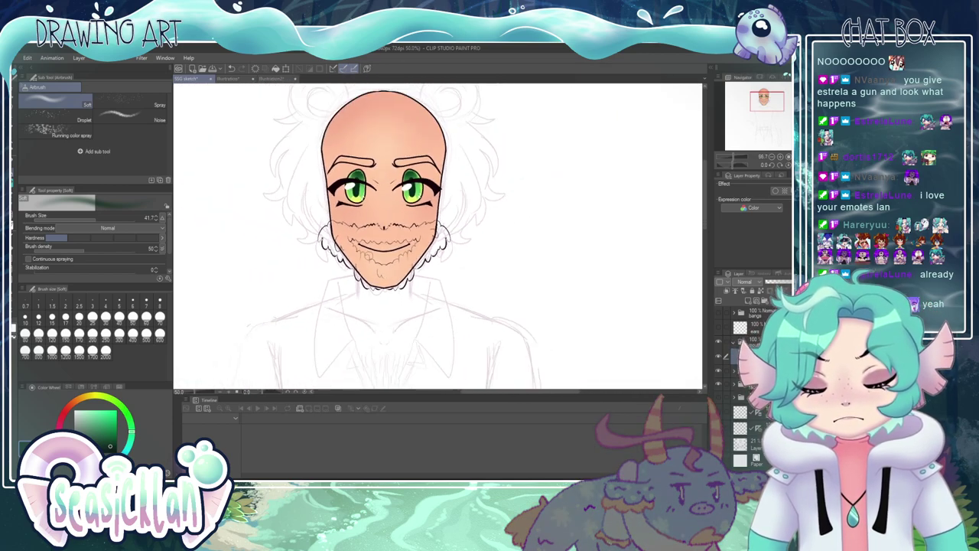
scroll(387, 229, "up", 2)
scroll(368, 254, "up", 3)
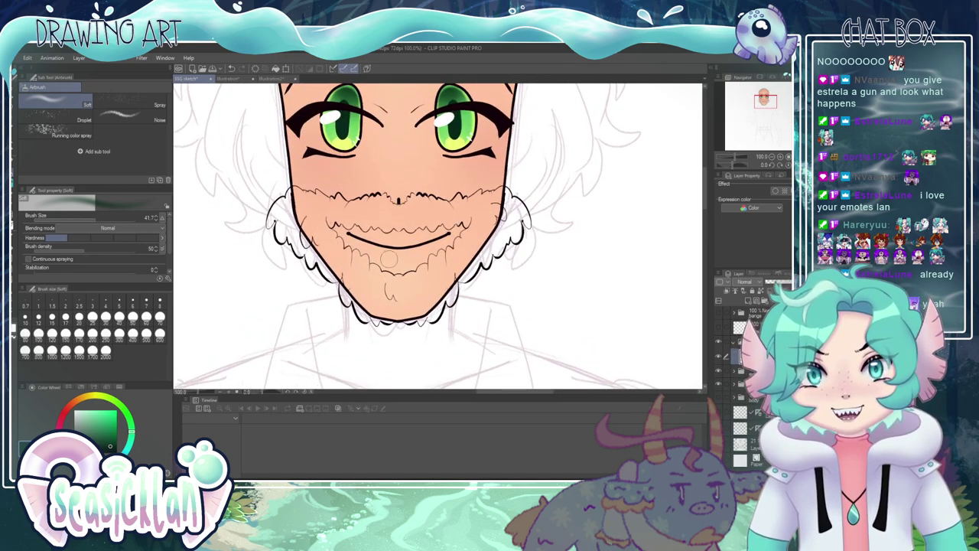
scroll(398, 261, "down", 5)
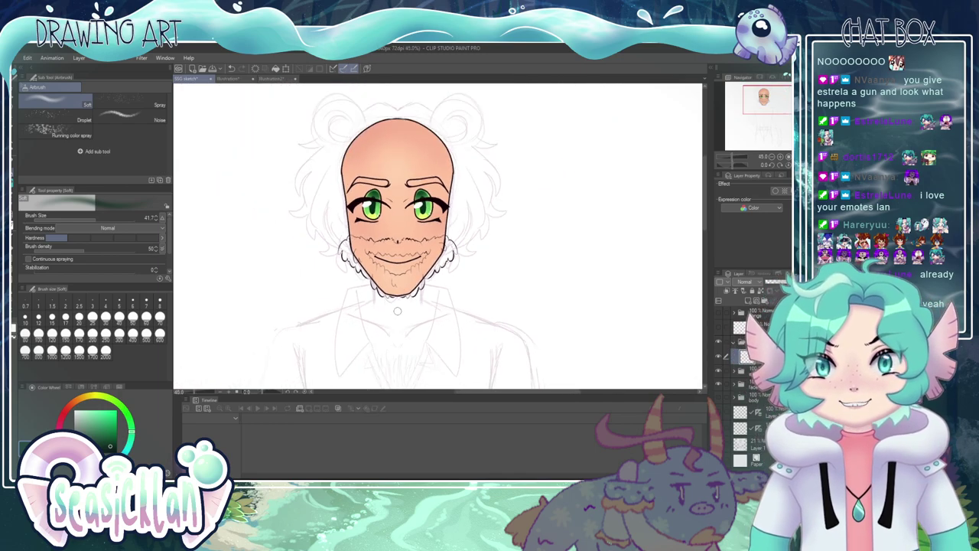
scroll(398, 308, "up", 6)
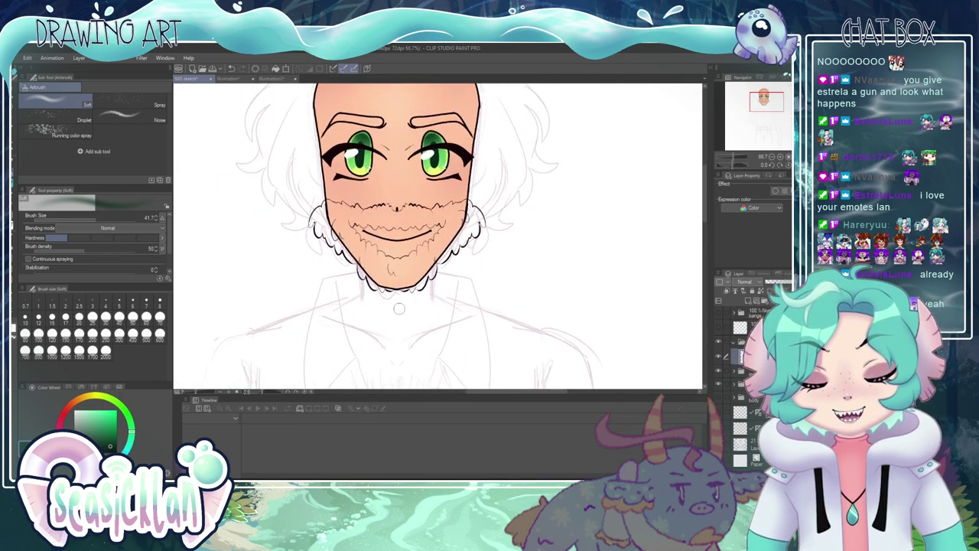
scroll(398, 243, "up", 2)
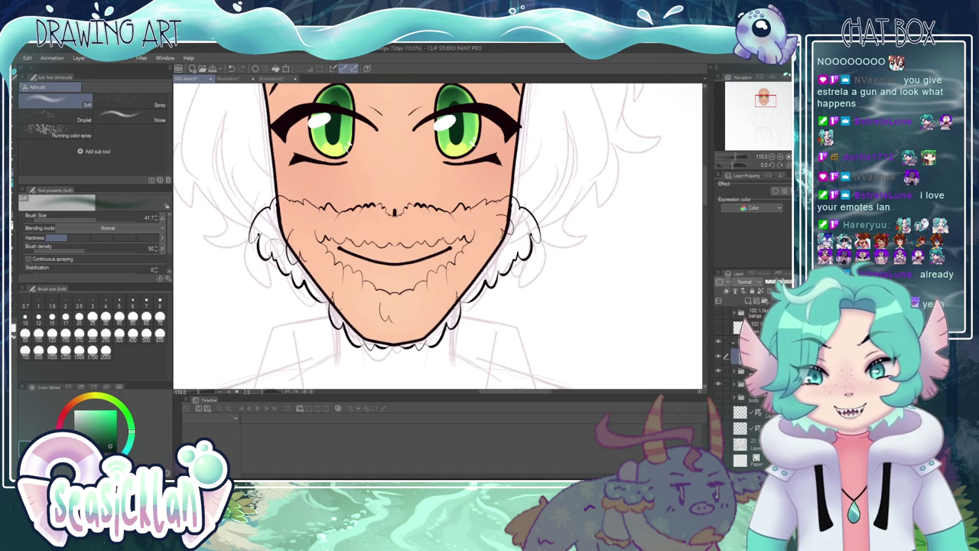
- Compare the coloured face with the sketched hair, ears and shoulders, close up and from afar
scroll(433, 277, "up", 1)
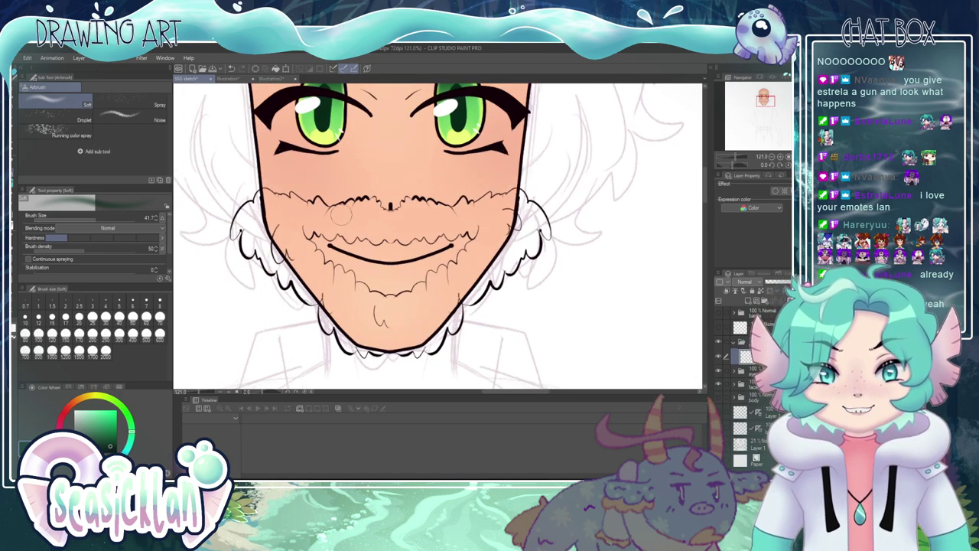
scroll(344, 230, "down", 9)
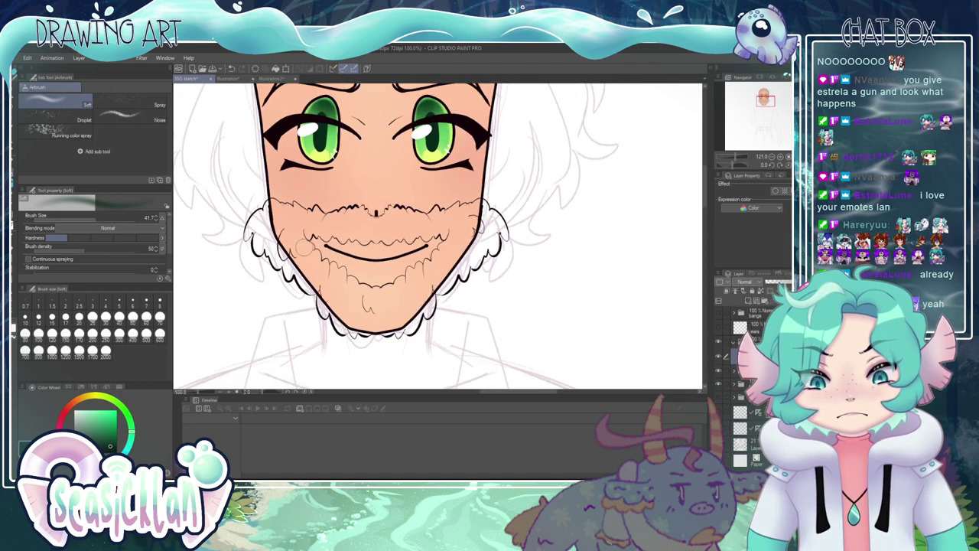
scroll(344, 229, "down", 1)
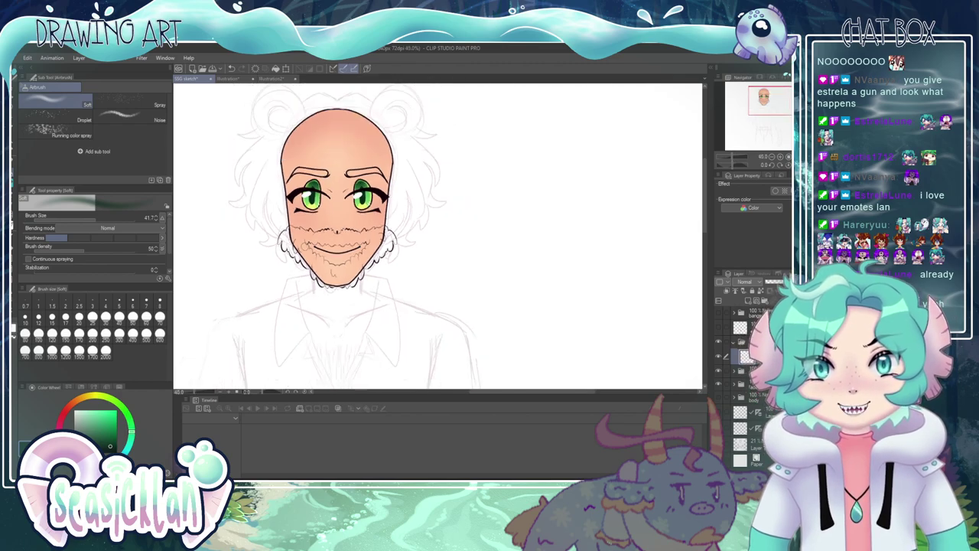
scroll(423, 234, "down", 2)
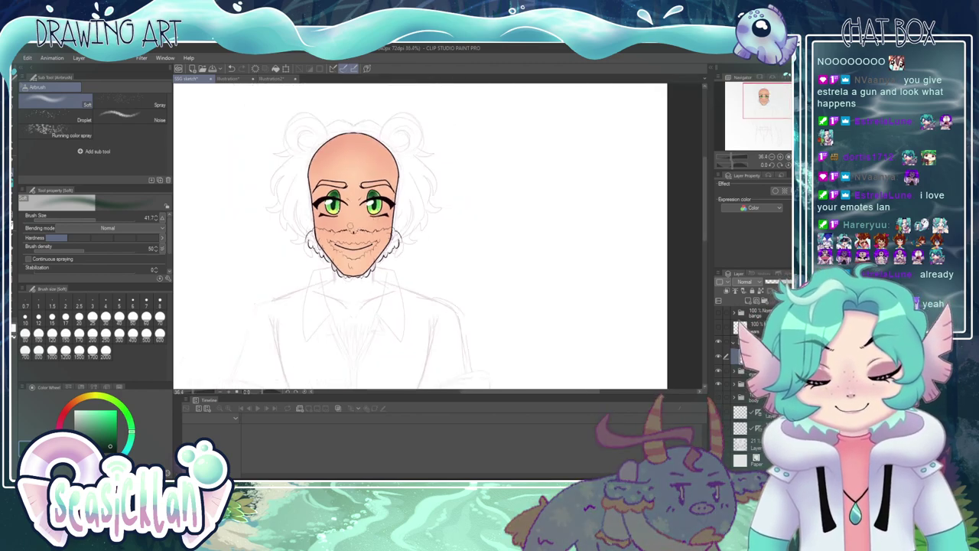
scroll(349, 225, "up", 2)
scroll(345, 222, "up", 1)
scroll(451, 220, "down", 1)
scroll(333, 130, "up", 3)
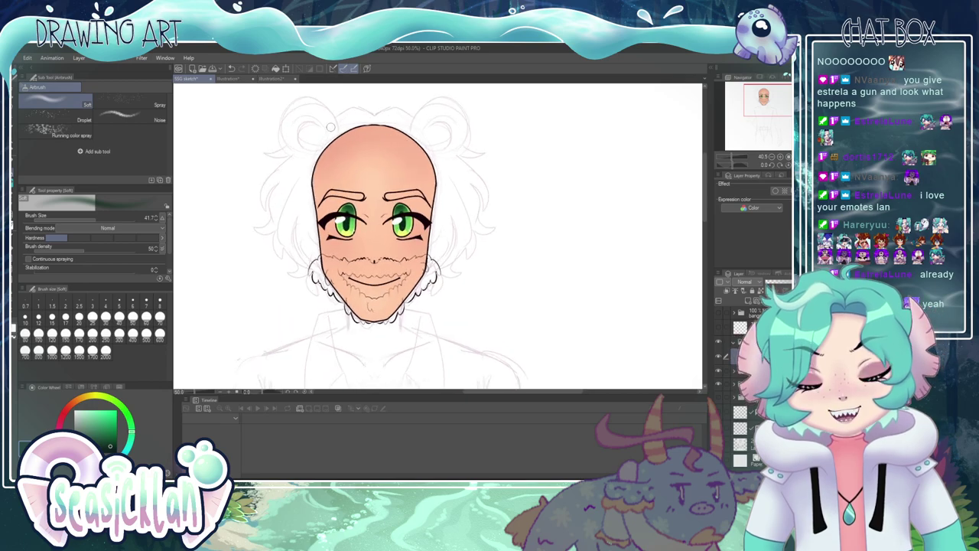
scroll(331, 127, "down", 1)
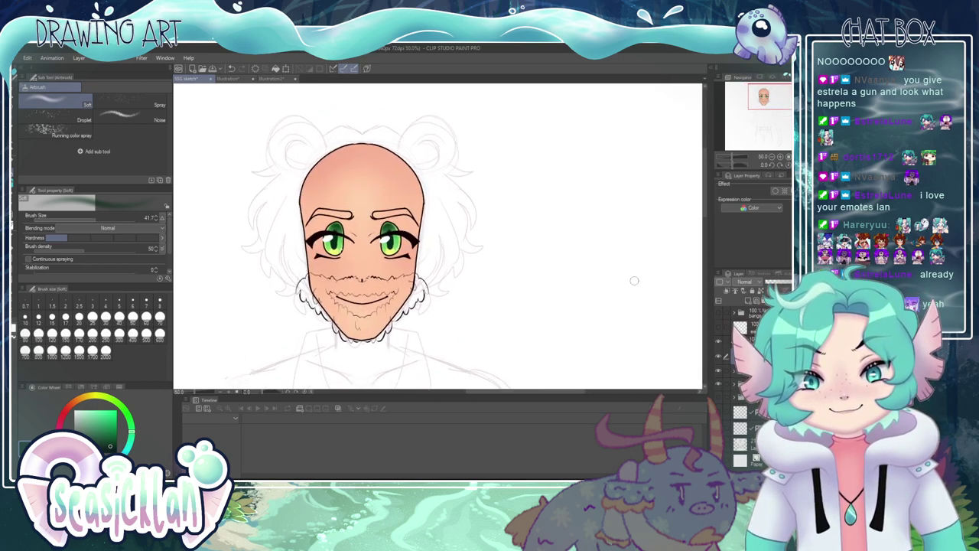
- Show the line art of the ears, bangs, body and back hair on the whole figure
left_click(718, 328)
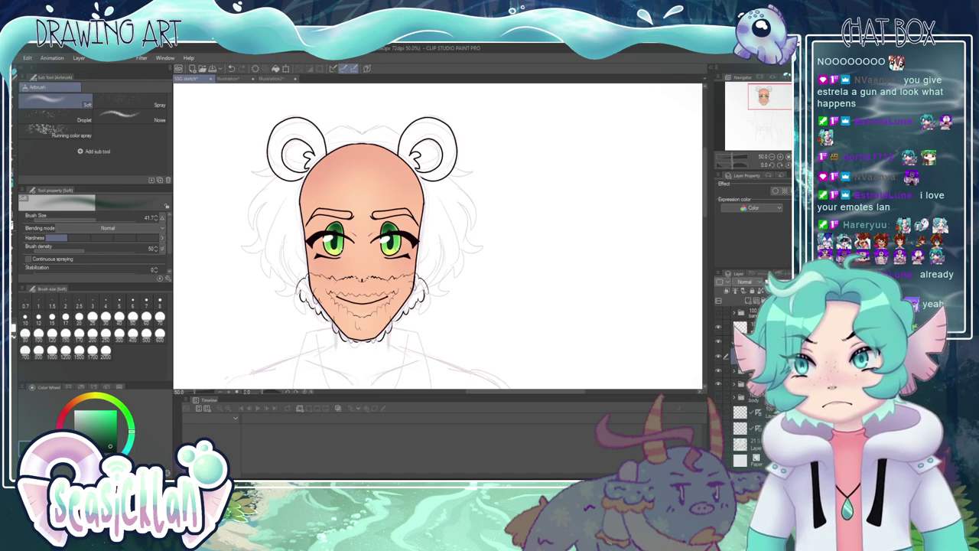
left_click(741, 356)
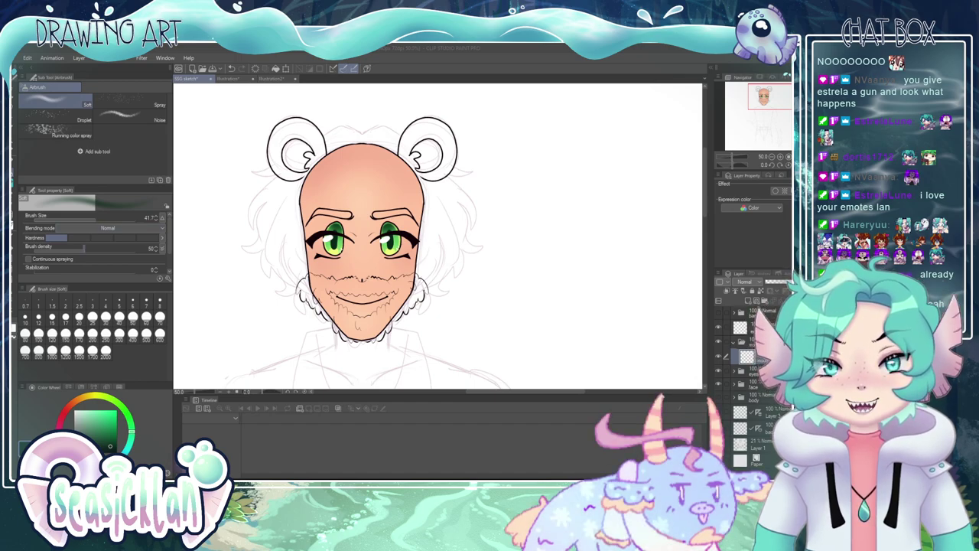
scroll(418, 138, "down", 3)
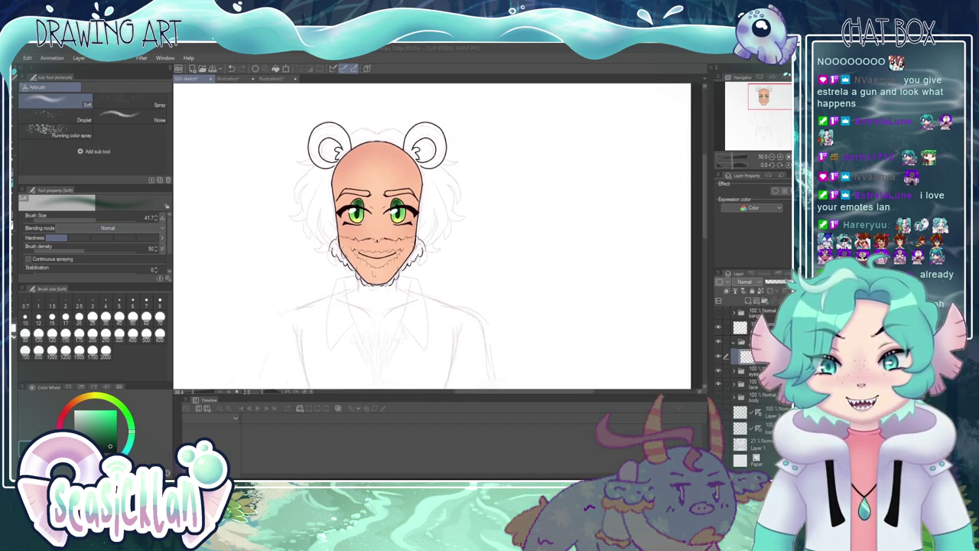
scroll(392, 143, "down", 8)
scroll(395, 219, "up", 3)
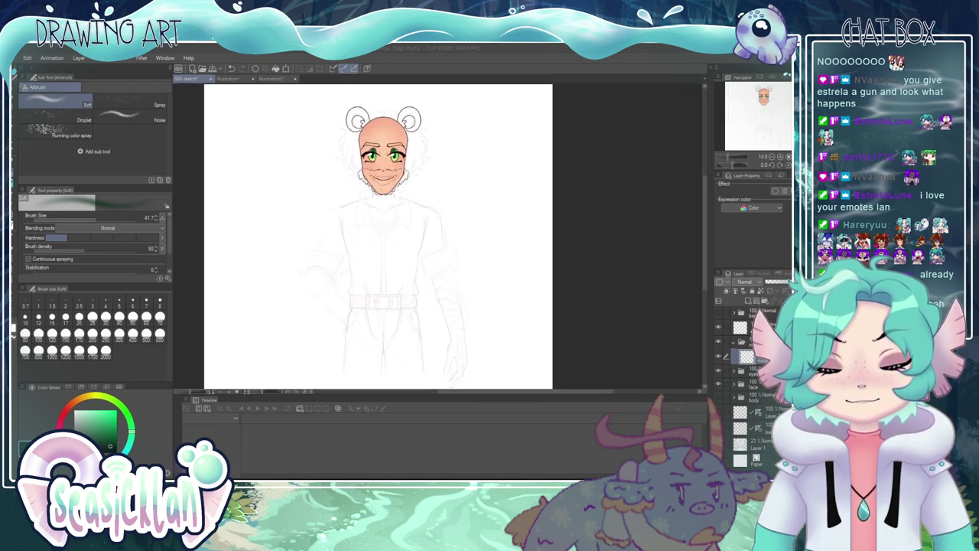
left_click(718, 312)
left_click(723, 338)
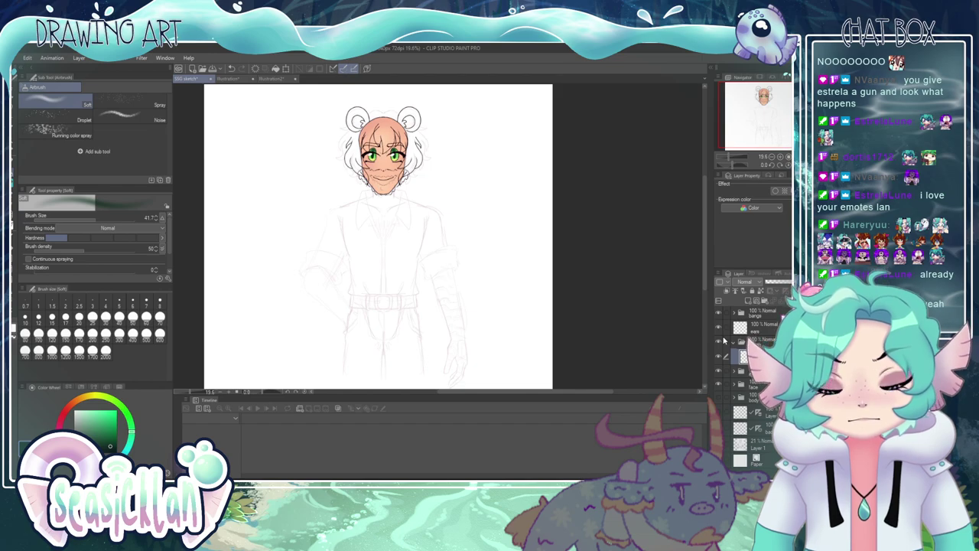
left_click(719, 396)
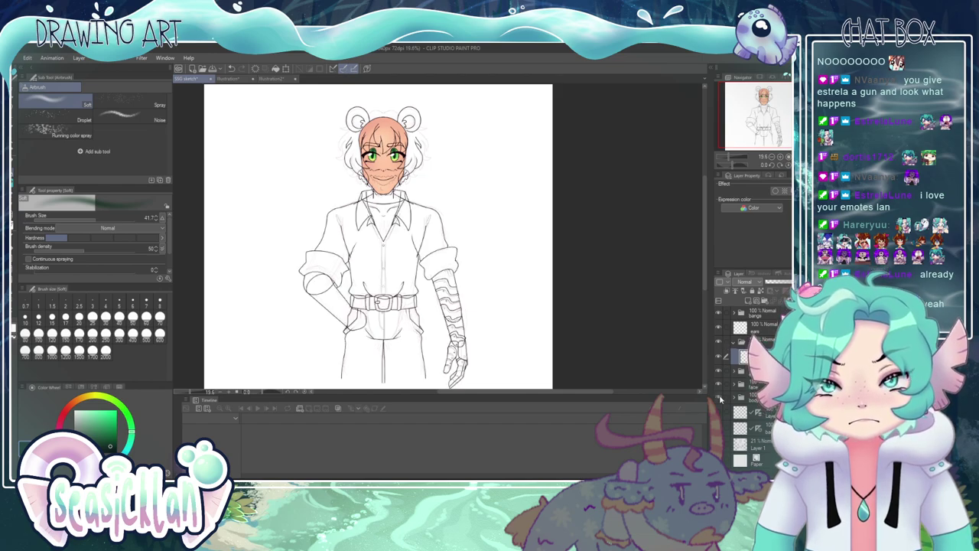
left_click(719, 412)
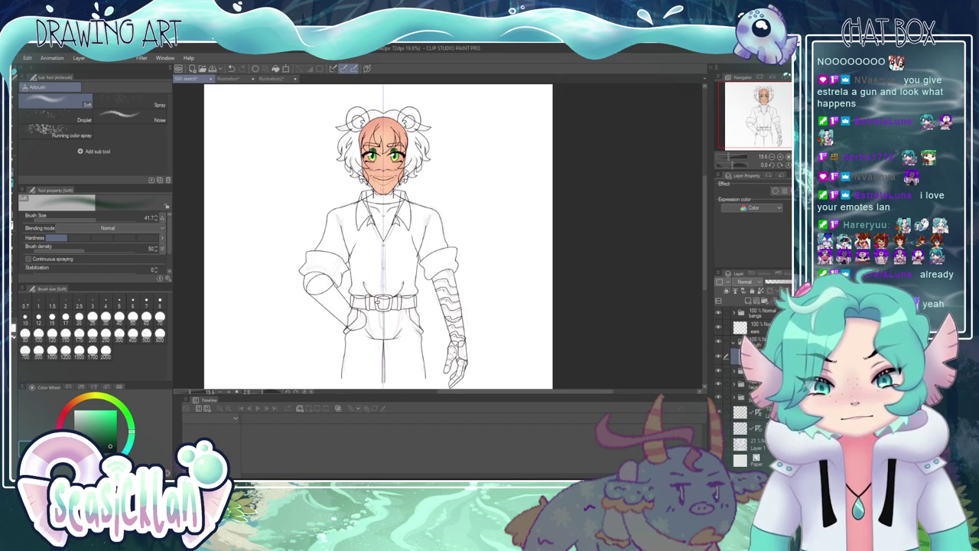
- Toggle the two layers below the body folder to tell them apart and select the lower one for the hair colour
left_click(718, 413)
left_click(719, 413)
left_click(719, 413)
left_click(719, 413)
left_click(719, 428)
left_click(718, 428)
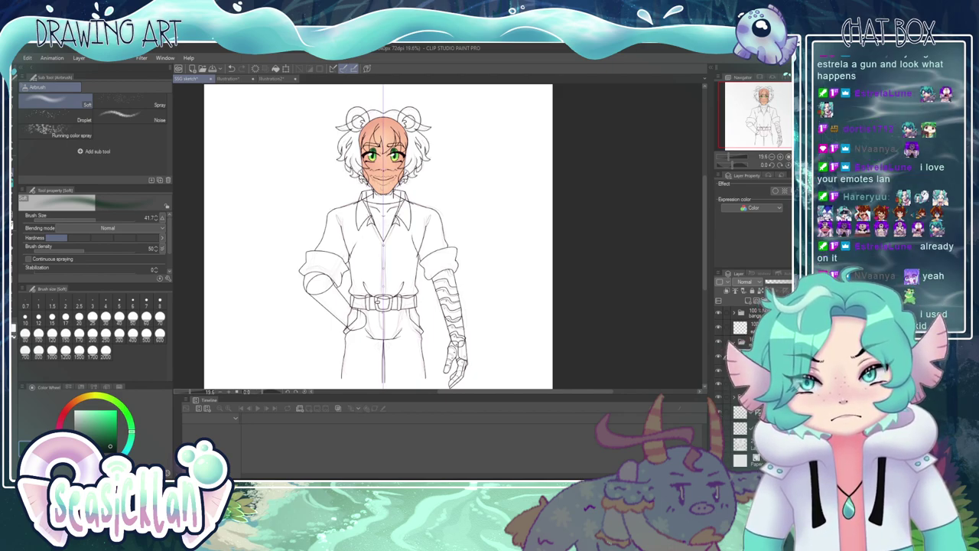
left_click(741, 429)
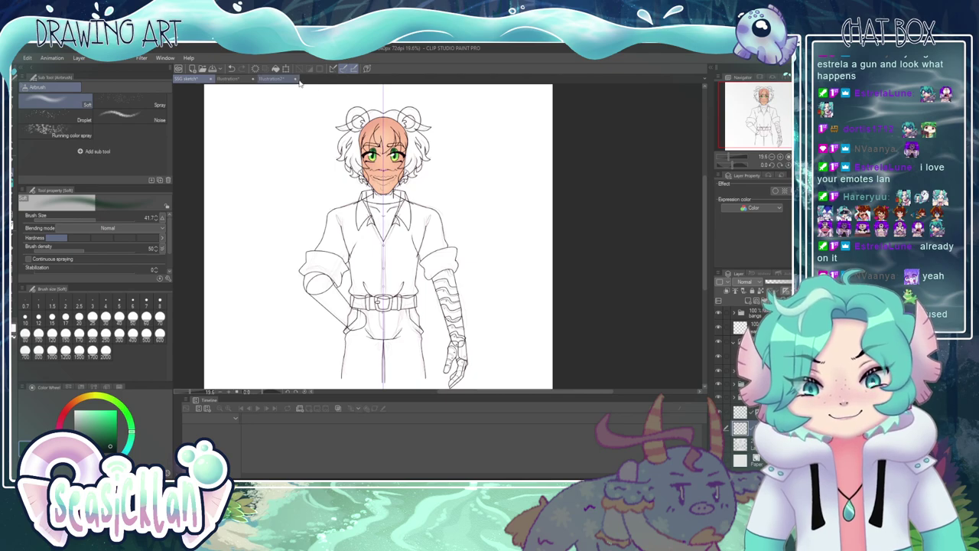
- Open the auburn hair reference picture as a new illustration and sample a mid reddish brown from it
left_click(267, 79)
left_click(190, 78)
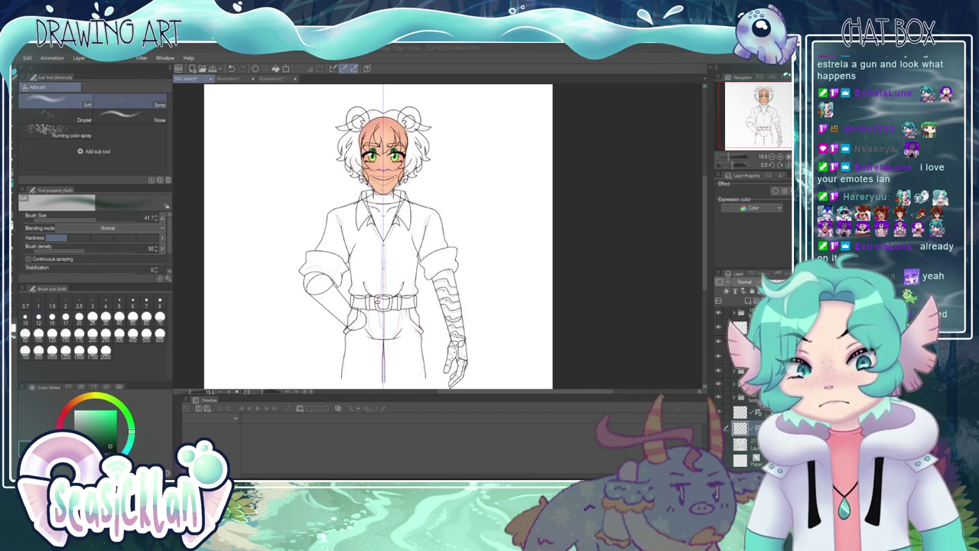
left_click(21, 87)
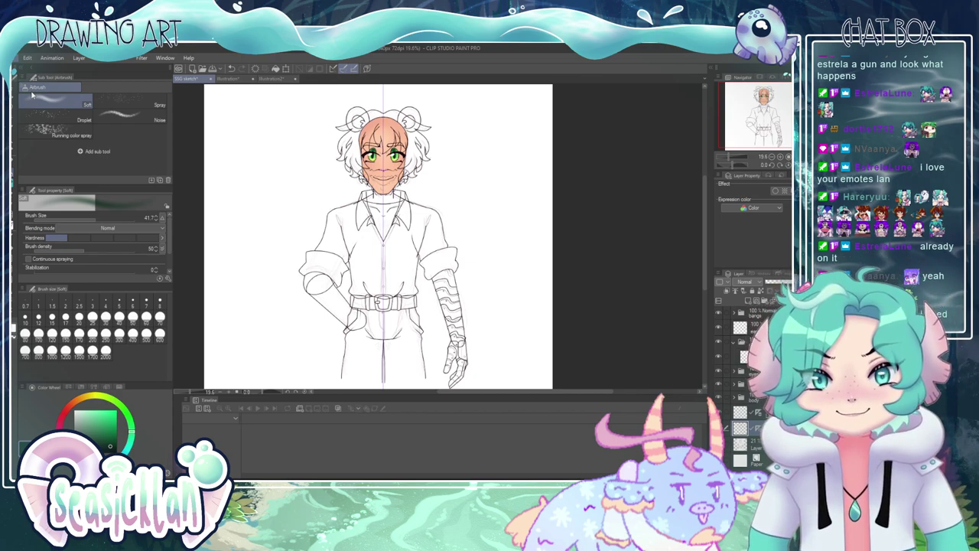
left_click(44, 88)
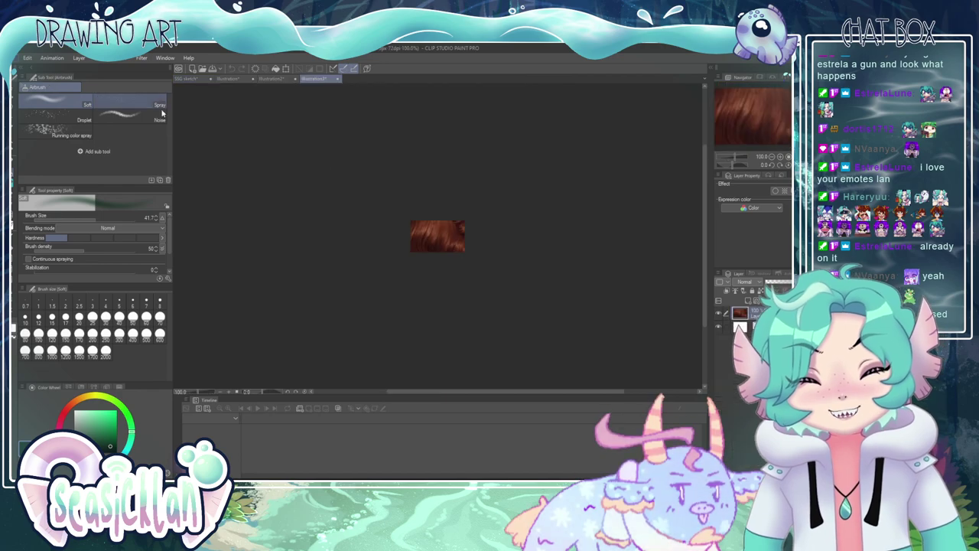
scroll(432, 222, "up", 5)
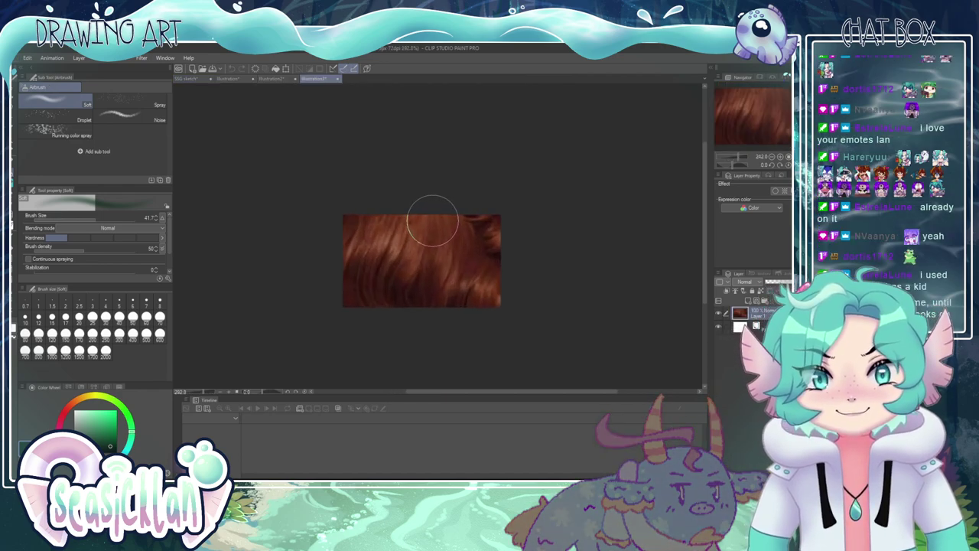
left_click(369, 253, "alt")
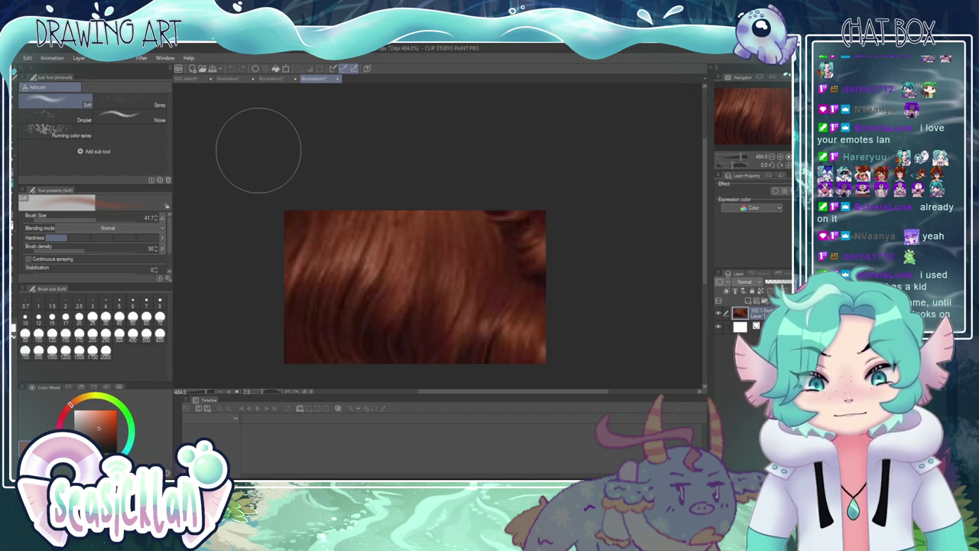
scroll(257, 149, "down", 5)
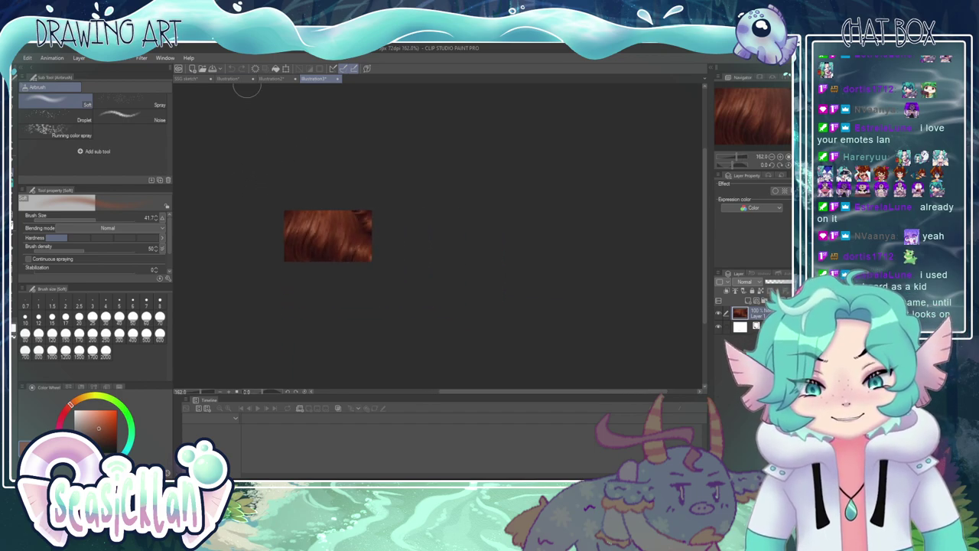
- Return to the character sketch, auto-select the back hair area and fill it with the sampled reddish brown
left_click(267, 78)
left_click(229, 78)
left_click(183, 79)
key("w")
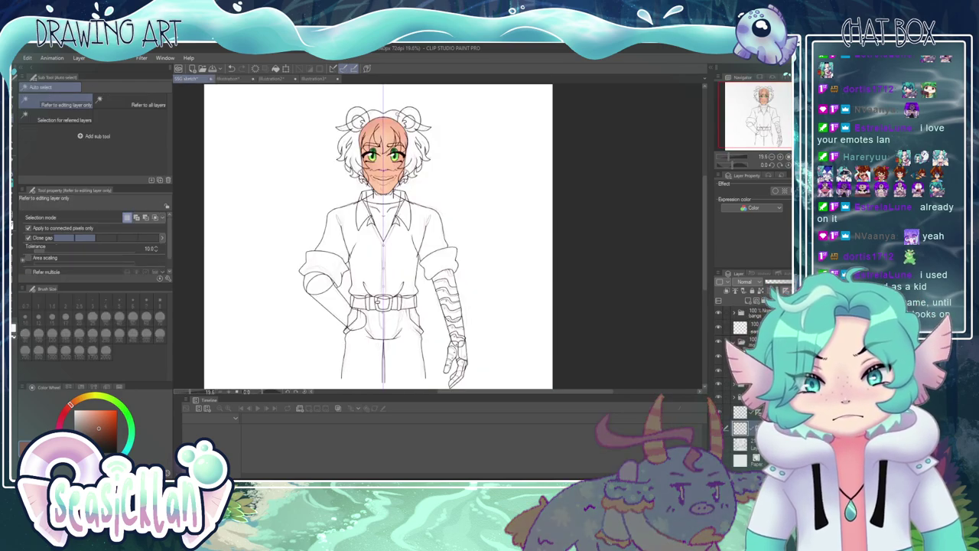
left_click(397, 115)
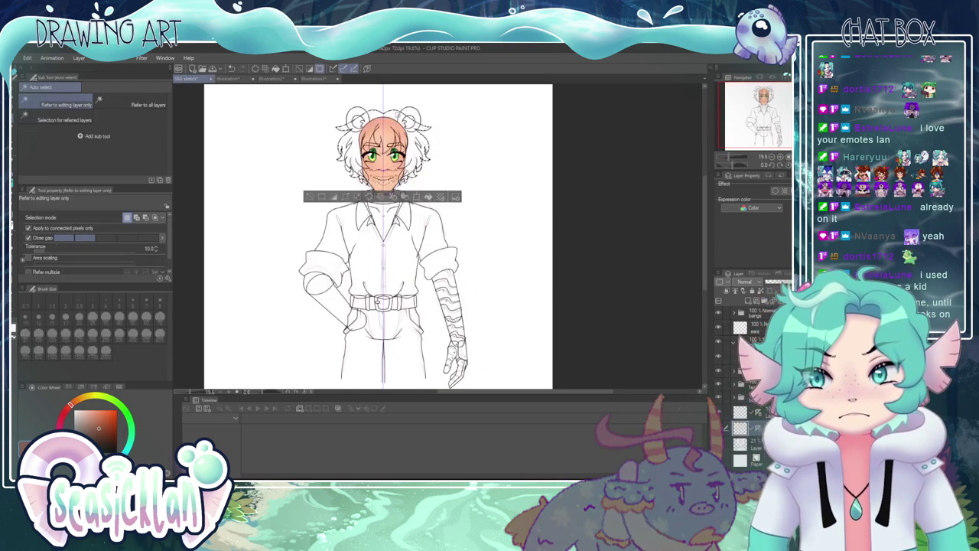
left_click(275, 68)
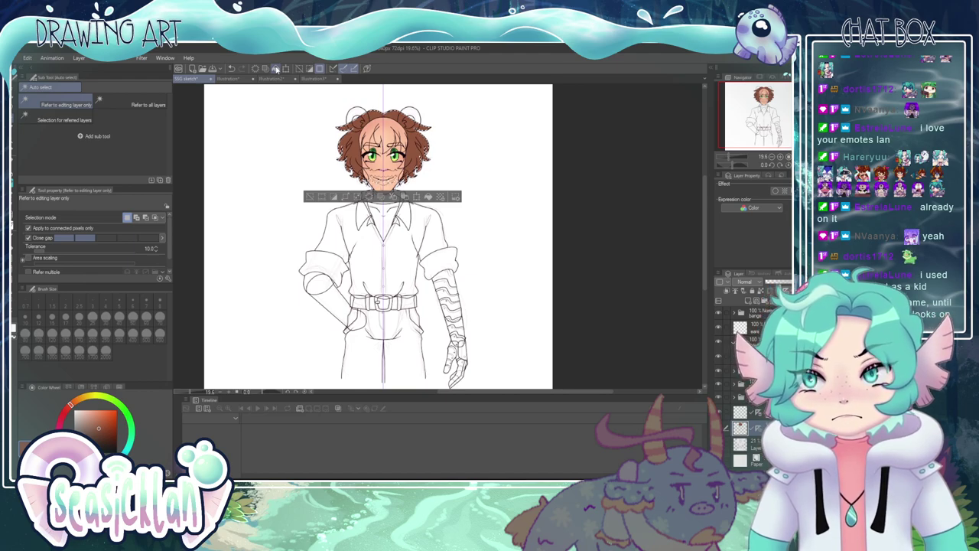
- Refill the selected hair with a brighter, more saturated orange-red and clear the selection
left_click(71, 405)
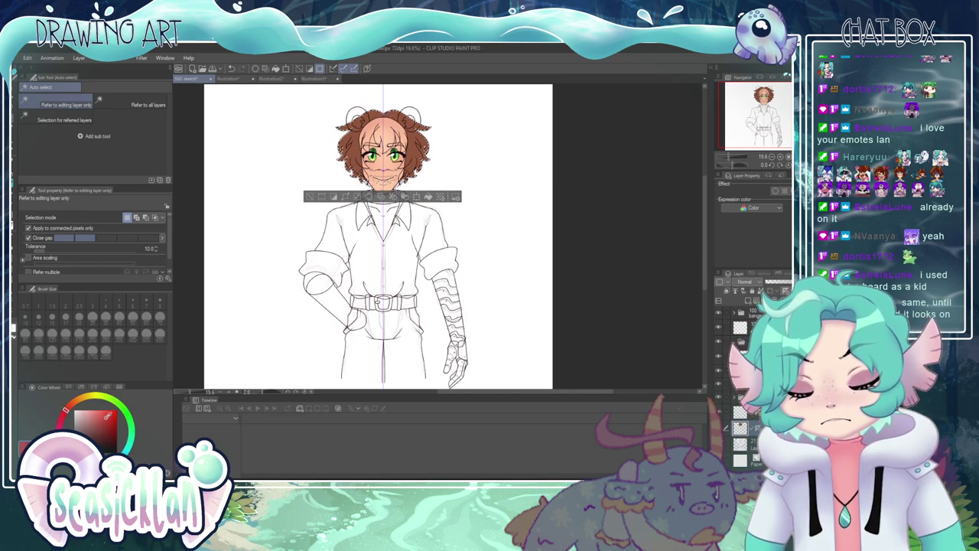
left_click_drag(66, 411, 69, 406)
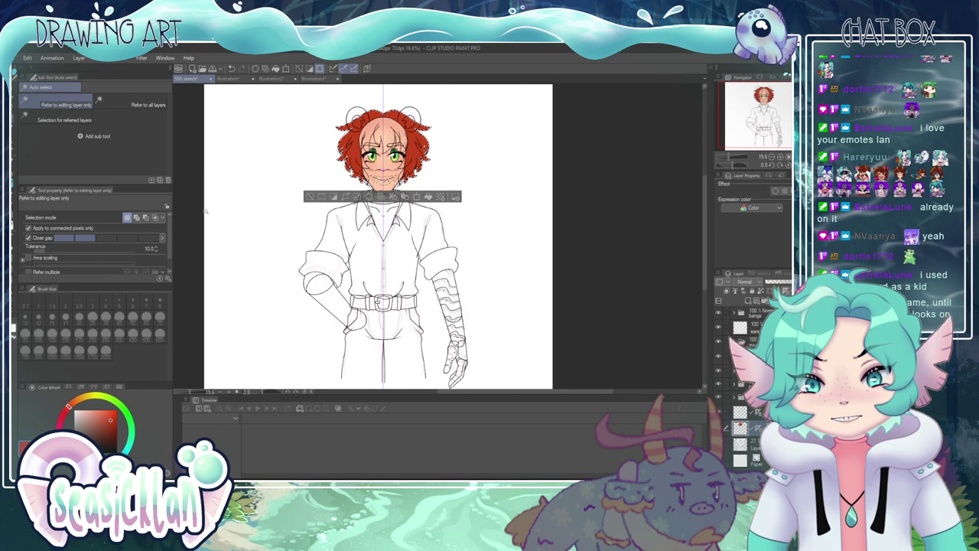
scroll(472, 94, "up", 5)
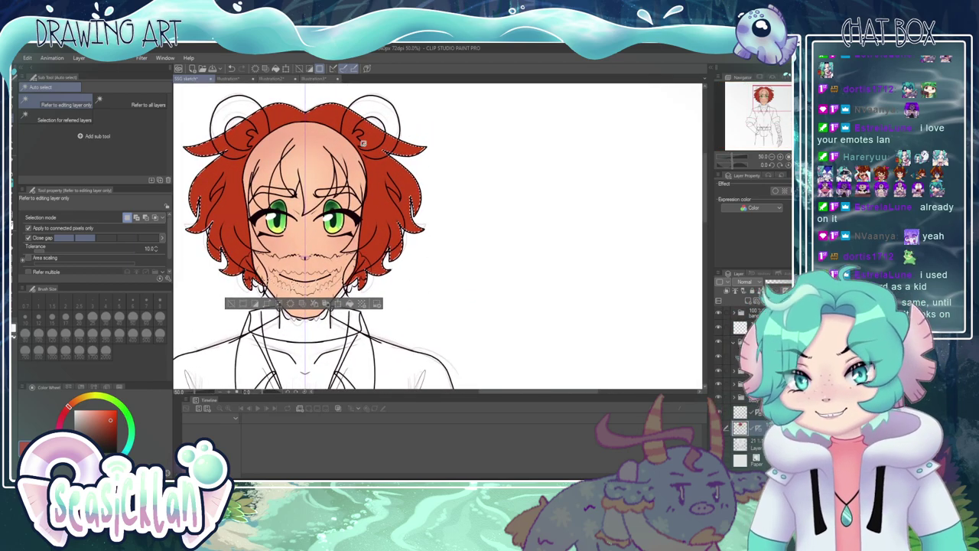
key("ctrl+d")
scroll(364, 143, "down", 2)
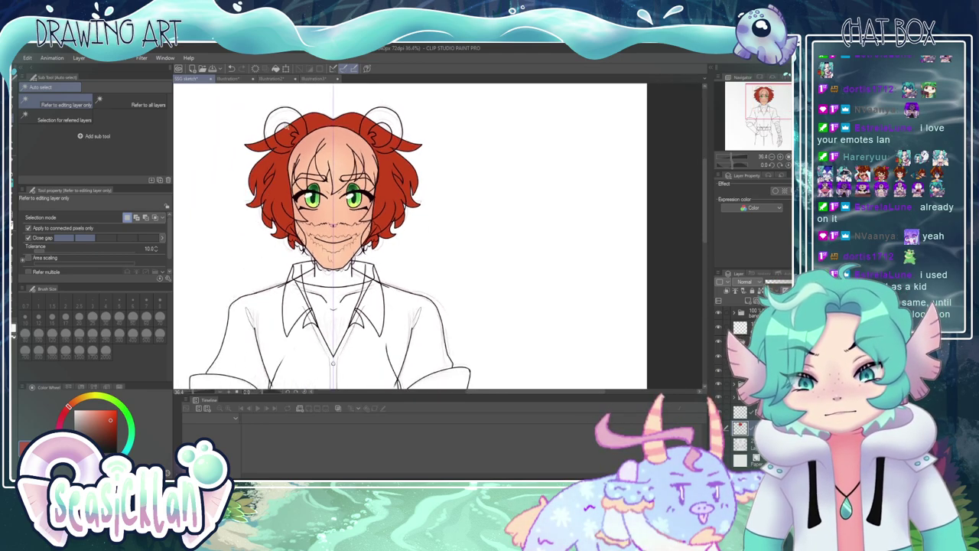
- Shift the hair from orange-red to a cooler crimson red with a hue and saturation adjustment and accept it
scroll(364, 144, "up", 2)
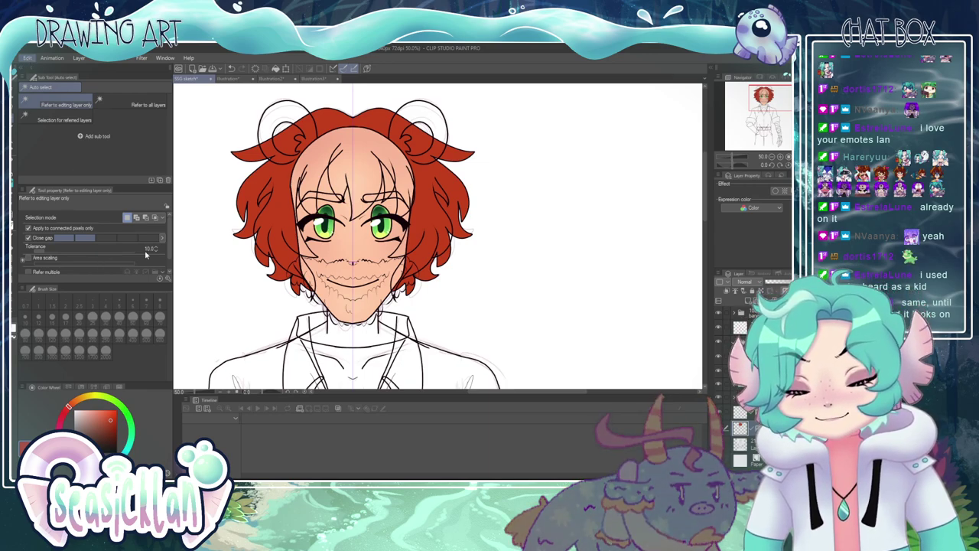
left_click(197, 265)
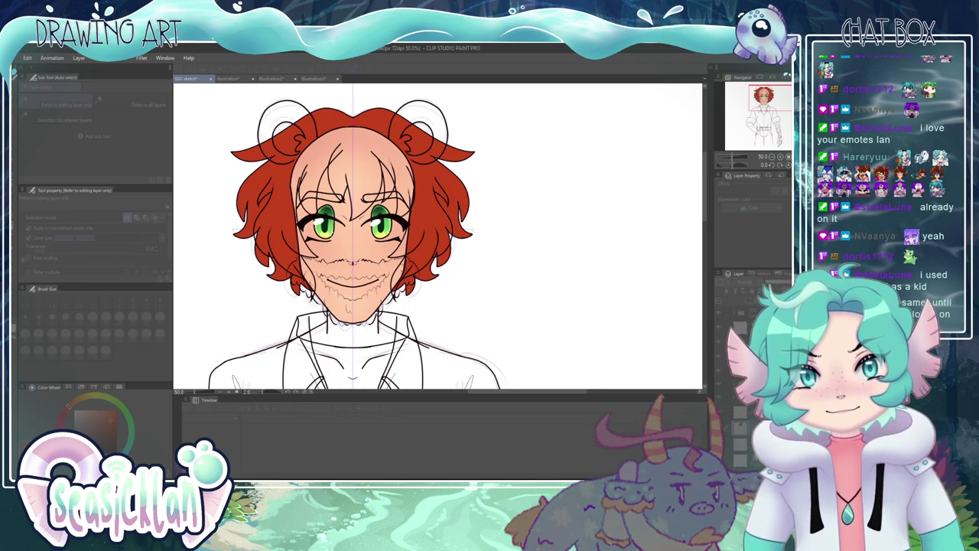
mouse_move(405, 248)
left_mouse_down()
mouse_move(427, 249)
mouse_move(403, 248)
left_mouse_up()
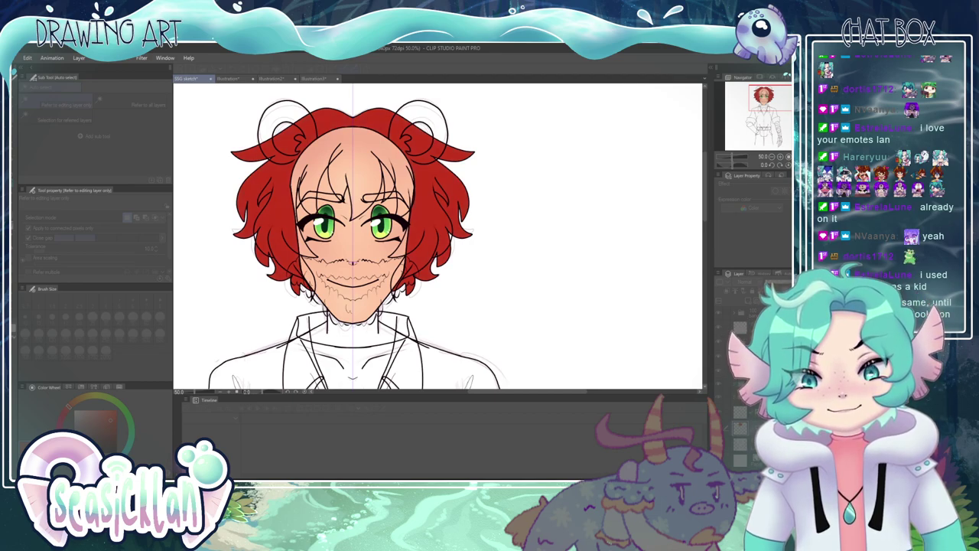
left_click_drag(401, 274, 404, 274)
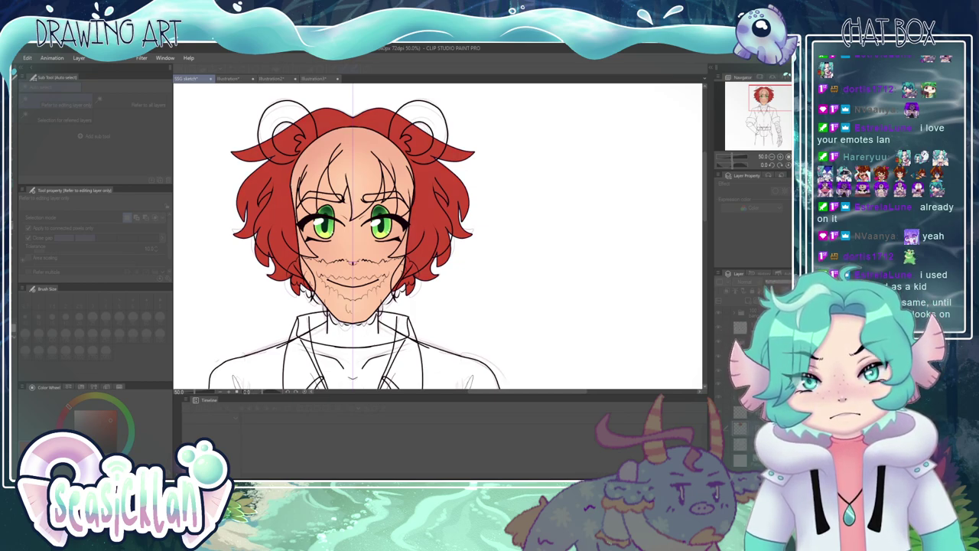
key("ctrl+z")
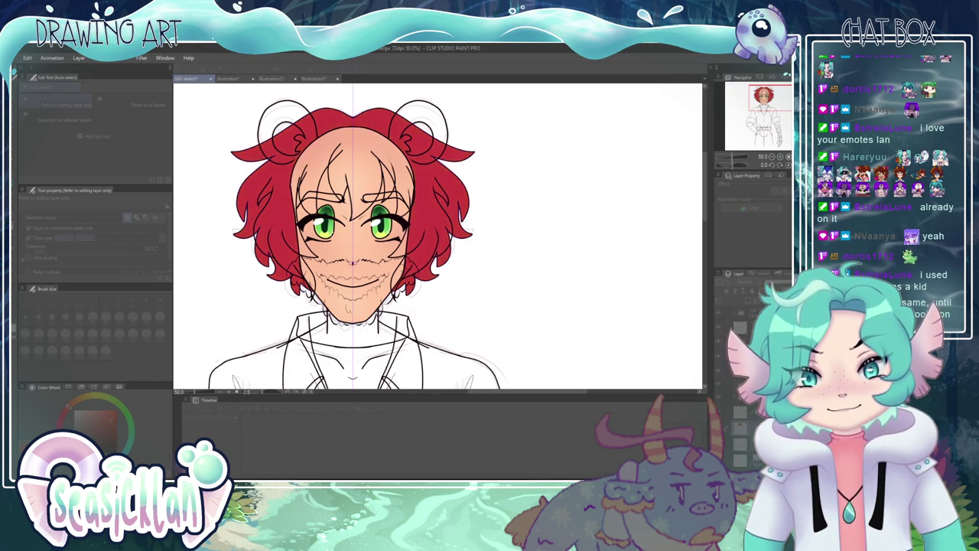
key("ctrl+y")
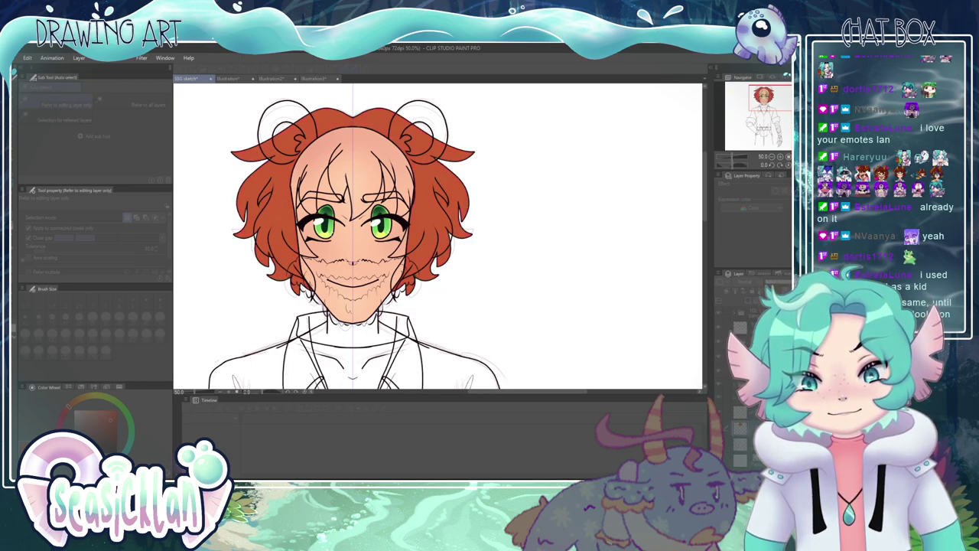
key("ctrl+z")
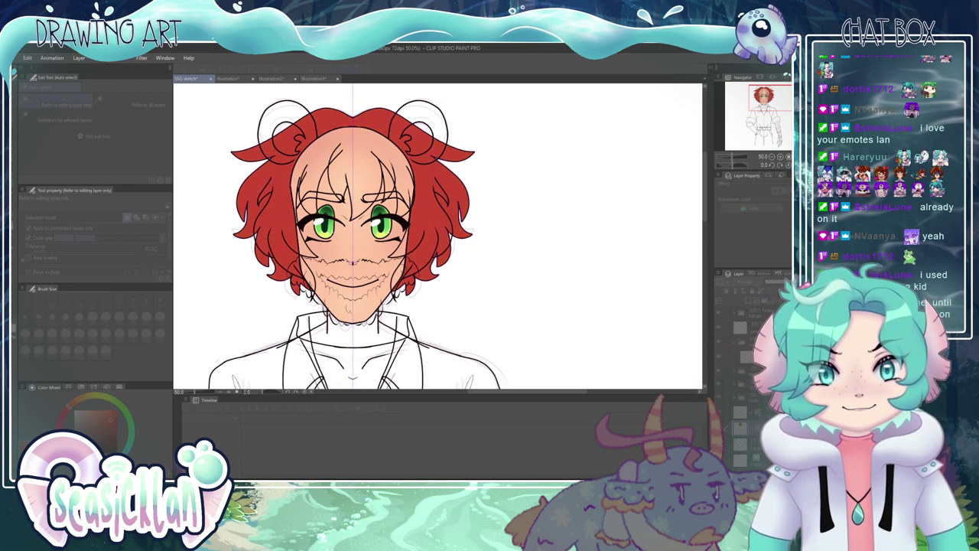
key("Return")
- Sample the hair red, shift it to a darker crimson and shade the lower hair with a large soft airbrush at size 650.3
scroll(460, 204, "down", 2)
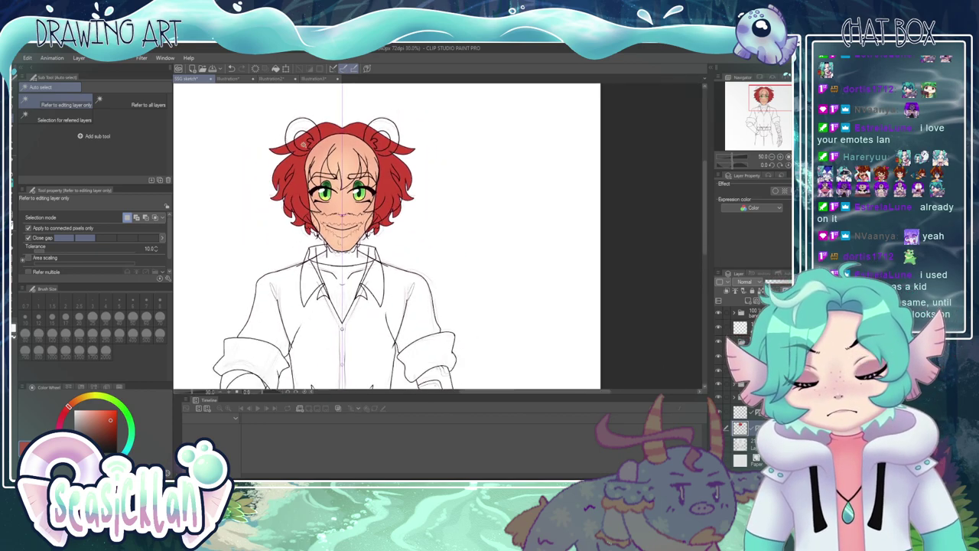
left_click(296, 182, "alt")
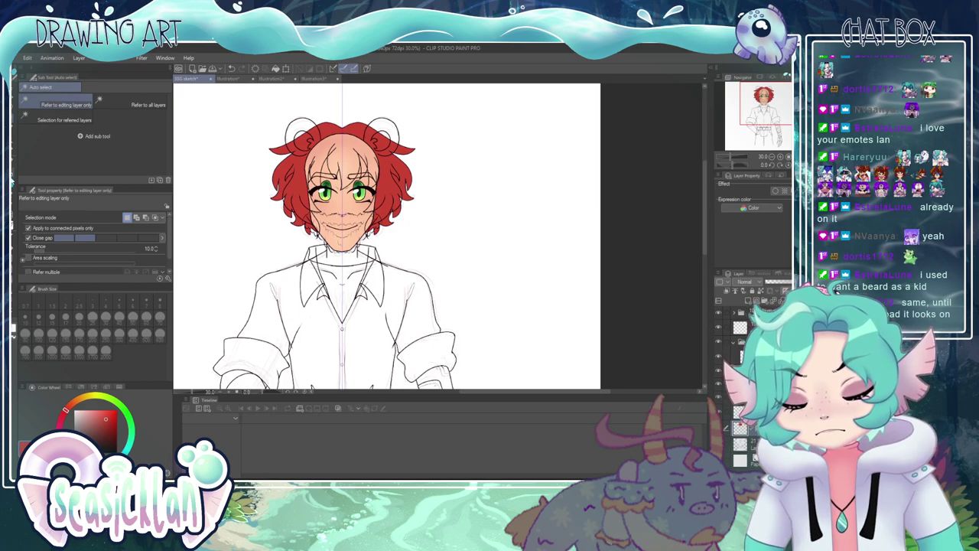
left_click(12, 169)
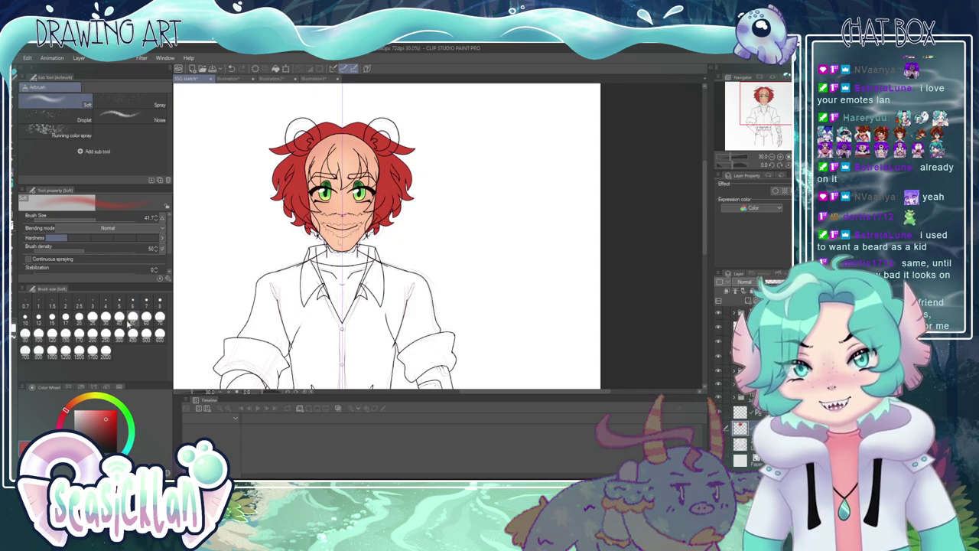
mouse_move(106, 418)
left_mouse_down()
mouse_move(101, 427)
mouse_move(61, 419)
left_mouse_up()
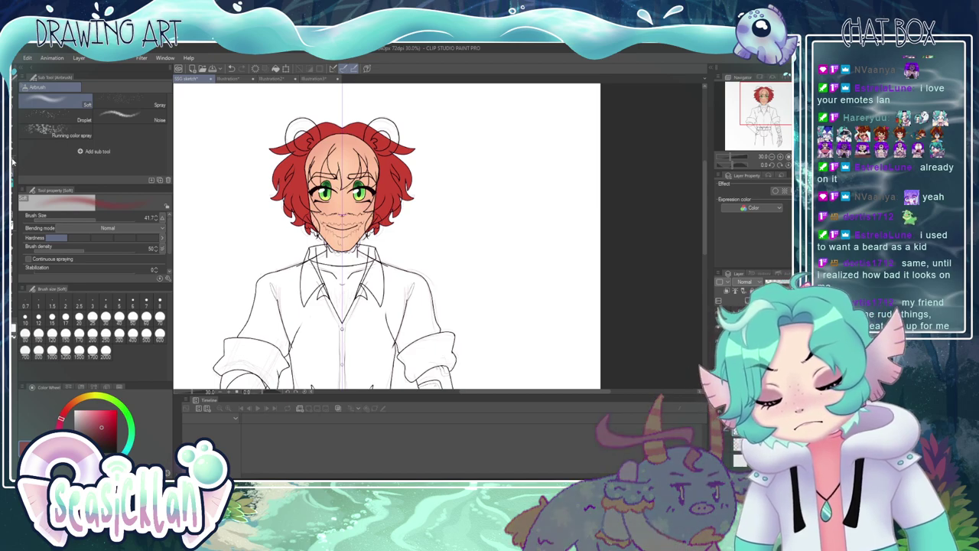
left_click_drag(100, 222, 124, 220)
mouse_move(294, 230)
left_mouse_down()
mouse_move(337, 229)
mouse_move(318, 233)
mouse_move(313, 221)
mouse_move(334, 203)
left_mouse_up()
key("ctrl+z")
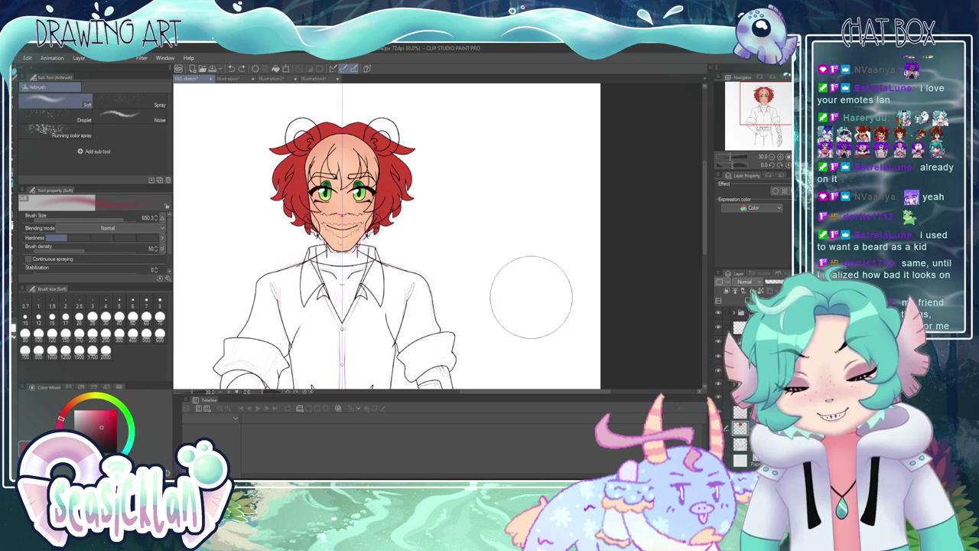
mouse_move(428, 246)
left_mouse_down()
mouse_move(318, 256)
mouse_move(343, 232)
left_mouse_up()
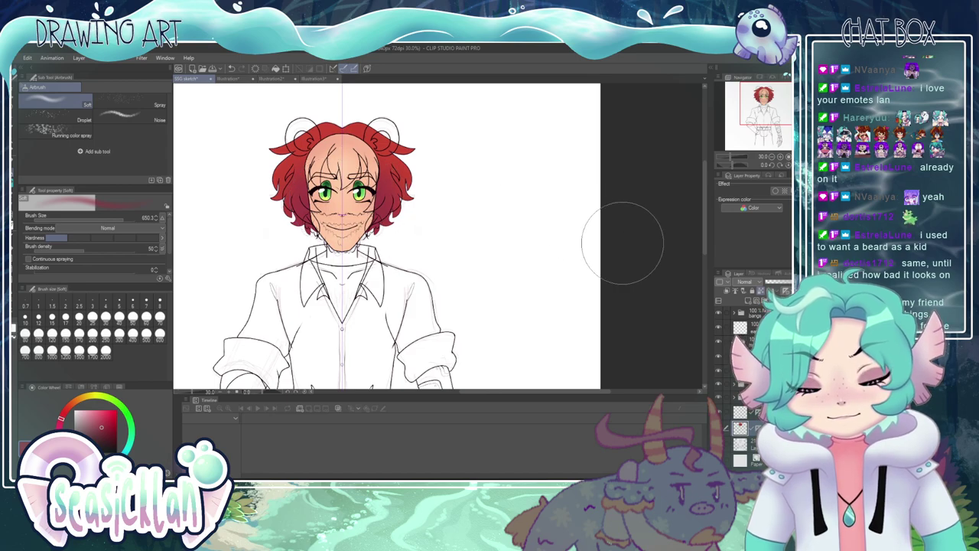
- Sample the red at the top of the hair, shift it to orange and airbrush a warm tint over the crown
left_click(303, 144, "alt")
left_click_drag(70, 407, 75, 400)
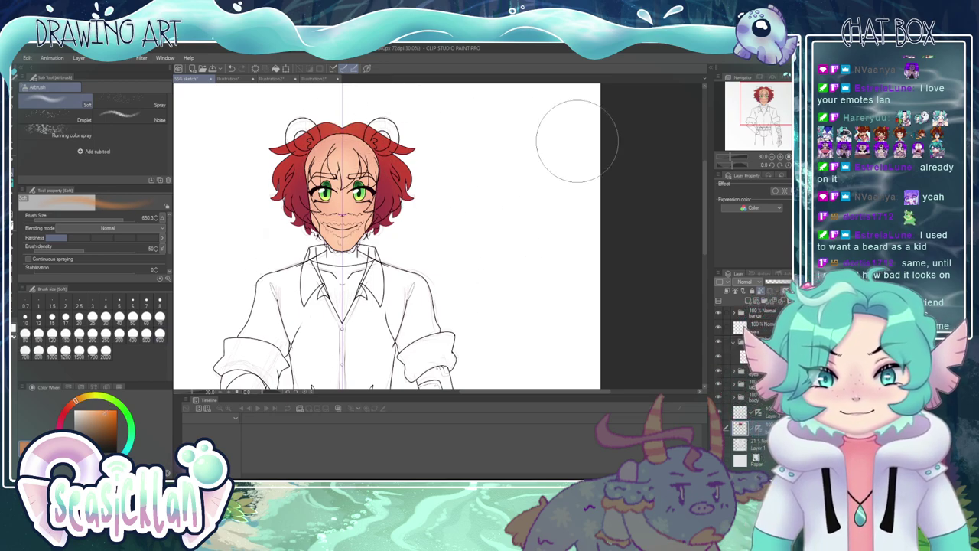
scroll(390, 146, "down", 3)
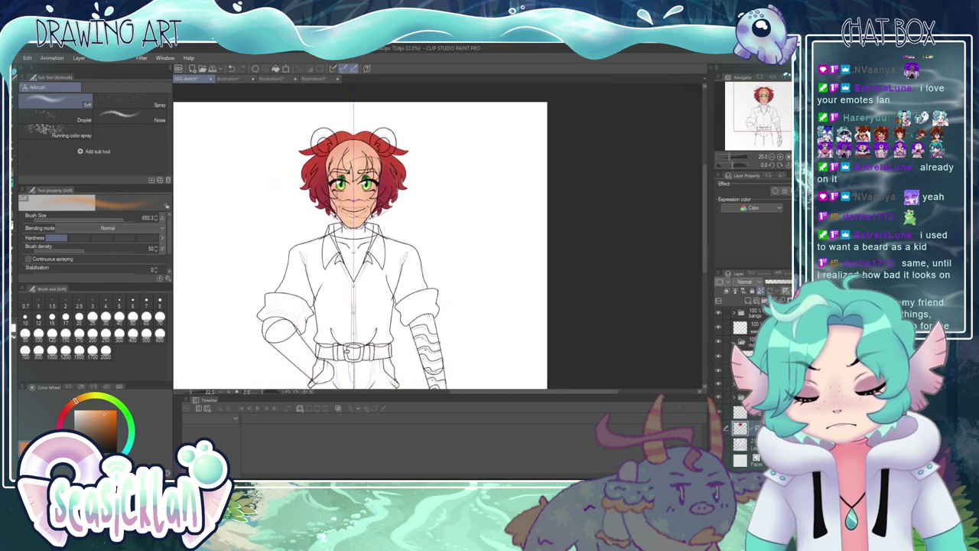
scroll(405, 160, "up", 4)
scroll(405, 160, "up", 4)
scroll(511, 109, "down", 3)
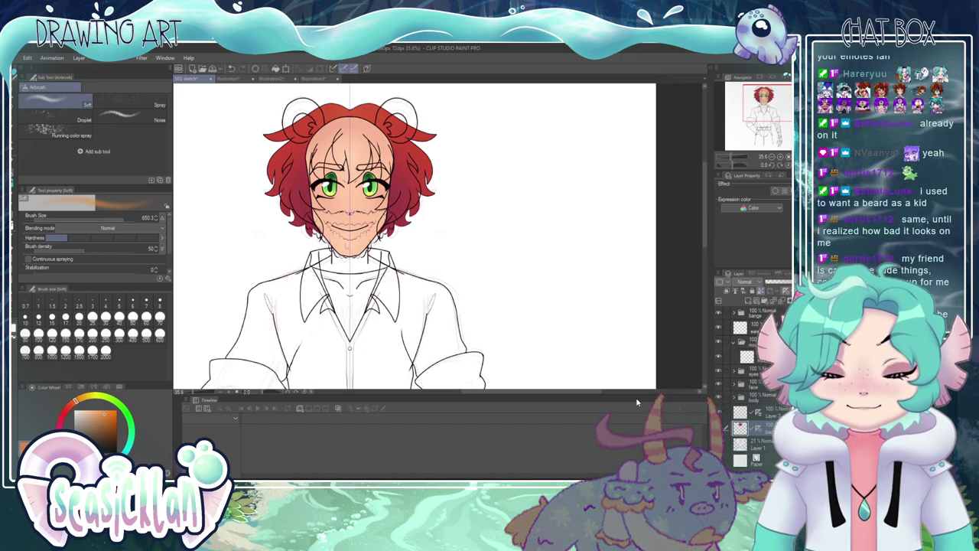
- Hide and reshow the hair colour, then add a new layer beneath the lowest layer of the eyes folder
left_click(719, 395)
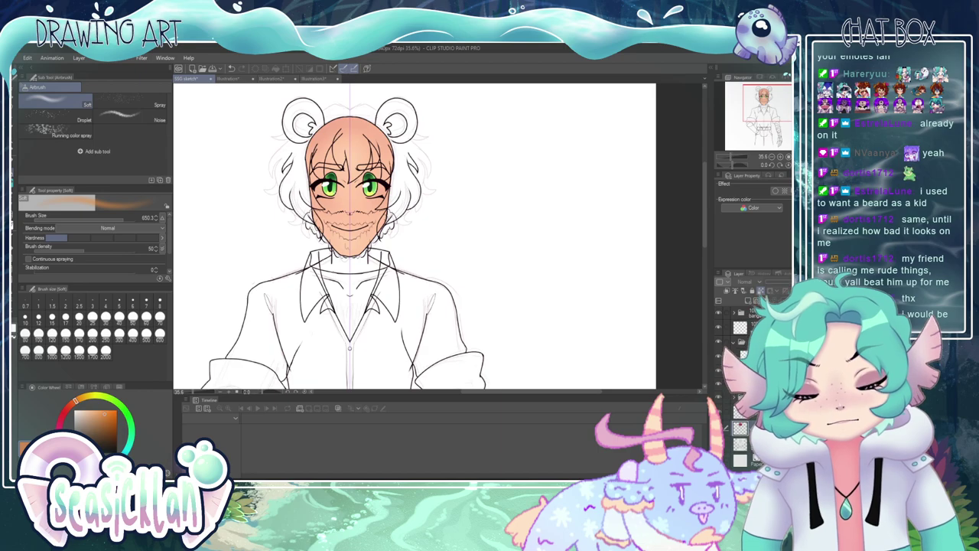
left_click(719, 396)
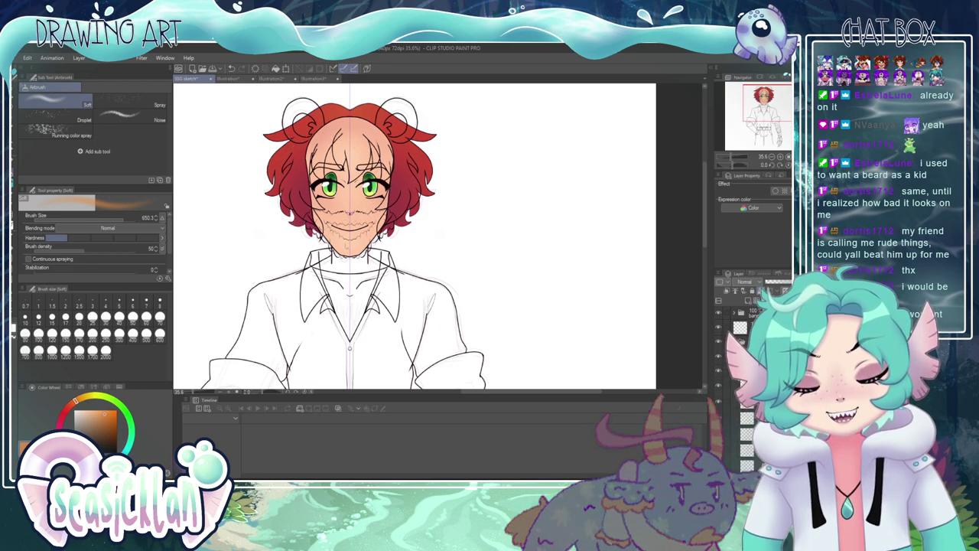
scroll(739, 383, "up", 3)
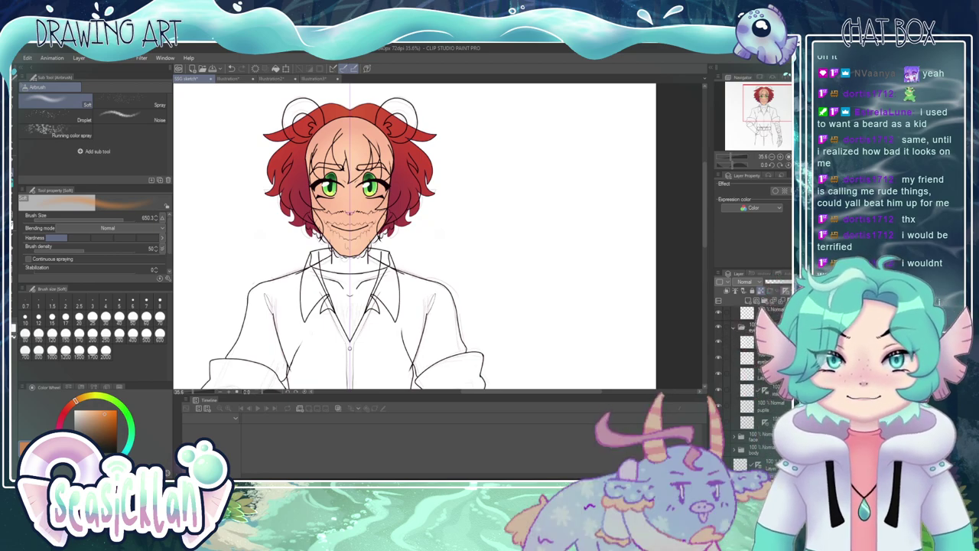
left_click(767, 422)
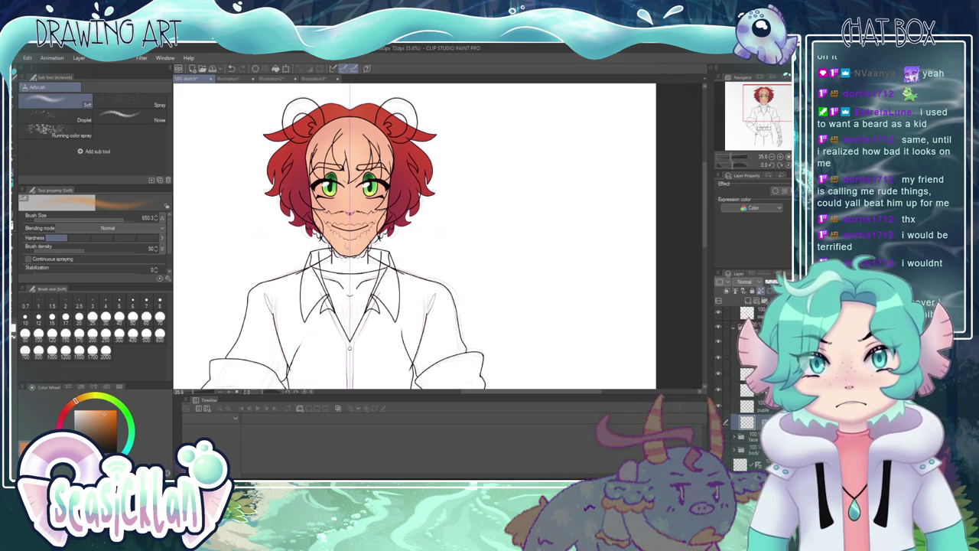
left_click(741, 326)
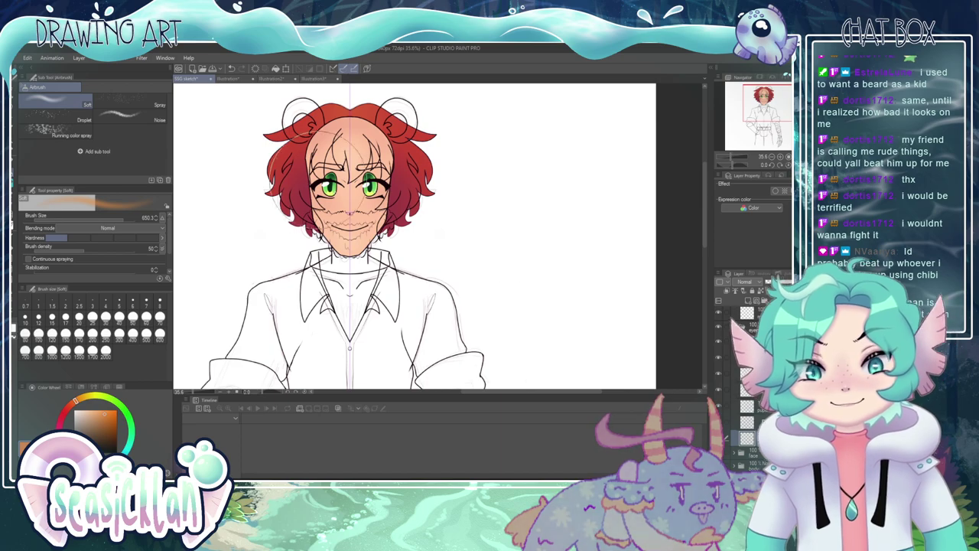
- Sample white from the canvas and paint the eye whites around both irises with the Mapping pen at size 16.7
scroll(254, 176, "up", 1)
scroll(280, 177, "up", 1)
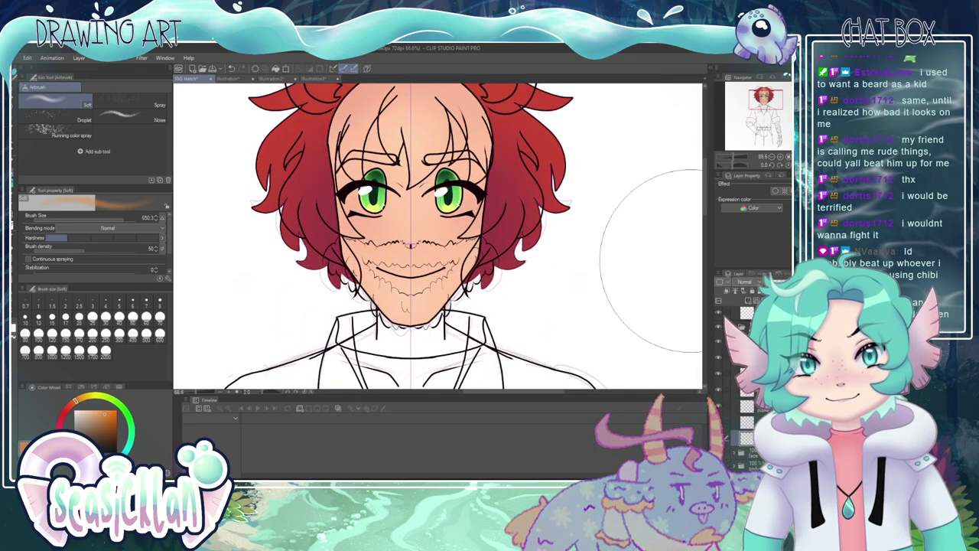
left_click(613, 279, "alt")
scroll(384, 222, "up", 1)
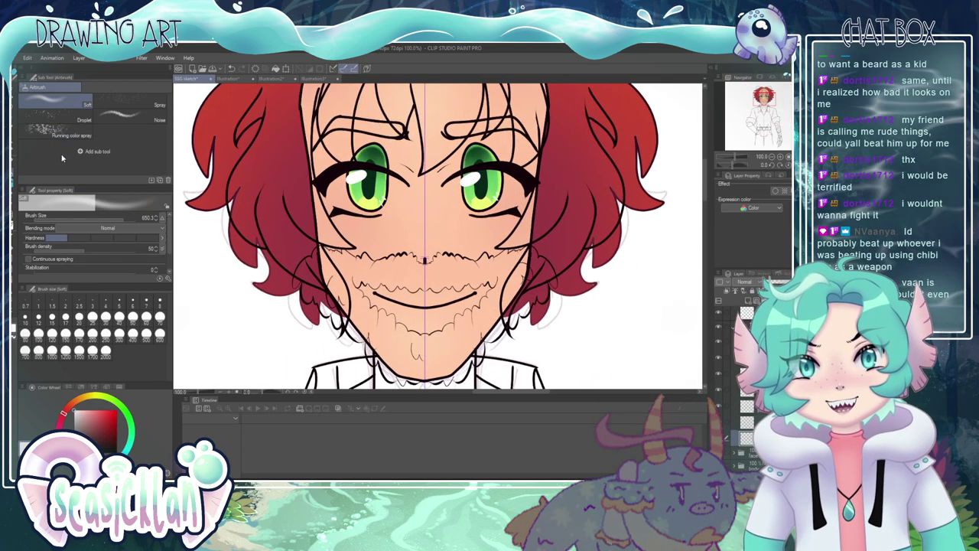
key("p")
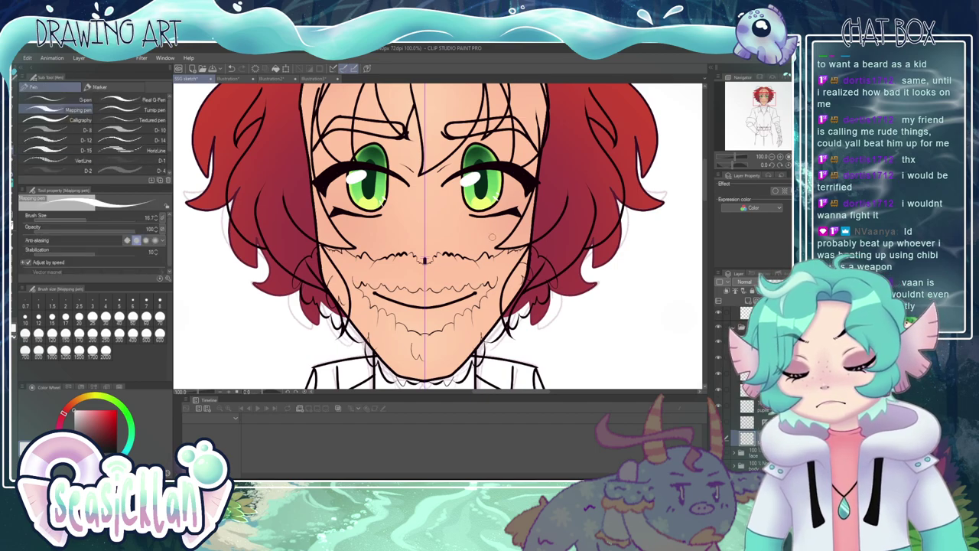
scroll(485, 201, "up", 1)
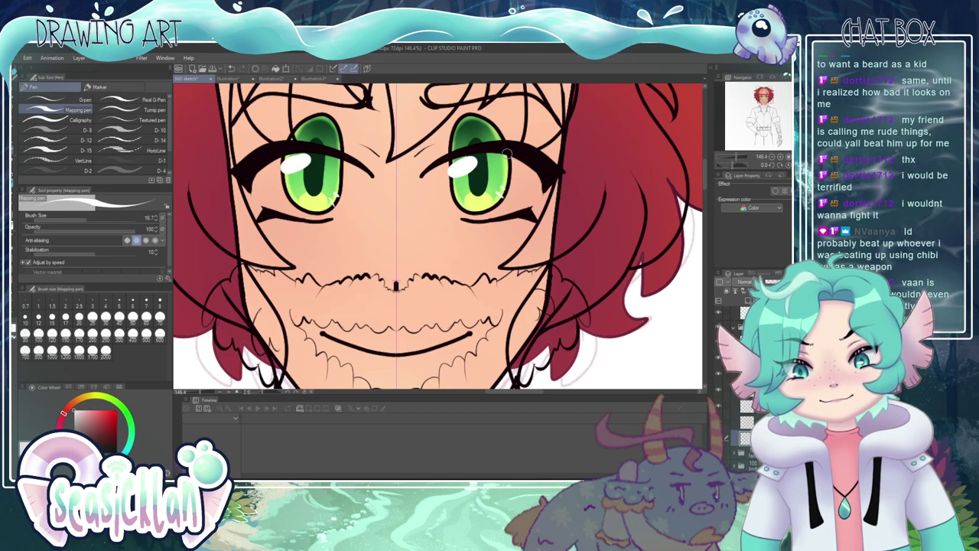
mouse_move(441, 164)
left_mouse_down()
mouse_move(426, 187)
mouse_move(438, 205)
mouse_move(495, 205)
left_mouse_up()
key("ctrl+z")
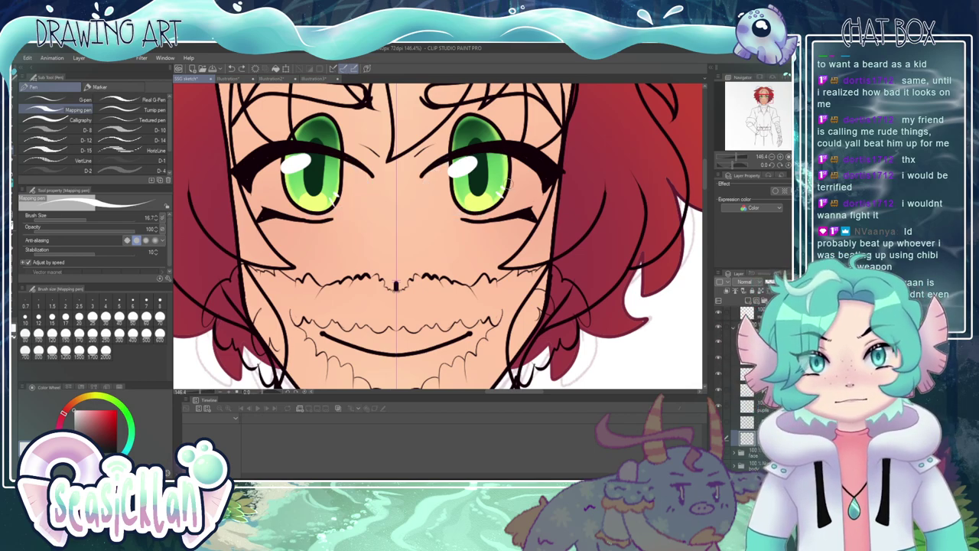
mouse_move(429, 173)
left_mouse_down()
mouse_move(452, 162)
mouse_move(531, 159)
mouse_move(540, 179)
mouse_move(527, 207)
left_mouse_up()
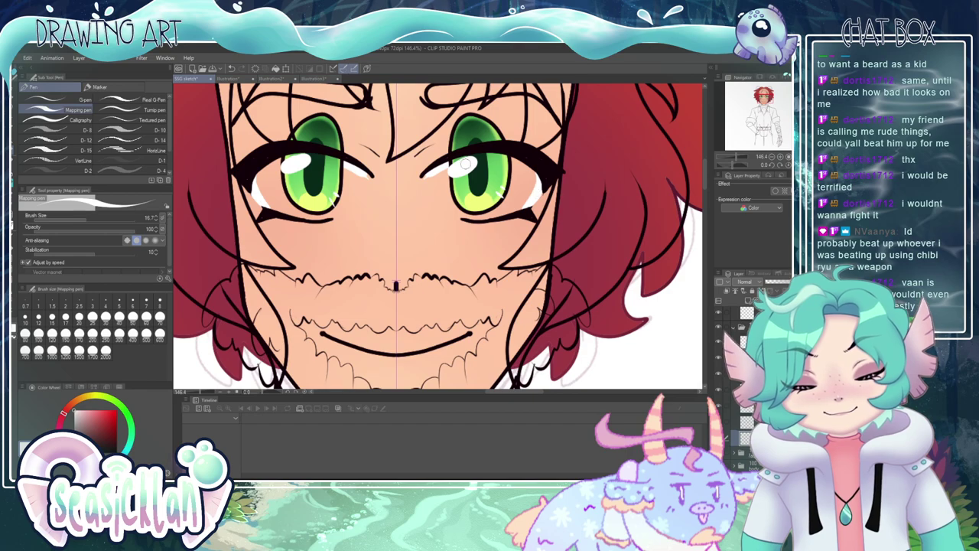
mouse_move(426, 169)
left_mouse_down()
mouse_move(425, 190)
mouse_move(459, 215)
mouse_move(502, 201)
left_mouse_up()
left_click_drag(423, 177, 495, 205)
mouse_move(433, 181)
left_mouse_down()
mouse_move(442, 170)
mouse_move(444, 187)
left_mouse_up()
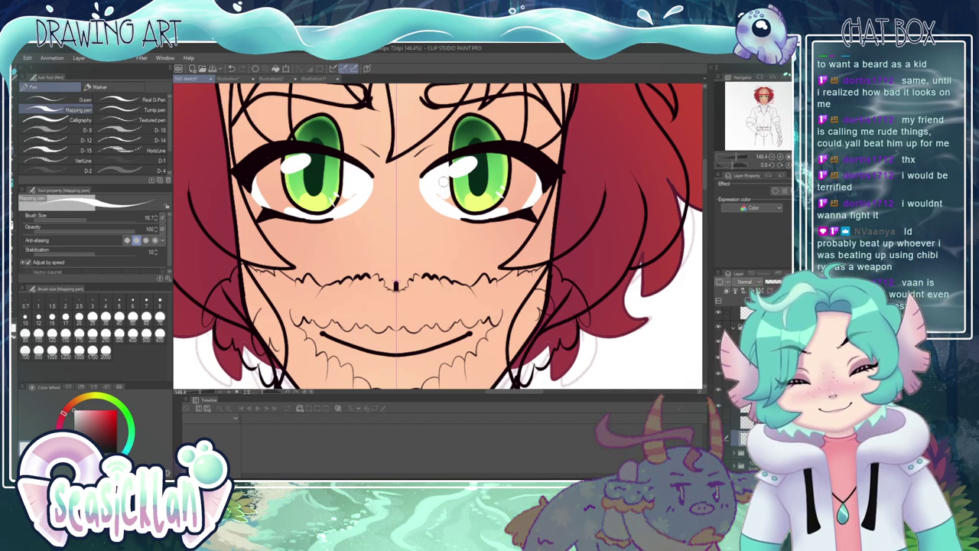
- Hide the green iris colour, fill the remaining gaps behind the irises with white, and bring the iris colour back
left_click(719, 422)
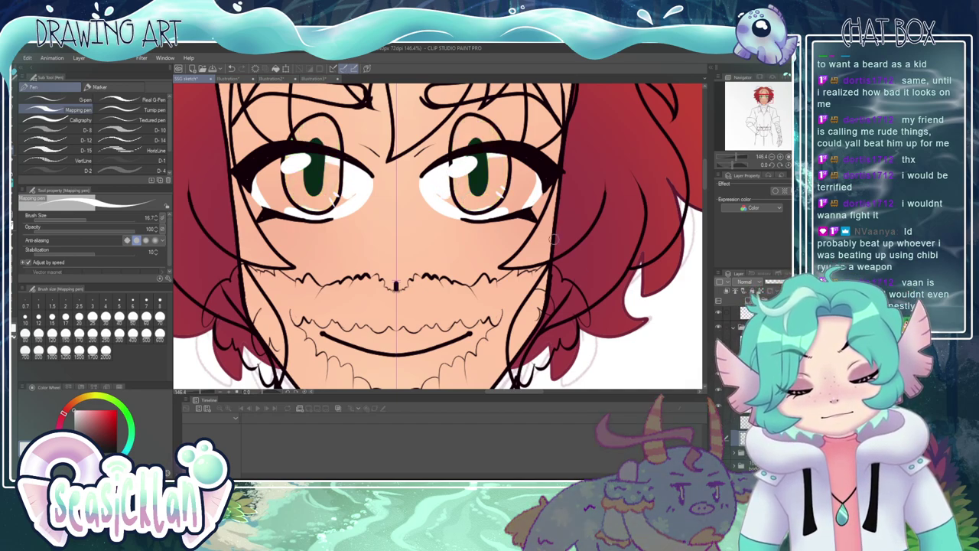
mouse_move(453, 184)
left_mouse_down()
mouse_move(476, 159)
mouse_move(520, 165)
mouse_move(534, 178)
mouse_move(523, 166)
mouse_move(526, 202)
mouse_move(502, 209)
mouse_move(524, 187)
mouse_move(507, 185)
mouse_move(514, 167)
mouse_move(494, 204)
mouse_move(439, 191)
mouse_move(478, 186)
left_mouse_up()
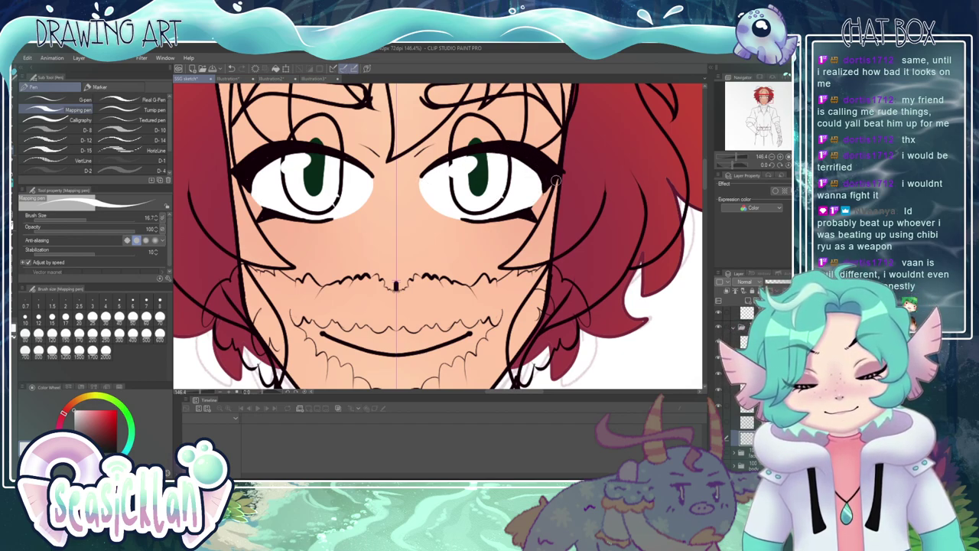
key("ctrl+z")
key("ctrl+z")
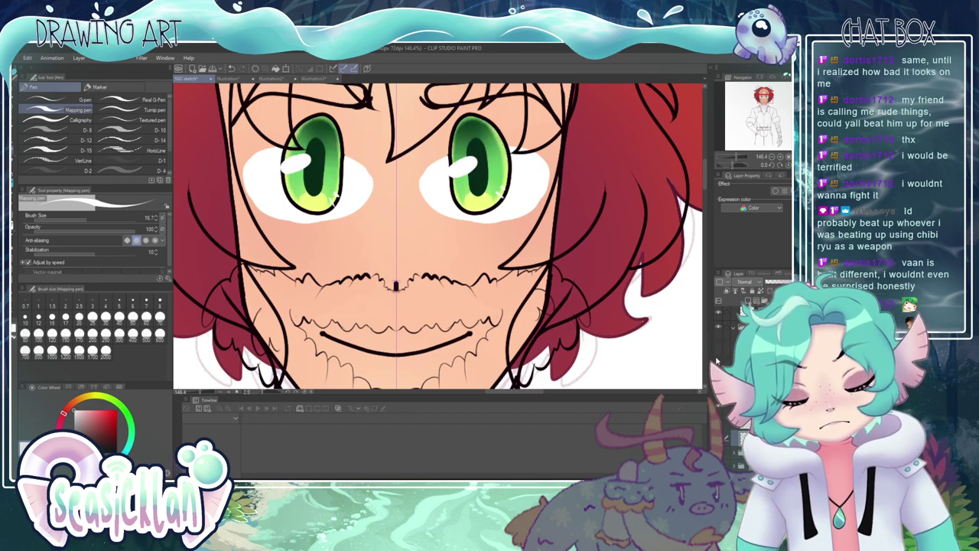
- Clean up the eye whites' edges with the Hard eraser and show the lower and upper lash layers again
left_click(717, 358)
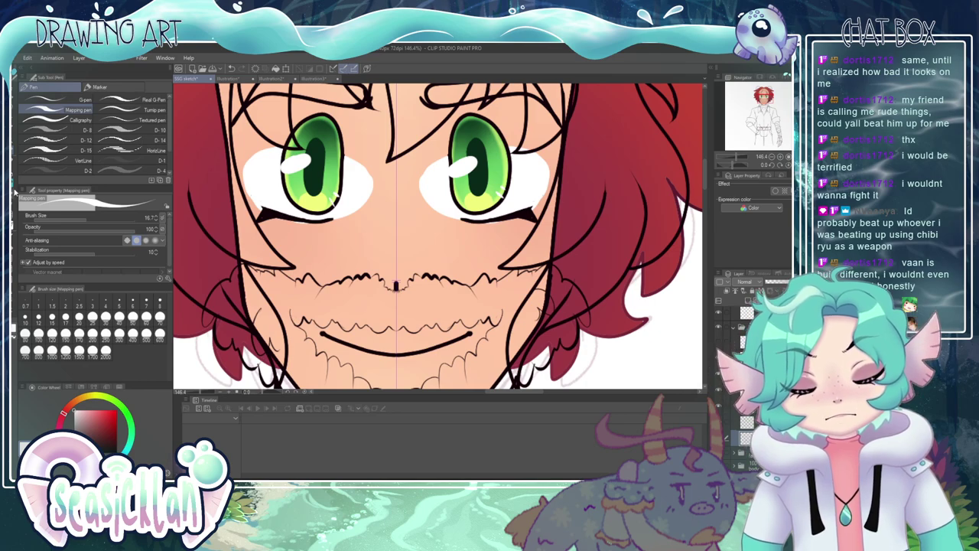
left_click(14, 191)
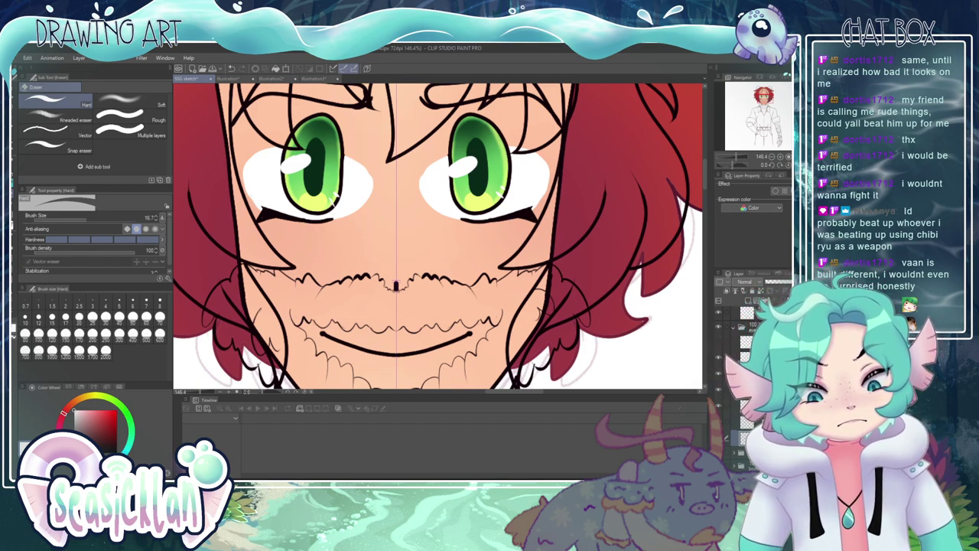
left_click(719, 344)
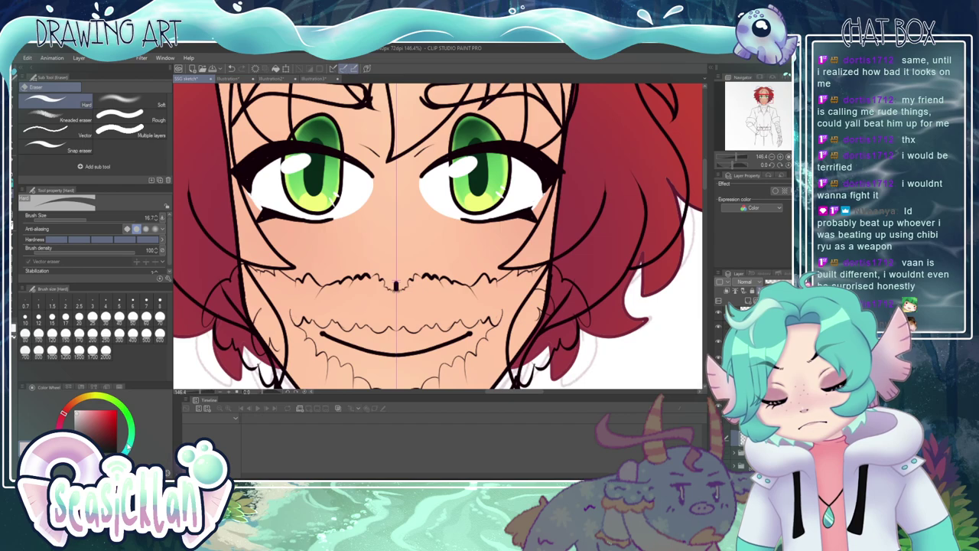
- Shade the eye whites with a pale blue-green using the Soft airbrush, reduced to size 36.8, and tidy their edges with the Hard eraser
left_click(128, 442)
key("b")
left_click(100, 219)
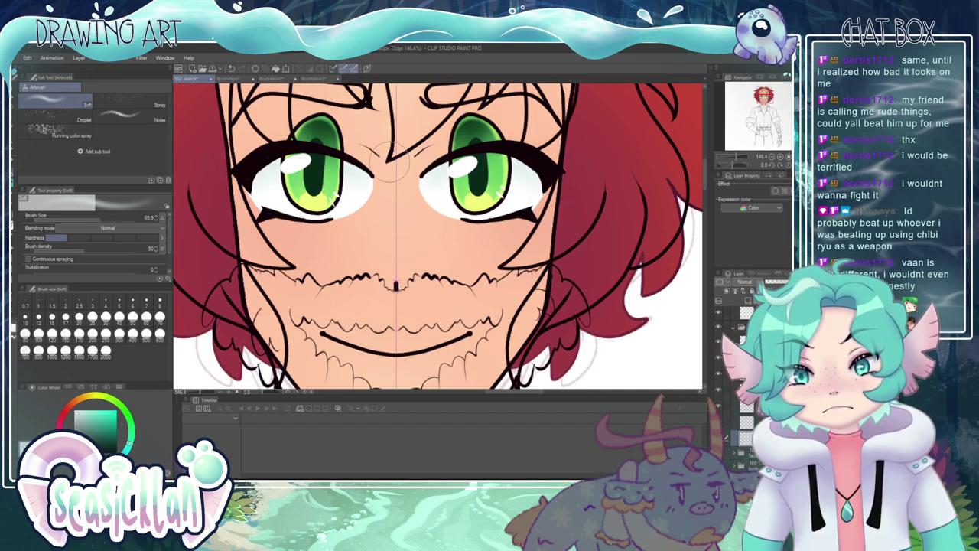
left_click(441, 197, "alt")
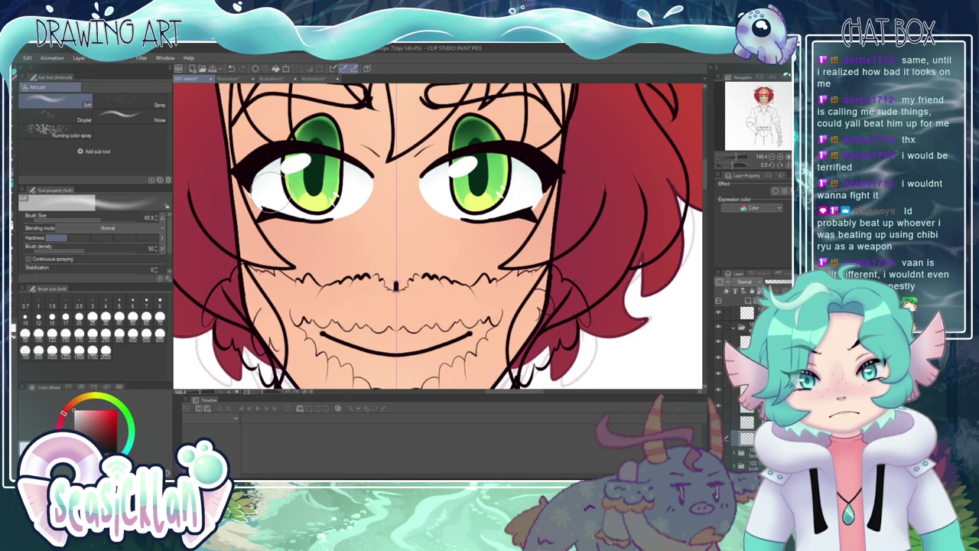
left_click(90, 220)
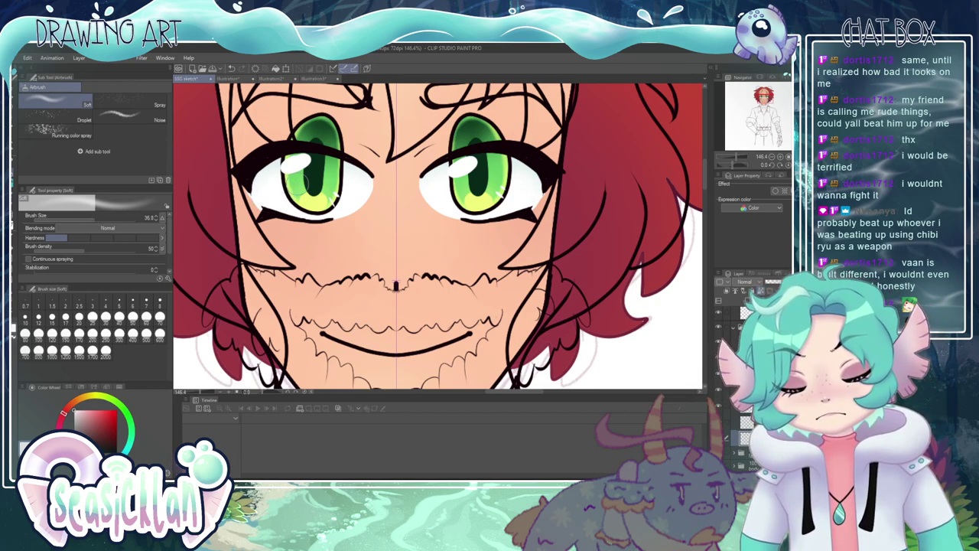
left_click(279, 163, "alt")
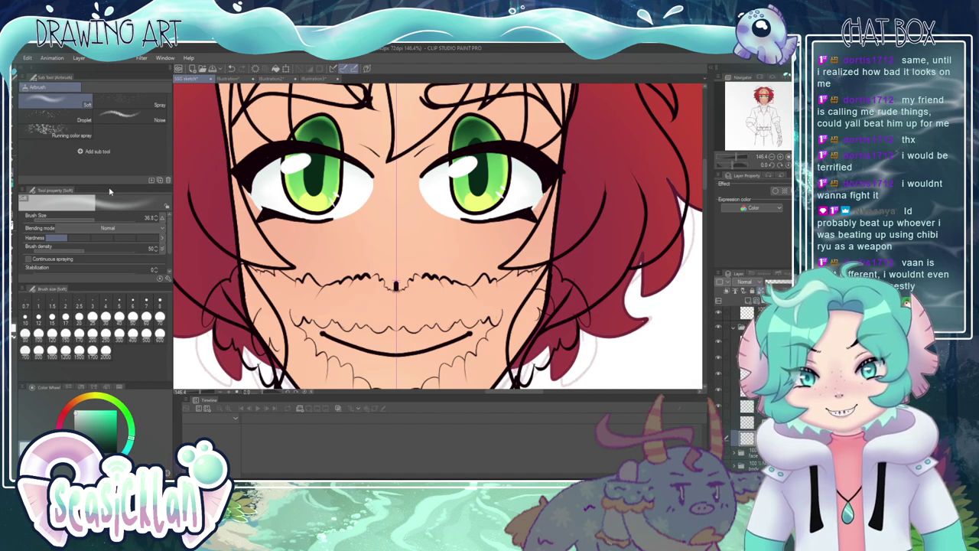
left_click(15, 176)
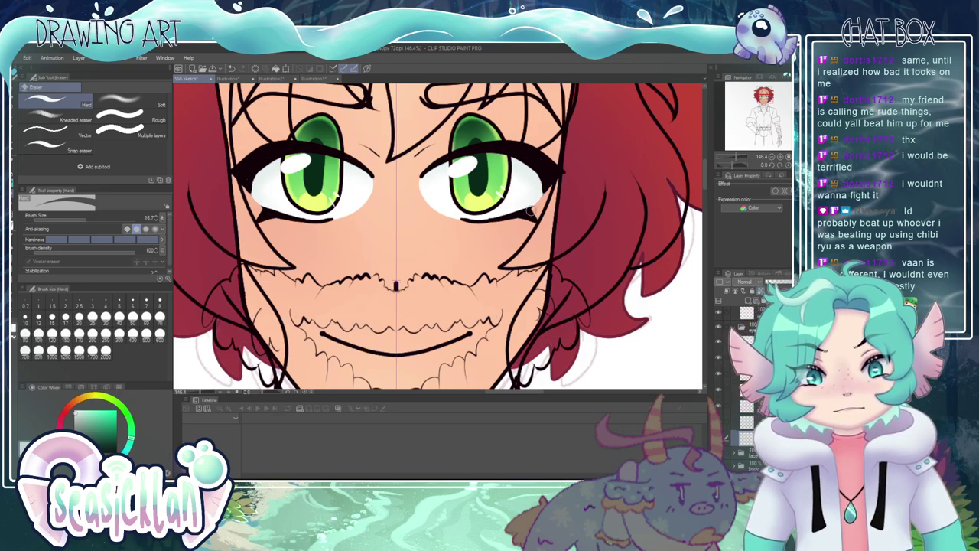
- Examine the coloured face, eyes and hair both close up and within the whole figure
scroll(329, 214, "down", 6)
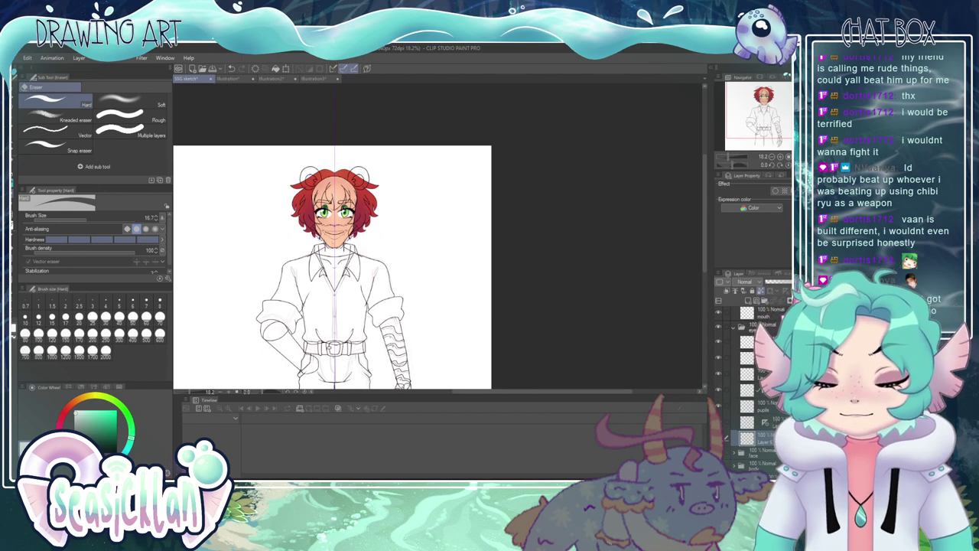
scroll(292, 271, "up", 4)
scroll(292, 271, "down", 3)
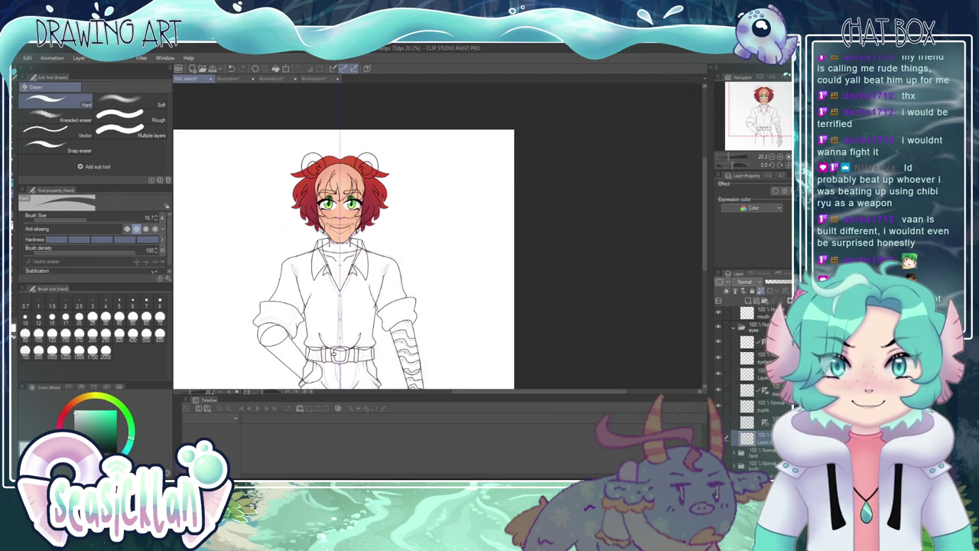
key("ctrl+plus")
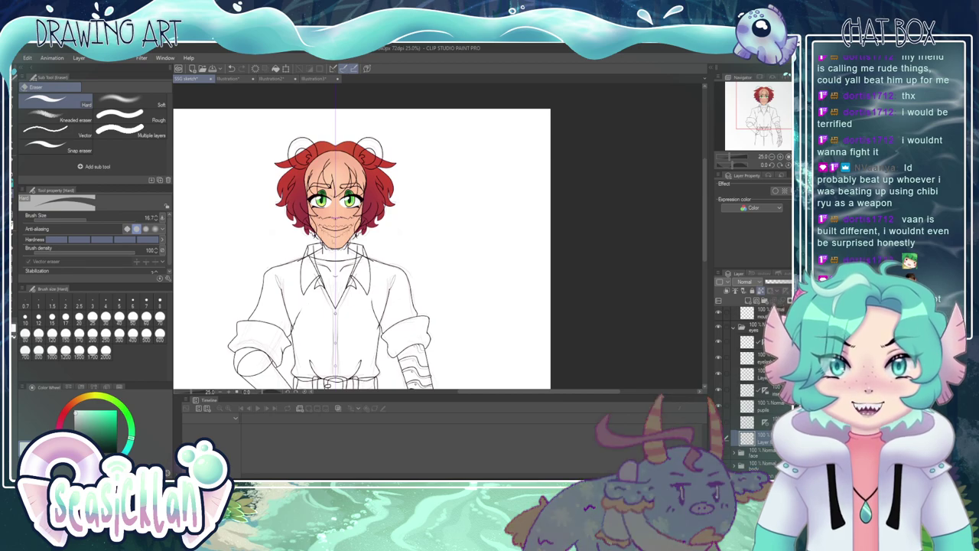
scroll(372, 192, "up", 5)
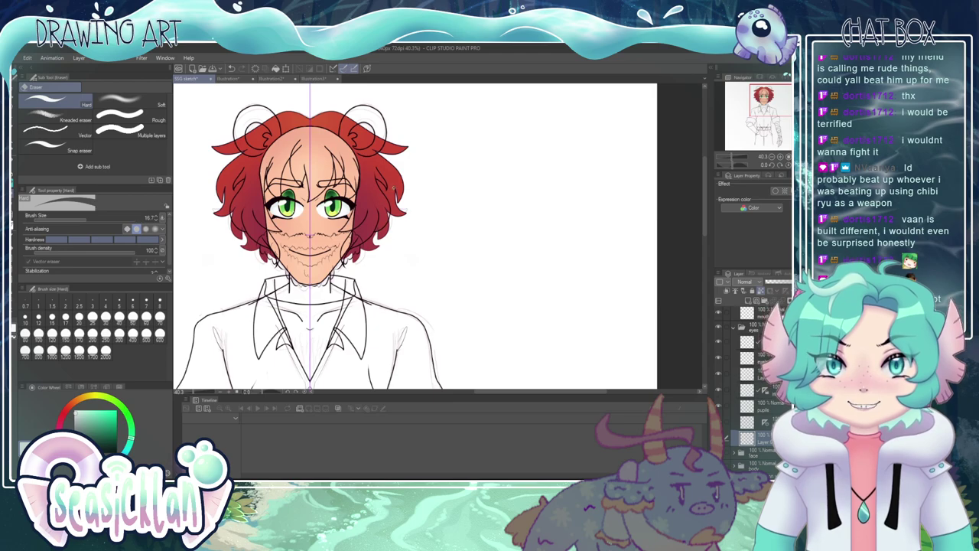
scroll(591, 176, "down", 2)
scroll(309, 189, "up", 7)
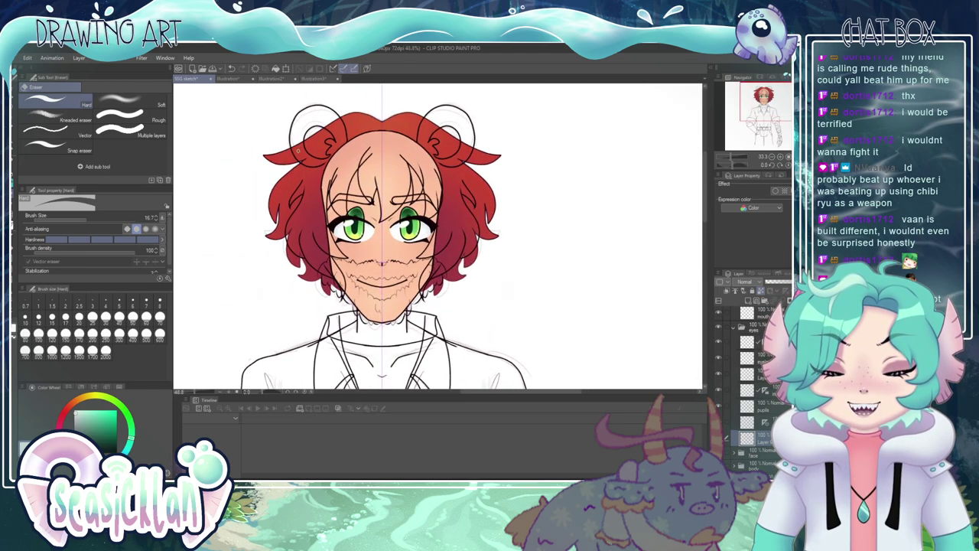
scroll(309, 189, "up", 2)
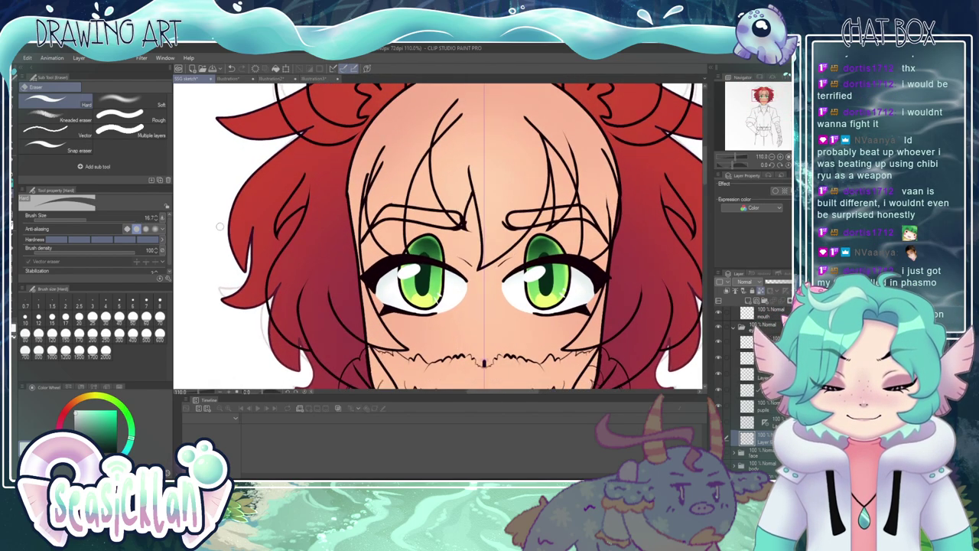
scroll(201, 230, "down", 3)
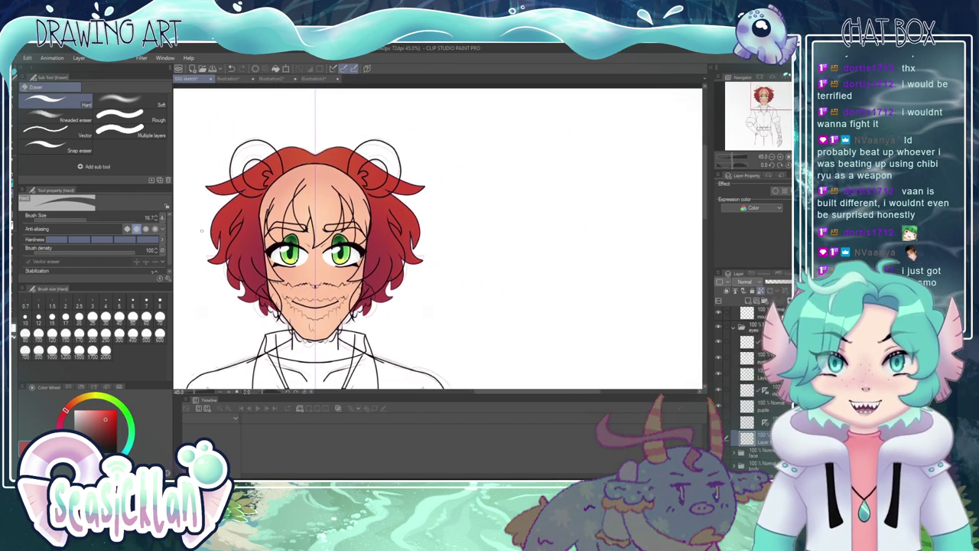
scroll(525, 170, "down", 2)
scroll(345, 217, "up", 2)
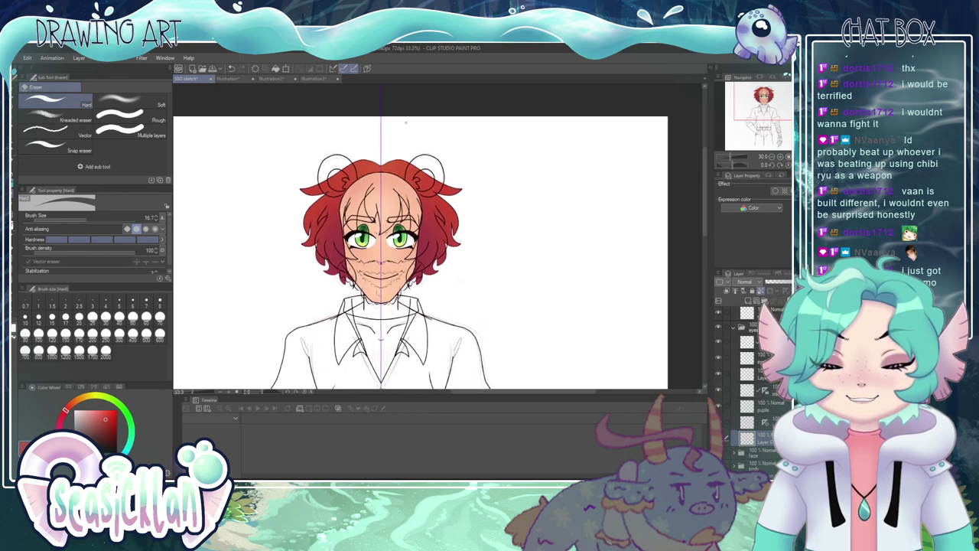
scroll(523, 262, "up", 1)
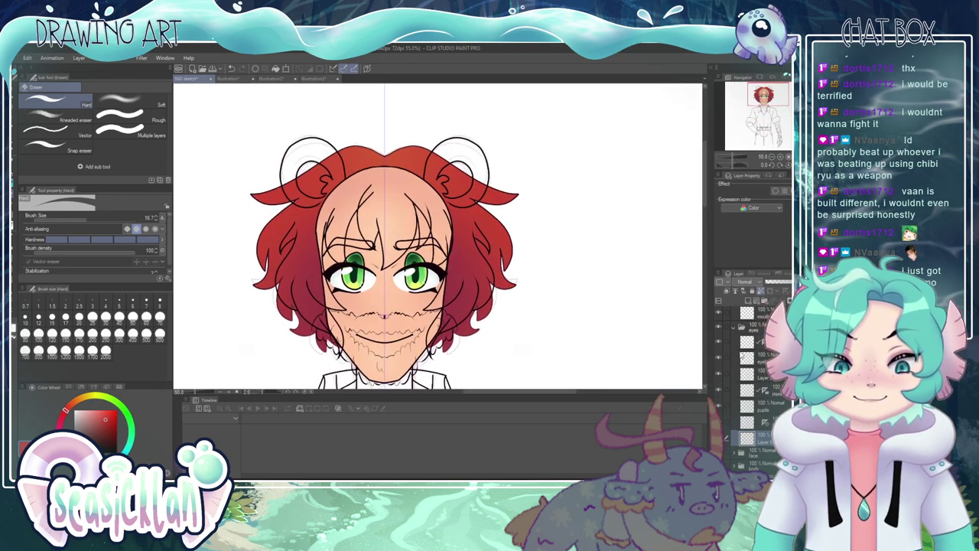
- Collapse the eyes folder, expand the bangs folder, check its topmost layer by hiding and reshowing it, and add a new layer beneath it
left_click(732, 327)
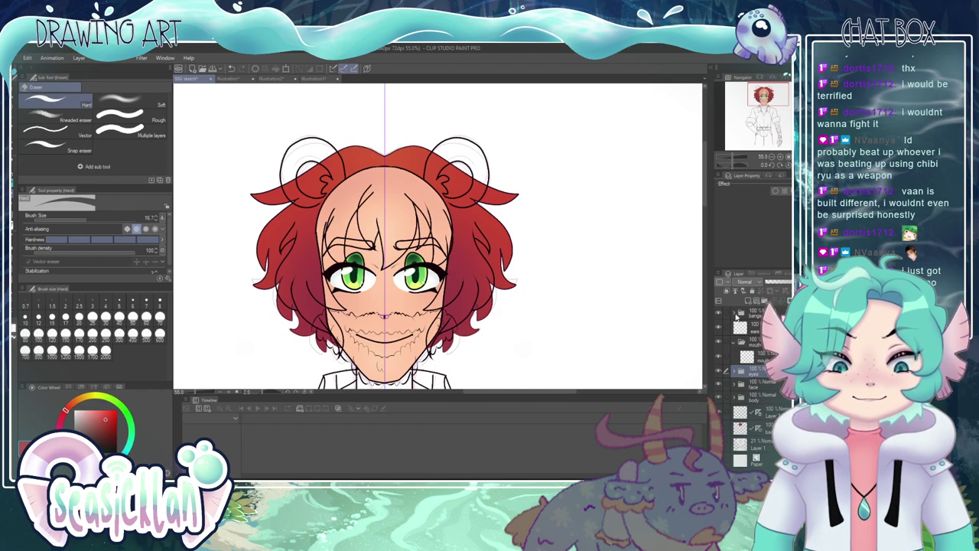
left_click(735, 314)
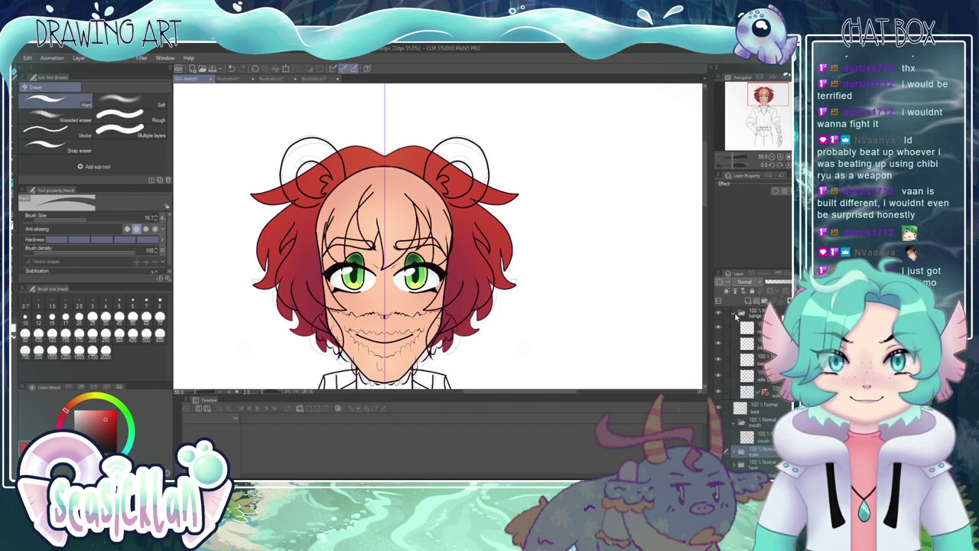
left_click(725, 329)
left_click(717, 327)
left_click(717, 327)
left_click(746, 346)
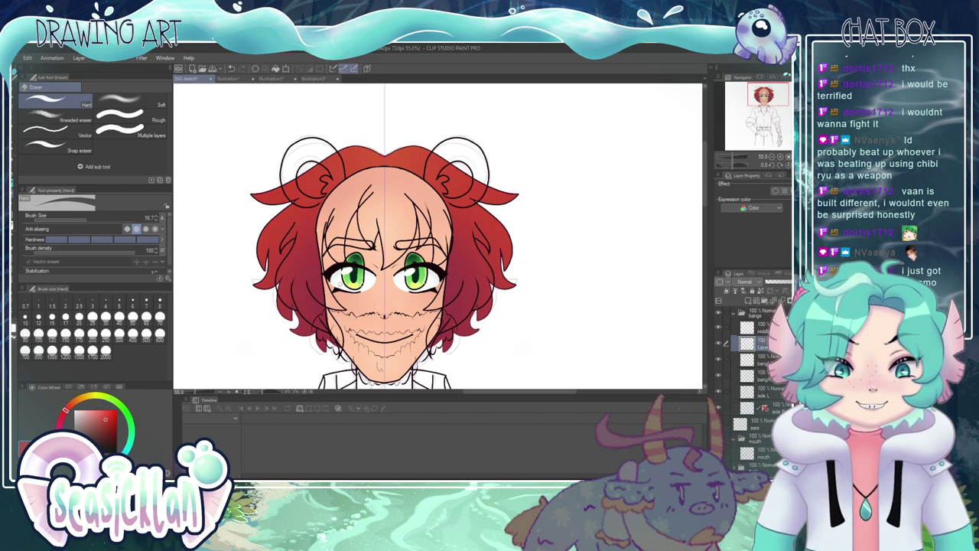
- Try starting the red fill of the middle bangs at the top of the forehead with the Mapping pen at size 16.7
scroll(361, 198, "up", 5)
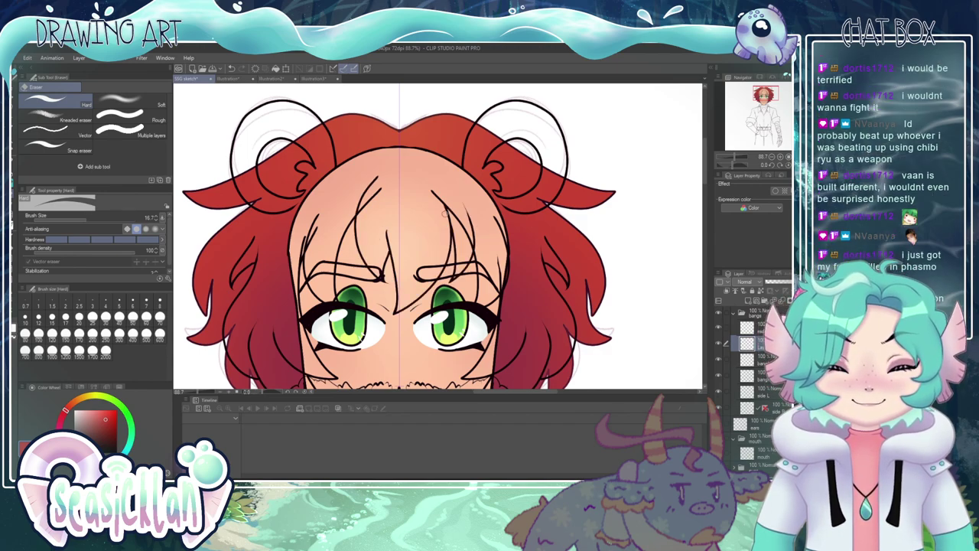
scroll(422, 199, "up", 1)
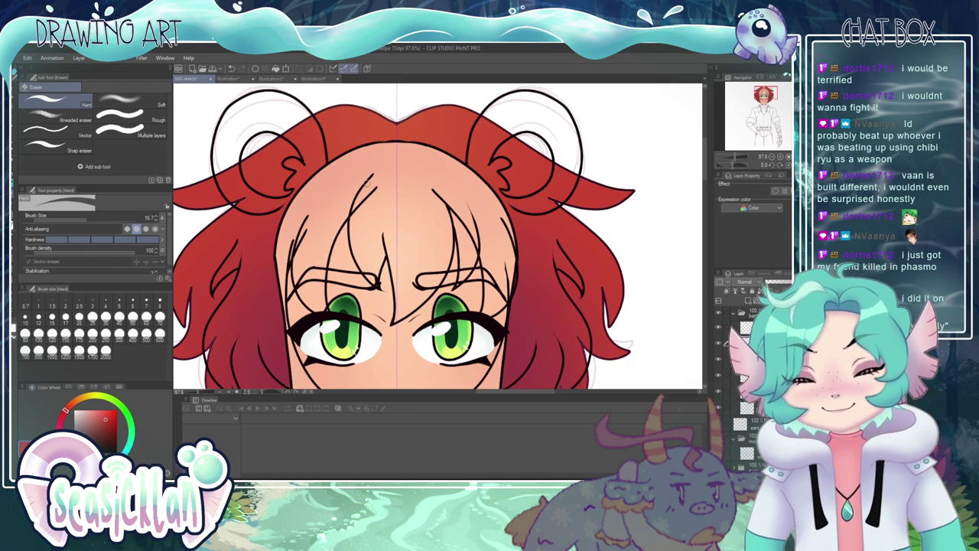
key("p")
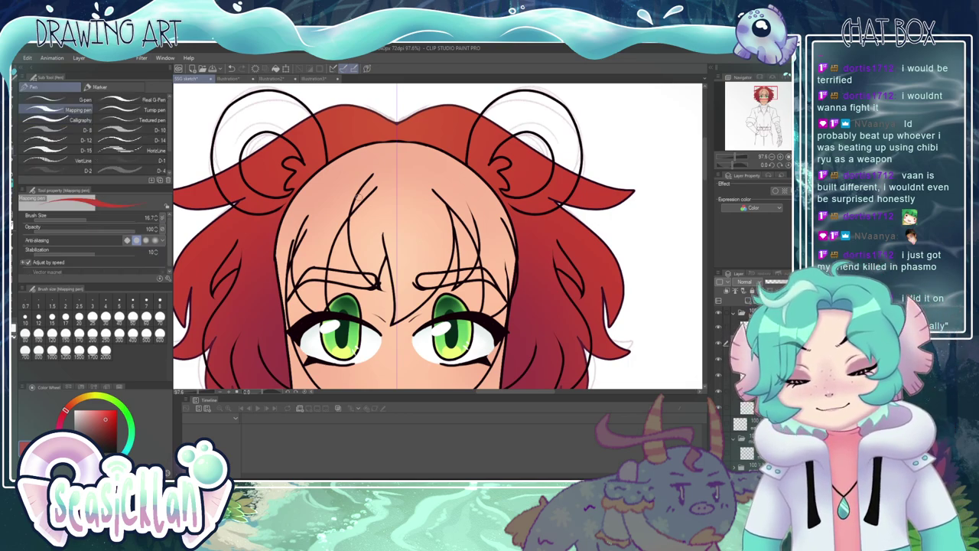
mouse_move(440, 215)
left_mouse_down()
mouse_move(373, 174)
mouse_move(388, 153)
mouse_move(416, 143)
left_mouse_up()
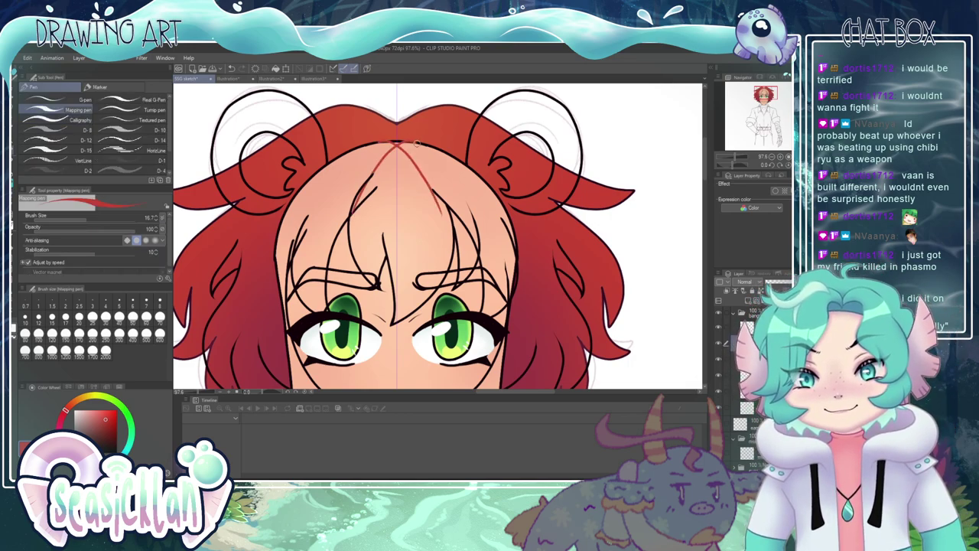
key("ctrl+z")
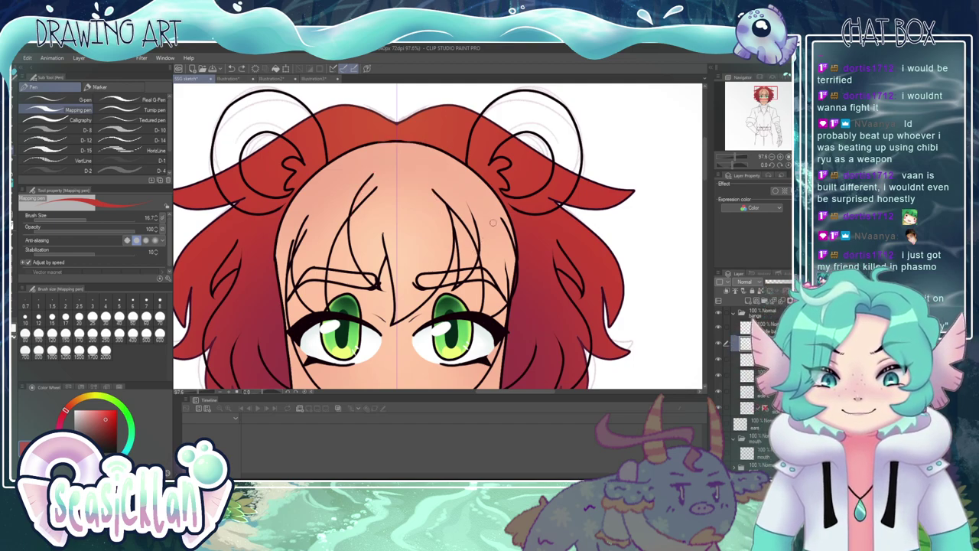
scroll(492, 226, "down", 8)
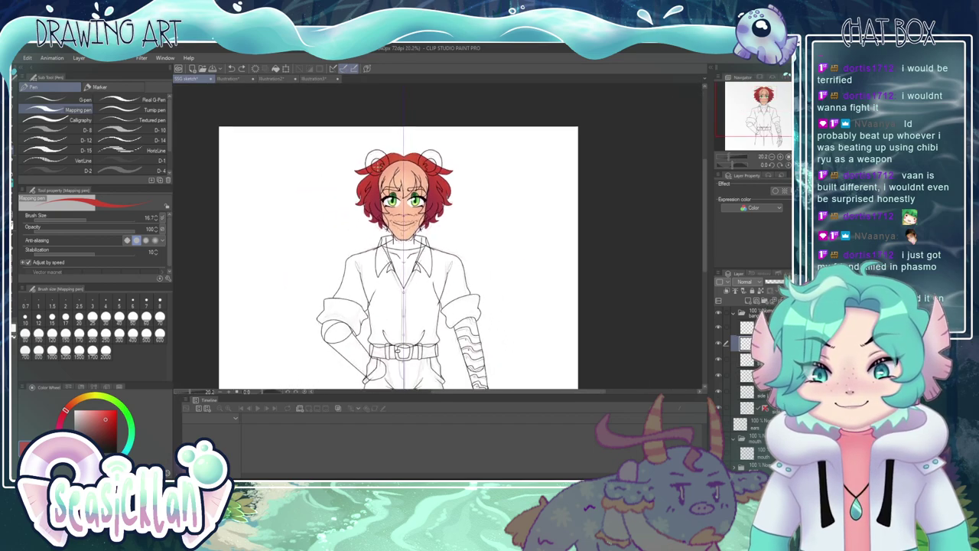
scroll(379, 182, "up", 3)
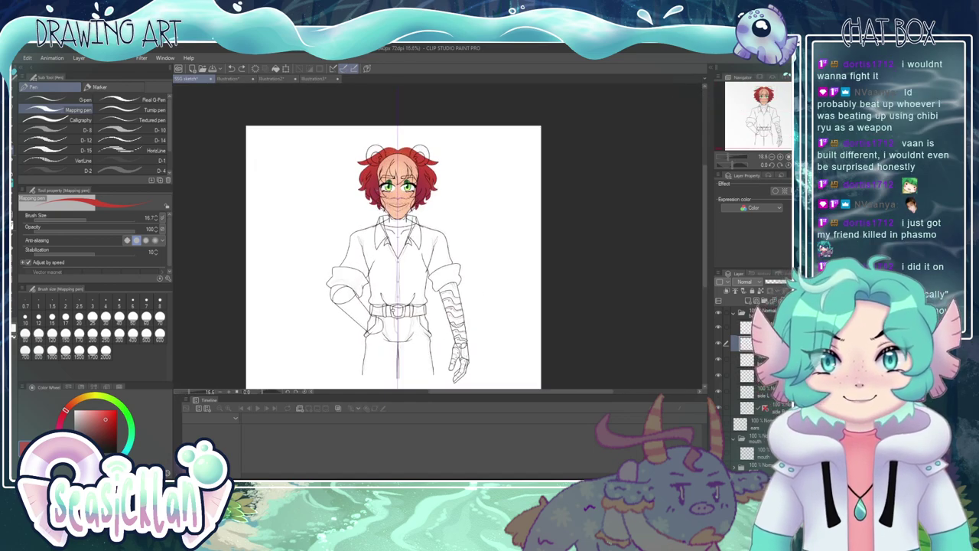